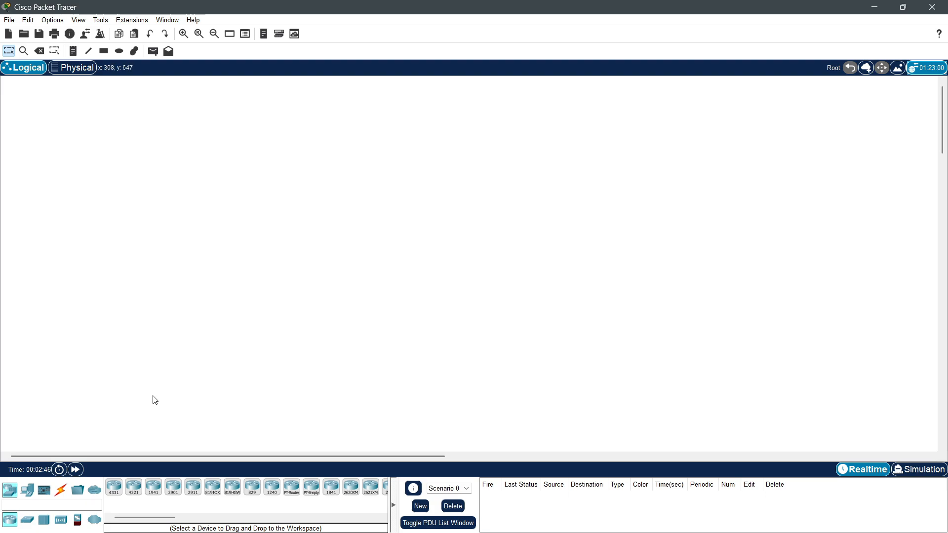
Step: Place four PC-PT computers in a two-by-two group on the workspace
click(27, 490)
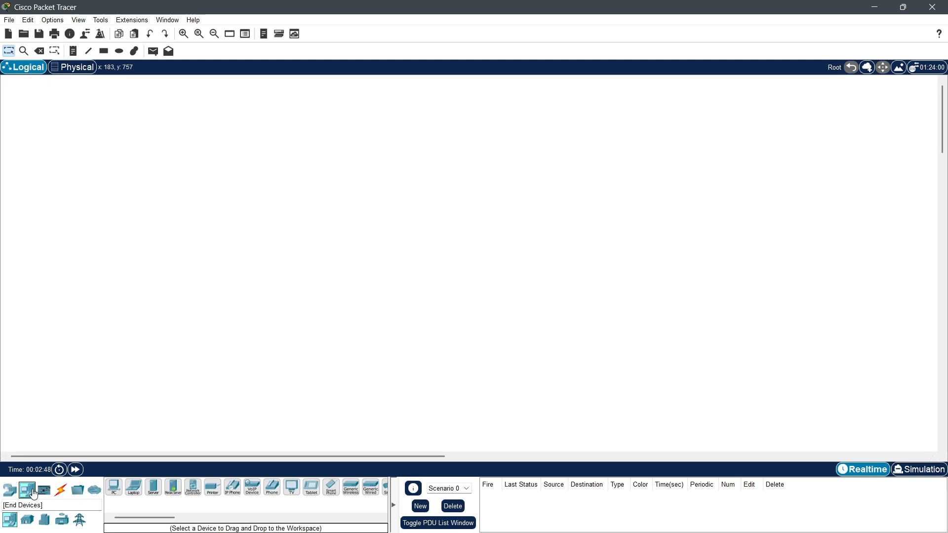
click(121, 490)
click(153, 233)
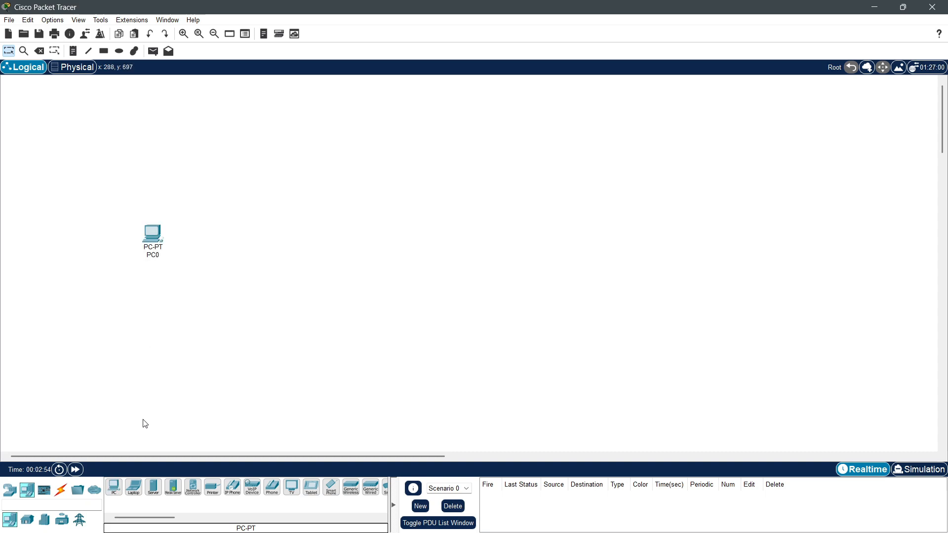
click(114, 487)
click(185, 237)
click(114, 488)
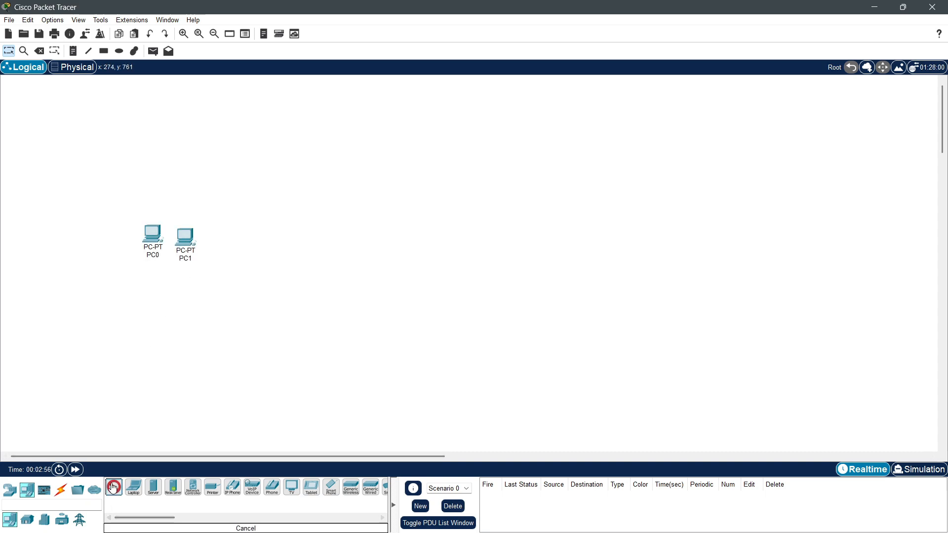
click(144, 278)
click(113, 487)
click(179, 282)
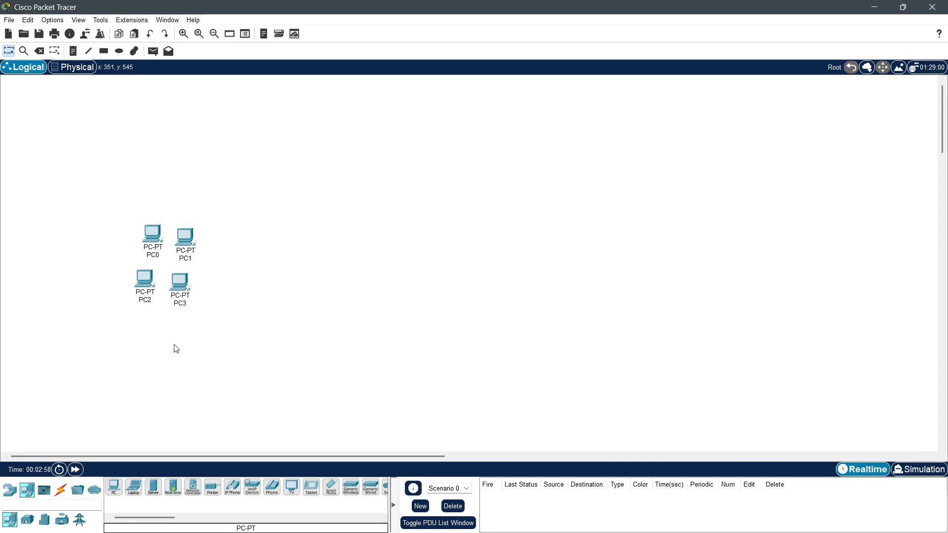
Step: Add a printer to the right of the PCs and a laptop on the left
click(212, 488)
click(213, 264)
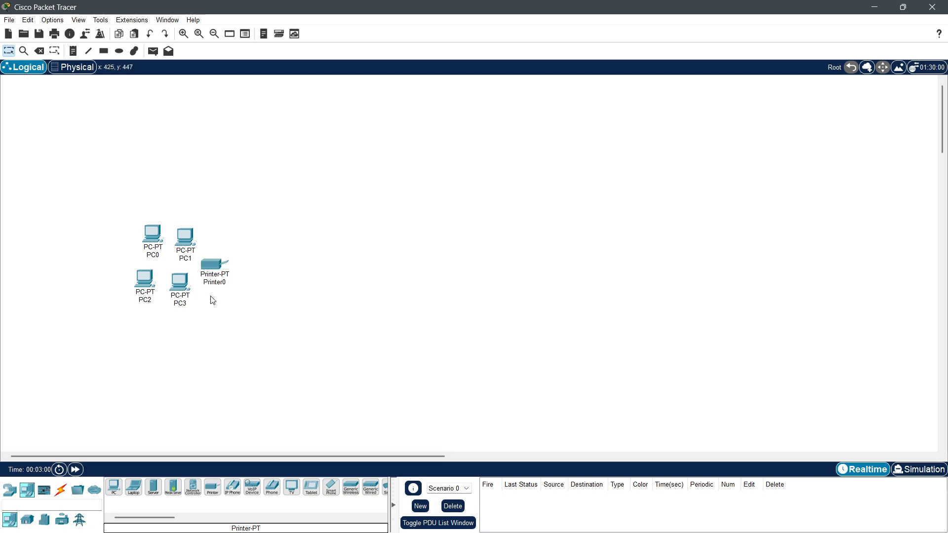
click(133, 488)
click(93, 286)
Step: Place a WRT300N wireless router above the laptop
click(12, 488)
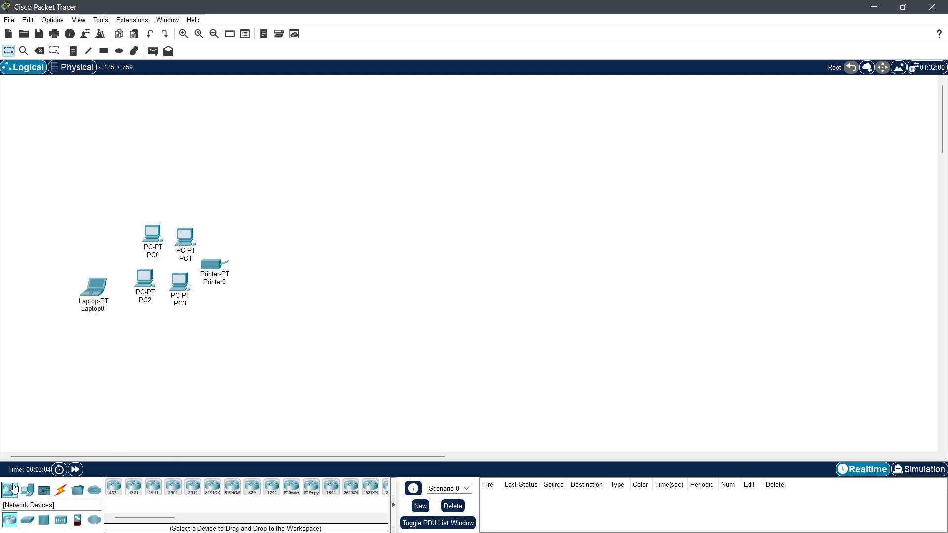
click(61, 520)
click(232, 487)
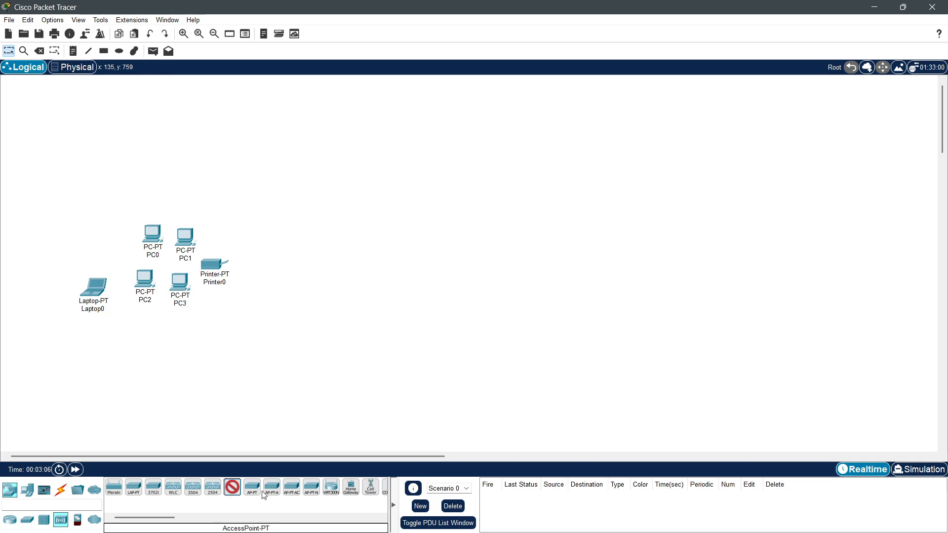
click(330, 487)
click(93, 249)
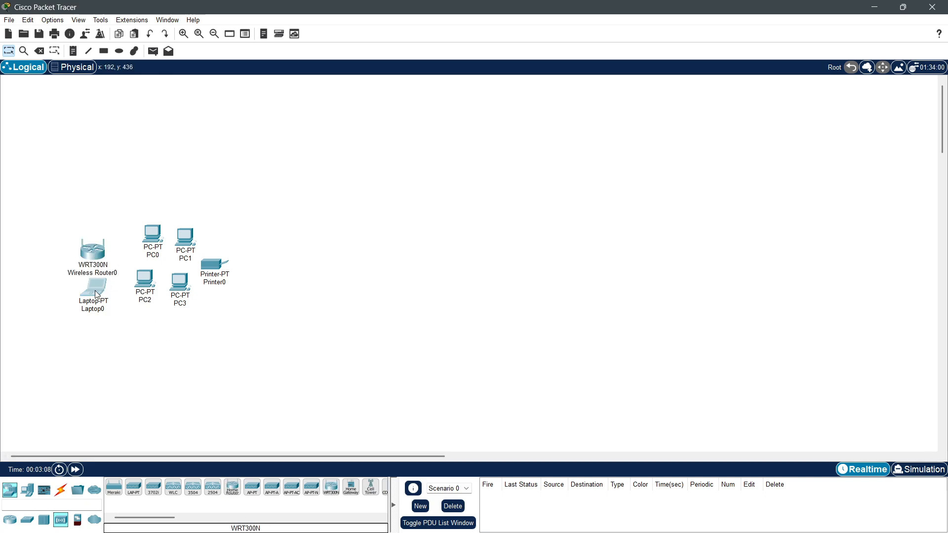
Step: Rearrange the laptop and PCs into a tidier layout
drag(98, 295, 88, 300)
drag(187, 249, 186, 244)
drag(182, 286, 217, 268)
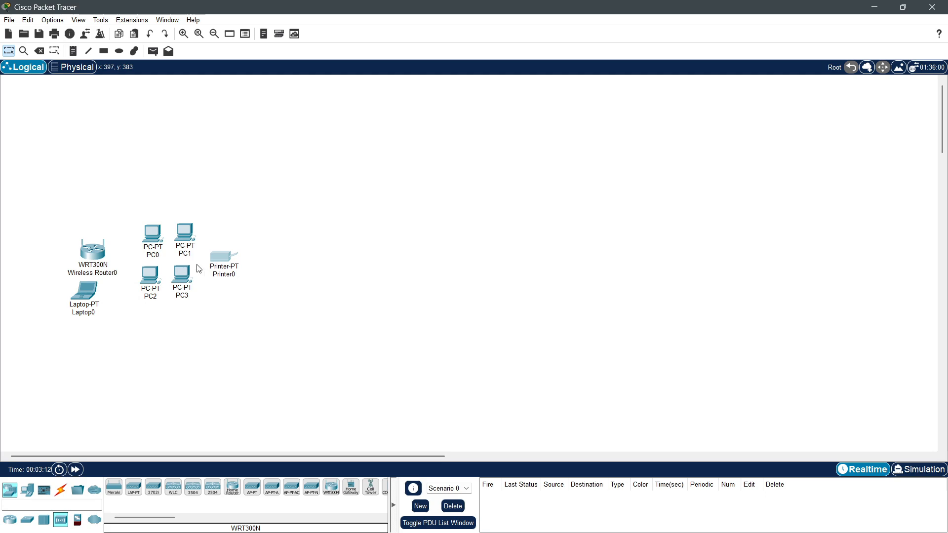
drag(183, 243, 183, 246)
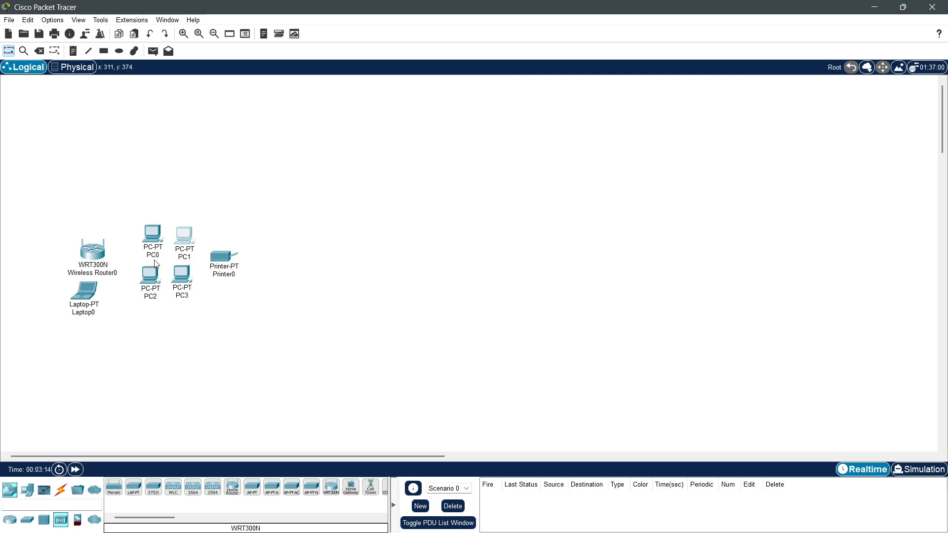
Step: Rename PC0 to 'PC Admin 1', fixing the capitalisation typo
click(159, 254)
click(159, 256)
click(159, 255)
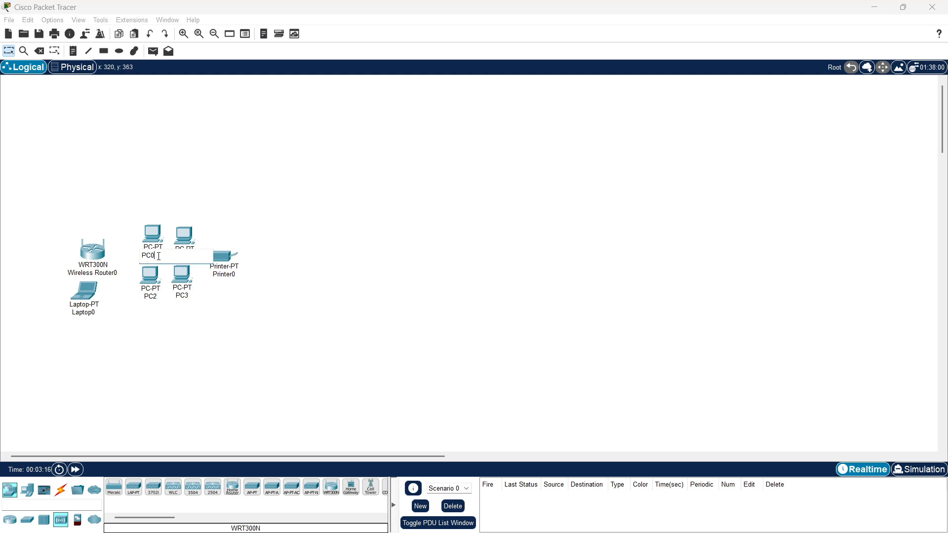
text(PC ADmin 1)
key(Return)
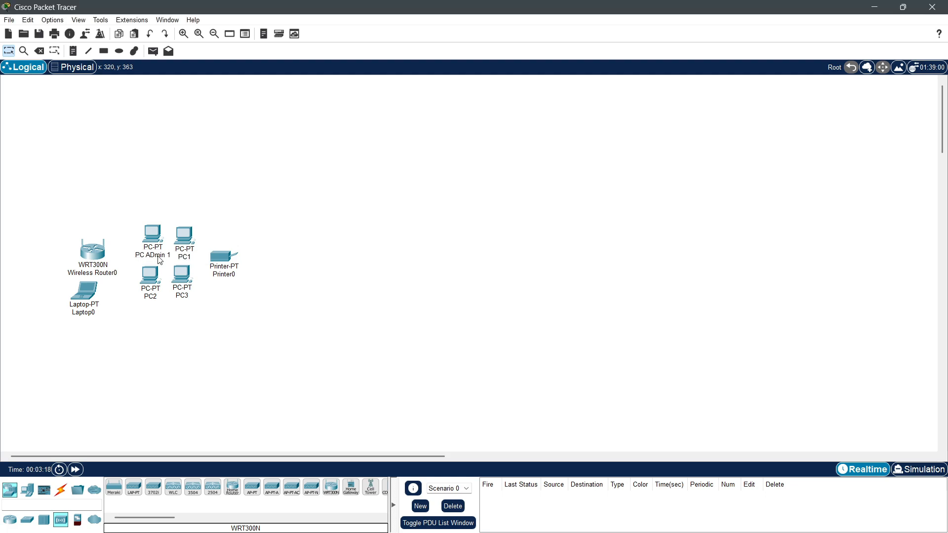
click(159, 256)
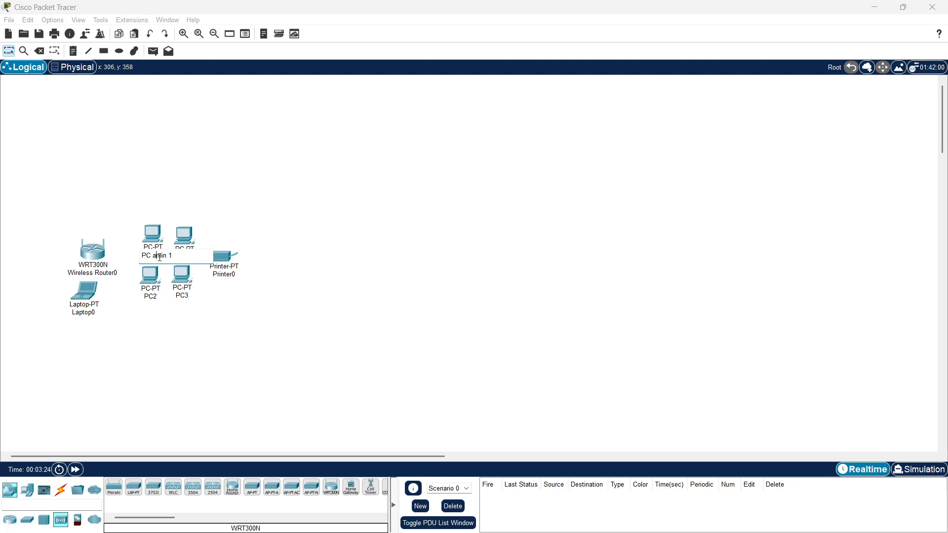
key(Return)
key(BackSpace)
Step: Rename PC1 to 'PC Admin 2'
click(186, 238)
click(744, 106)
click(189, 258)
text(ADmin2)
key(BackSpace)
text(2)
click(144, 294)
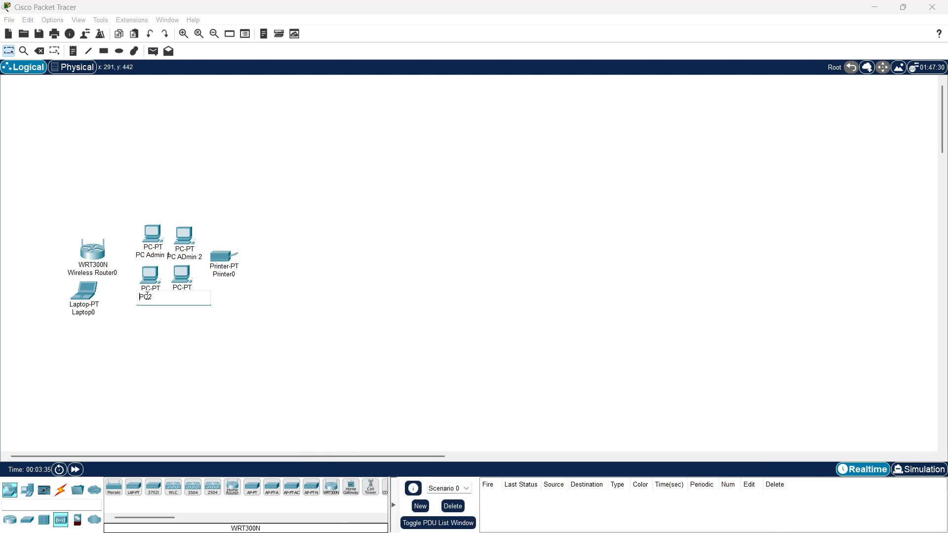
drag(183, 239, 190, 237)
Step: Rename the lower PCs to 'PC Admin 3' and 'PC Admin 4'
click(144, 295)
key(BackSpace)
text(Admin 4)
key(BackSpace)
text(3)
click(182, 295)
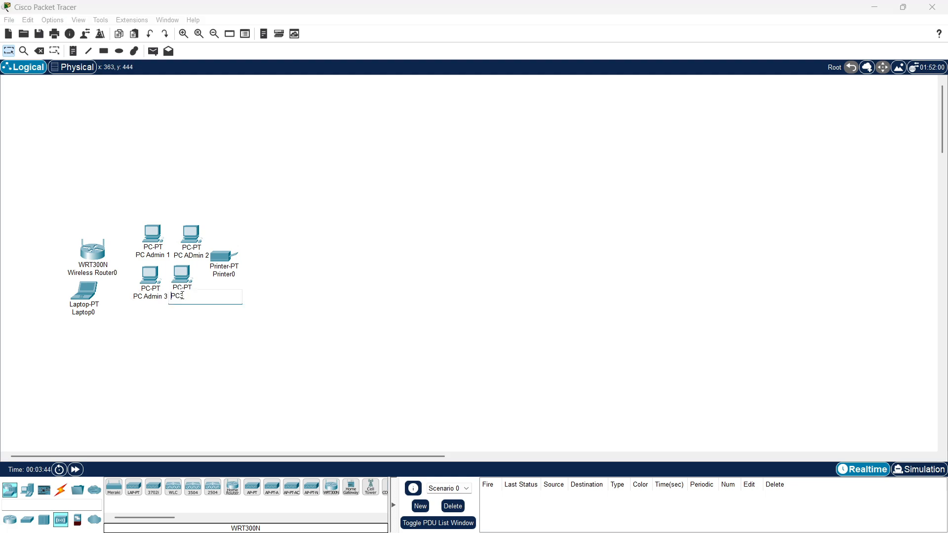
text(Admin 4)
key(Return)
Step: Rename the printer to 'Printer Admin' and the router to 'Wireless Router Admin'
click(233, 273)
key(BackSpace)
text(Admin)
key(Return)
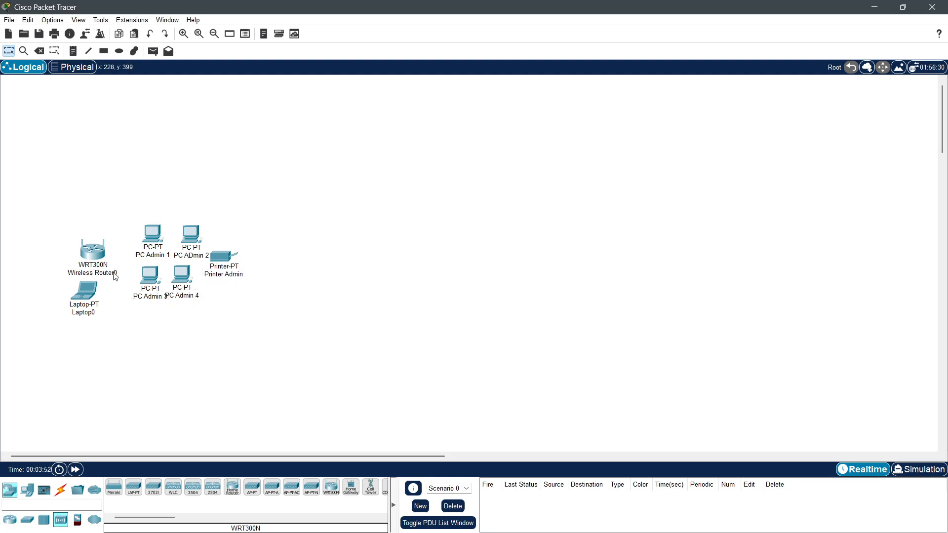
click(96, 274)
key(BackSpace)
text(Admin)
key(Return)
Step: Rename the laptop to 'Laptop Admin'
click(106, 313)
key(BackSpace)
text(A)
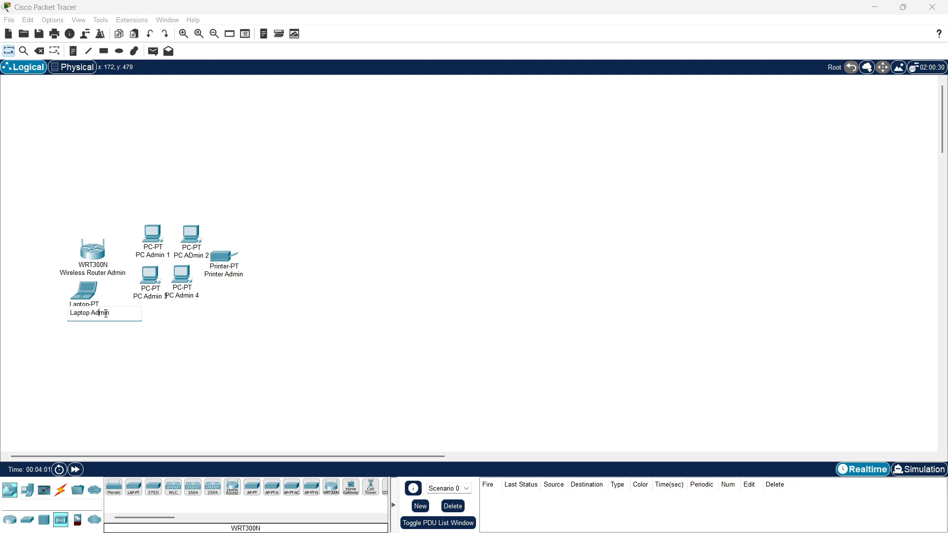
key(Return)
key(BackSpace)
click(203, 363)
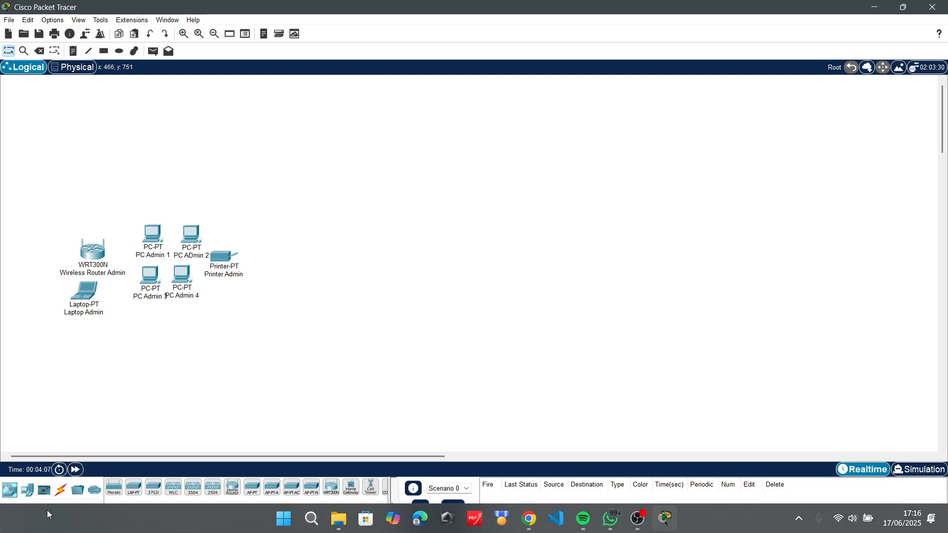
click(27, 519)
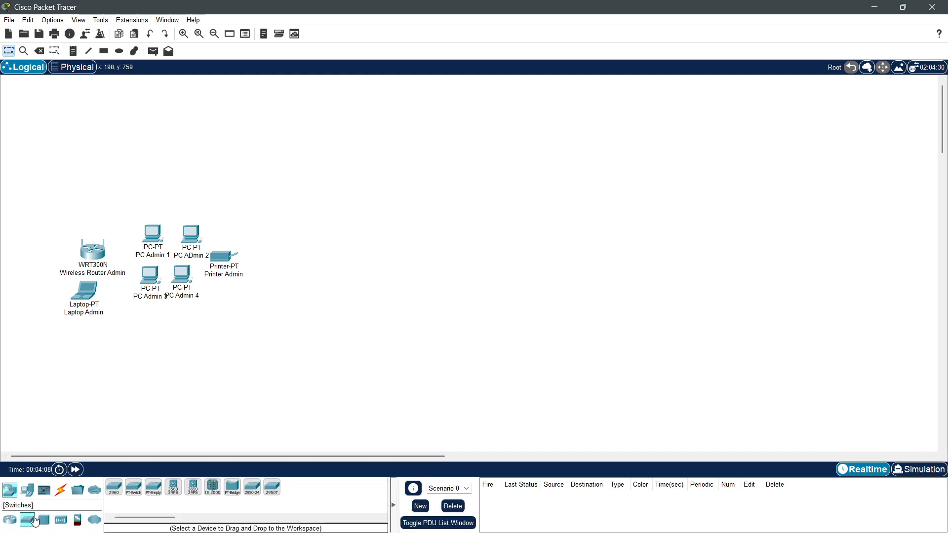
Step: Place a 2960-24TT switch named 'Switch Admin' above the PCs, then reposition the router and printer
click(118, 498)
click(172, 189)
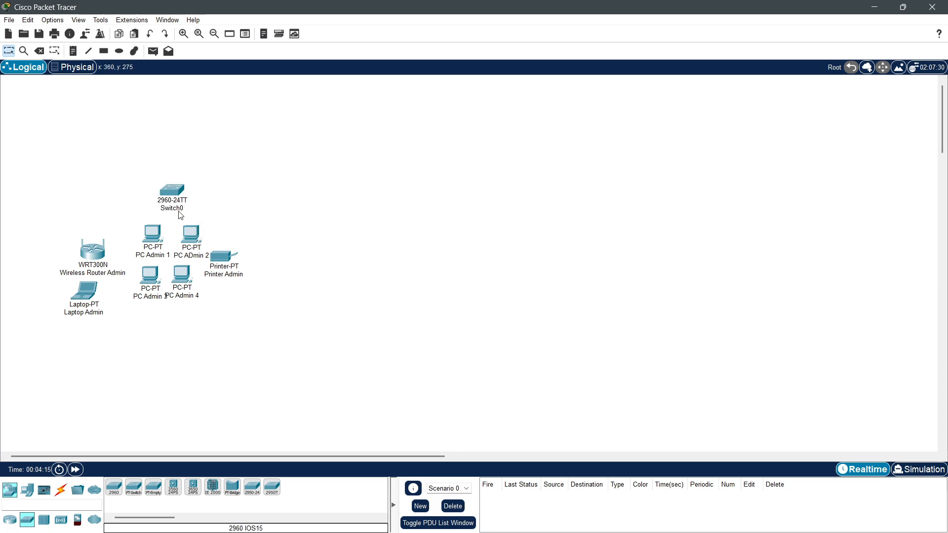
click(183, 209)
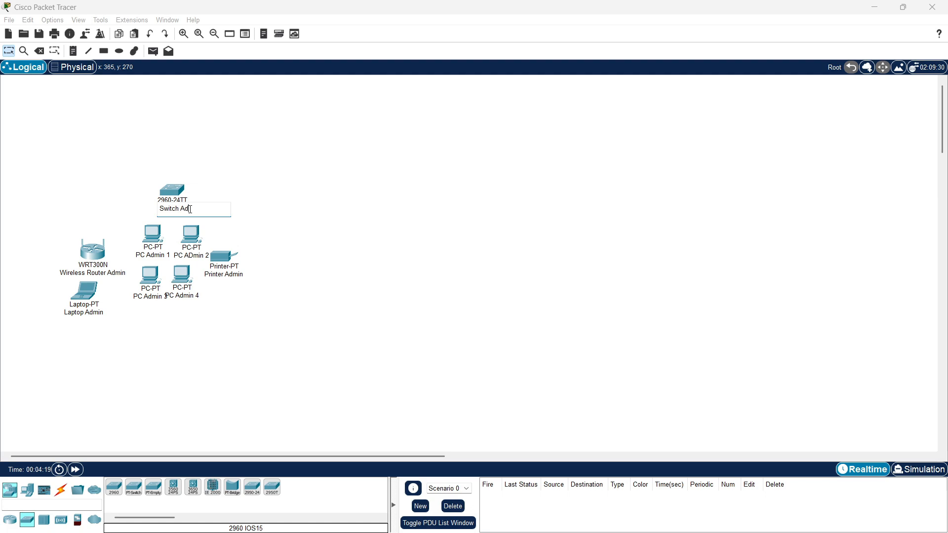
key(Return)
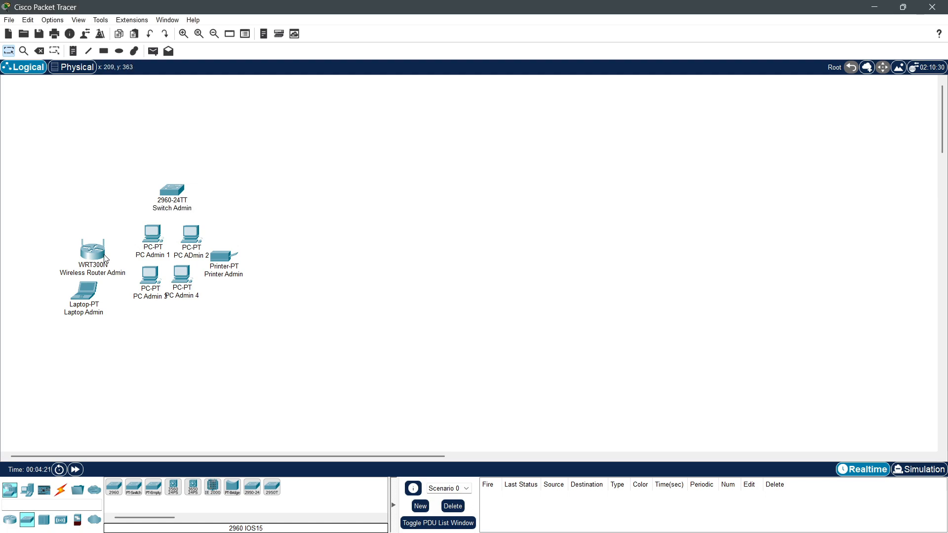
drag(104, 254, 188, 284)
drag(223, 258, 236, 256)
Step: Cable PC Admin 1 and 2 to Switch Admin ports FastEthernet0/1 and 0/2 with straight-through copper
click(63, 492)
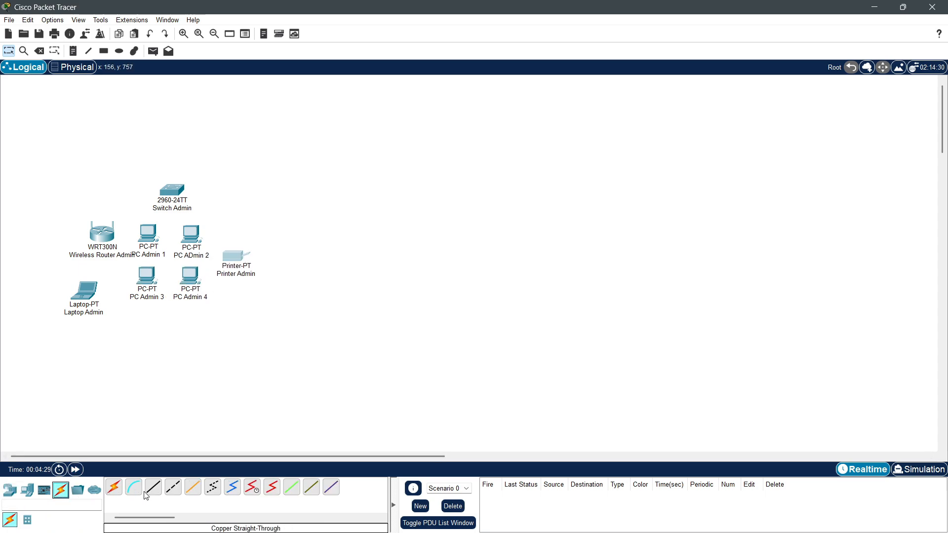
click(148, 496)
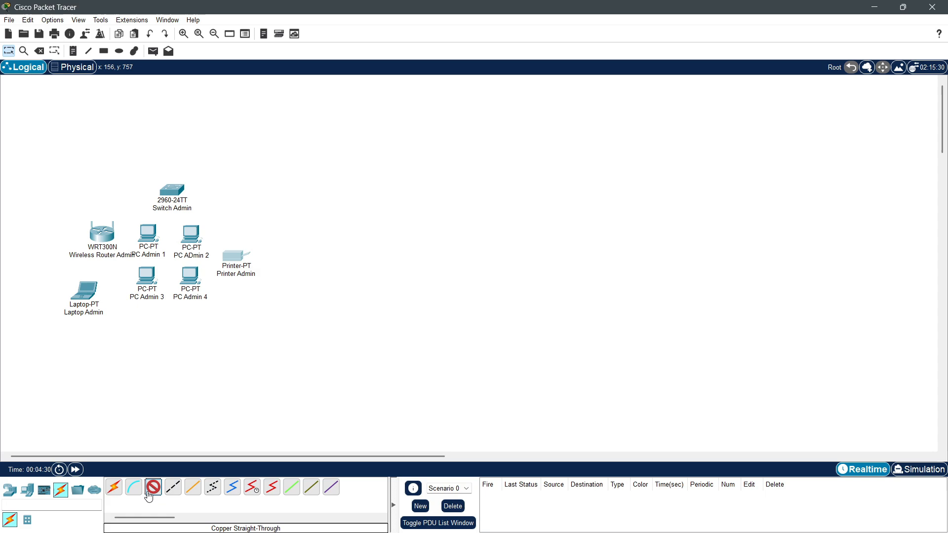
click(151, 240)
click(183, 278)
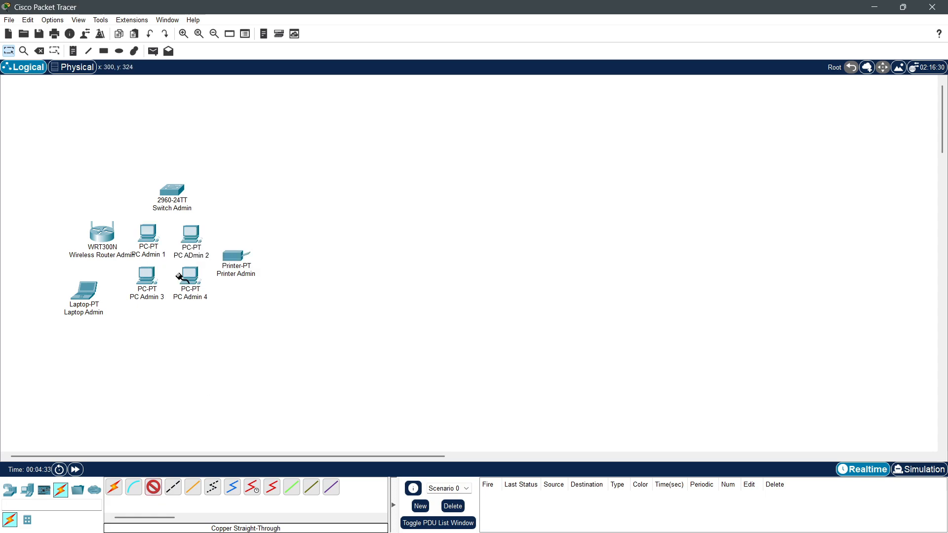
click(173, 191)
click(192, 209)
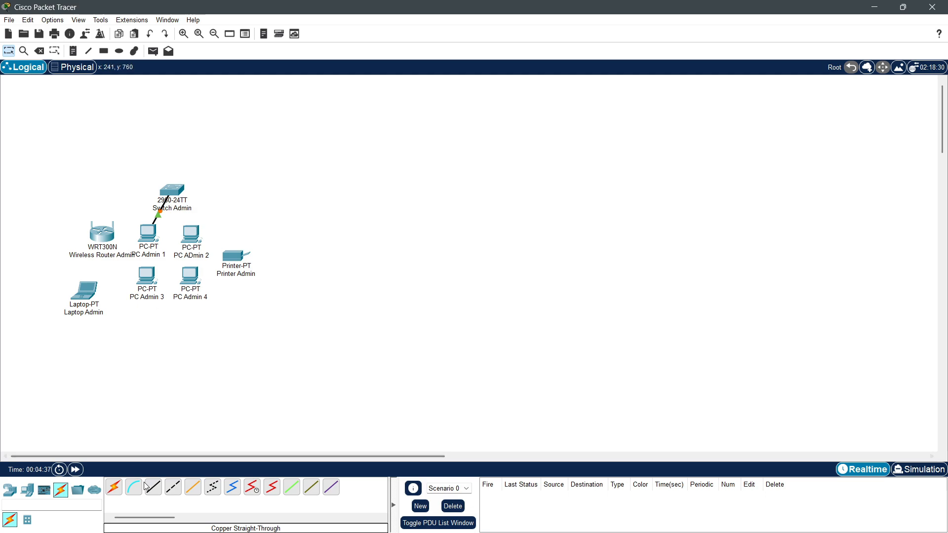
click(153, 488)
click(186, 230)
click(197, 263)
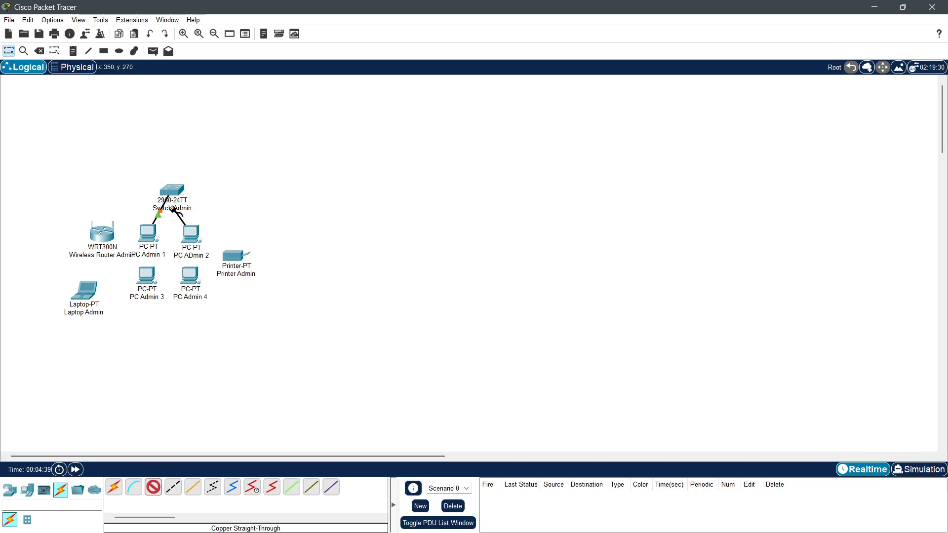
click(172, 191)
click(200, 213)
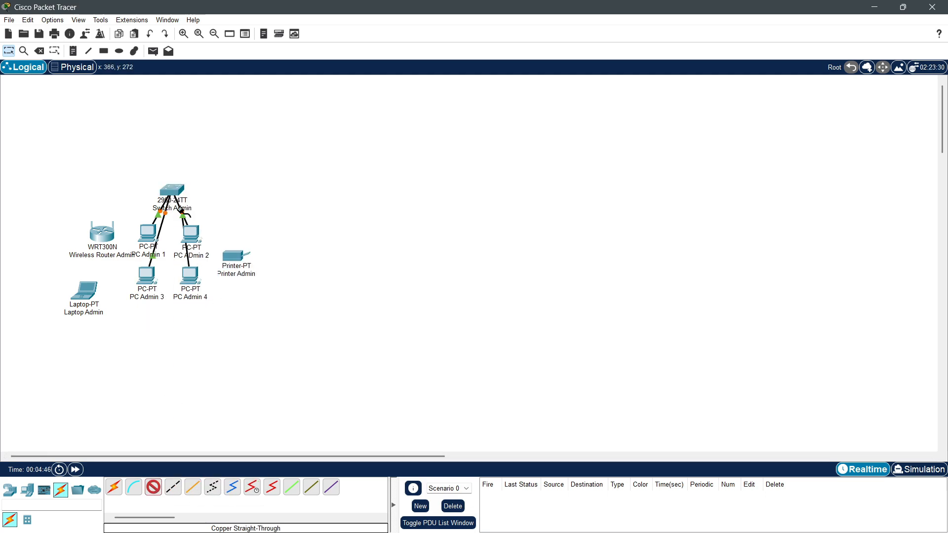
Step: Cable PC Admin 3, PC Admin 4 and Printer Admin to Switch Admin
click(173, 191)
click(215, 210)
click(153, 488)
click(245, 255)
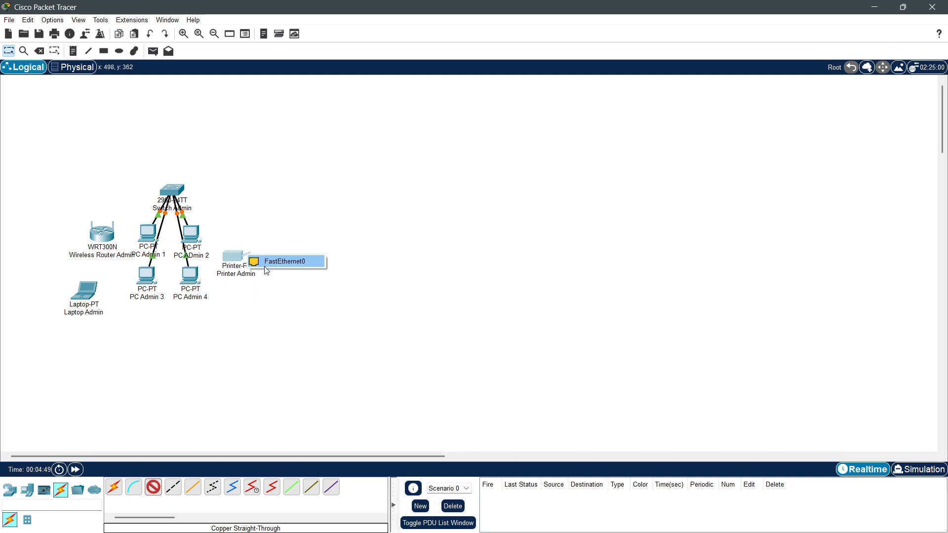
click(267, 262)
click(173, 191)
click(236, 206)
click(153, 487)
Step: Connect the wireless router's Ethernet 1 to Switch Admin and nudge Laptop Admin into place
click(104, 235)
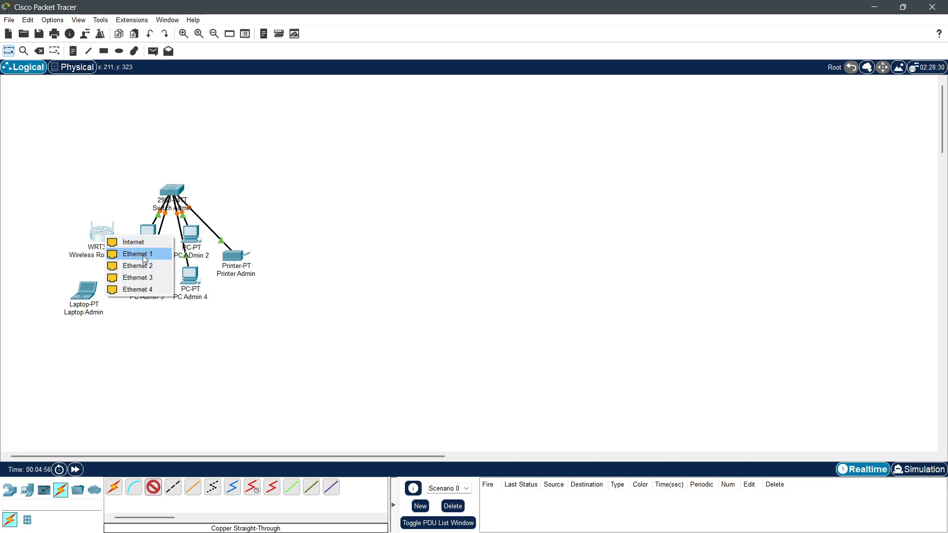
click(143, 255)
click(171, 190)
click(207, 209)
mouse_move(78, 299)
mouse_down()
mouse_move(85, 287)
mouse_move(82, 294)
mouse_up()
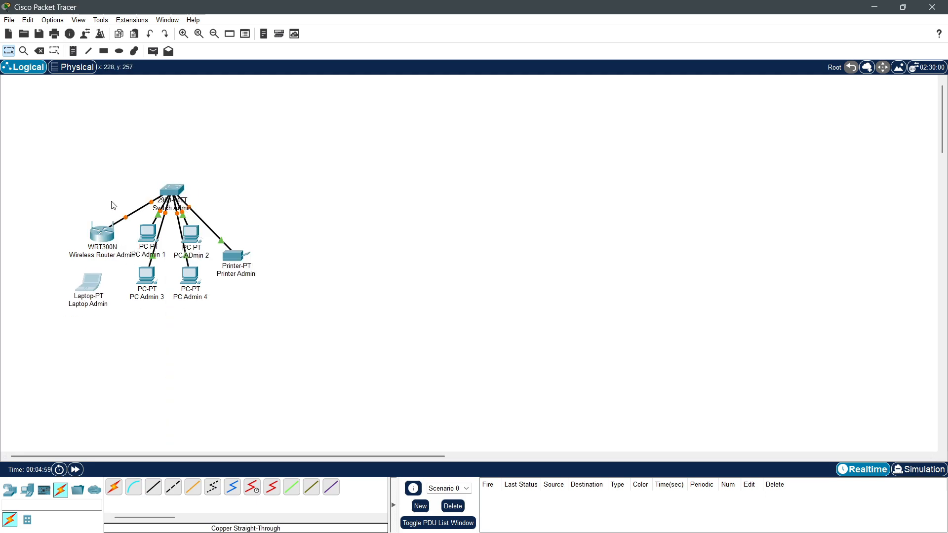
drag(17, 164, 283, 367)
click(212, 156)
Step: Place three new PCs (PC4, PC5, PC6) to the right of the admin network
click(27, 490)
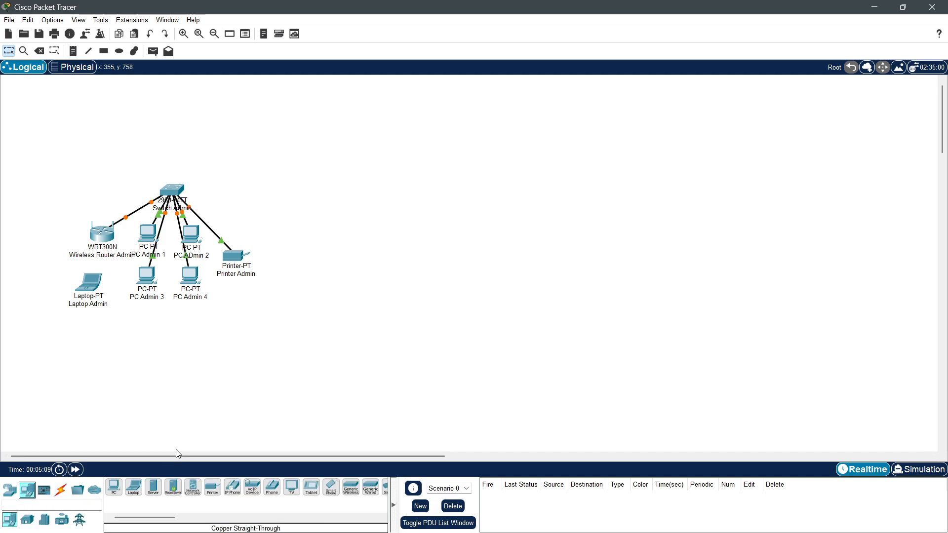
click(120, 488)
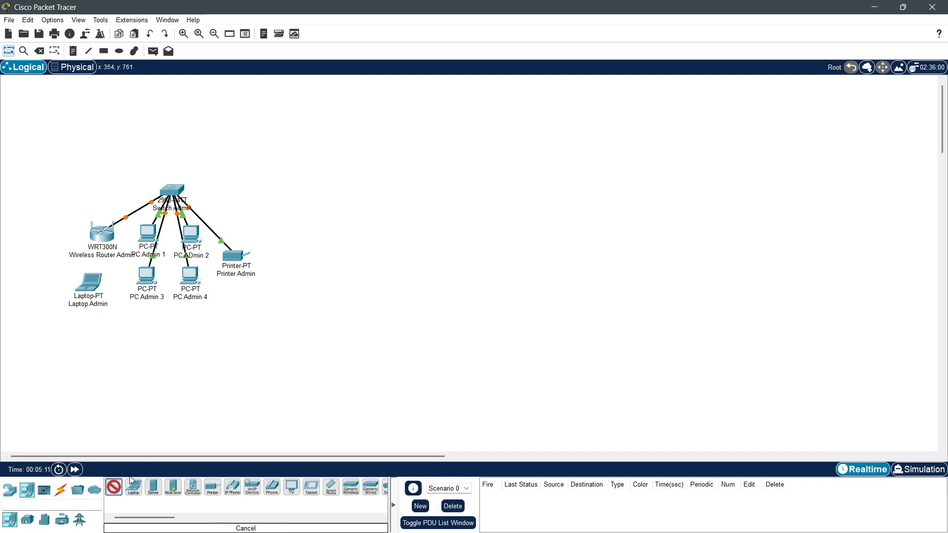
click(312, 248)
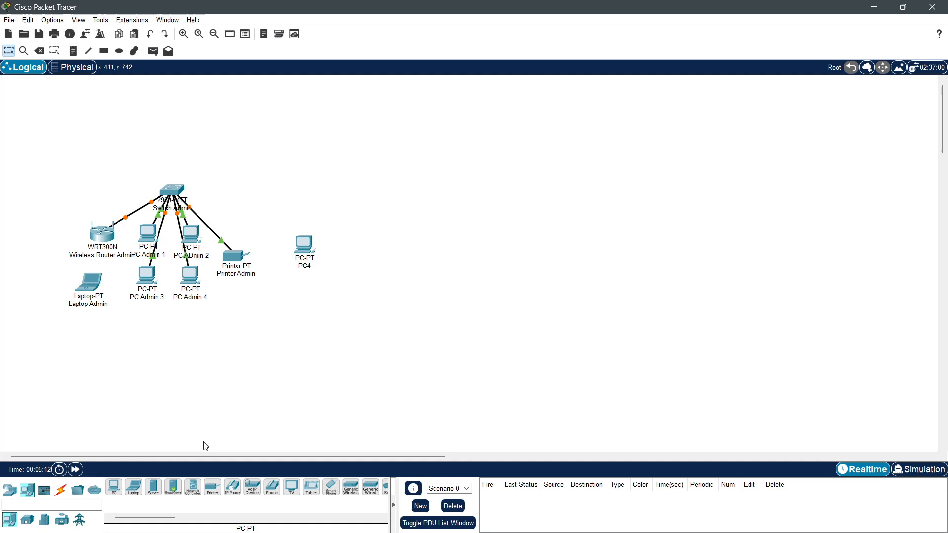
click(114, 488)
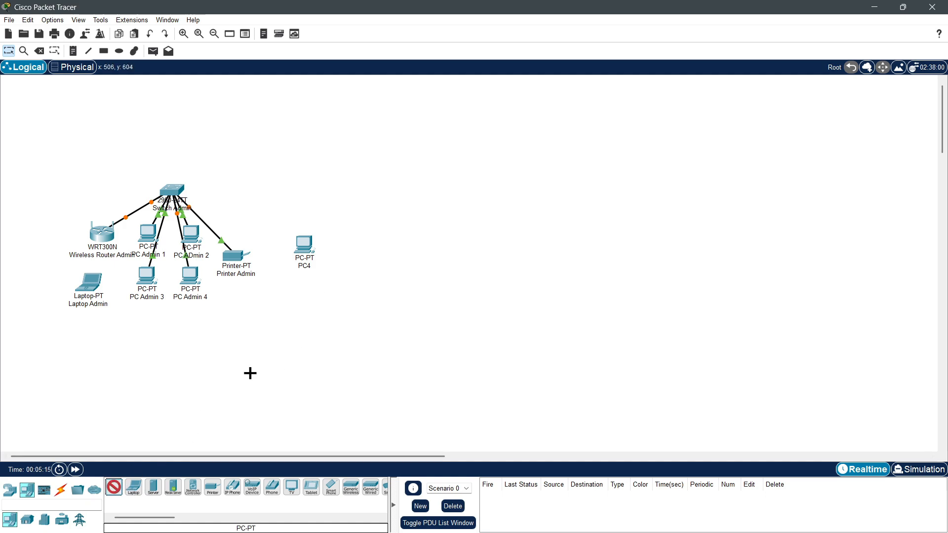
click(348, 248)
click(114, 487)
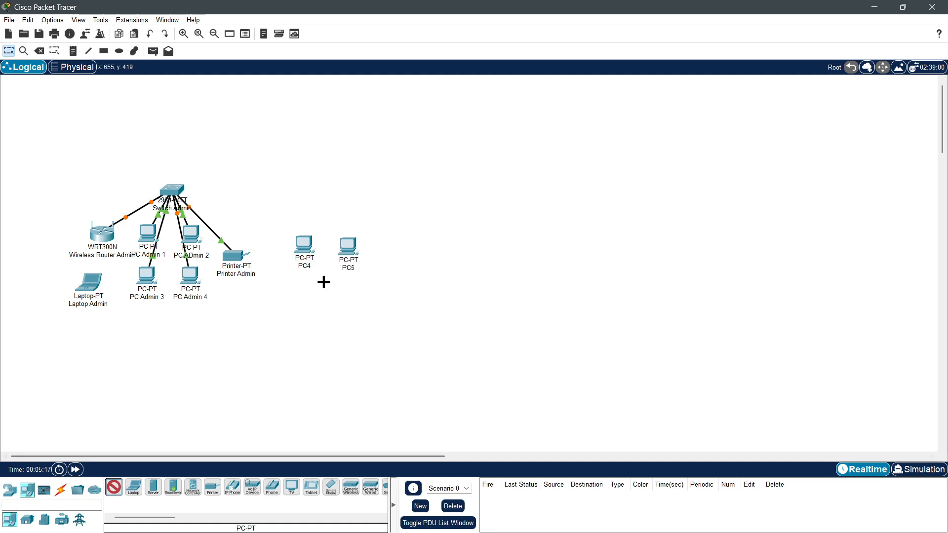
click(323, 279)
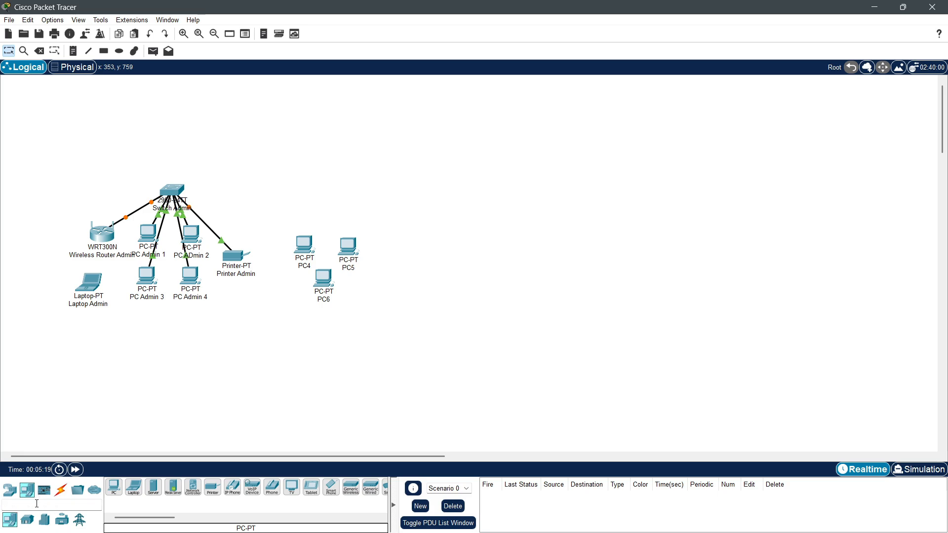
Step: Place a 2960-24TT switch, Switch1, above the three new PCs
click(9, 490)
click(30, 522)
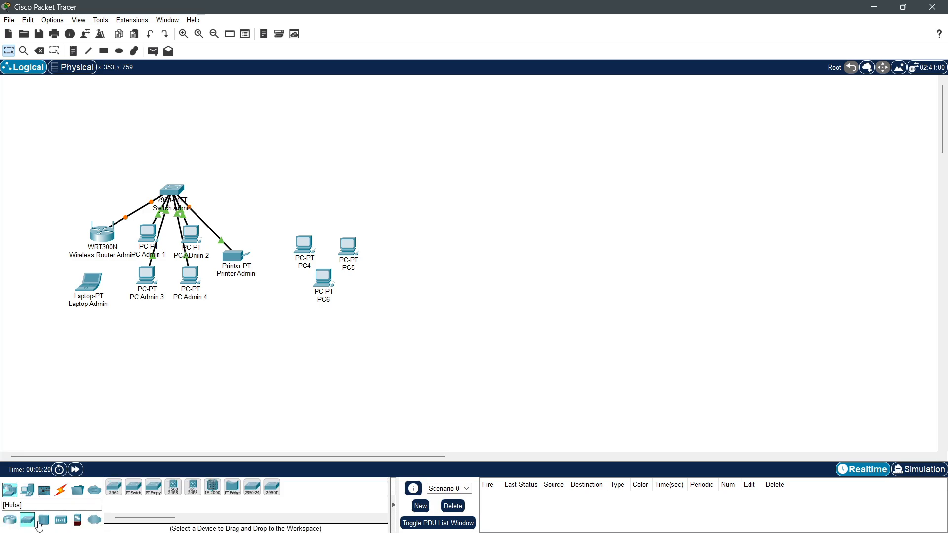
click(114, 487)
click(319, 183)
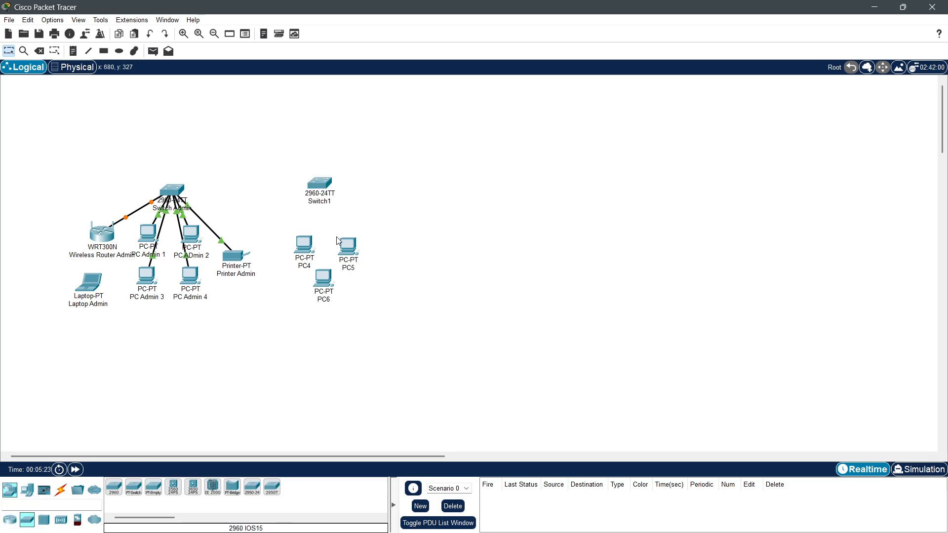
drag(326, 193, 332, 204)
Step: Rename PC4 and PC5 to 'PC Produksi 1' and 'PC Produksi 2'
click(304, 269)
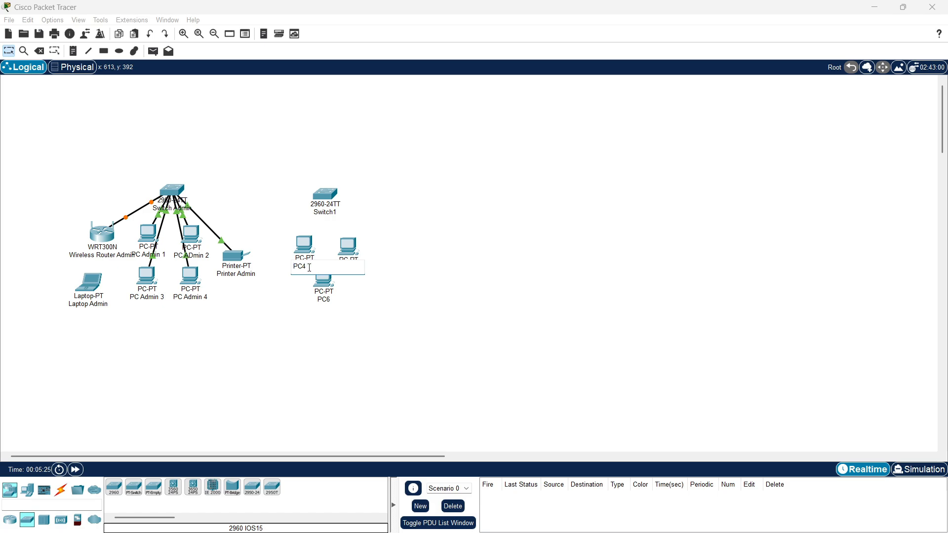
text(Produksi 1)
key(Return)
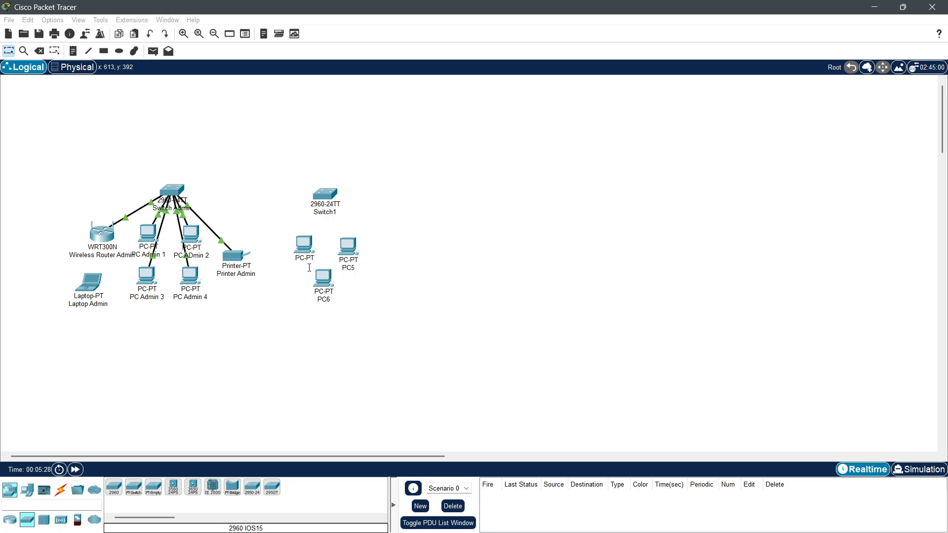
click(346, 268)
text(PC Produksi w)
key(BackSpace)
text(2)
key(Return)
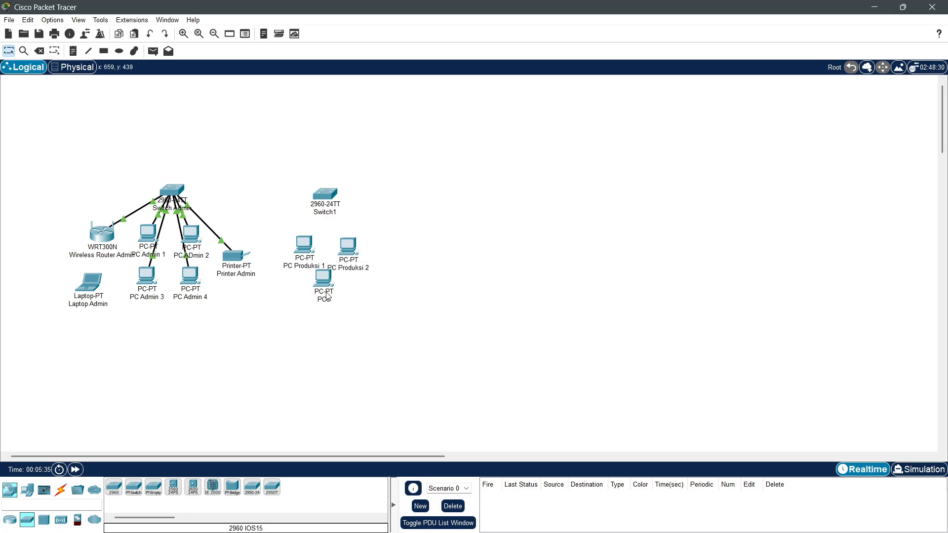
Step: Rename PC6 to 'PC Produksi 3' and Switch1 to 'Switch Produksi'
click(329, 299)
text(PC Produksi 3)
key(Return)
click(337, 211)
text(Switch Produksi)
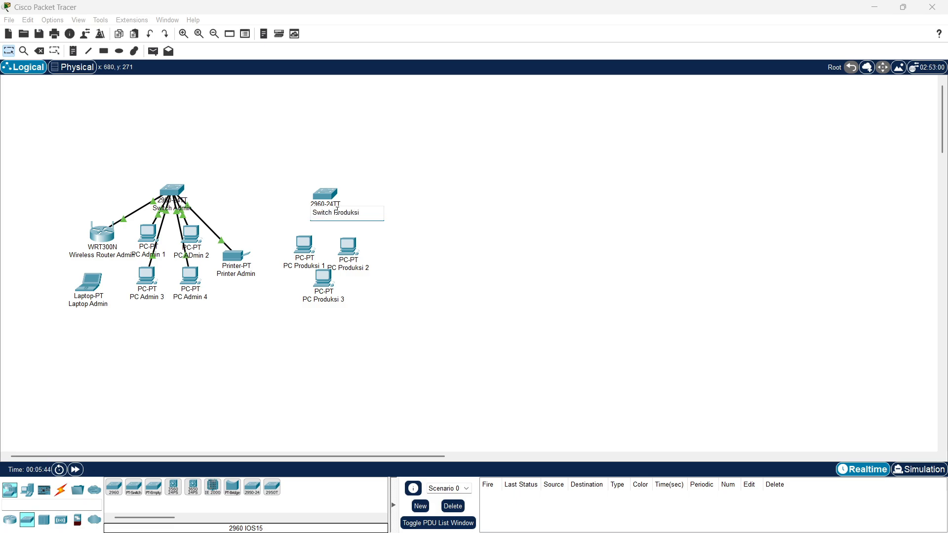
click(388, 233)
mouse_move(347, 246)
mouse_down()
mouse_move(295, 241)
mouse_move(340, 249)
mouse_move(345, 240)
mouse_up()
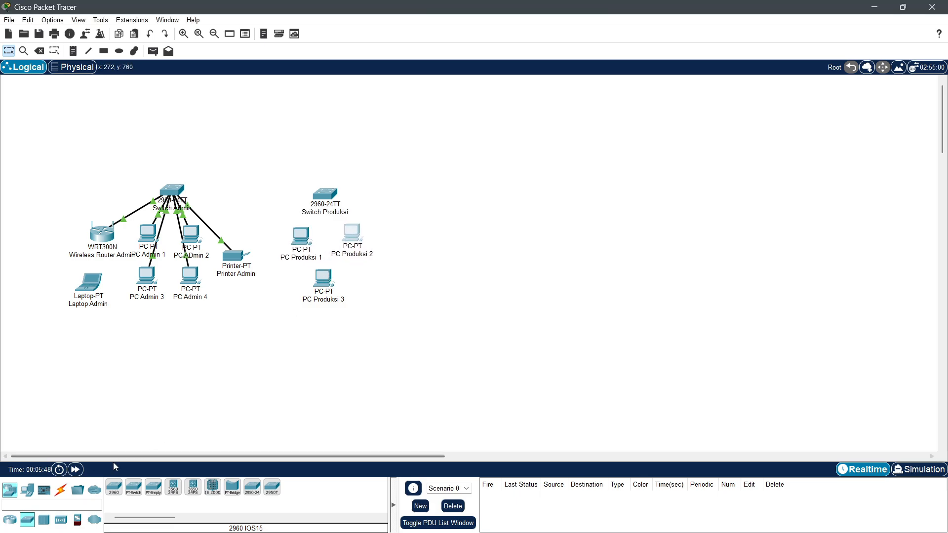
click(61, 500)
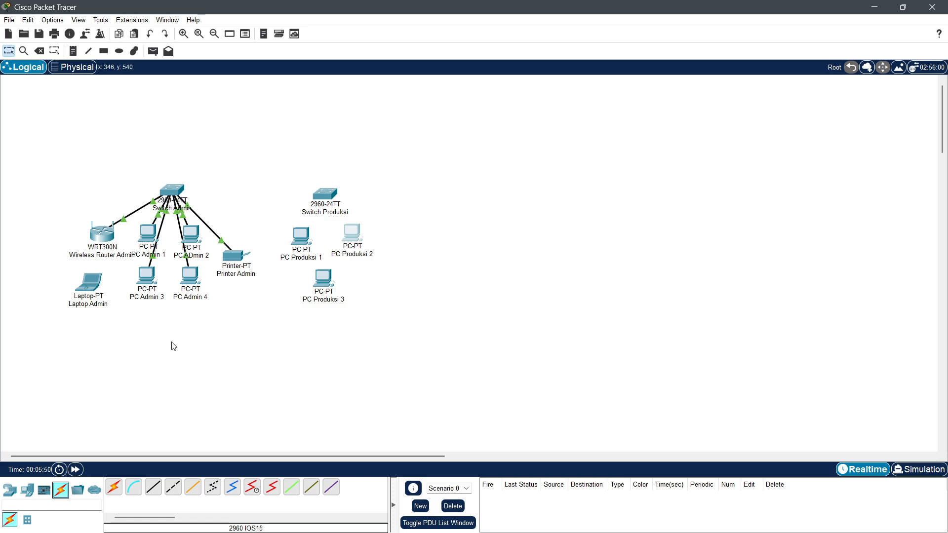
Step: Cable PC Produksi 1 and 2 to free FastEthernet ports on Switch Produksi
click(153, 487)
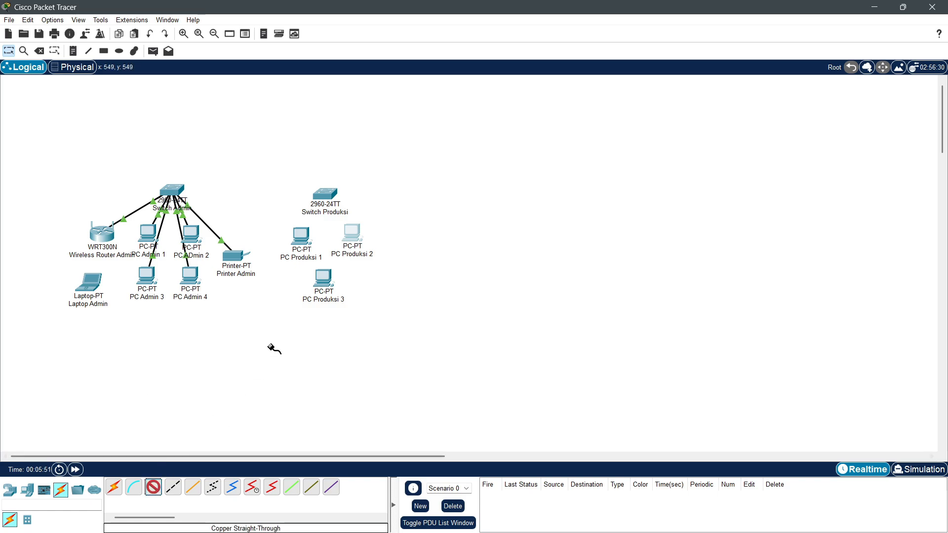
click(303, 241)
click(346, 282)
click(323, 194)
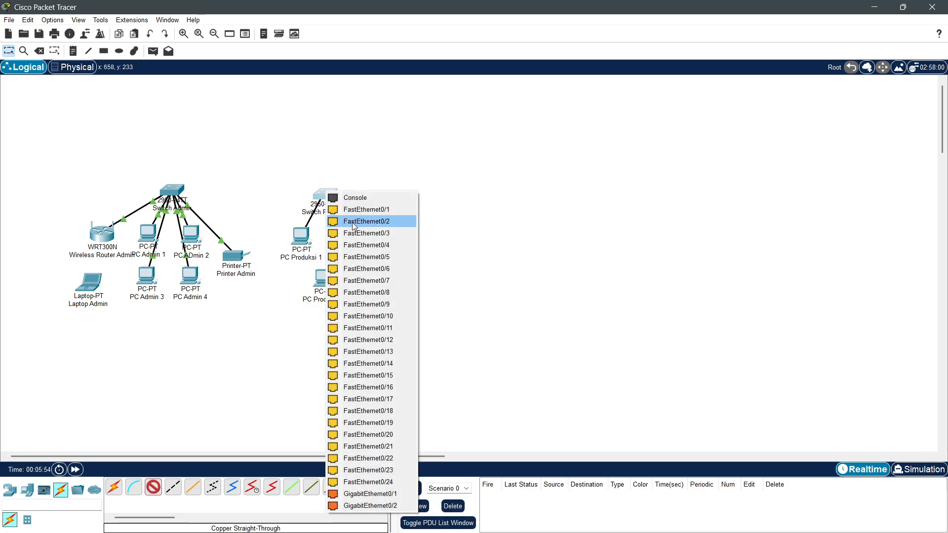
click(349, 217)
click(153, 488)
click(351, 233)
click(368, 276)
click(324, 194)
click(349, 225)
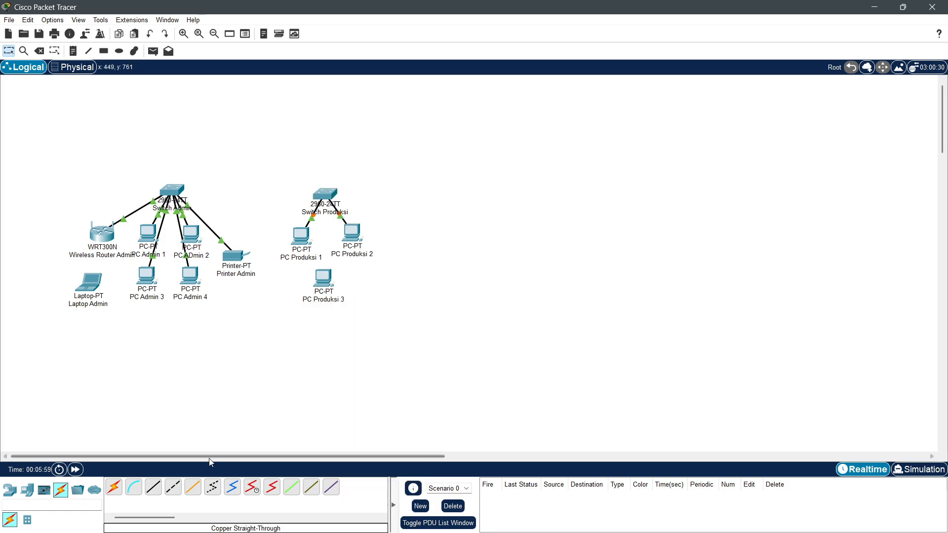
Step: Cable PC Produksi 3 to Switch Produksi and nudge PC Produksi 2 into place
click(323, 278)
click(339, 319)
click(324, 194)
click(348, 233)
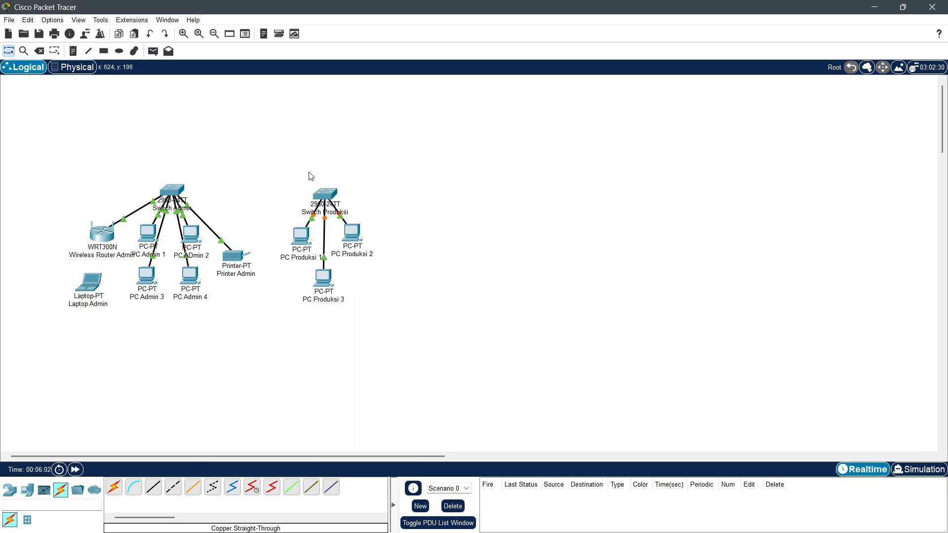
drag(356, 246, 358, 250)
Step: Place two PCs, a laptop and a WRT300N wireless router to the right of the Produksi group
click(27, 490)
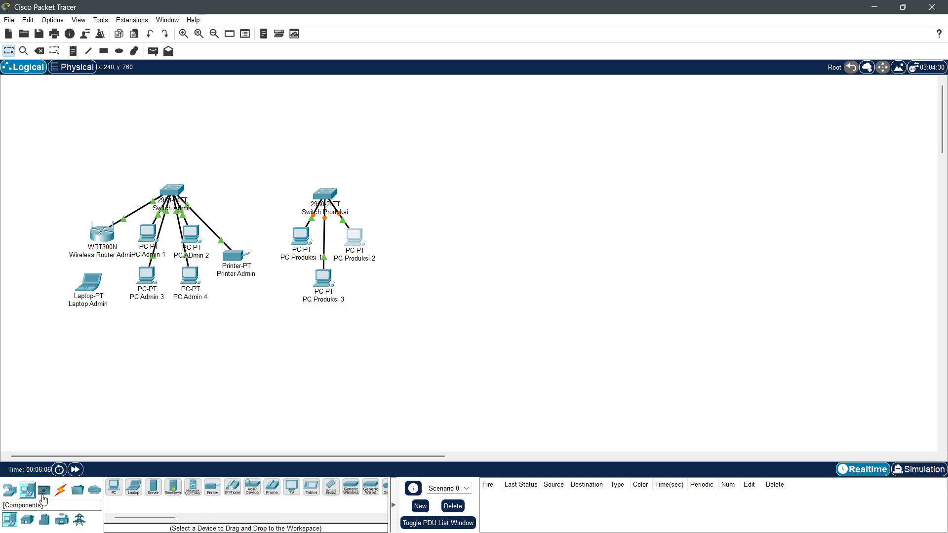
click(114, 487)
click(465, 236)
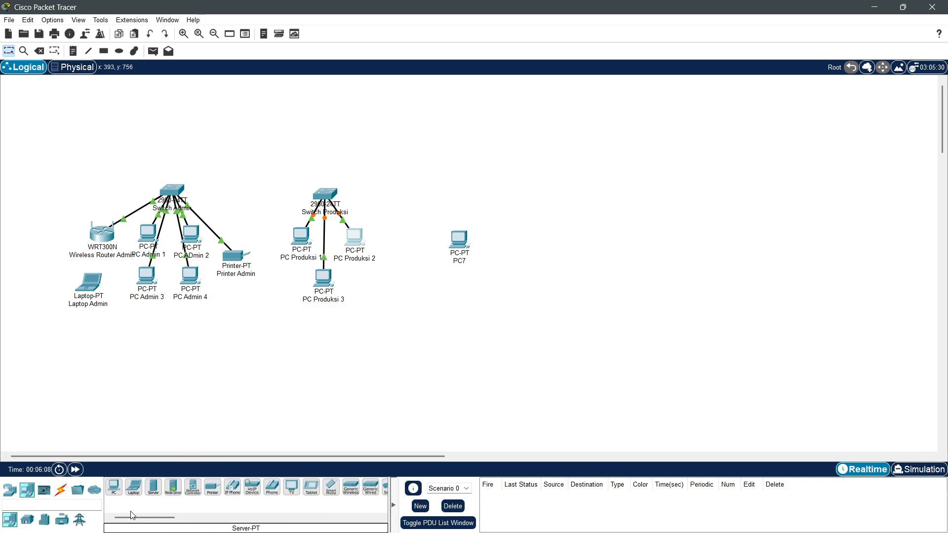
click(541, 240)
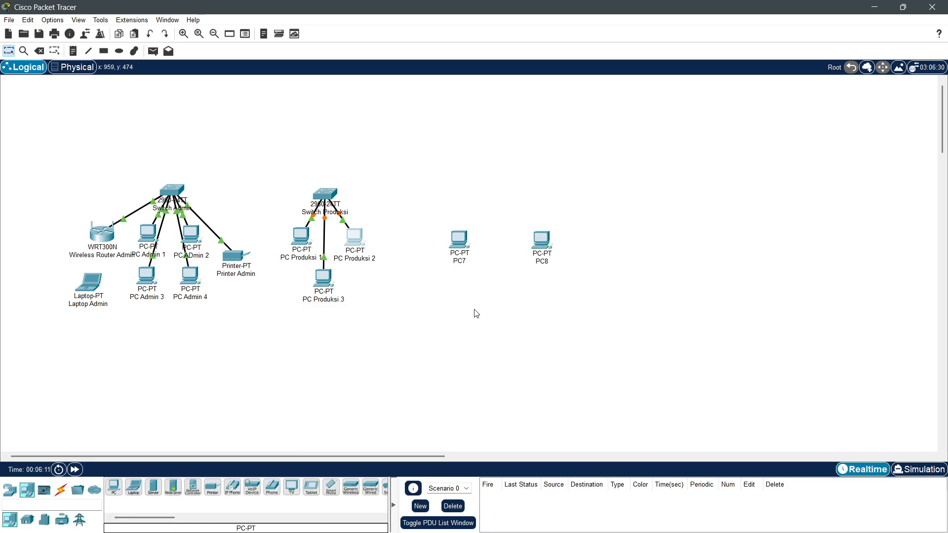
click(133, 487)
click(501, 277)
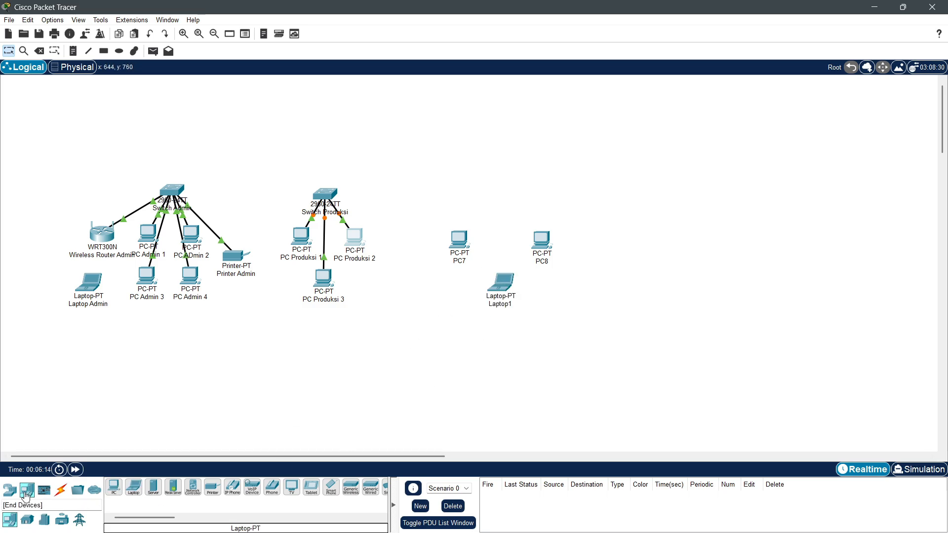
click(10, 490)
click(60, 520)
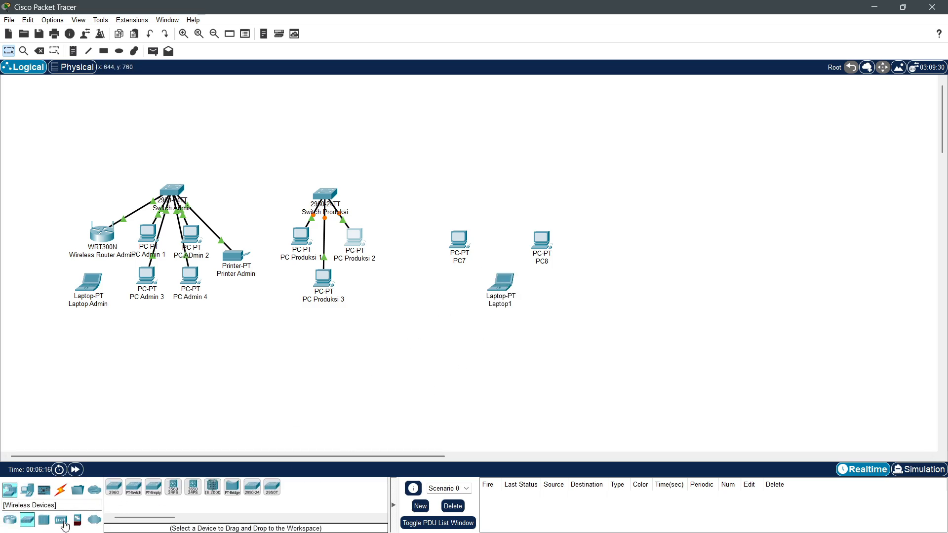
click(332, 488)
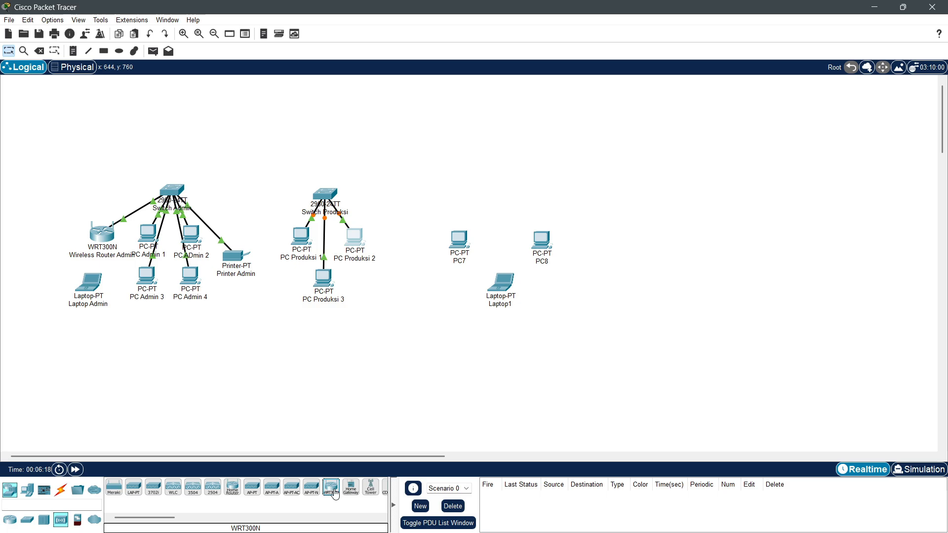
click(499, 211)
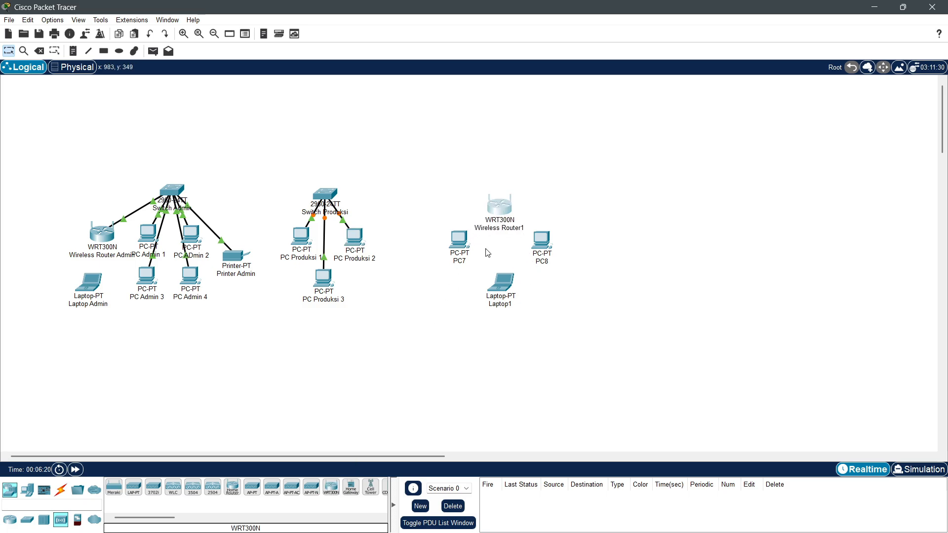
Step: Rename them PC Gudang 1, PC Gudang 2, Laptop Gudang and Wireless Router Gudang
click(464, 262)
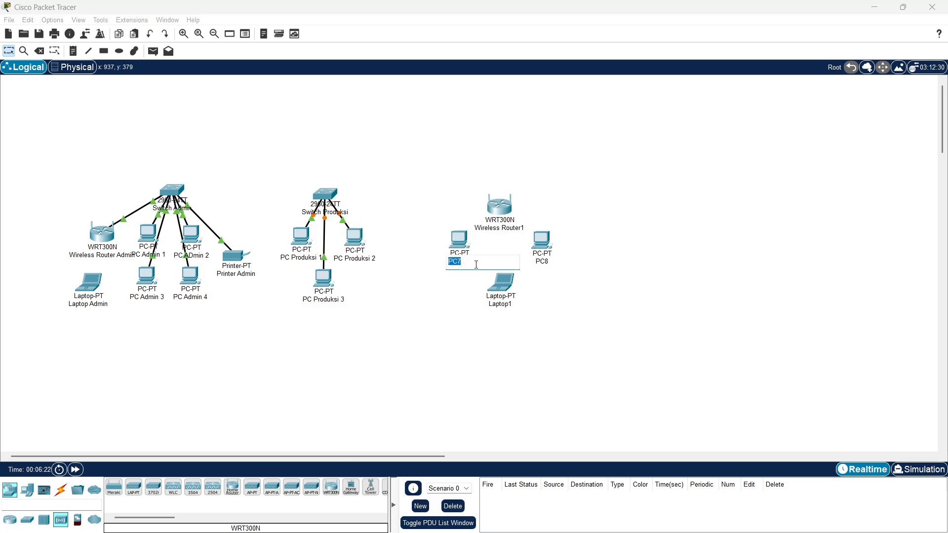
text(PC Gudang 1)
click(542, 262)
text(PC Gudang)
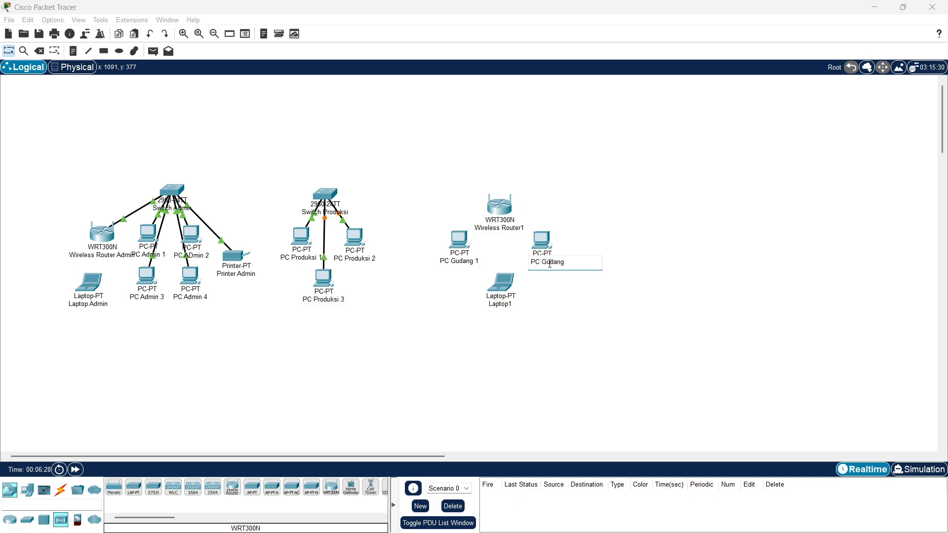
text( 2)
click(509, 299)
text(Laptop Gudang)
key(Return)
click(518, 228)
click(537, 228)
key(BackSpace)
text(Gudang)
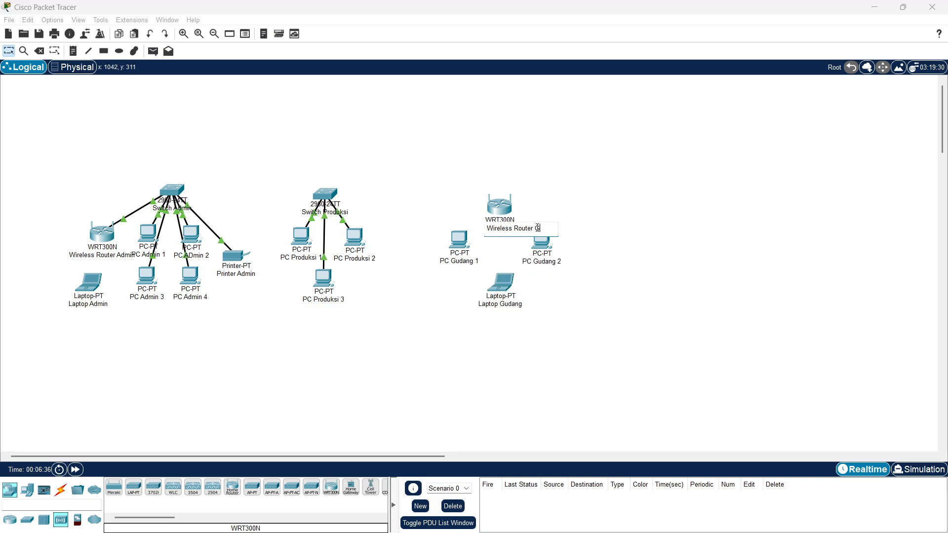
key(Return)
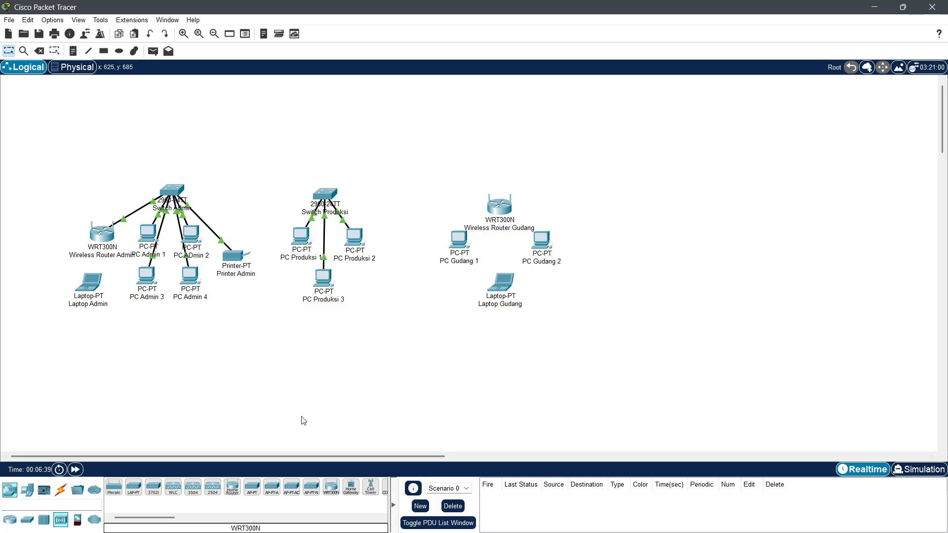
Step: Place a 2960 switch above the Gudang group and move the Gudang devices down below it
click(27, 519)
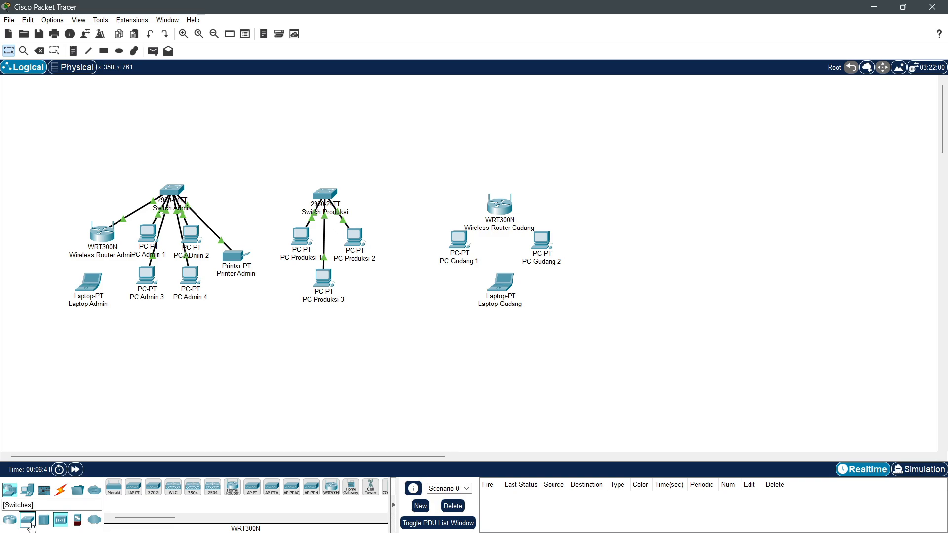
click(113, 488)
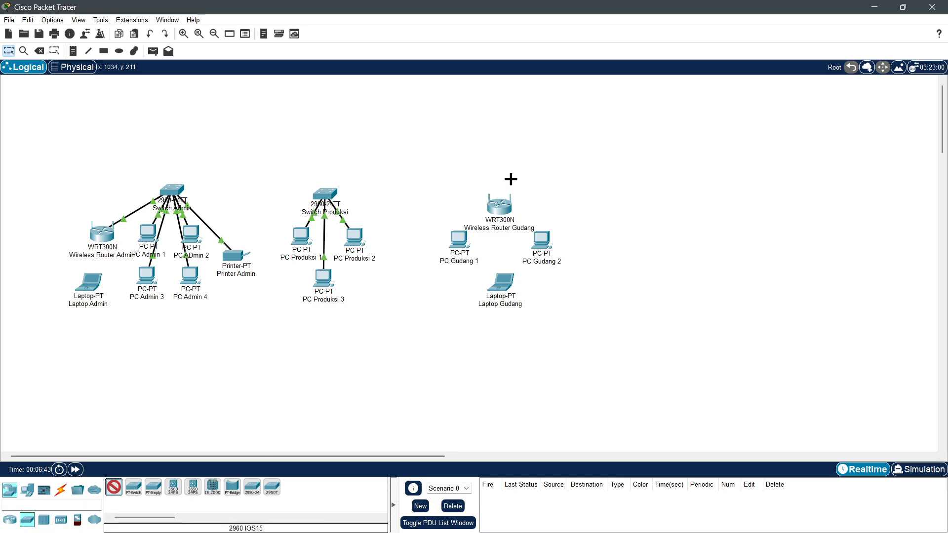
click(497, 172)
drag(417, 167, 563, 292)
drag(499, 292, 498, 308)
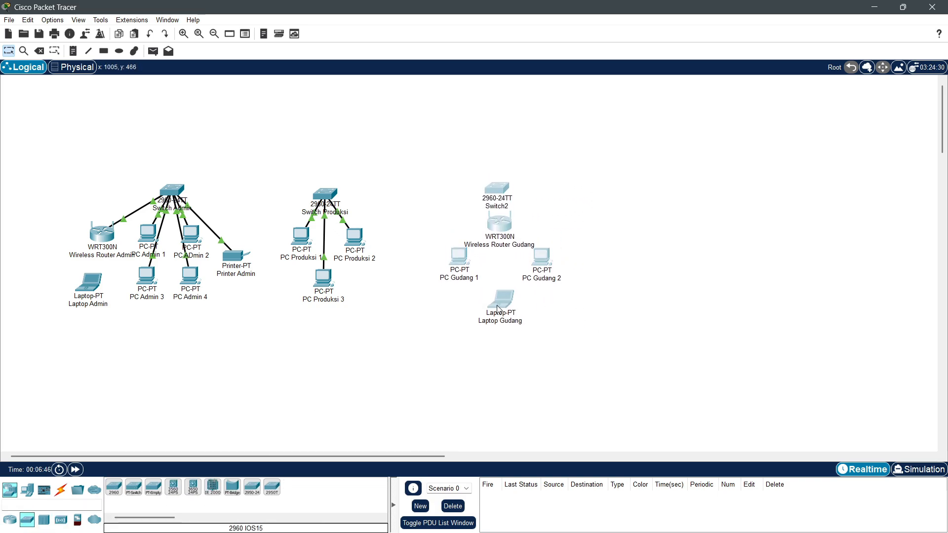
Step: Rename Switch2 to Switch Gudang
double_click(498, 188)
click(747, 105)
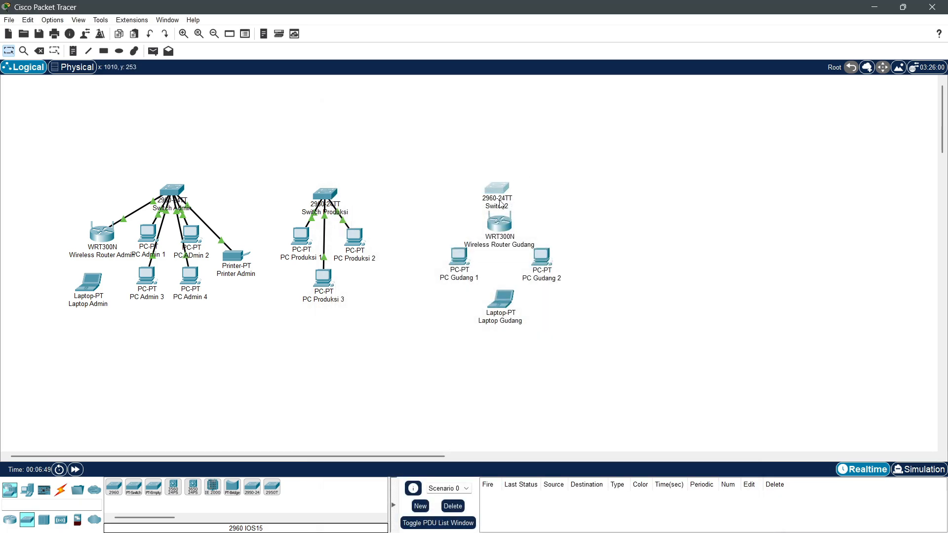
click(499, 200)
click(751, 106)
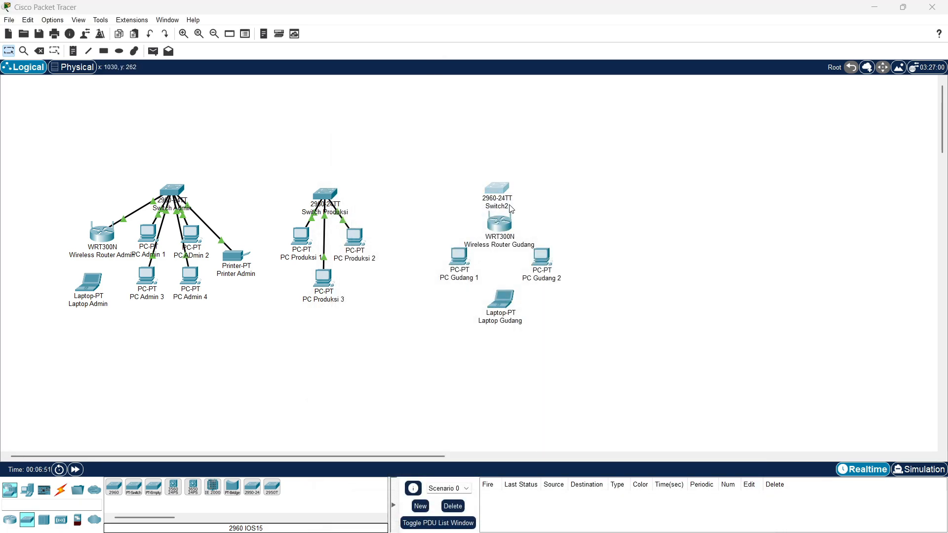
click(509, 207)
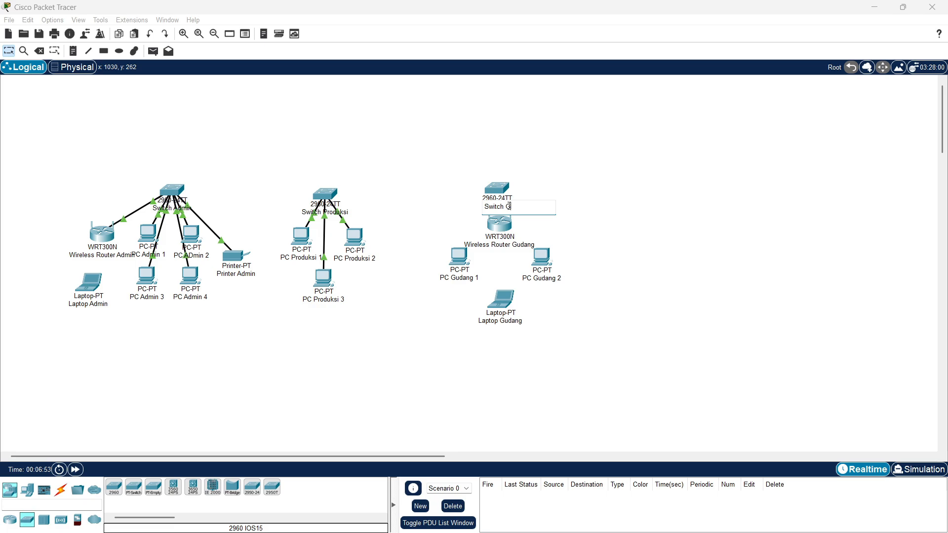
key(Return)
Step: Spread out the Gudang devices: router slightly lower, PC Gudang 1 left, PC Gudang 2 right
drag(509, 222, 509, 231)
drag(464, 265, 448, 263)
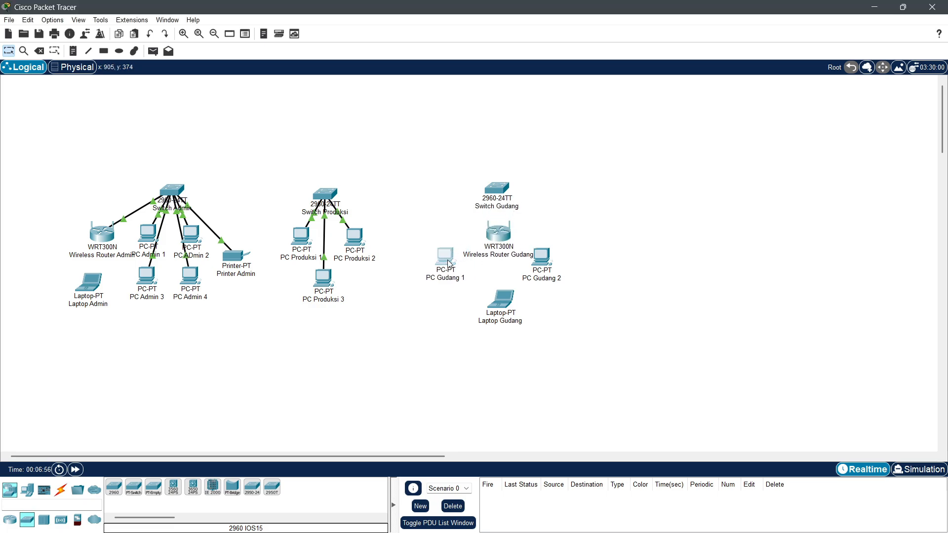
drag(551, 258, 564, 257)
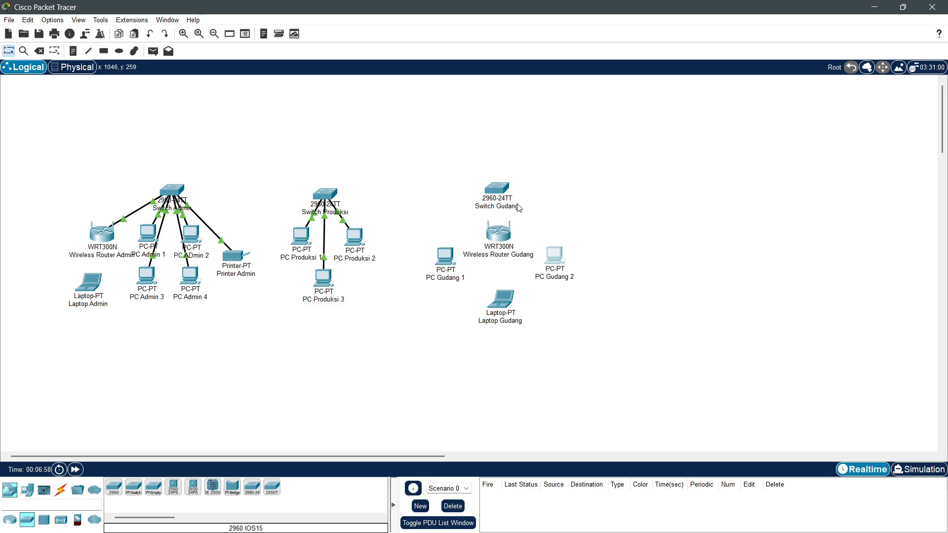
Step: Cable Wireless Router Gudang Ethernet 1 to Switch Gudang FastEthernet0/1 with copper straight-through
click(61, 490)
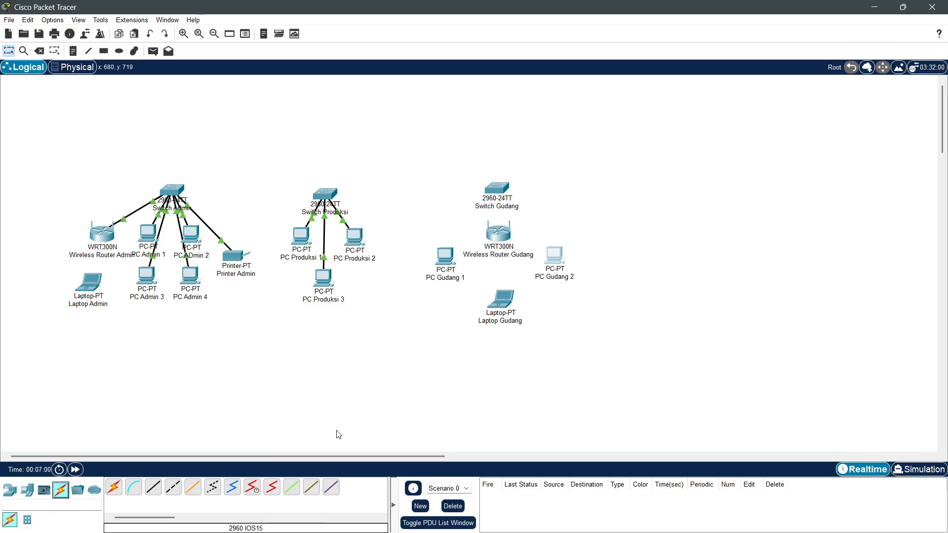
click(153, 487)
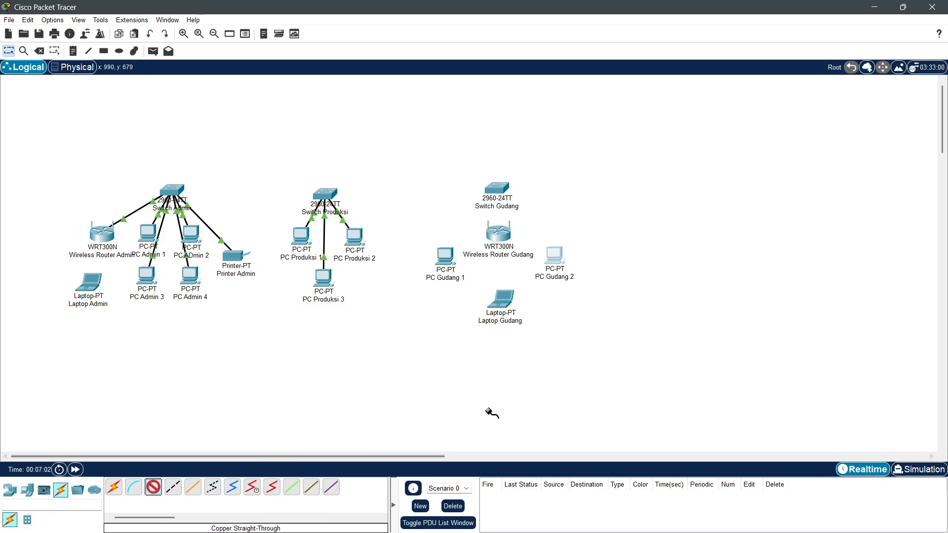
click(502, 233)
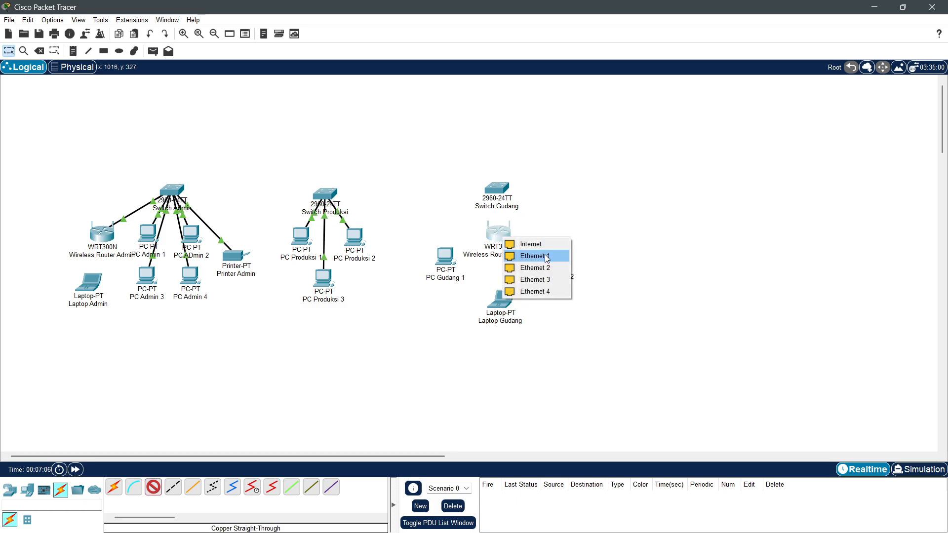
click(533, 256)
click(498, 187)
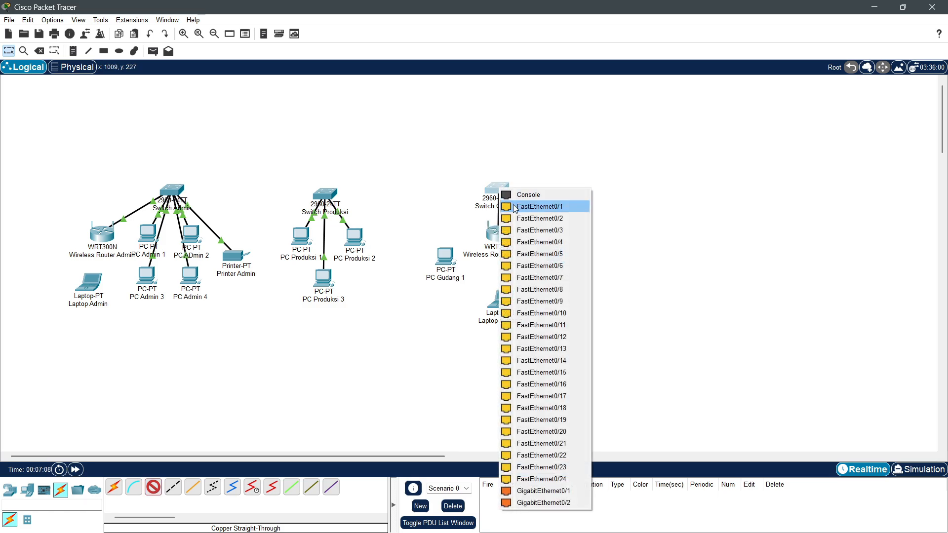
click(514, 207)
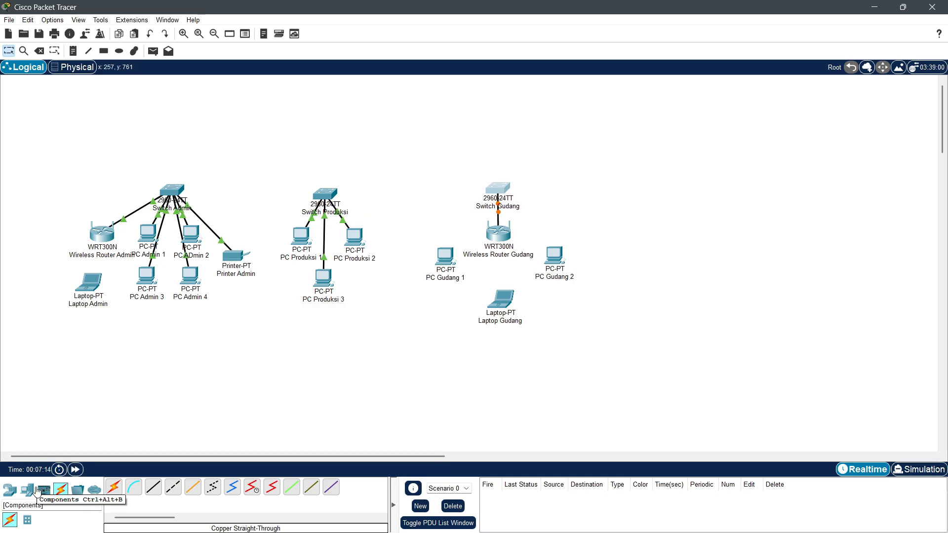
Step: Place three servers stacked vertically on the right of the workspace
click(29, 496)
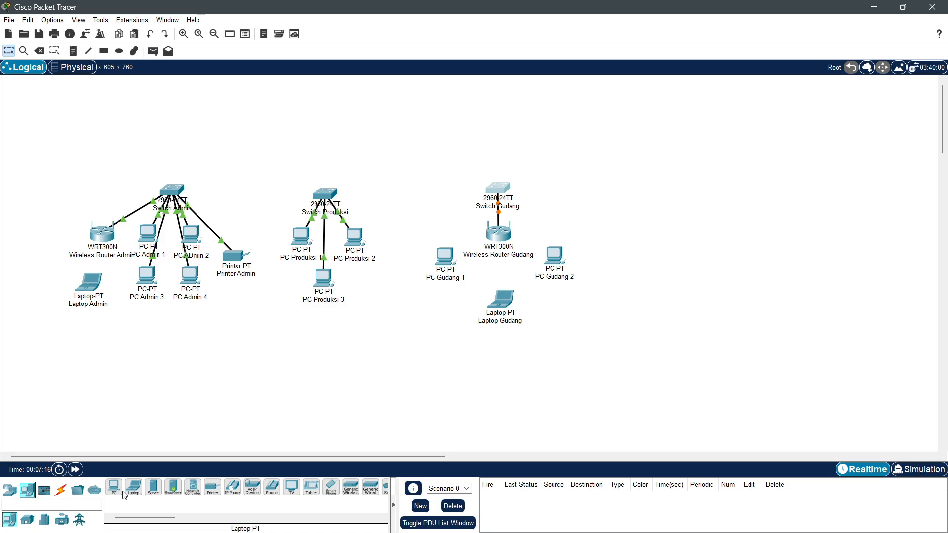
click(153, 487)
click(707, 184)
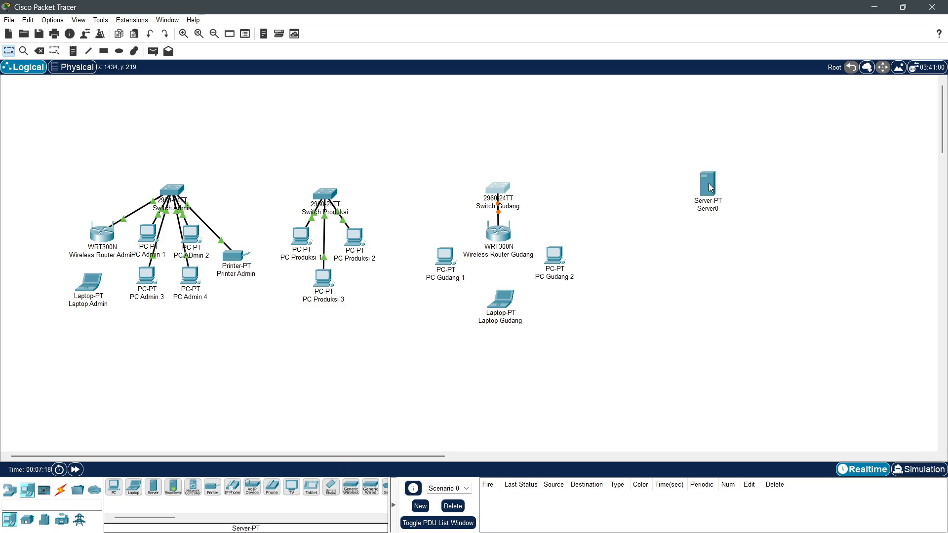
click(153, 488)
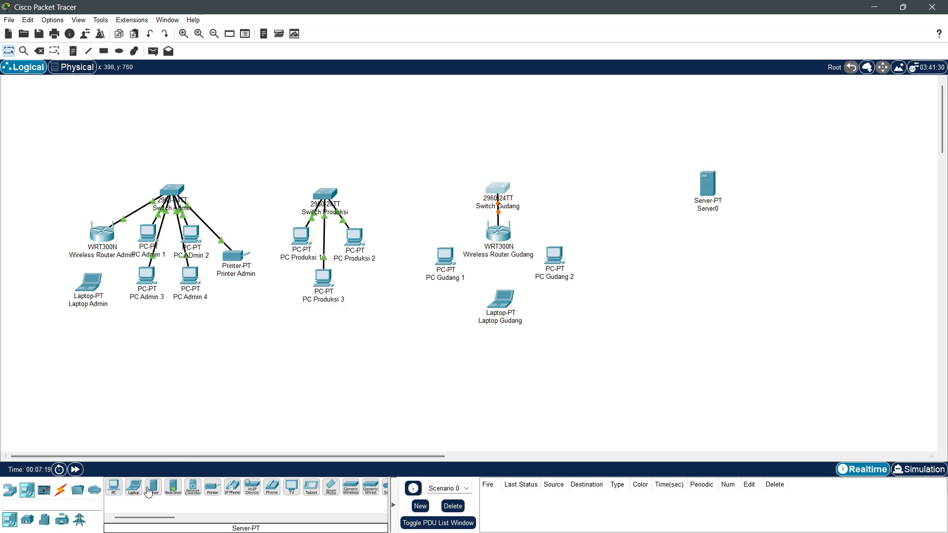
click(715, 234)
click(153, 487)
click(696, 287)
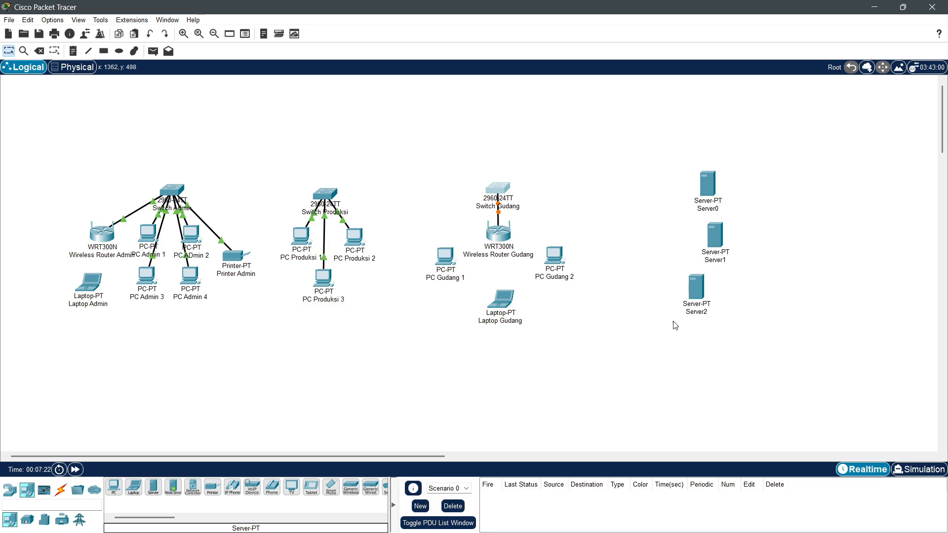
Step: Add two PCs left of the servers, then shift the whole new group right
click(114, 487)
click(602, 293)
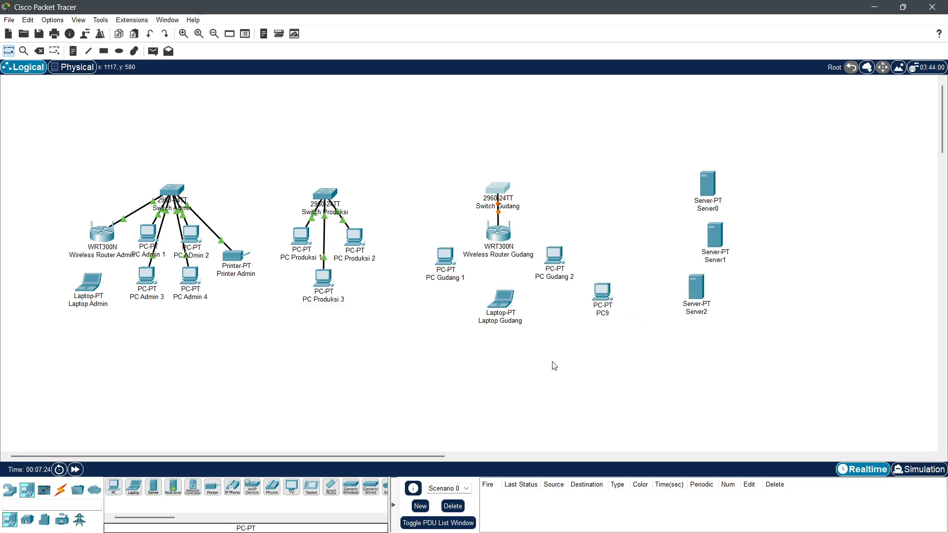
click(113, 487)
click(642, 296)
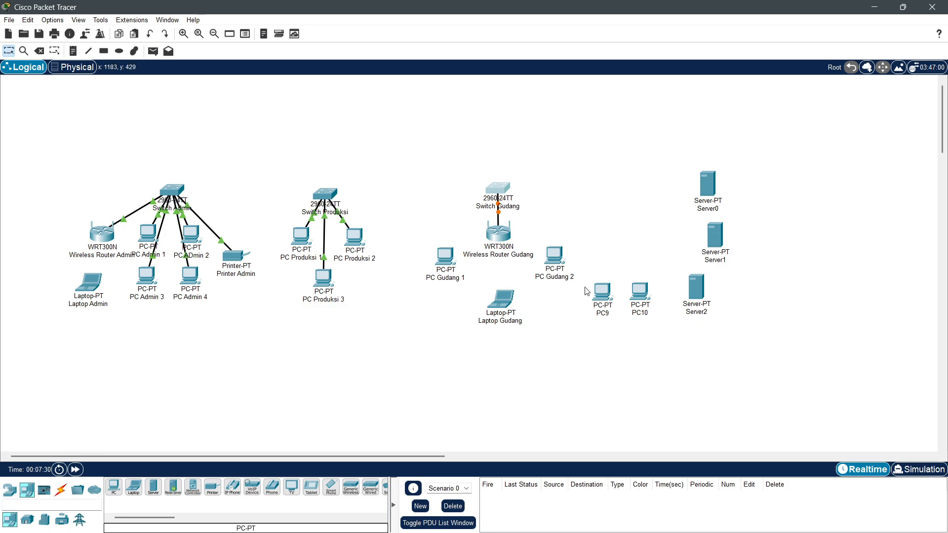
drag(588, 180, 739, 319)
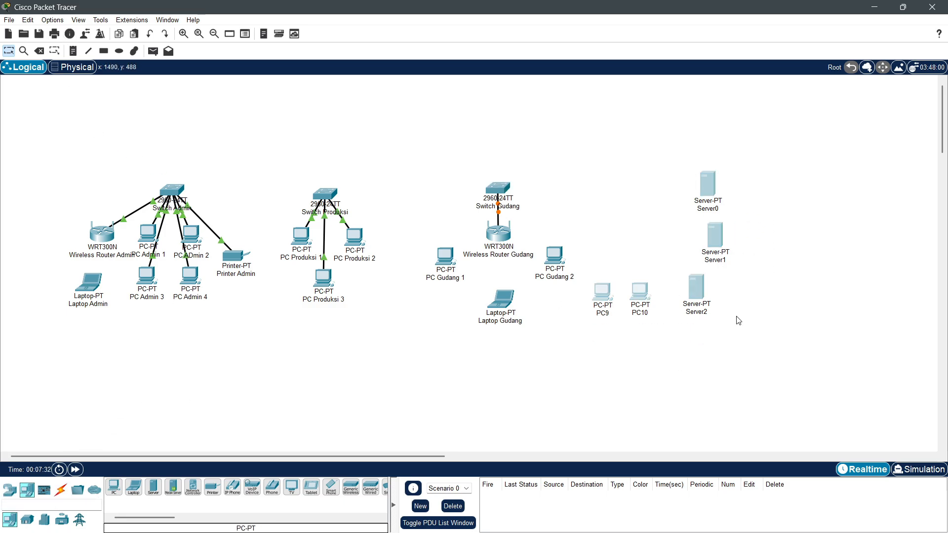
drag(703, 293, 738, 295)
click(814, 301)
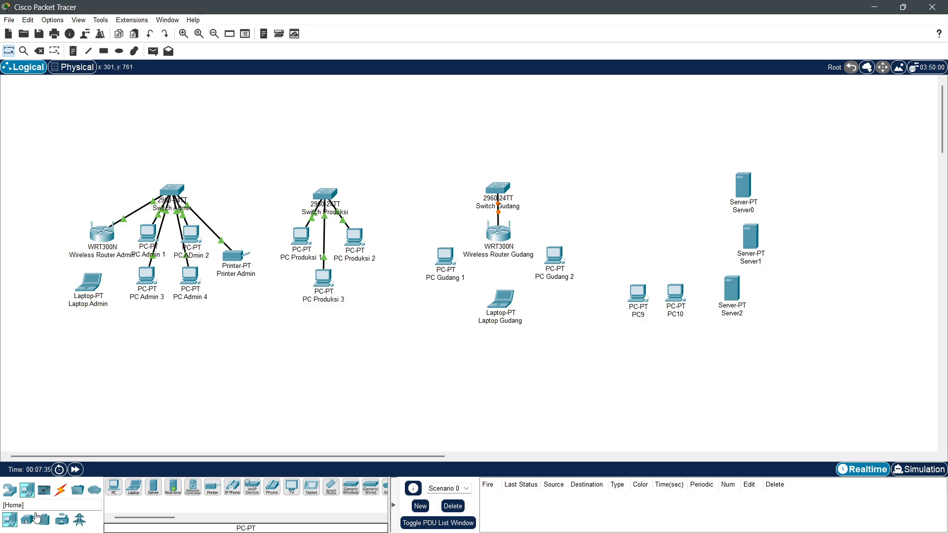
Step: Select the 2960 switch from Network Devices > Switches for placement
click(9, 490)
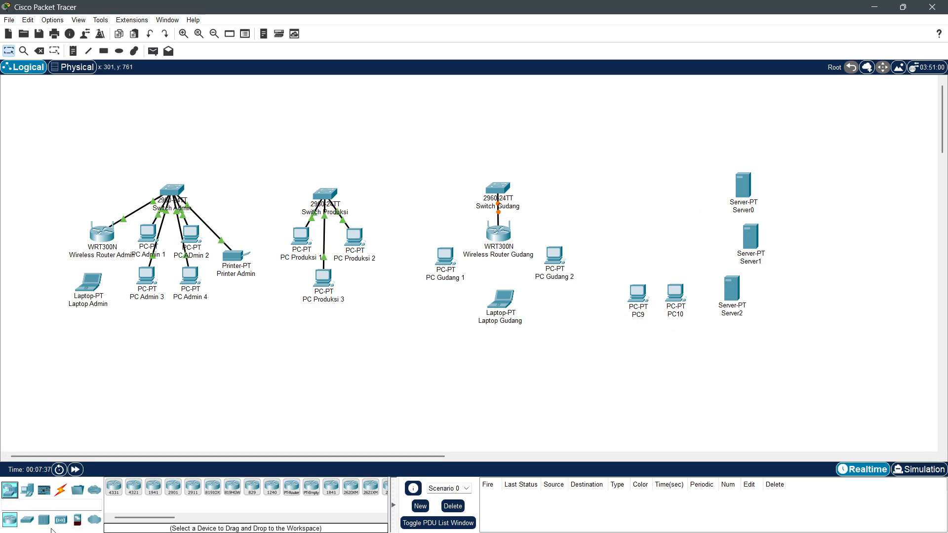
click(61, 519)
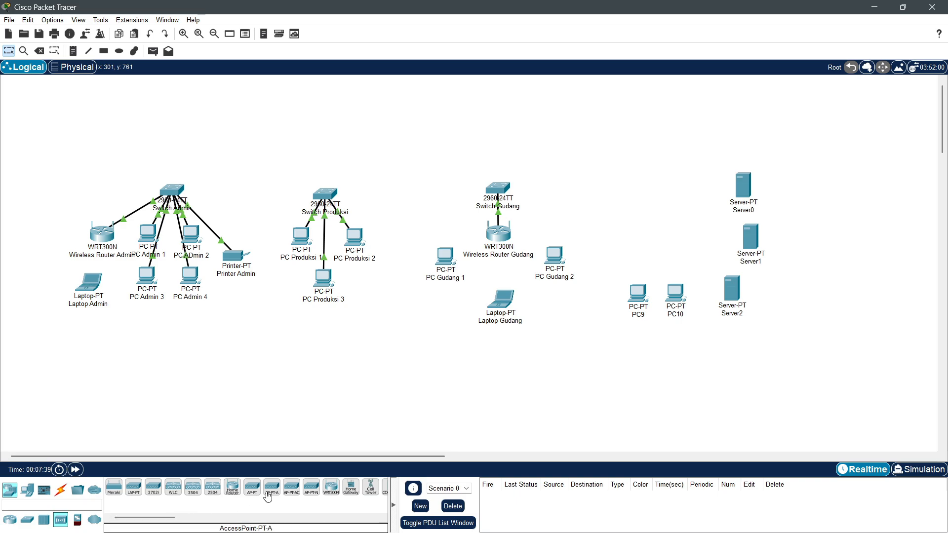
click(27, 520)
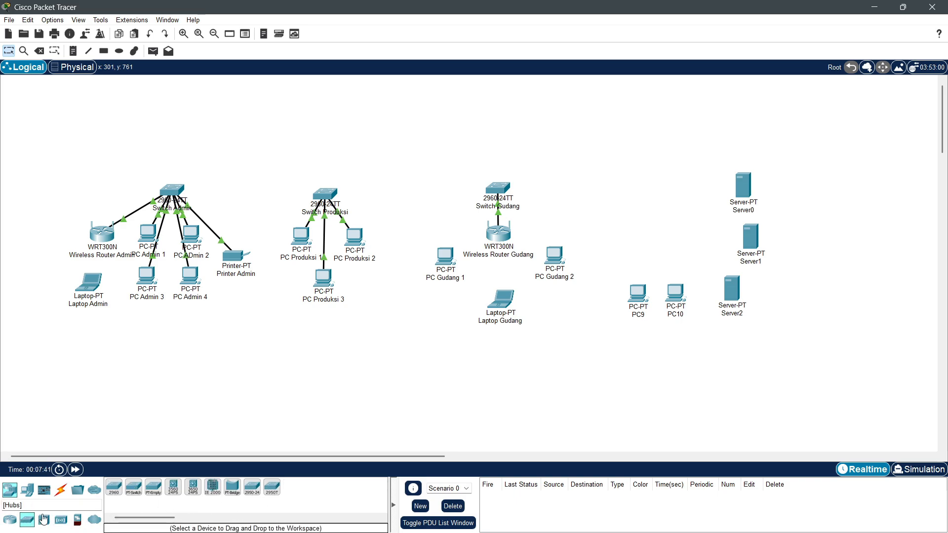
click(114, 488)
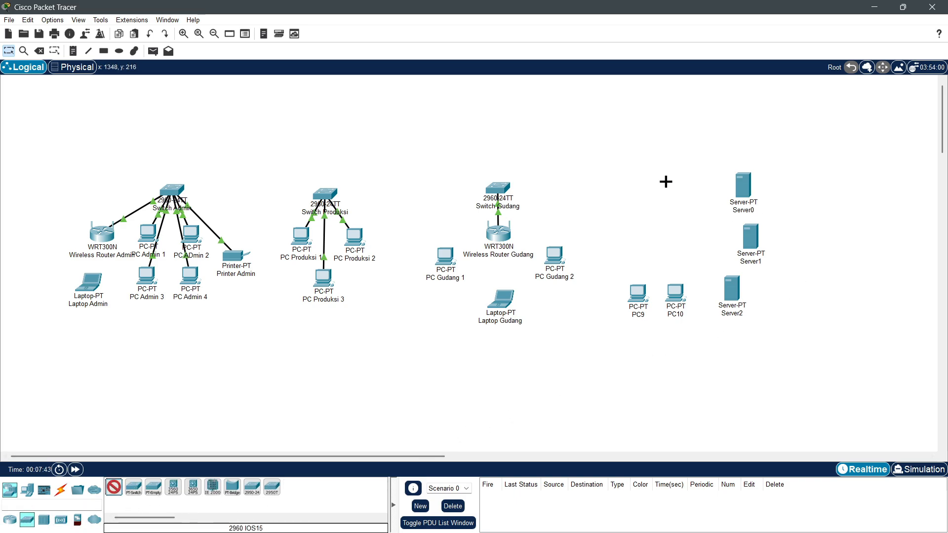
Step: Drop Switch3 left of the servers and rename them Server File, Server DNS and DVR
click(666, 181)
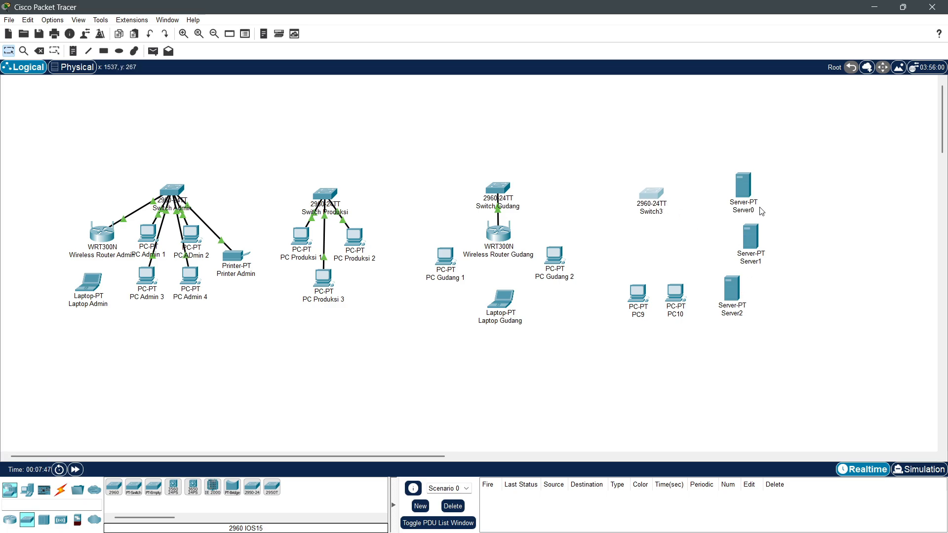
click(748, 190)
click(752, 104)
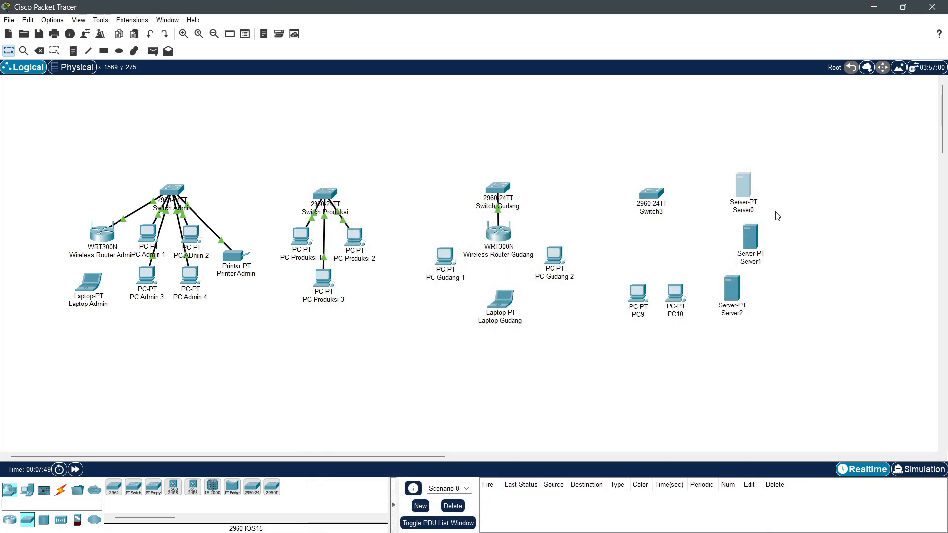
click(756, 211)
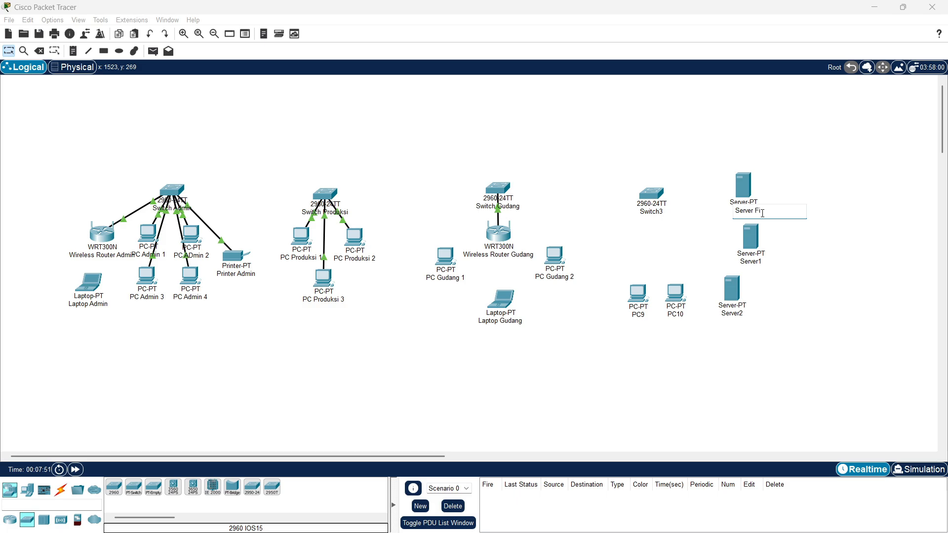
click(796, 233)
click(761, 261)
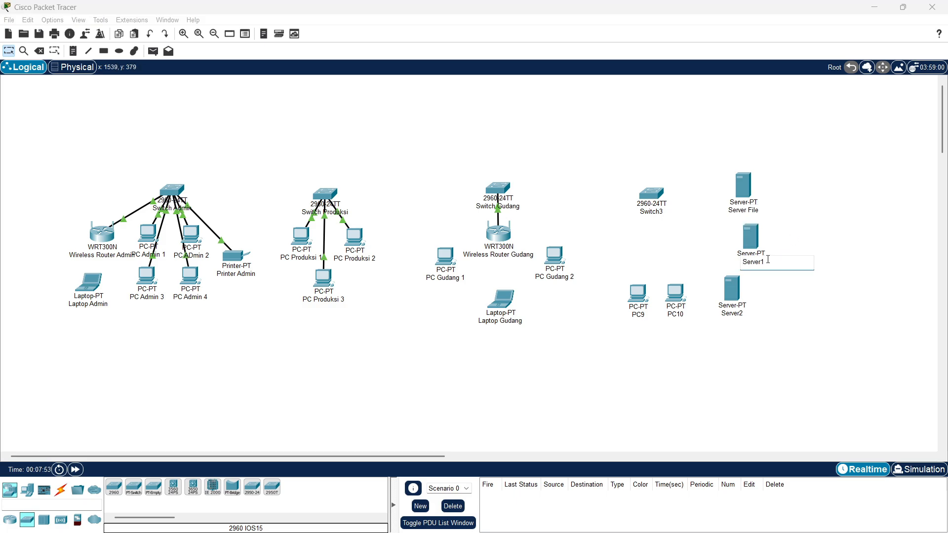
click(787, 292)
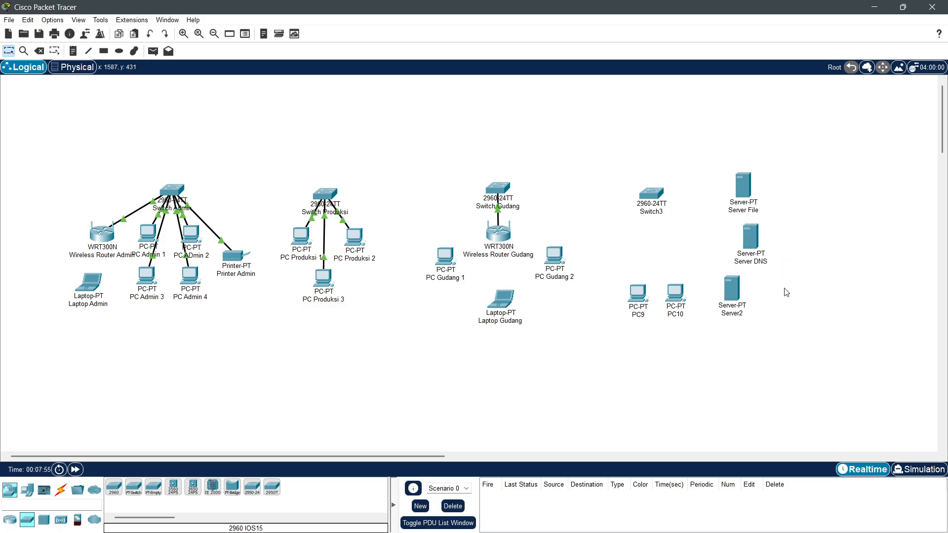
click(733, 316)
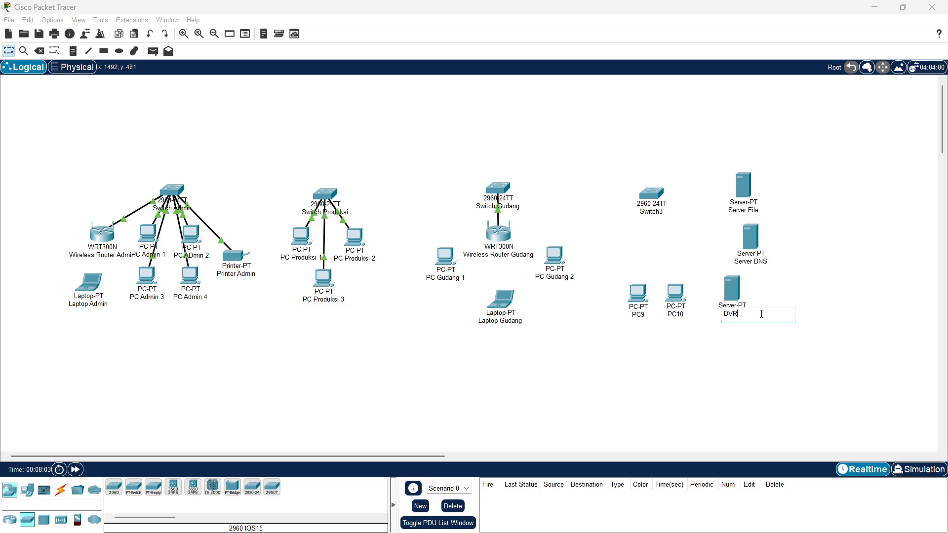
click(756, 352)
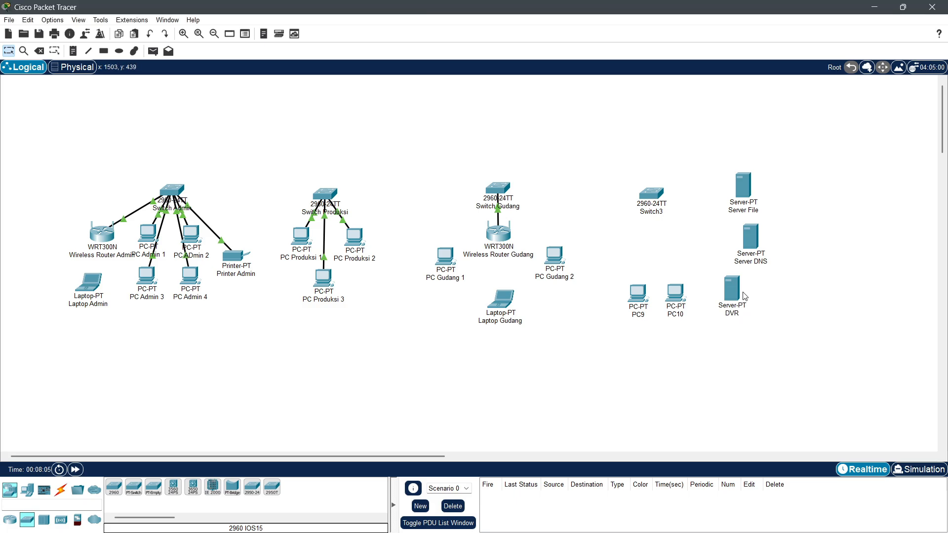
Step: Rename PC10 to Camera 2 and PC9 to Camera 1
click(675, 314)
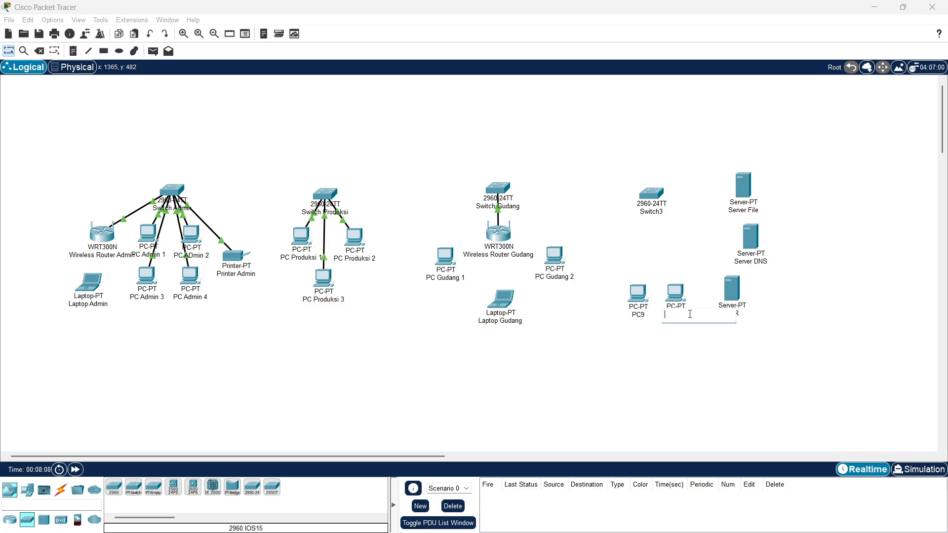
text(Camera)
click(693, 377)
click(687, 314)
text(2)
click(691, 327)
click(644, 315)
key(BackSpace)
text(Camera 1)
click(700, 377)
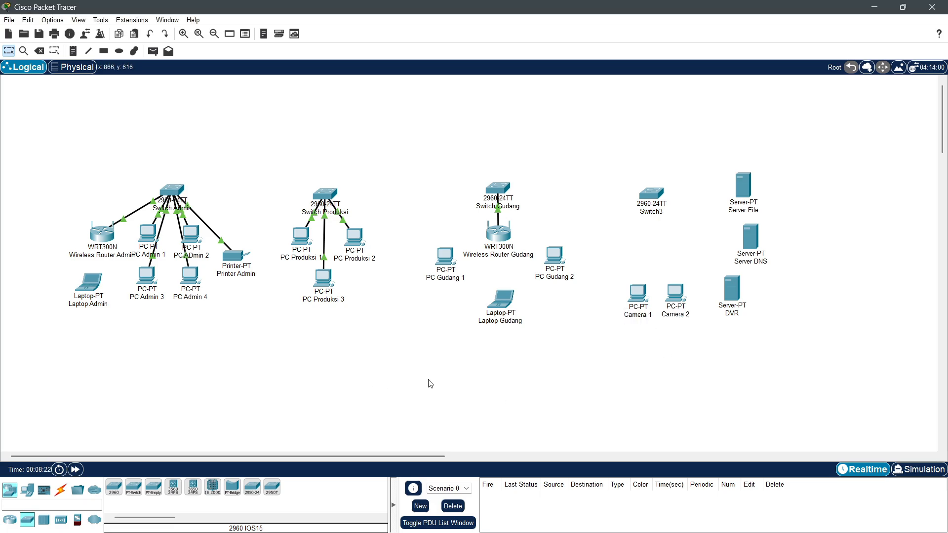
Step: Cable Server File, Server DNS and DVR to Switch3 with copper straight-through
click(61, 488)
click(153, 487)
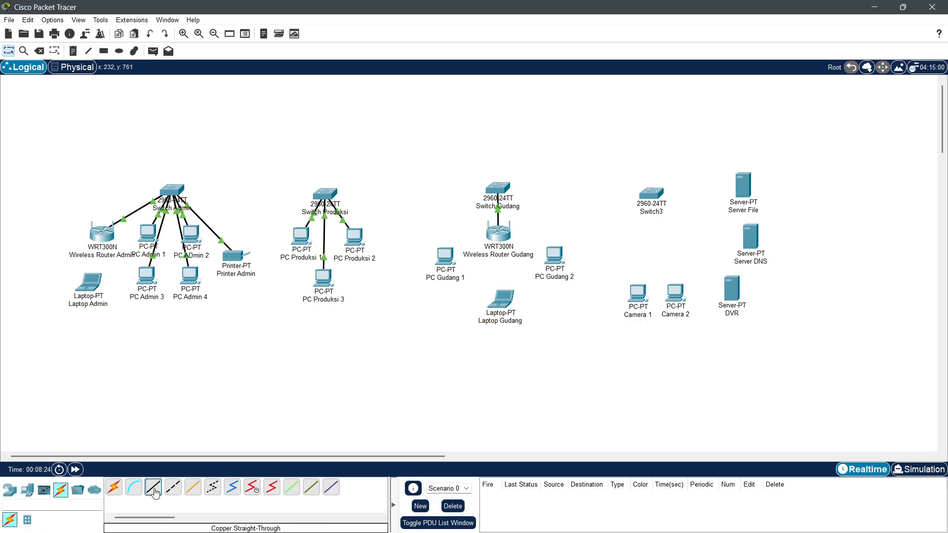
click(746, 188)
click(780, 196)
click(651, 193)
click(679, 213)
click(153, 487)
click(748, 242)
click(780, 251)
click(651, 194)
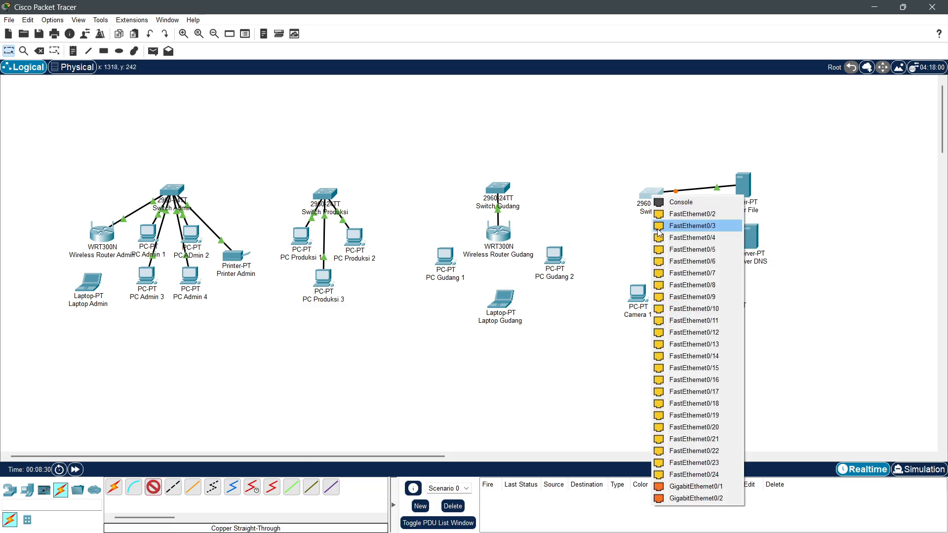
click(731, 296)
click(758, 304)
click(650, 196)
click(675, 215)
Step: Cable Camera 1 and Camera 2 to free Switch3 ports
click(153, 487)
click(640, 295)
click(664, 313)
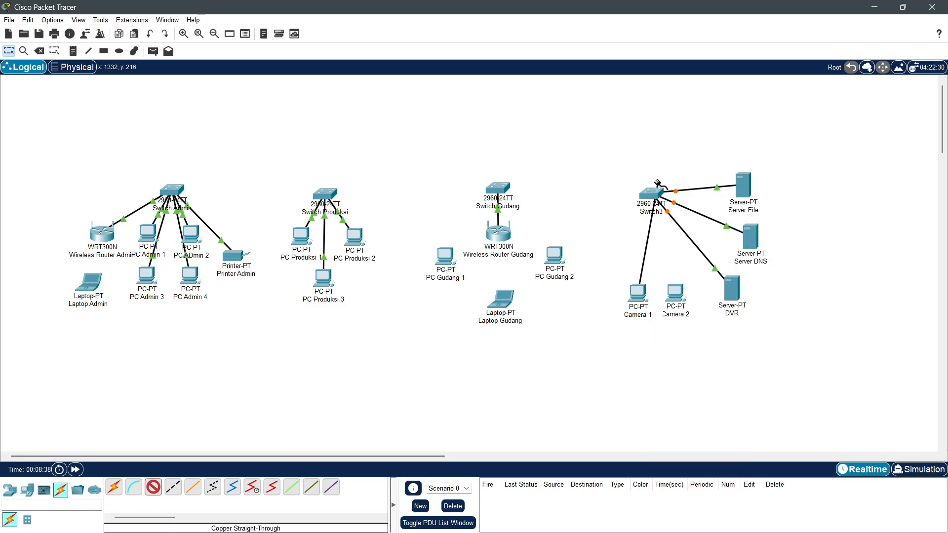
click(652, 193)
click(675, 293)
click(699, 311)
click(652, 193)
click(671, 216)
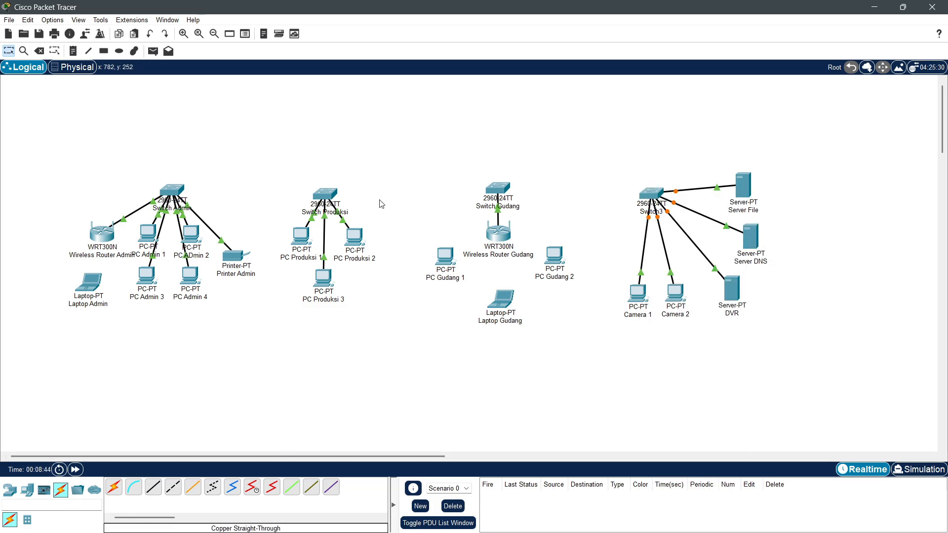
Step: Shift the whole topology right and down
drag(35, 137, 924, 446)
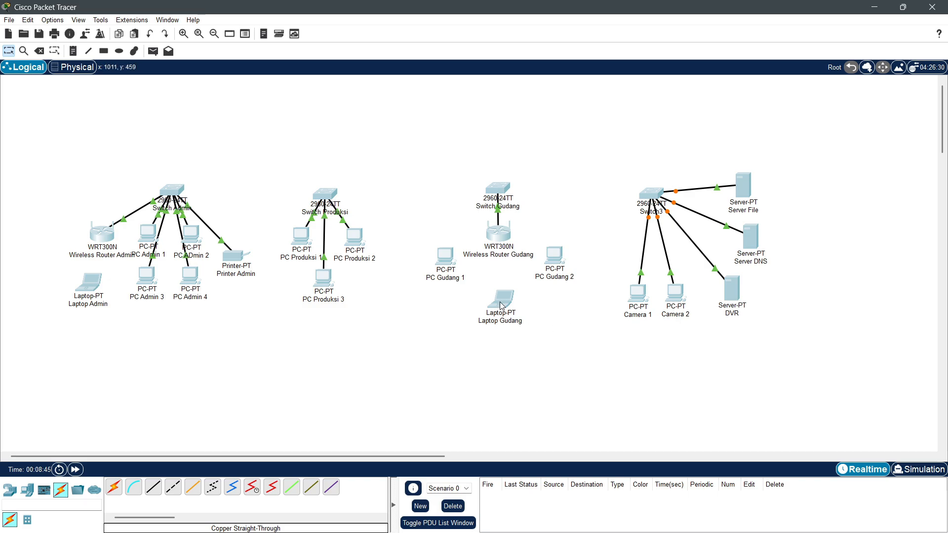
drag(501, 304, 534, 325)
click(518, 373)
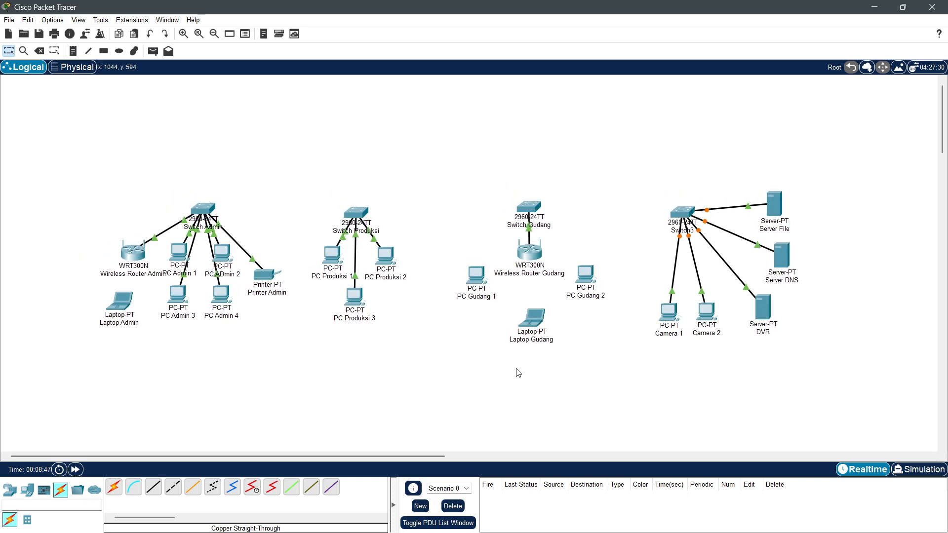
click(28, 490)
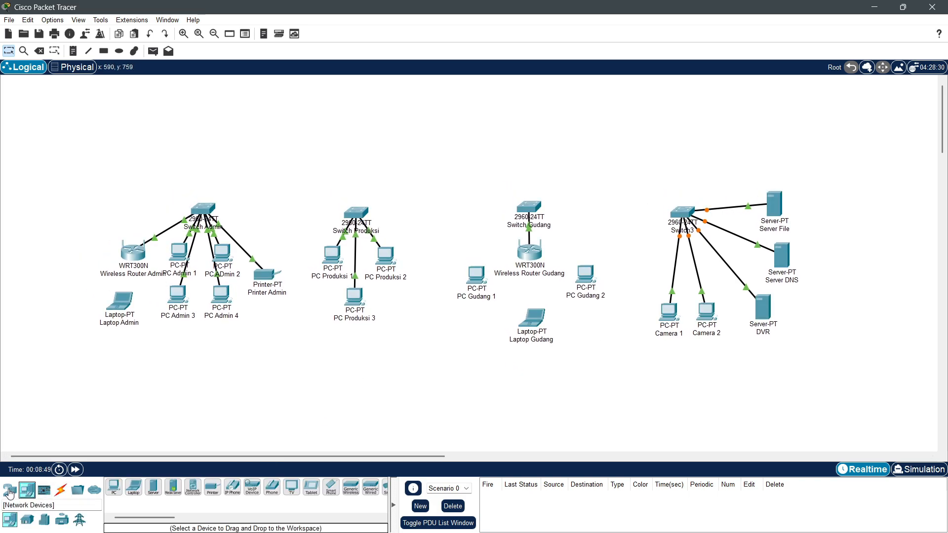
Step: Place a 2960 switch above the network and name it Switch Pusat
click(10, 491)
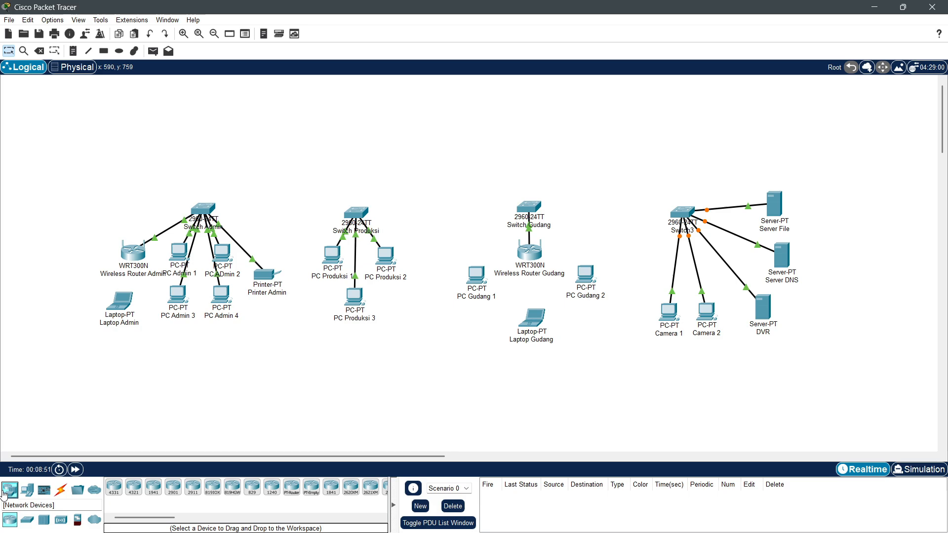
click(29, 522)
click(114, 486)
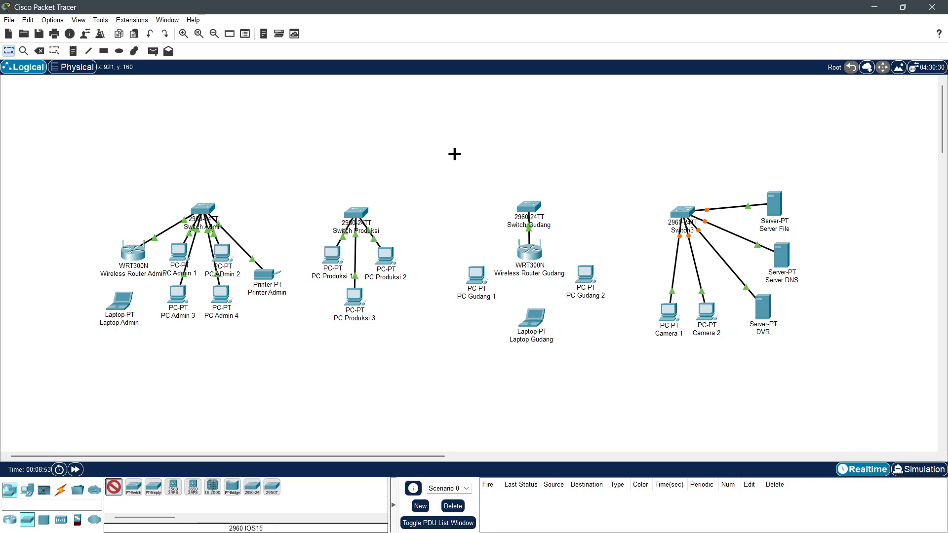
click(454, 154)
click(459, 176)
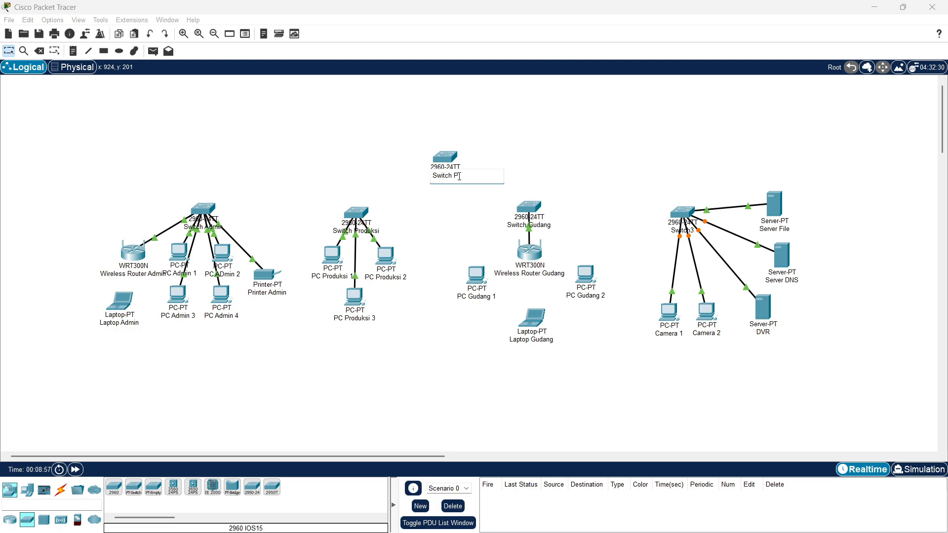
key(Return)
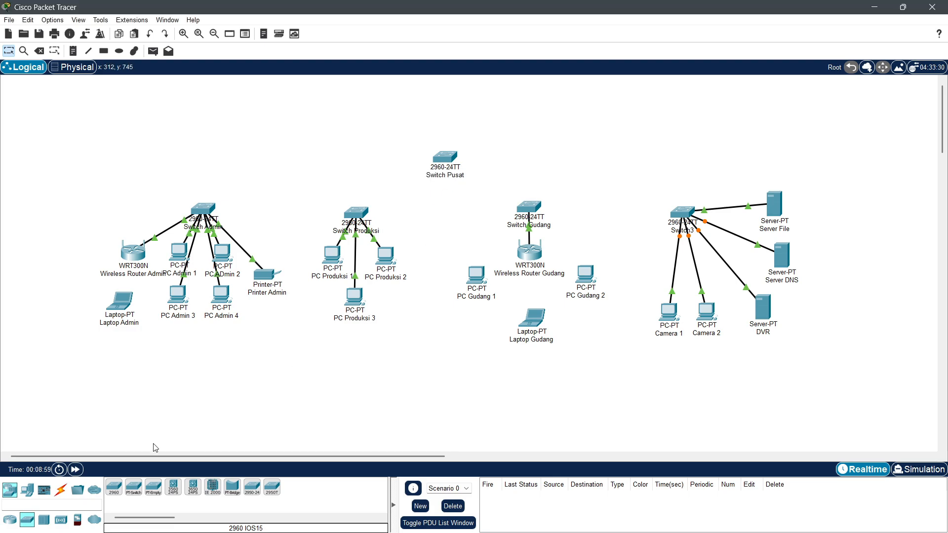
Step: Place a 1941 router above Switch Pusat and name it Router Pabrik
click(10, 522)
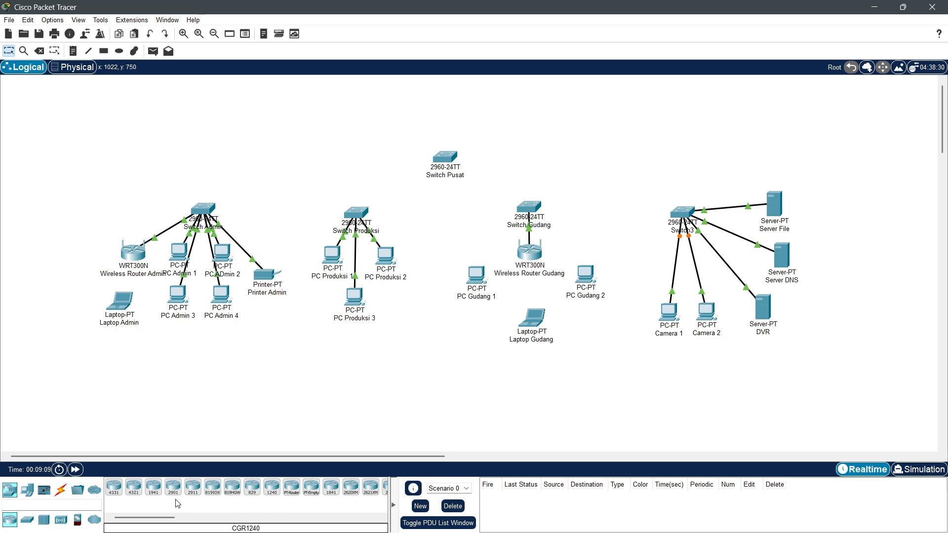
click(153, 487)
click(449, 99)
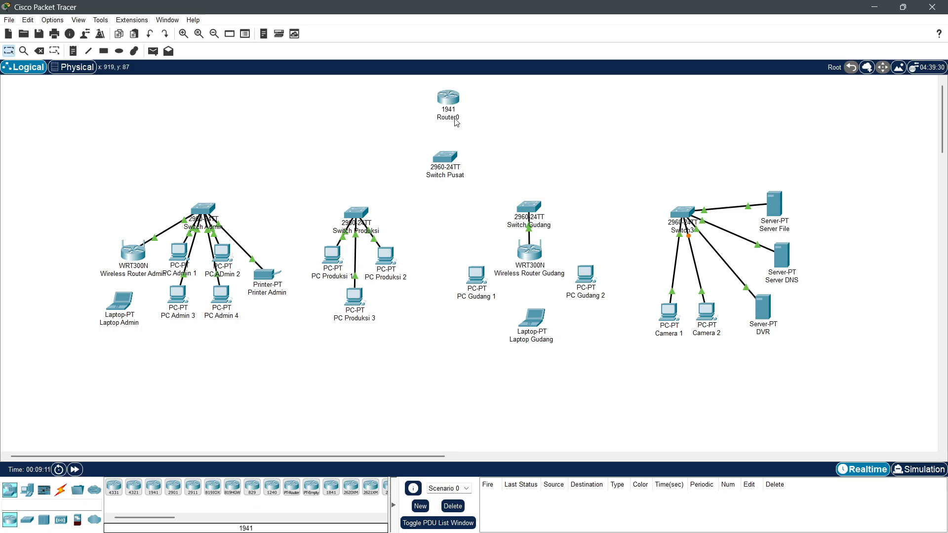
click(453, 119)
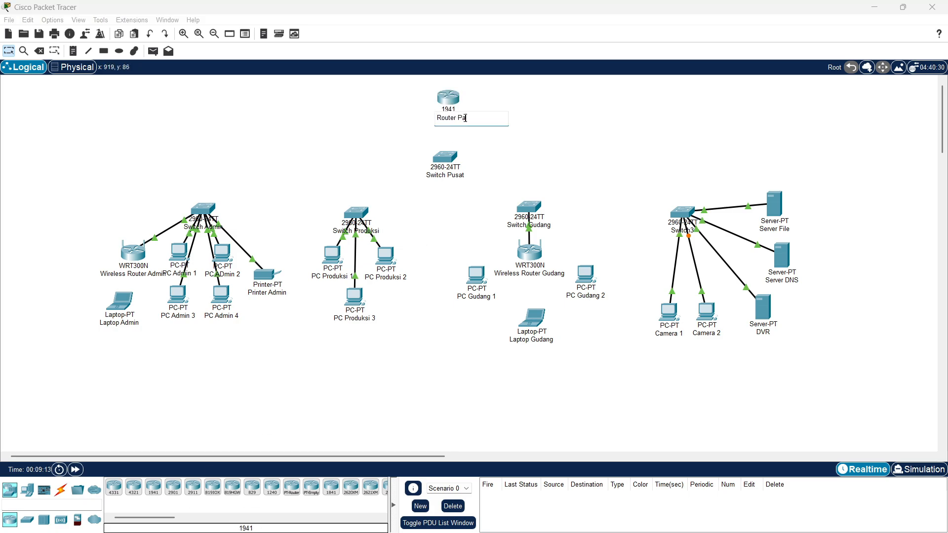
key(Return)
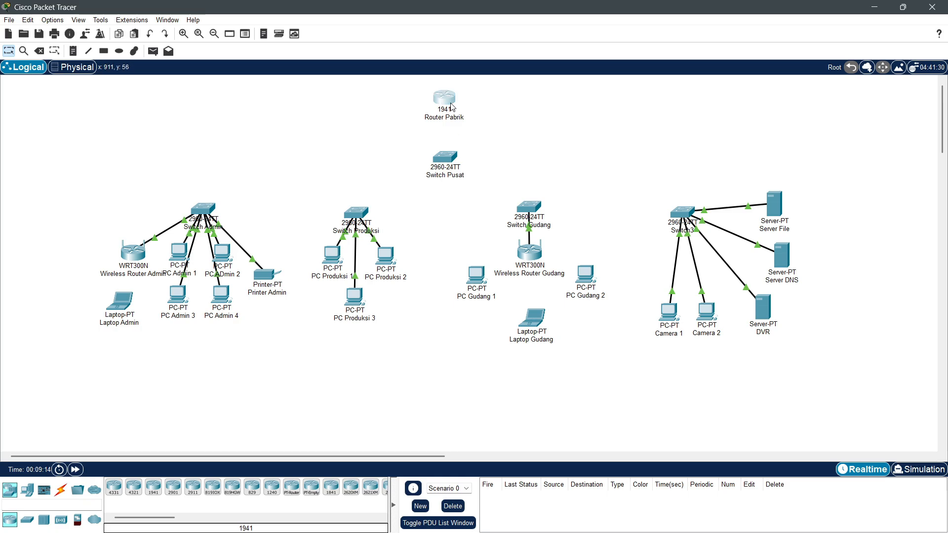
drag(451, 113, 453, 113)
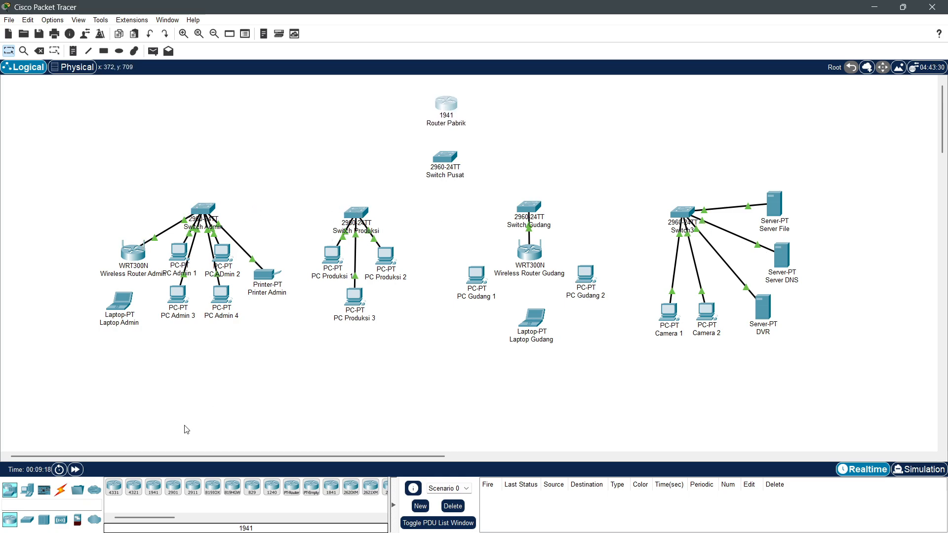
Step: Cable Switch Admin and Switch Produksi to Switch Pusat with copper straight-through links
click(61, 490)
click(153, 488)
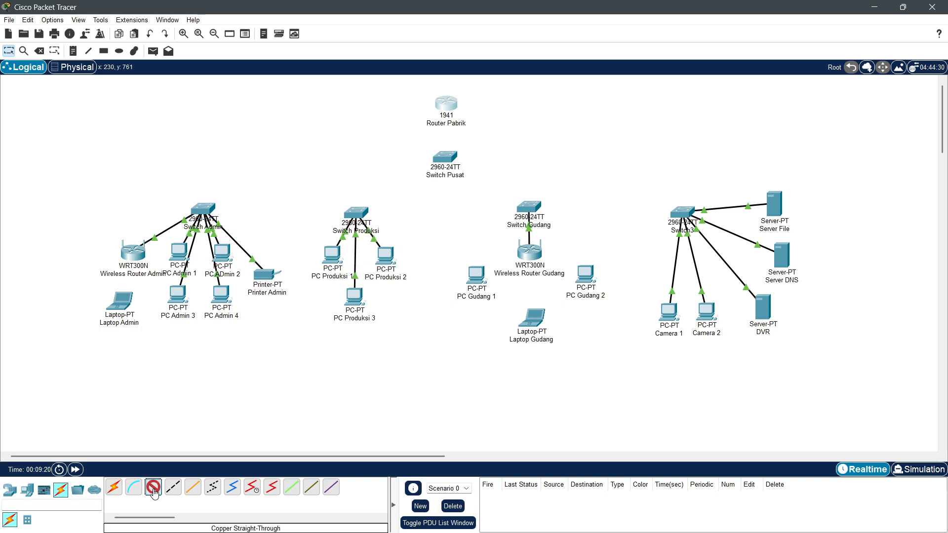
click(206, 210)
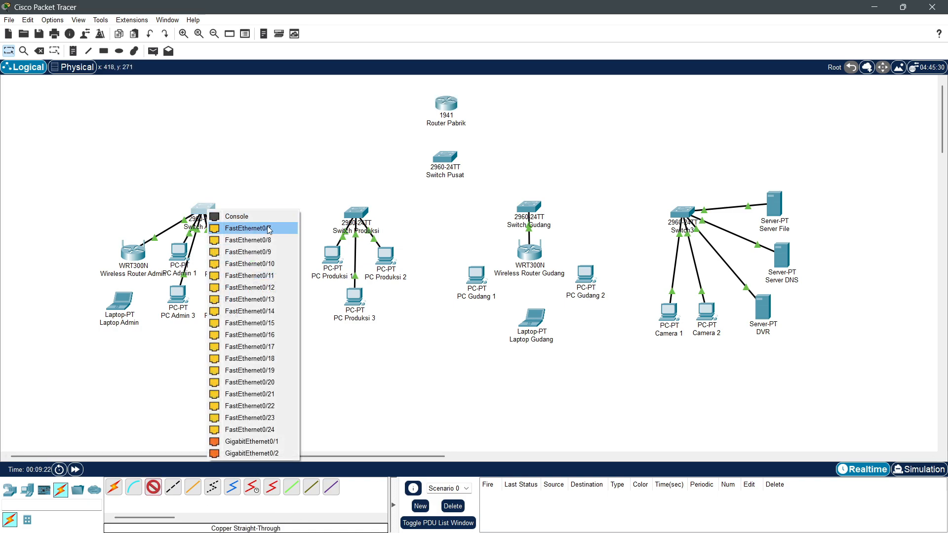
click(206, 225)
click(445, 159)
click(487, 176)
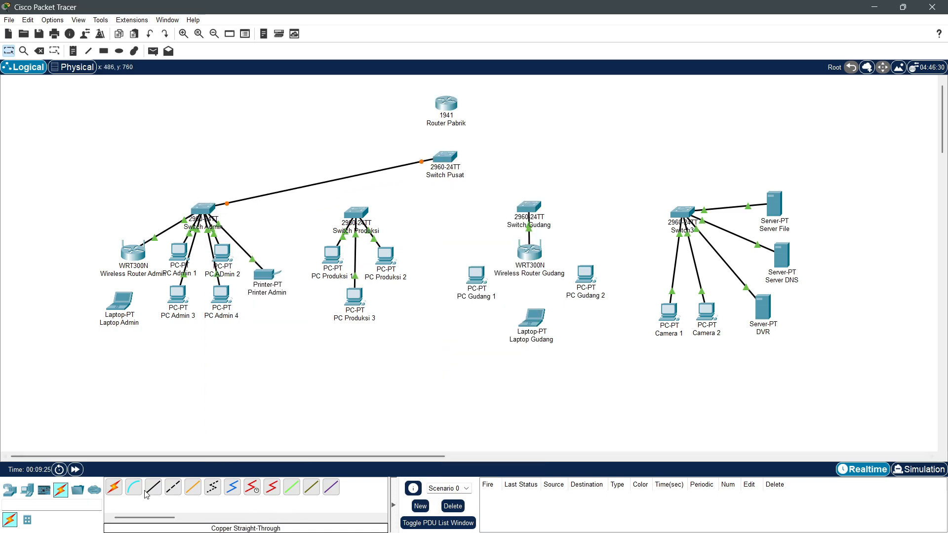
click(153, 488)
click(356, 214)
click(378, 232)
click(444, 159)
Step: Cable Switch Gudang and Switch3 to Switch Pusat with copper straight-through links
click(476, 187)
click(154, 487)
click(529, 209)
click(153, 488)
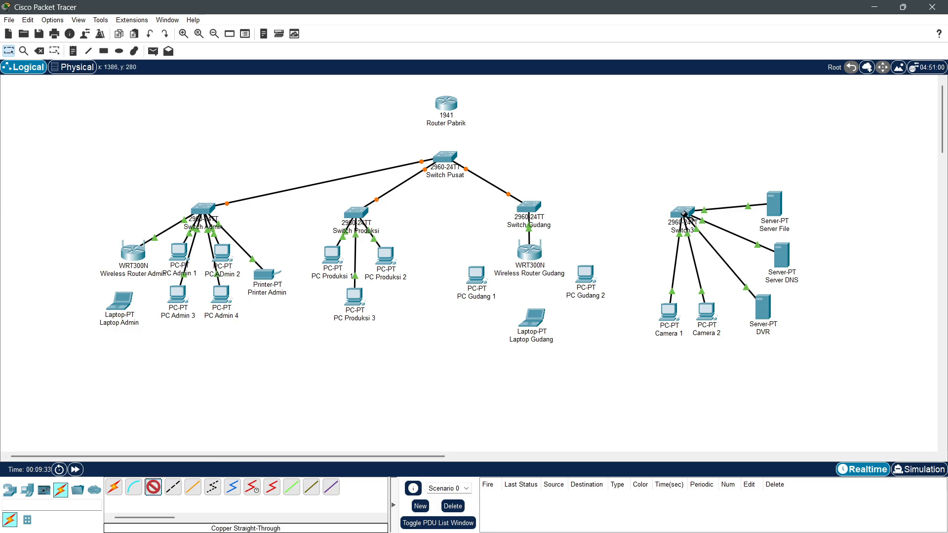
click(683, 212)
click(691, 227)
click(445, 159)
click(477, 183)
Step: Rename Switch3 to 'Switch Server'
click(699, 232)
text(Se)
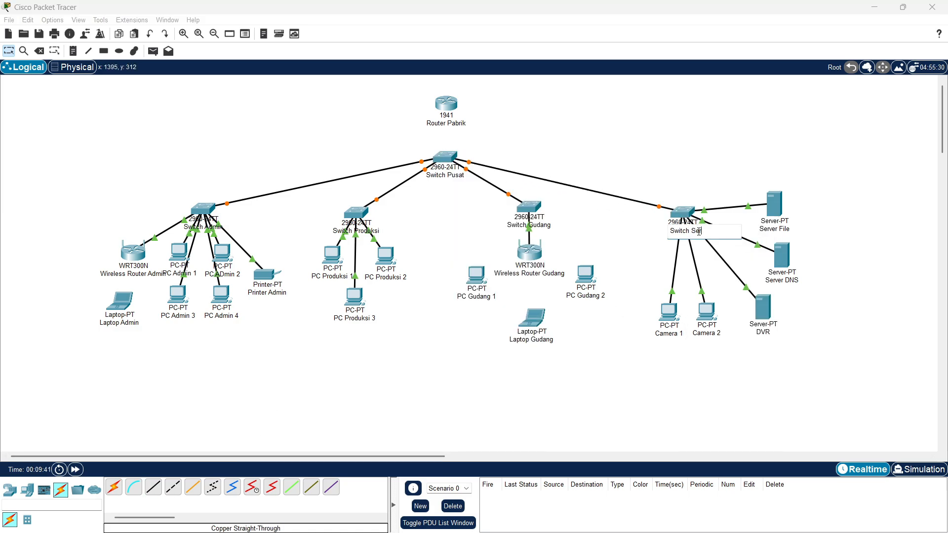
text(rver)
key(Return)
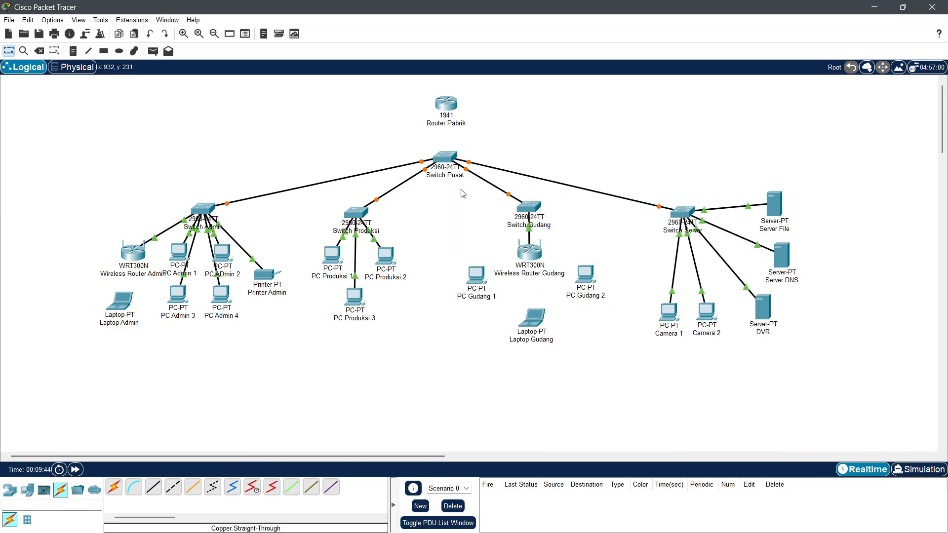
Step: Link Switch Pusat GigabitEthernet0/1 to Router Pabrik GigabitEthernet0/0 and nudge Switch Pusat down
click(153, 488)
click(446, 157)
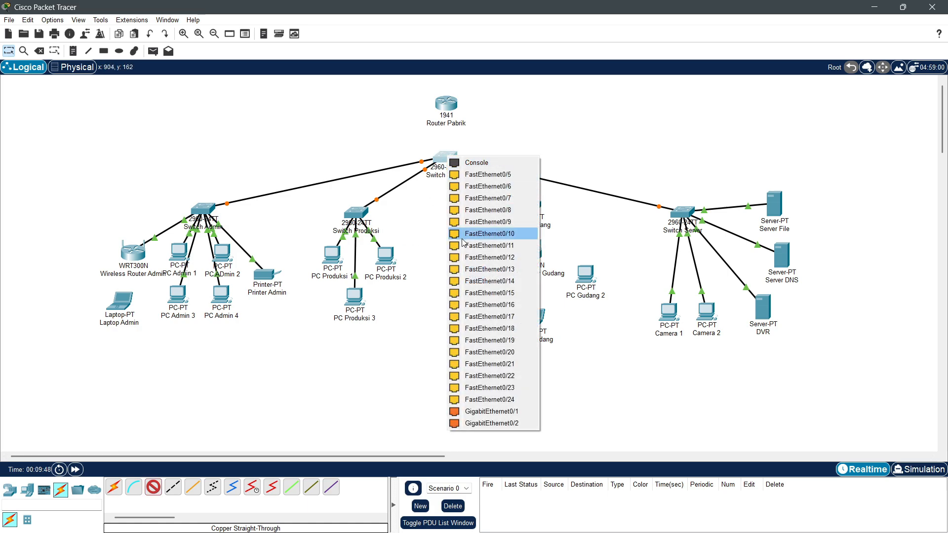
click(478, 411)
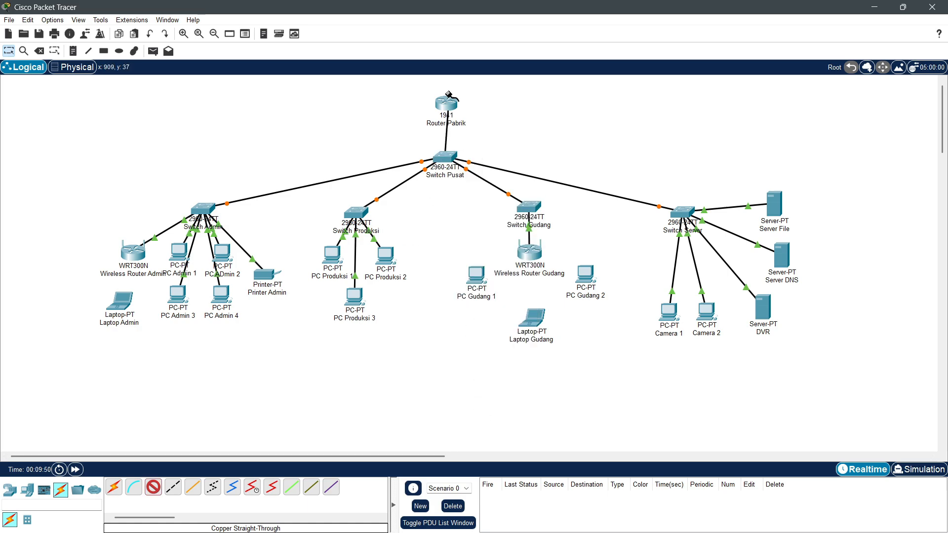
click(446, 103)
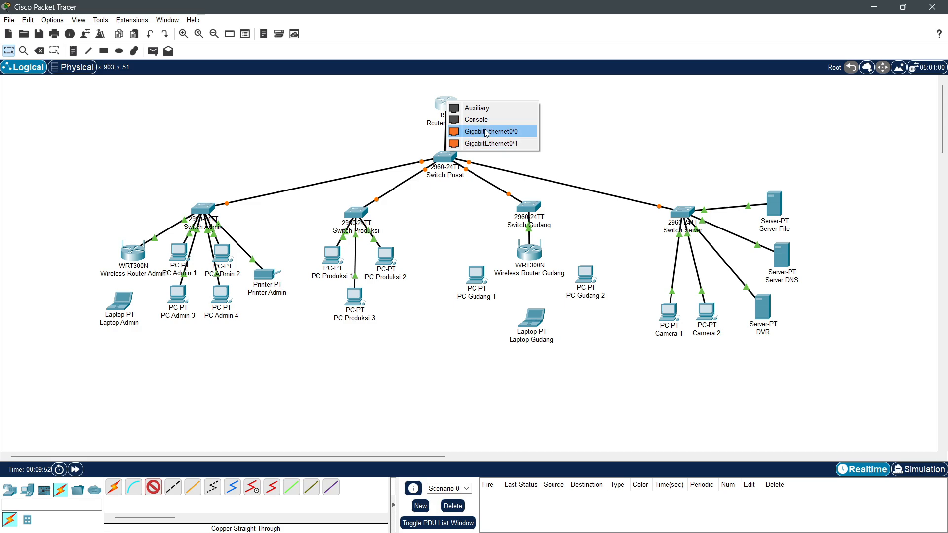
click(487, 131)
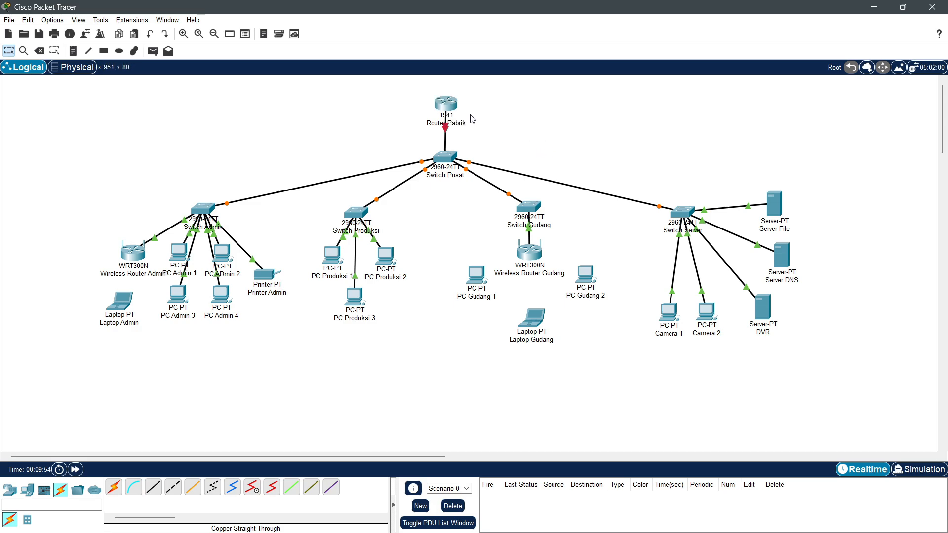
drag(450, 159, 450, 173)
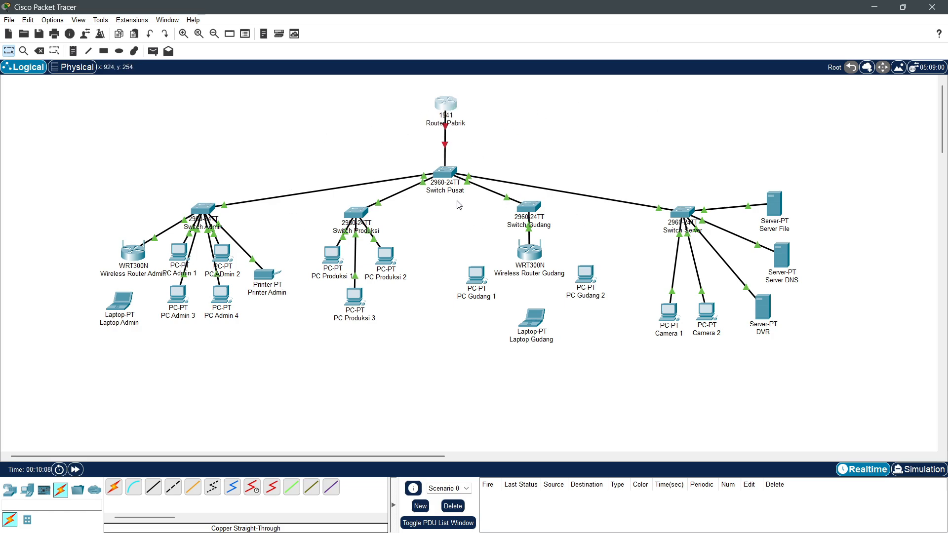
Step: Open Switch Pusat's CLI and enter privileged and global configuration mode
click(446, 170)
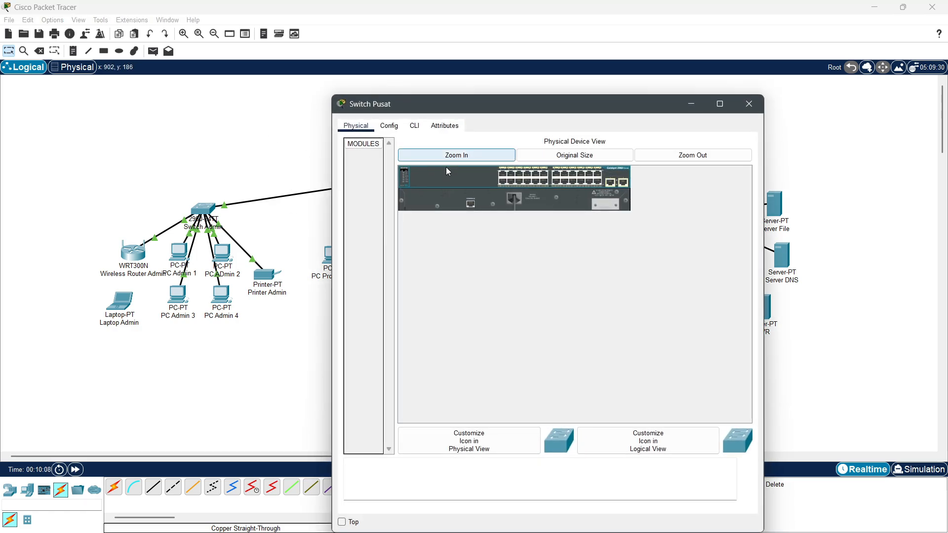
click(415, 126)
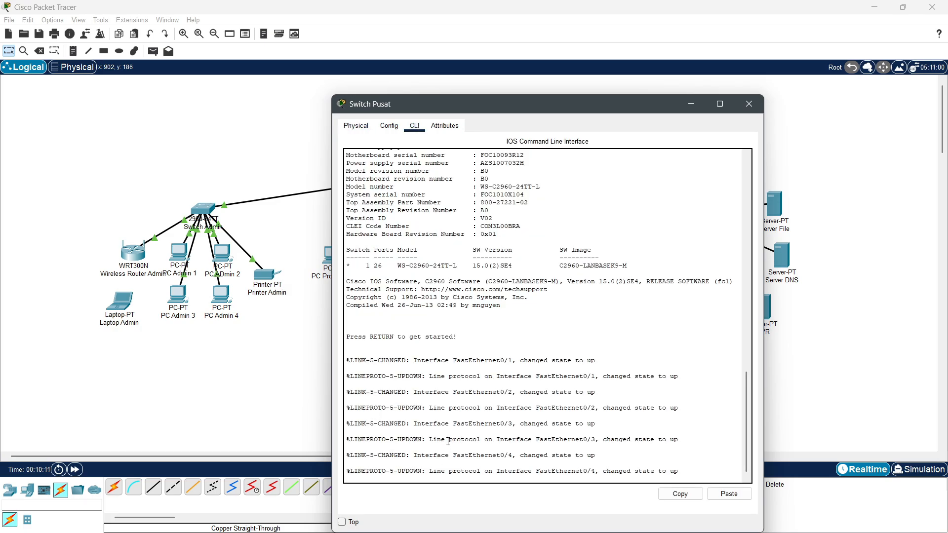
key(Return)
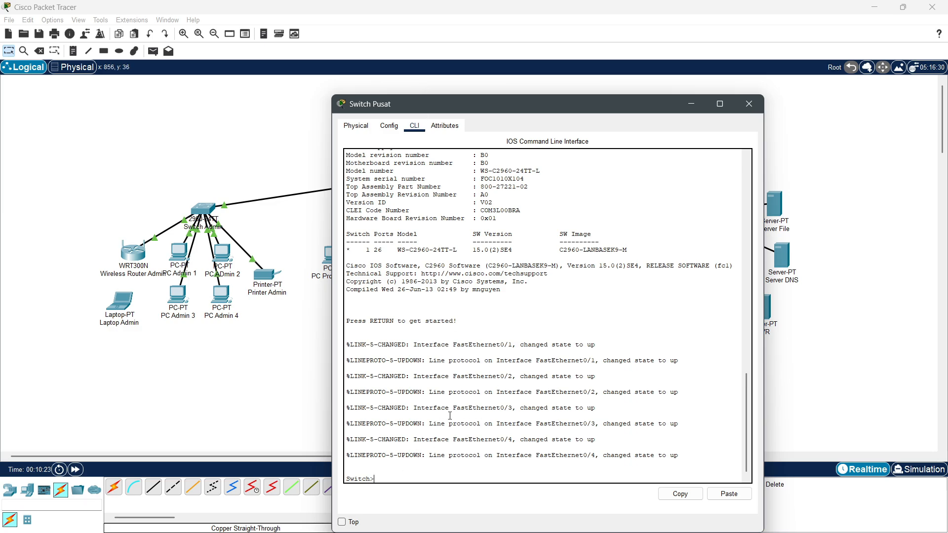
key(Return)
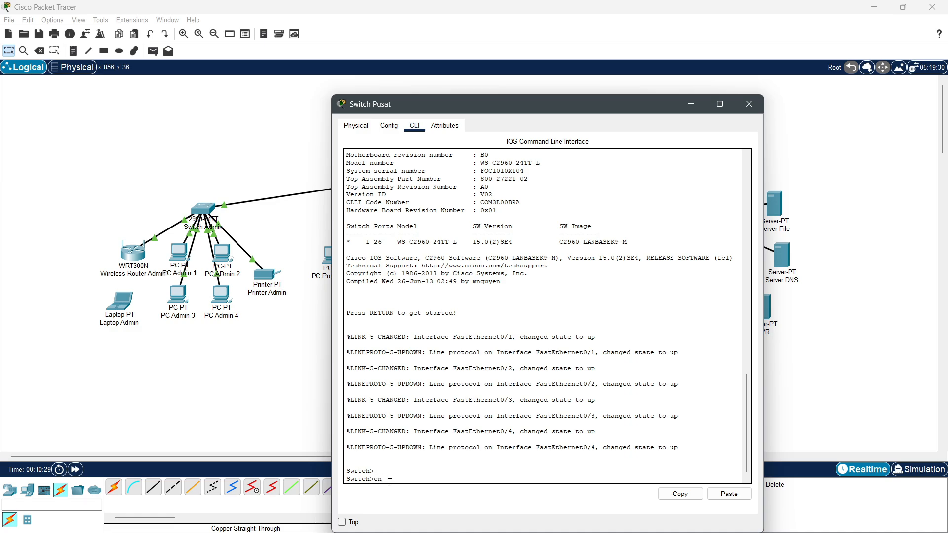
key(Return)
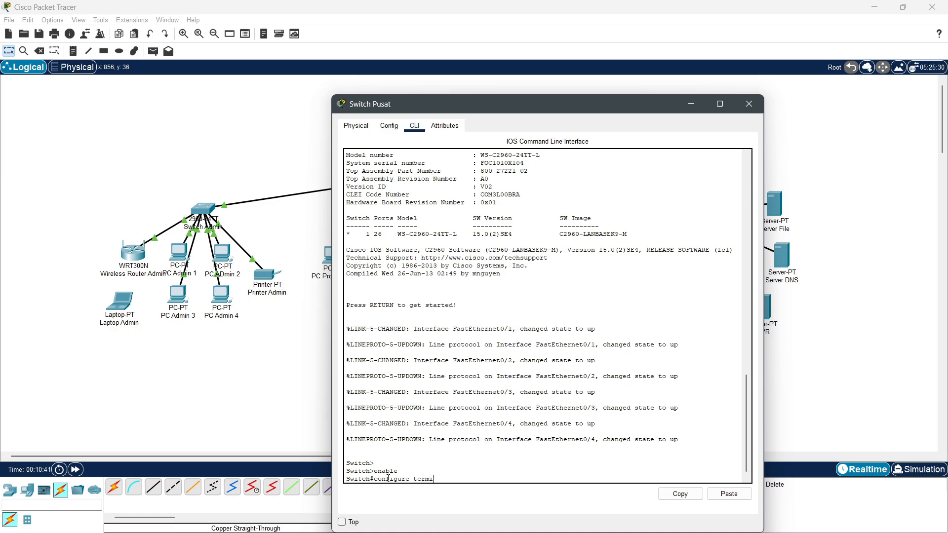
text(nal)
key(Return)
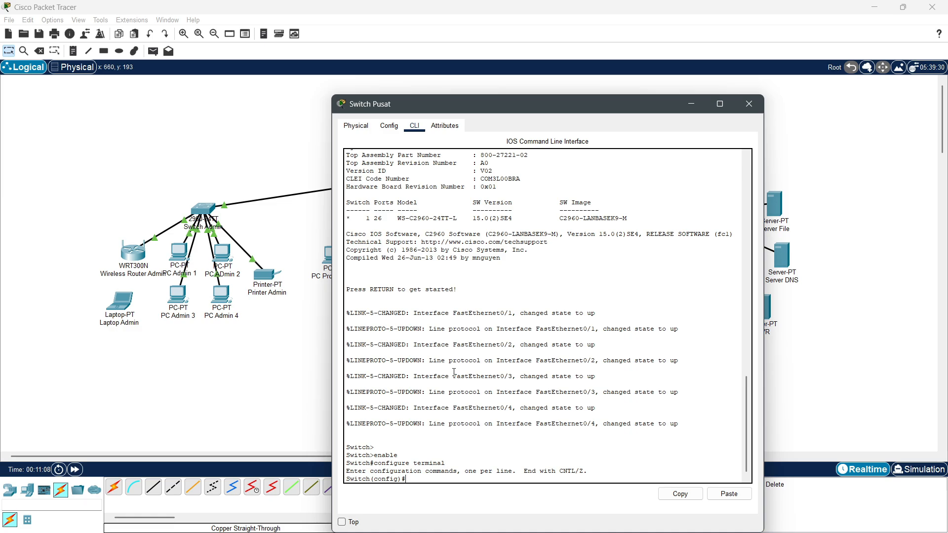
Step: Create VLAN 10 named ADMIN and VLAN 20 named PRODUKSI
text(vlan 10)
key(Return)
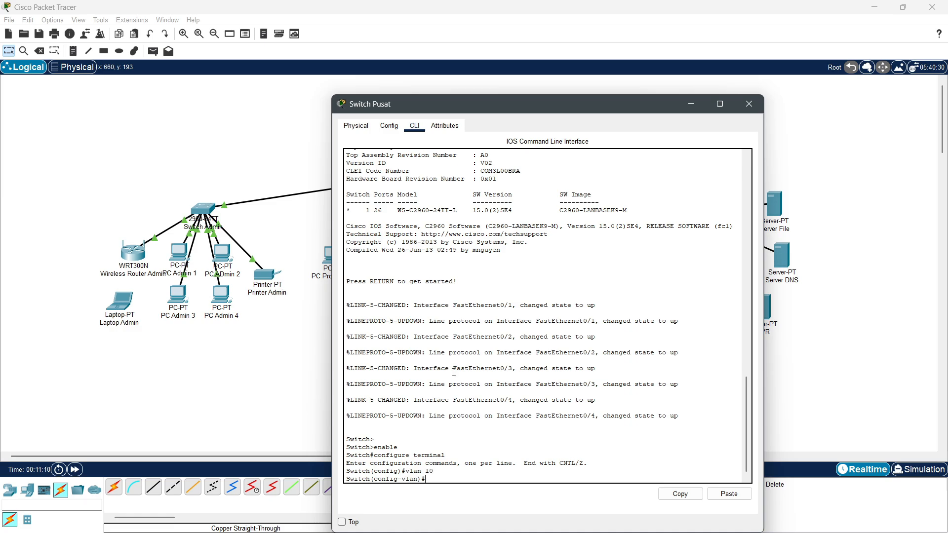
text(name ADMIN)
key(Return)
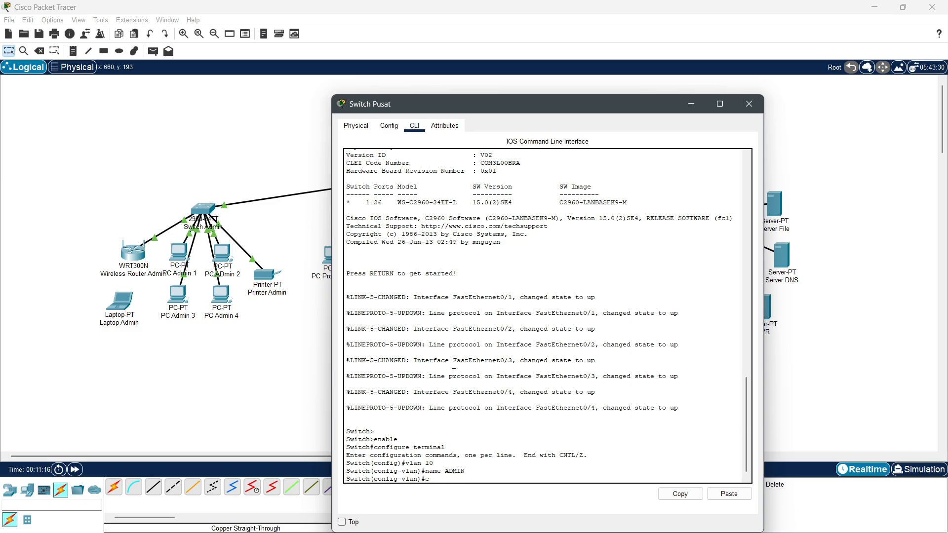
text(exit)
key(Return)
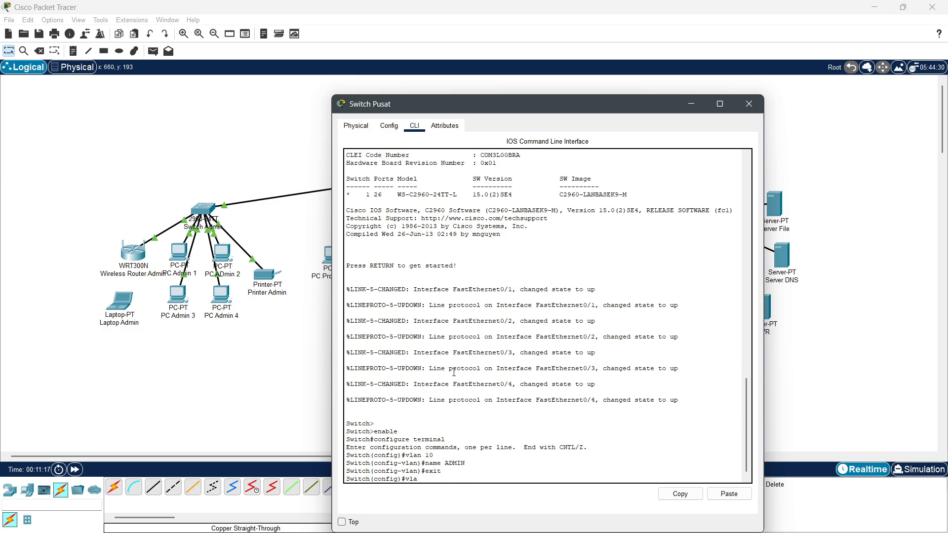
text(vlan 20)
key(Return)
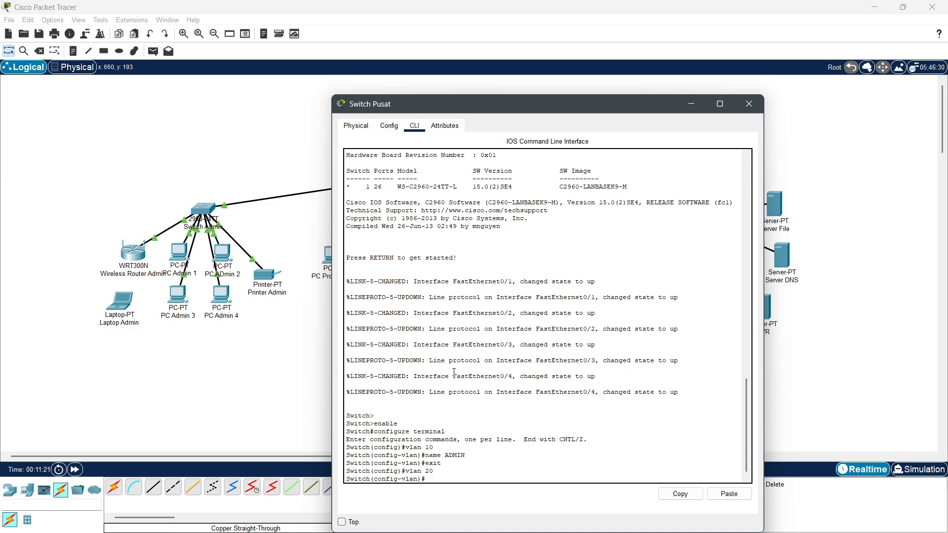
text(name PRODUKSI)
key(Return)
text(exit)
key(Return)
Step: Create VLAN 30 named GUDANG and VLAN 40 named SERVER
text(vlan 30)
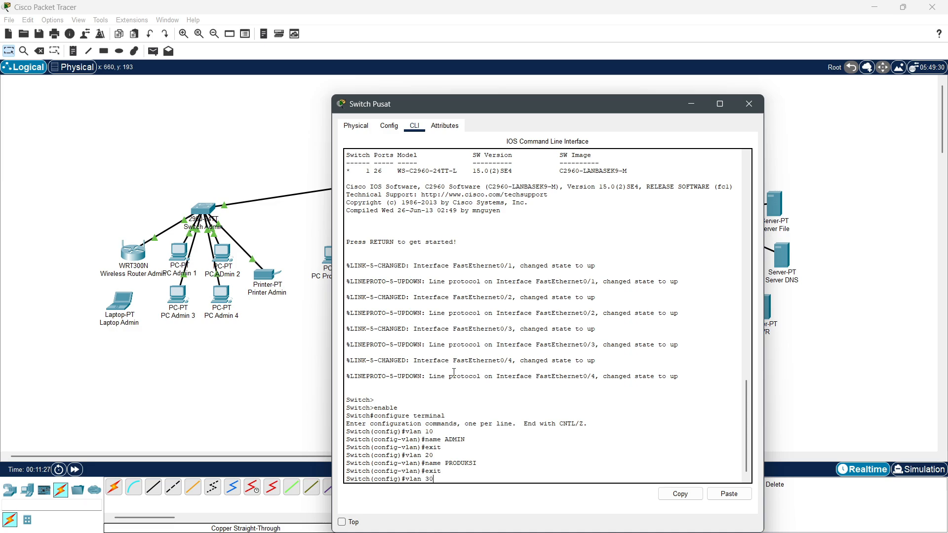
key(Return)
text(name GUDANG)
key(Return)
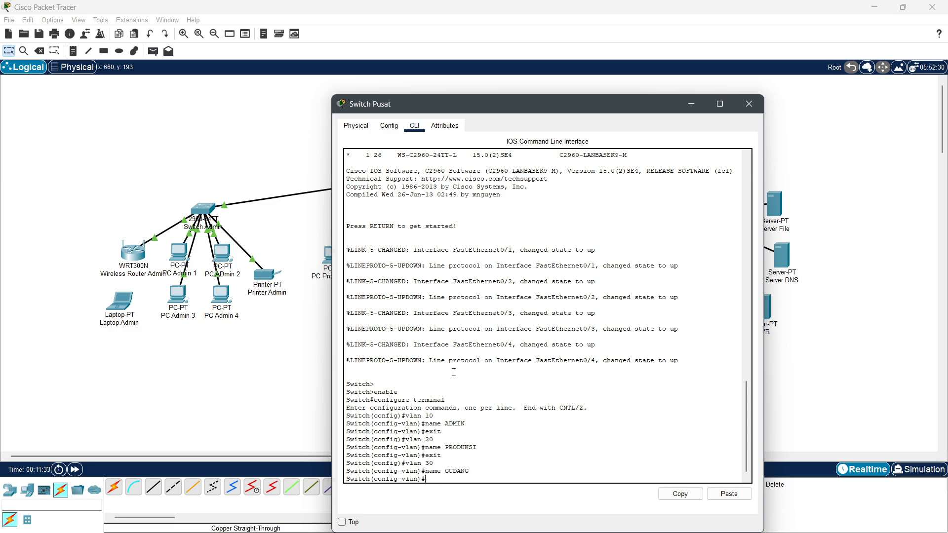
text(exit)
key(Return)
text(vlan 40)
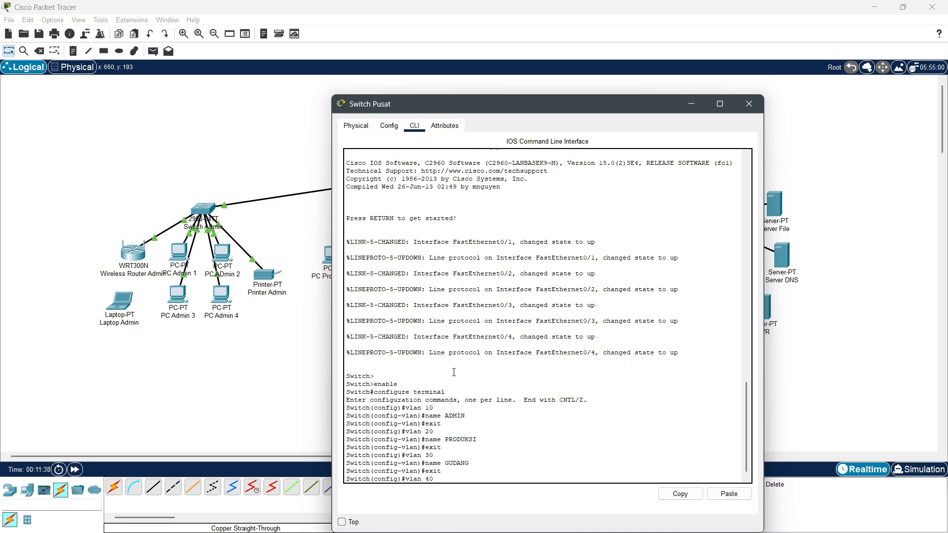
key(Return)
text(name SERVER)
key(Return)
text(exit)
key(Return)
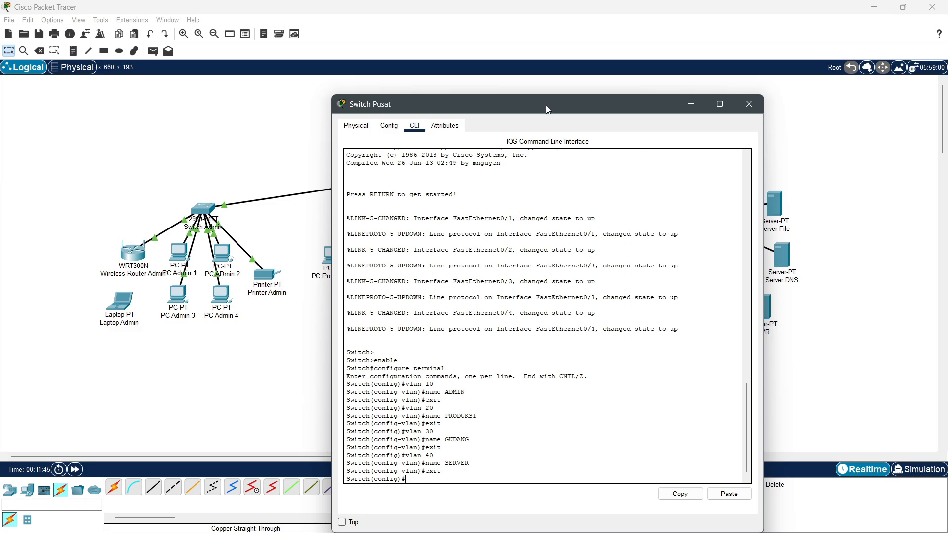
drag(548, 103, 426, 293)
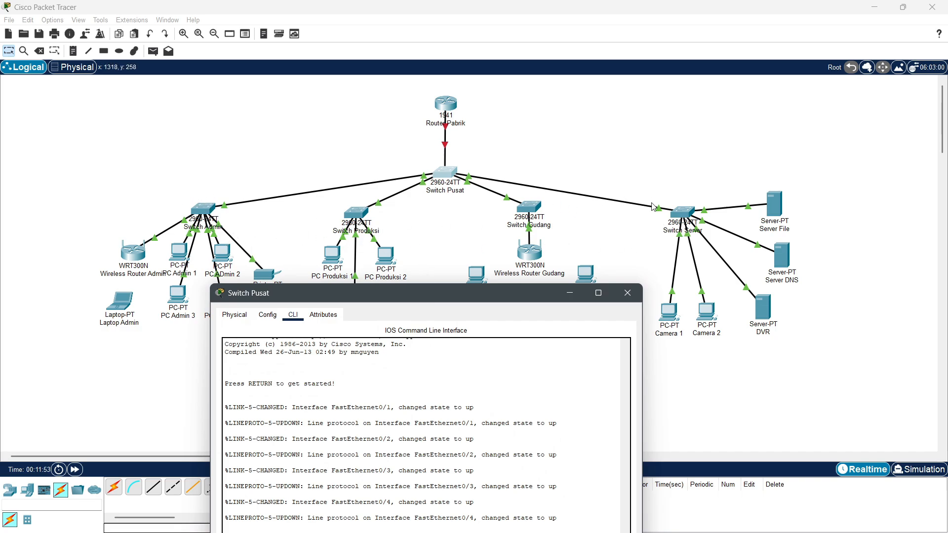
Step: Show Switch Pusat's Config page with its FastEthernet interface list, keeping the topology visible
drag(446, 289, 510, 283)
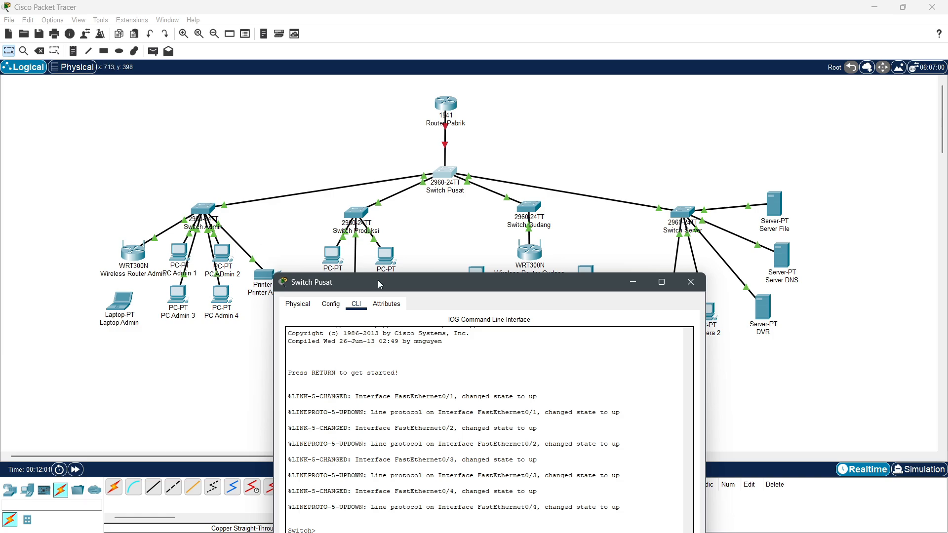
text(enable configure terminal vlan 10 name ADMIN exit vlan 20 name PRODUKSI exit vlan 30 name GUDANG exit vlan 40 name SERVER exit)
drag(450, 282, 458, 53)
click(324, 69)
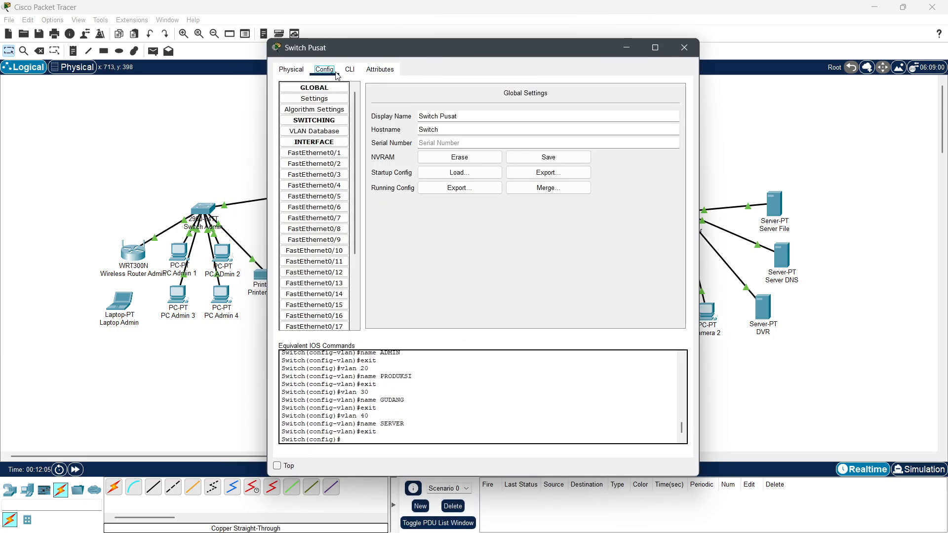
drag(389, 54, 411, 53)
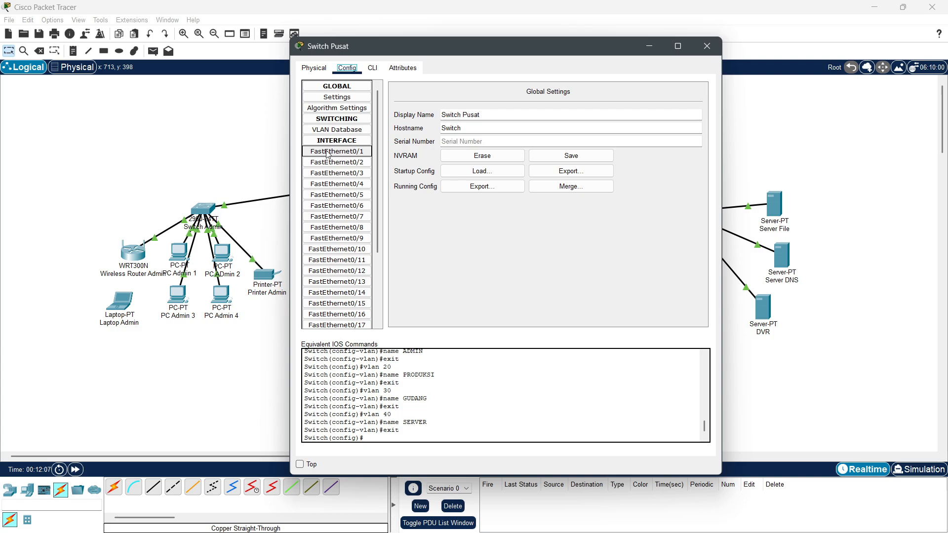
scroll(330, 178, down, 1)
scroll(330, 180, down, 1)
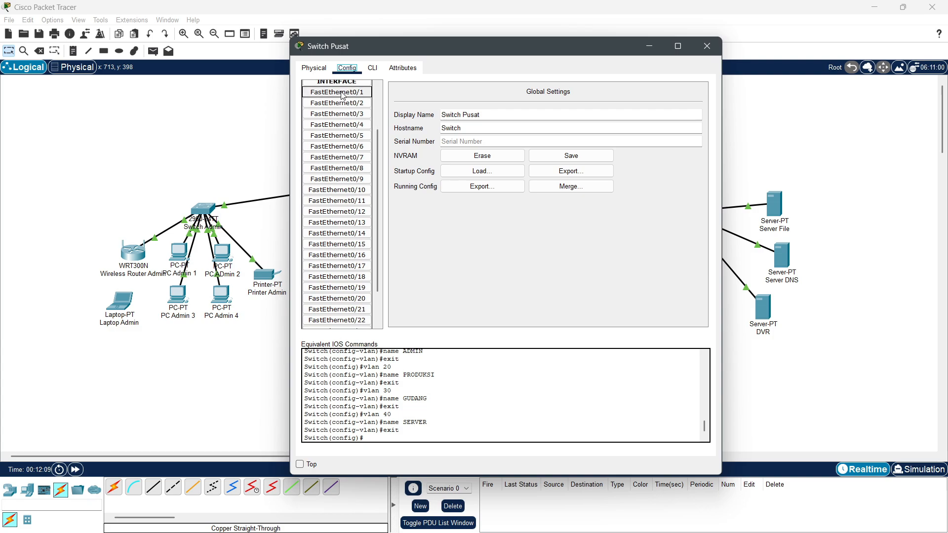
scroll(341, 179, up, 2)
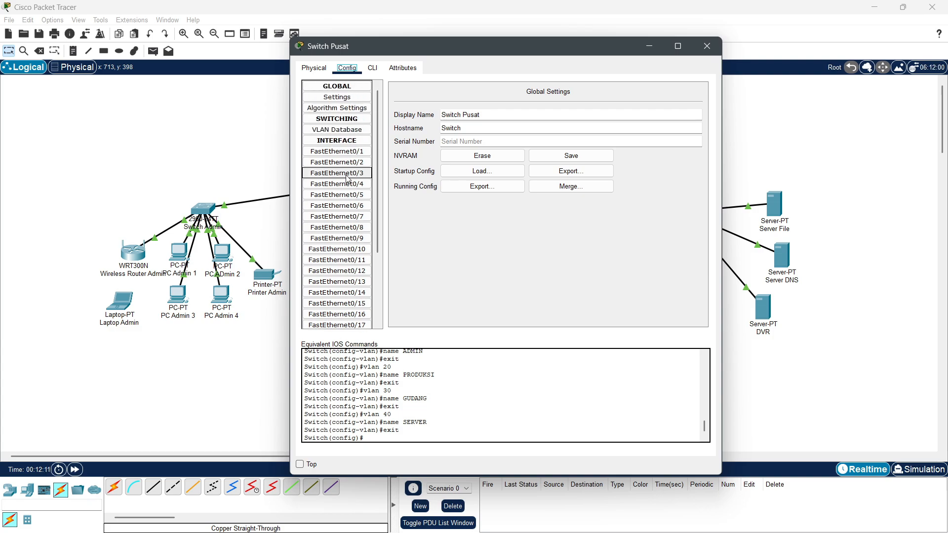
drag(395, 46, 391, 264)
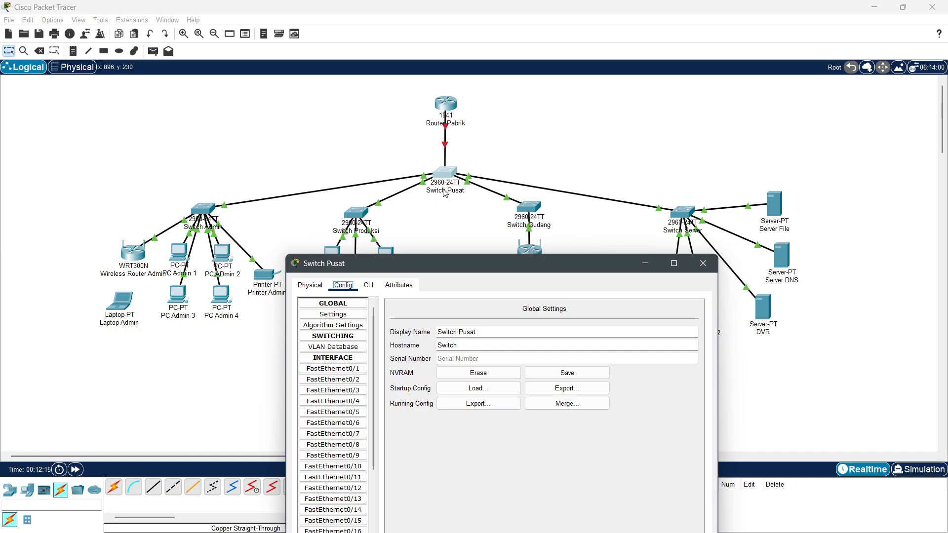
drag(454, 263, 461, 70)
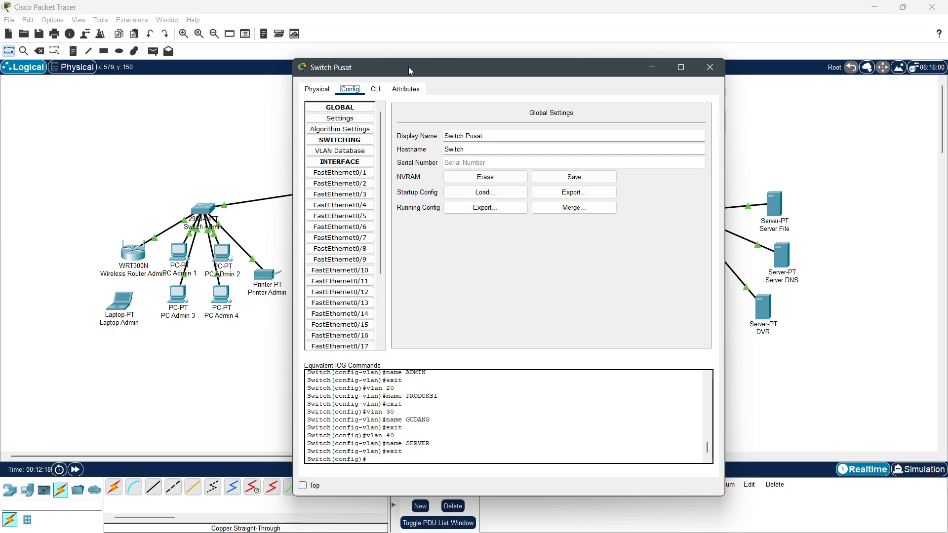
drag(409, 67, 349, 250)
drag(418, 247, 502, 98)
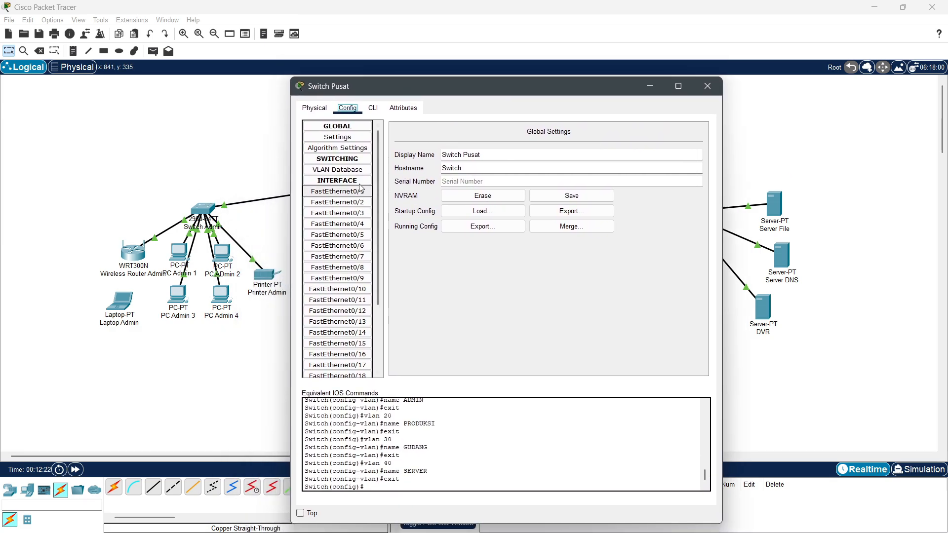
Step: Make FastEthernet0/1 a trunk port with switchport mode trunk
click(341, 192)
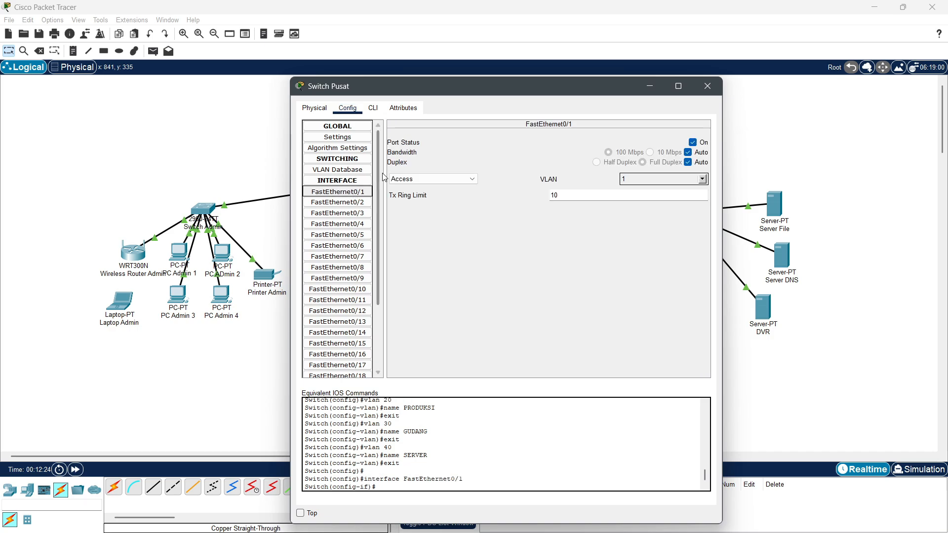
click(373, 108)
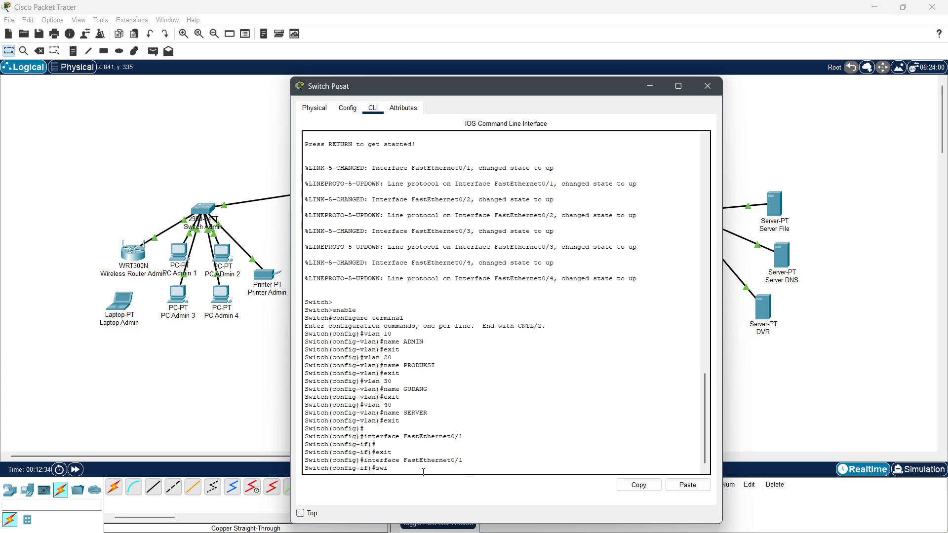
text(port mode trunk)
key(Return)
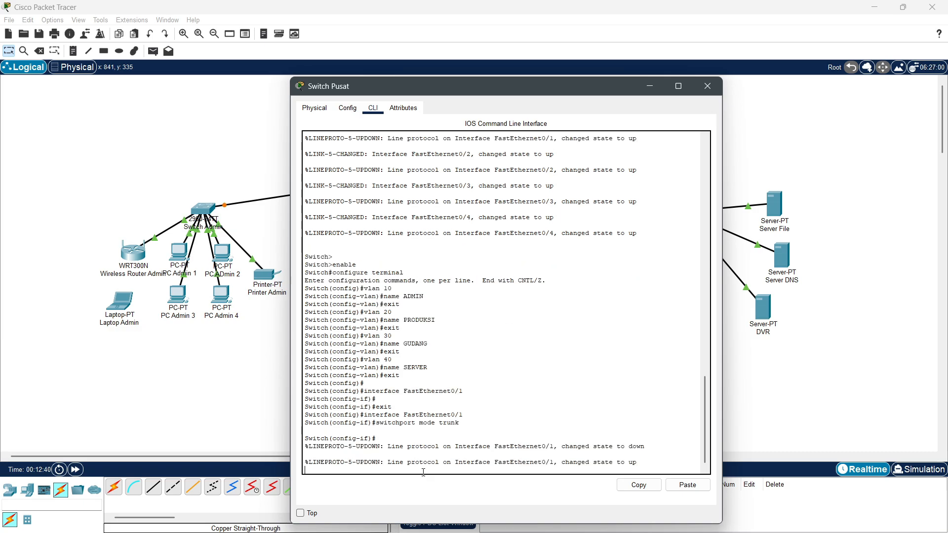
drag(456, 84, 571, 160)
drag(466, 168, 307, 75)
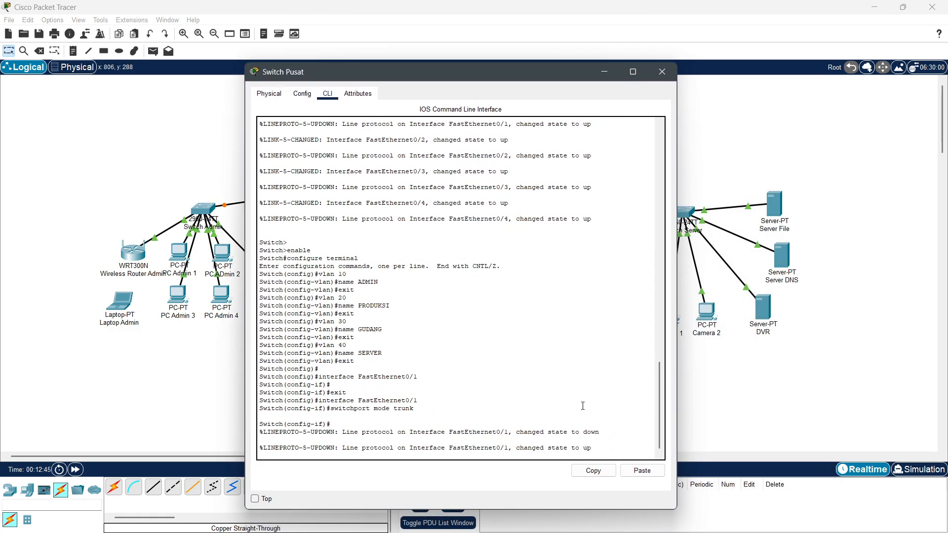
drag(504, 76, 507, 98)
click(320, 127)
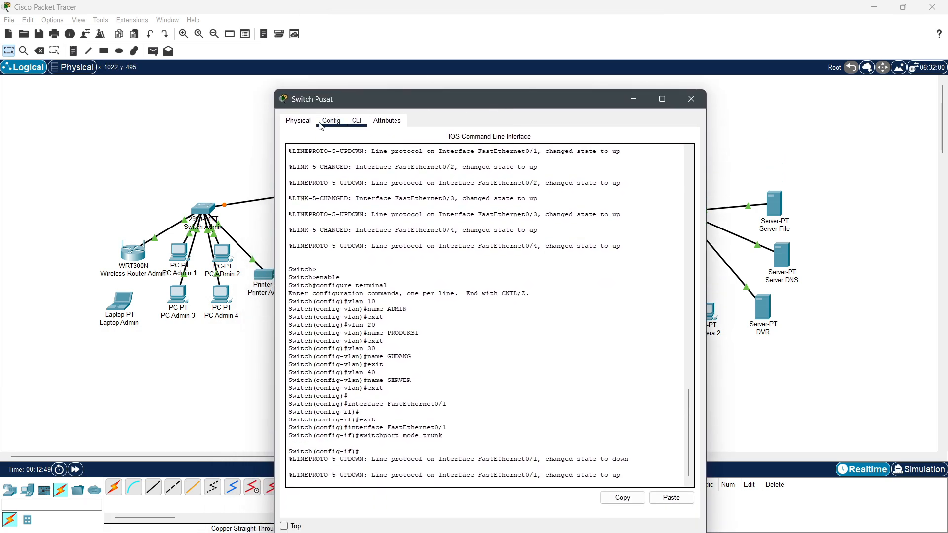
drag(411, 99, 419, 56)
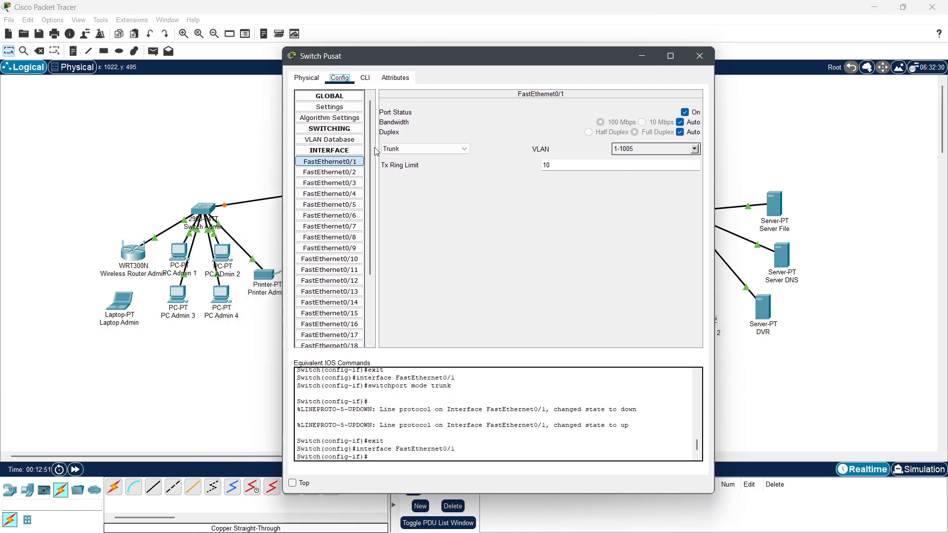
Step: Set FastEthernet0/2, 0/3 and 0/4 to switchport mode trunk as well
click(340, 172)
click(365, 78)
text(switchport mode trunk)
key(Return)
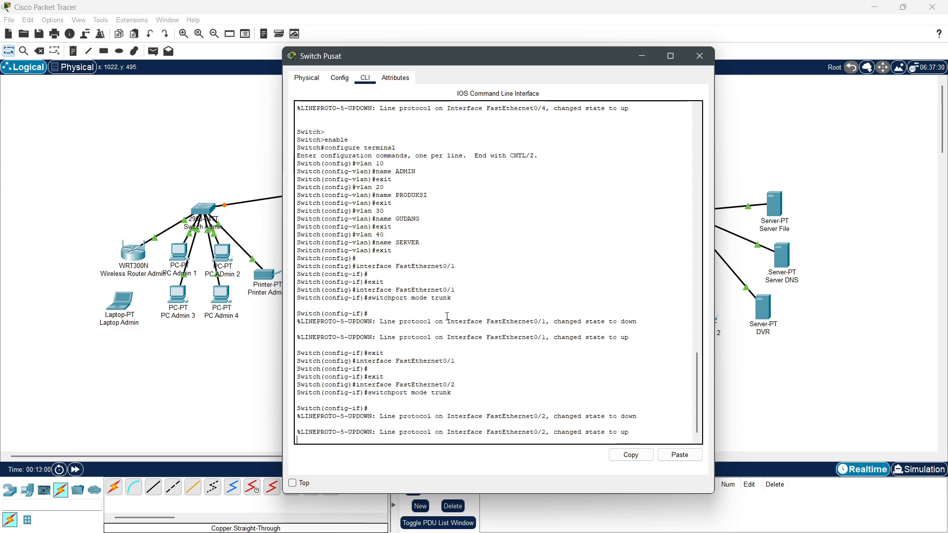
click(340, 77)
click(329, 183)
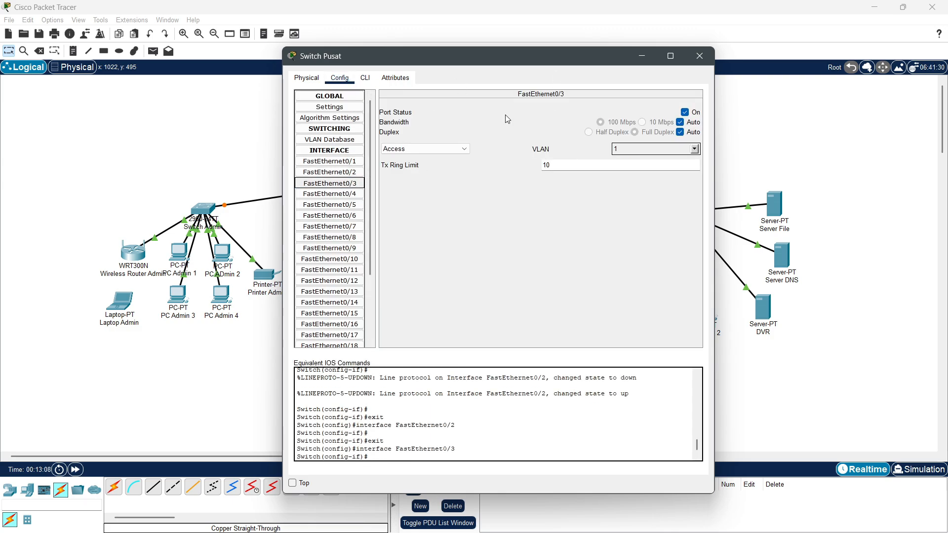
click(365, 78)
text(switchport mode trunk)
key(Return)
click(340, 77)
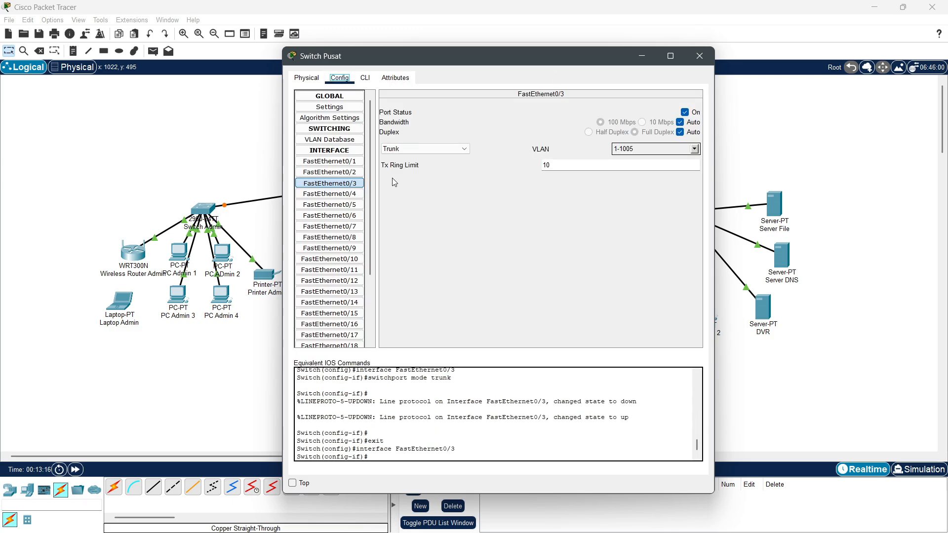
click(329, 194)
click(365, 77)
text(switchport mode trunk)
key(Return)
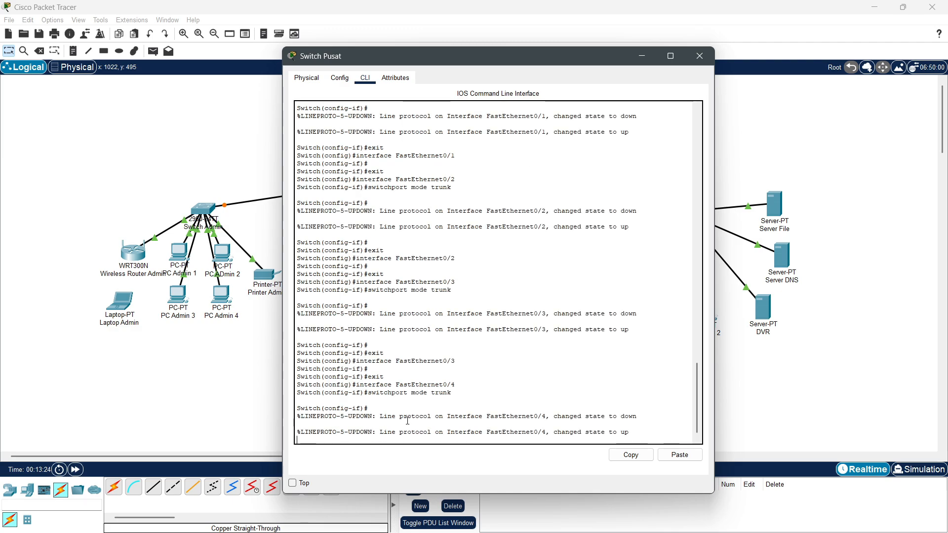
Step: Bring up the GigabitEthernet0/1 port settings on Switch Pusat
drag(438, 55, 427, 239)
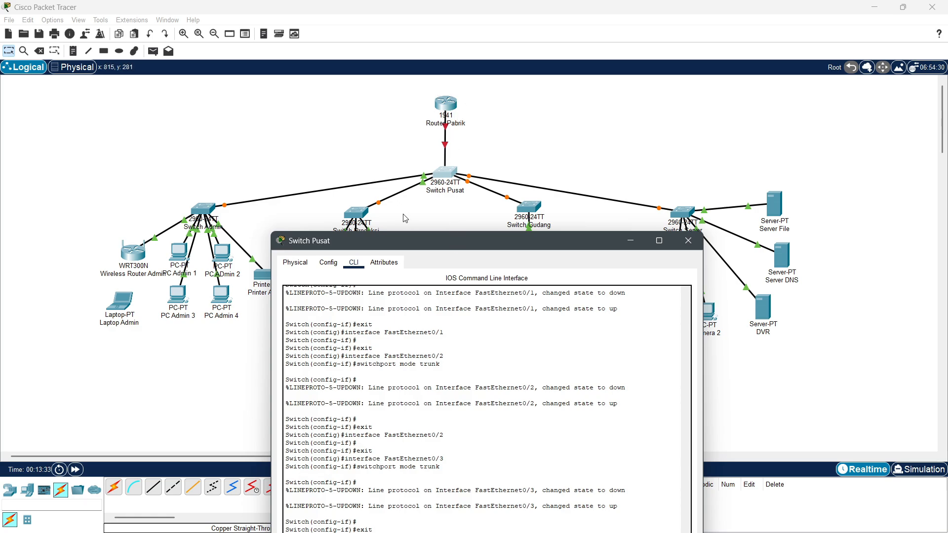
drag(410, 241, 399, 362)
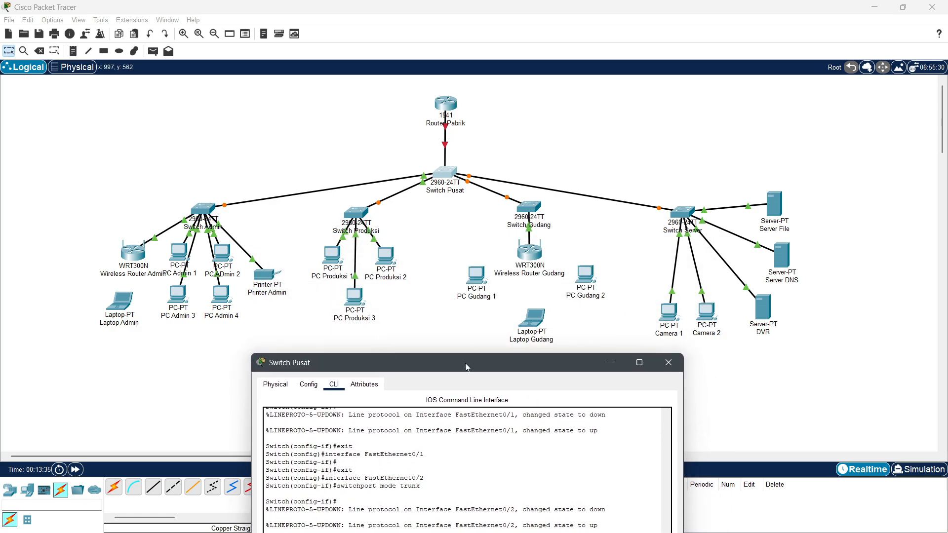
drag(465, 362, 496, 230)
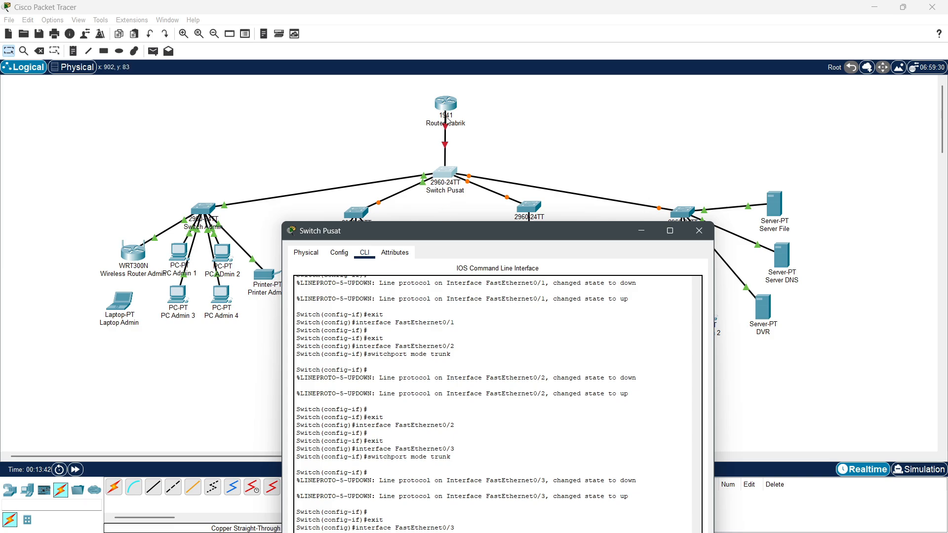
drag(461, 230, 513, 69)
click(390, 91)
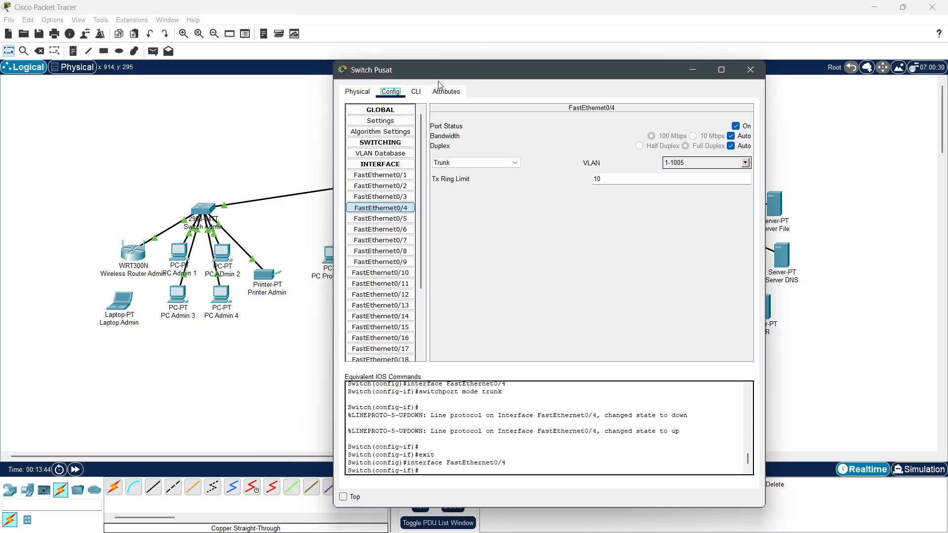
drag(438, 74, 519, 69)
scroll(462, 227, down, 5)
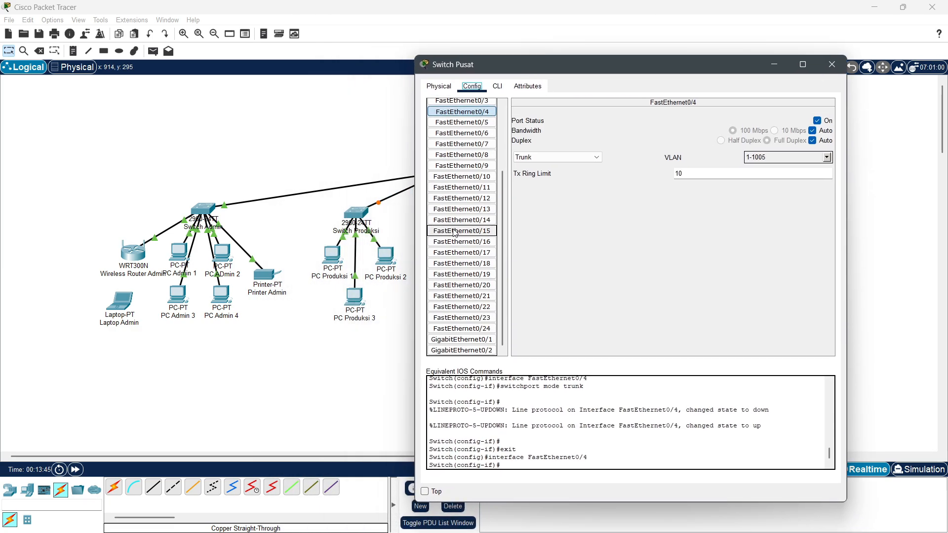
click(461, 339)
drag(568, 62, 440, 41)
Step: Apply switchport mode trunk to GigabitEthernet0/1 and exit the interface
click(368, 66)
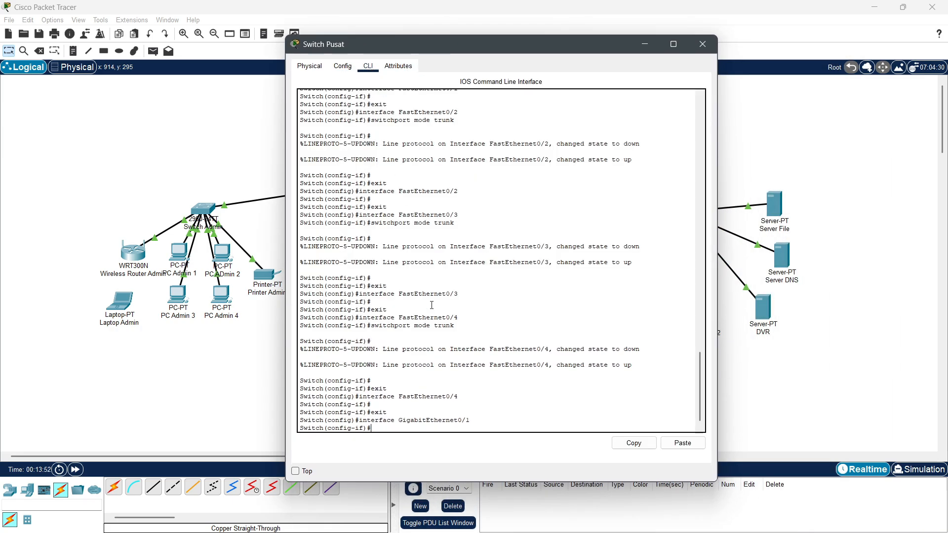
key(Up)
key(Up)
key(Up)
key(Up)
key(Up)
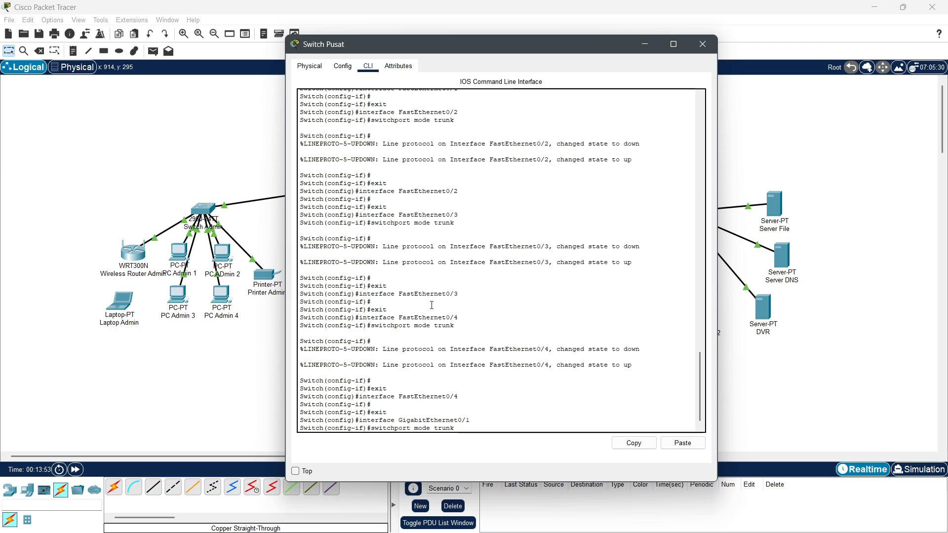
key(Return)
text(e)
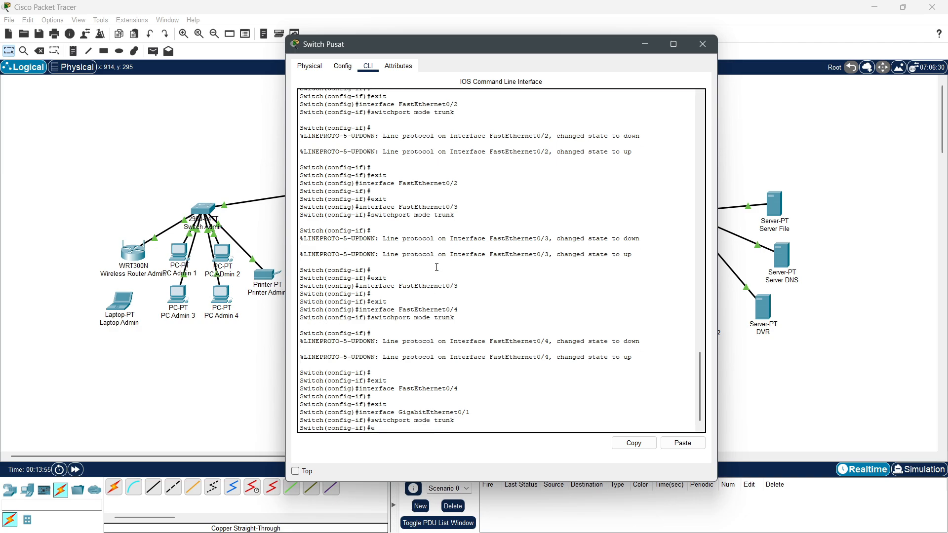
text(xit)
key(Return)
Step: Close Switch Pusat and open Router Pabrik's GigabitEthernet0/0 settings, then its CLI
click(705, 47)
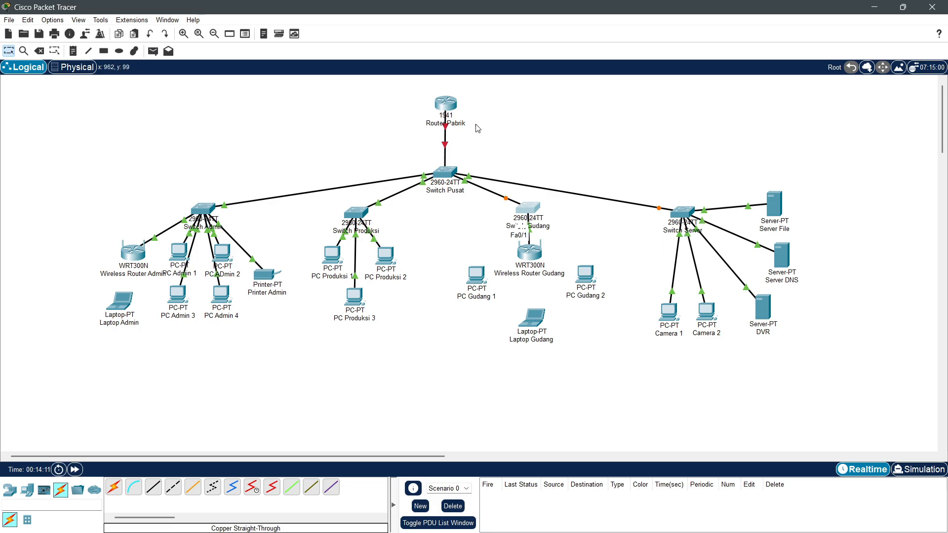
drag(443, 109, 447, 101)
click(448, 102)
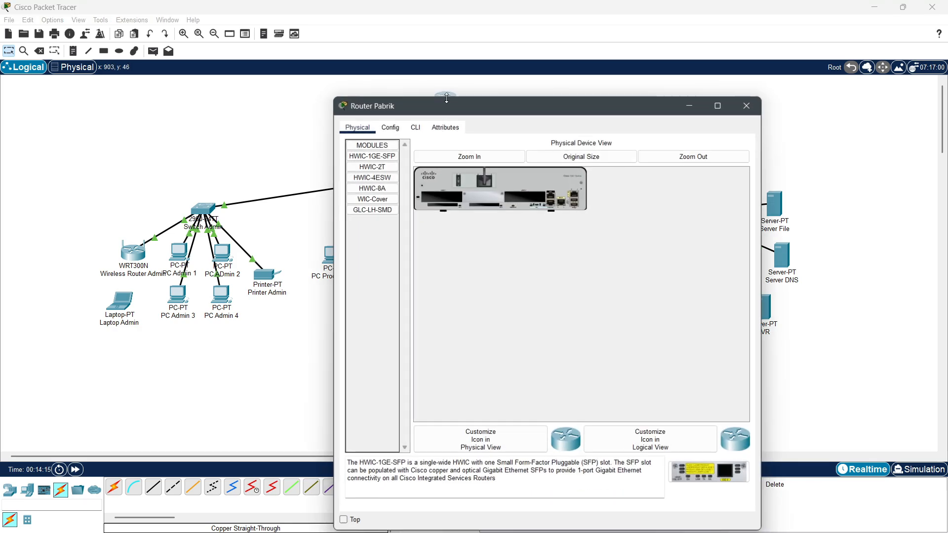
click(400, 127)
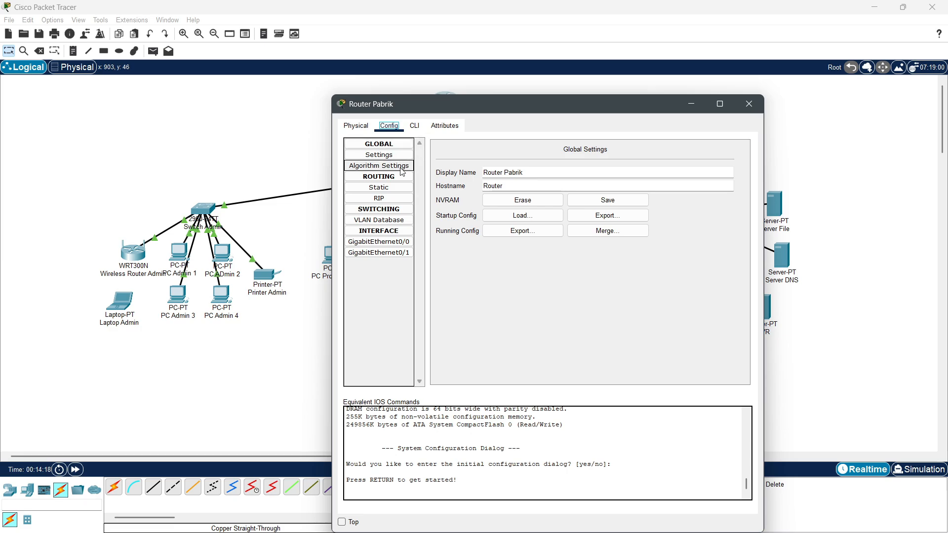
click(402, 242)
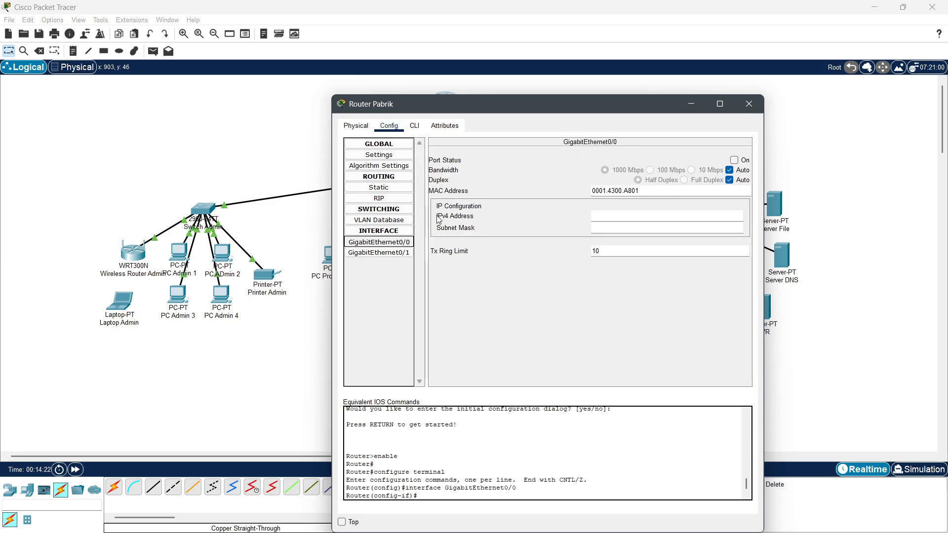
drag(486, 109, 660, 78)
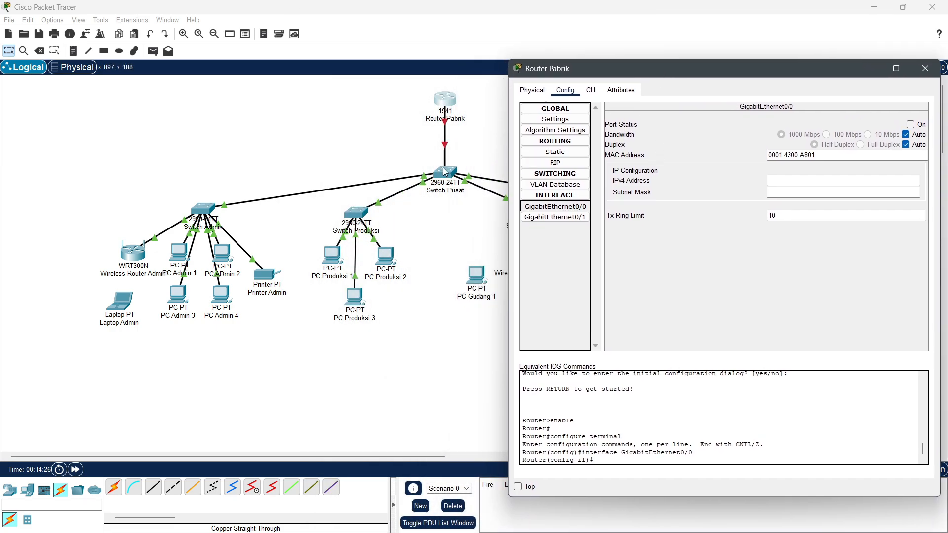
drag(600, 68, 425, 43)
click(338, 85)
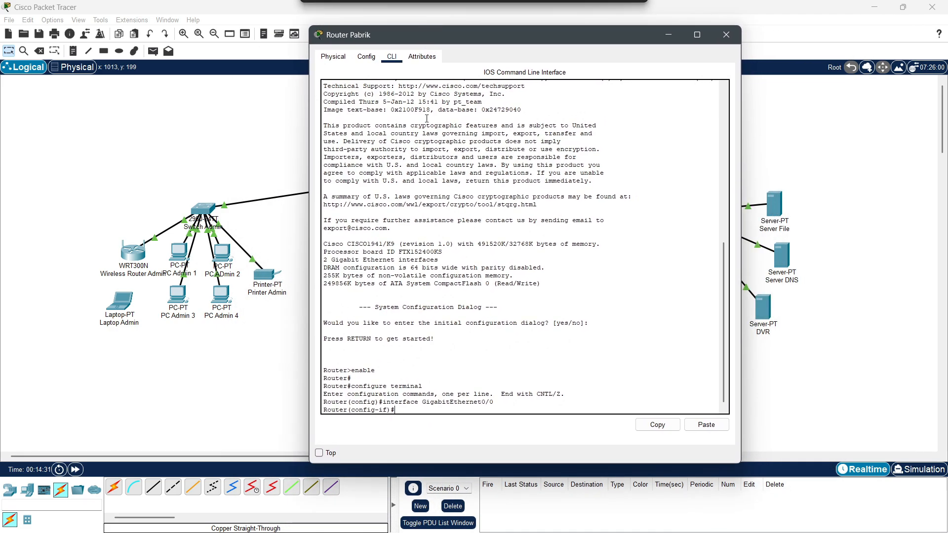
Step: Create subinterface GigabitEthernet0/0.10 with encapsulation dot1Q 10
key(Up)
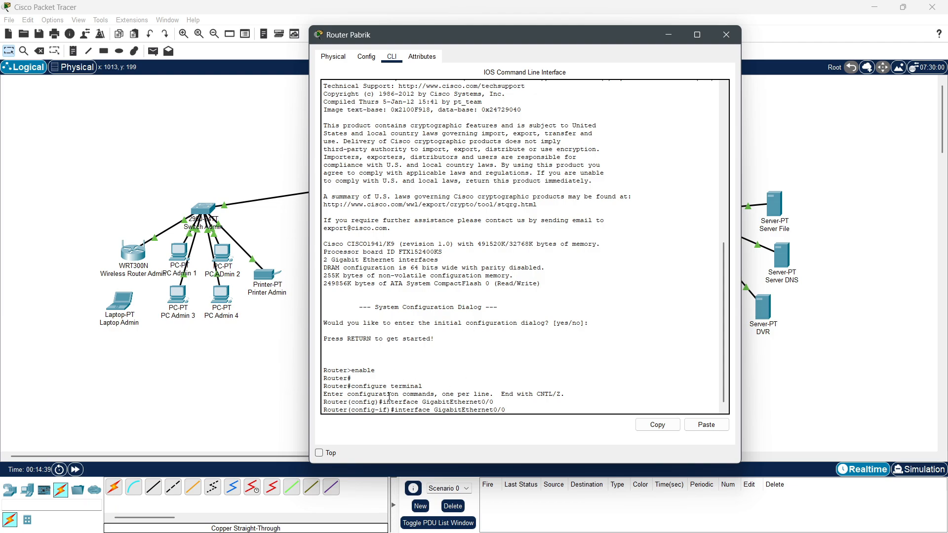
key(Return)
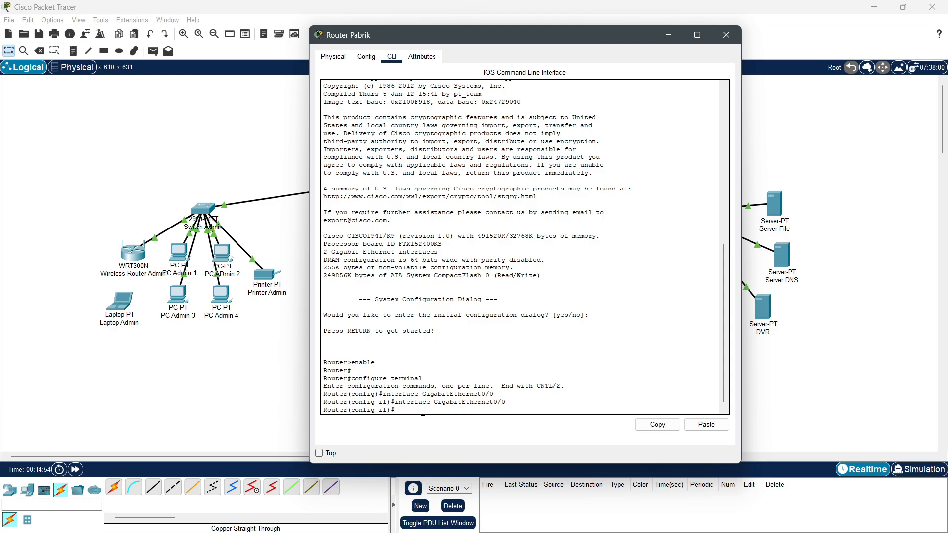
key(Up)
text(.10)
key(Return)
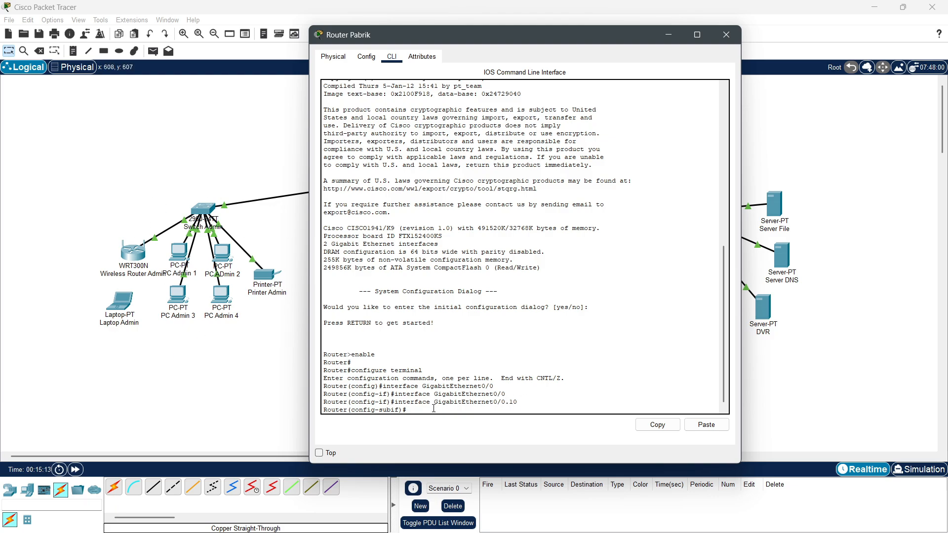
text(ncapsulation dot1Q 10)
key(Return)
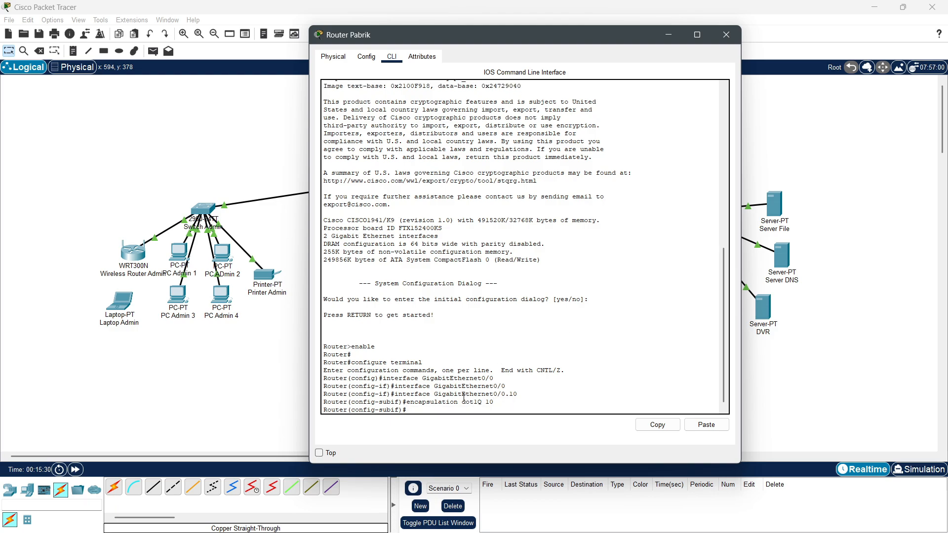
Step: Give subinterface .10 IP 192.168.10.1 255.255.255.0 and exit its configuration
text(i)
key(BackSpace)
key(BackSpace)
text(p a)
key(BackSpace)
text(ip address 192.168.10.1 255.255.255.0)
key(Return)
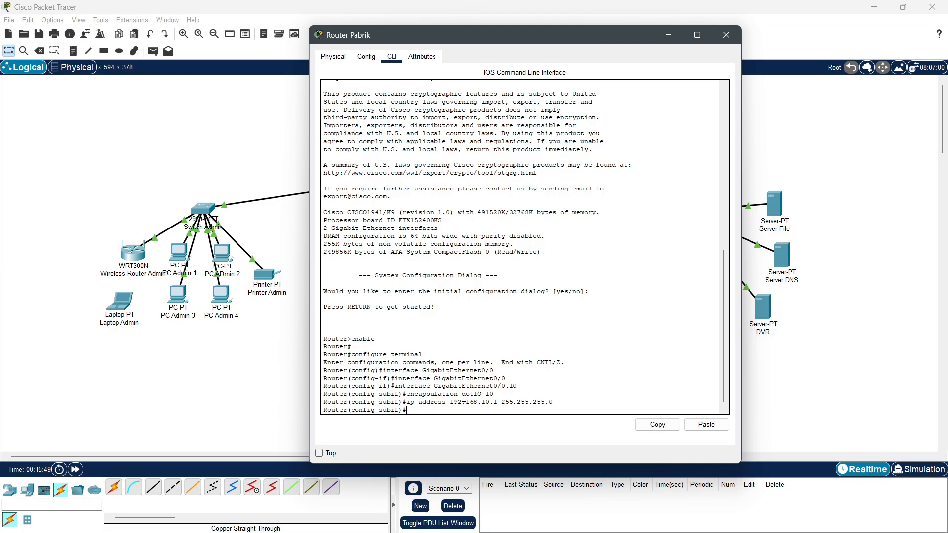
text(exit)
key(Return)
key(Up)
key(Up)
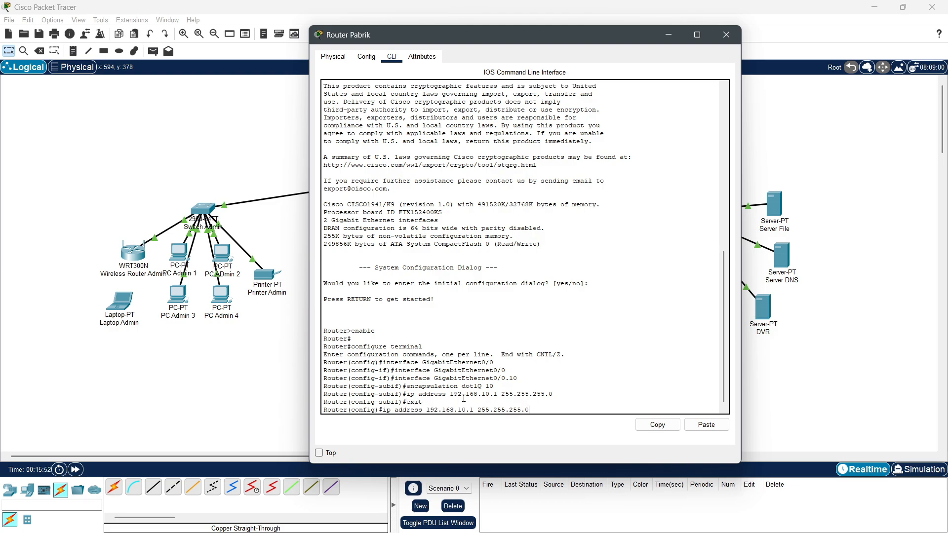
key(Up)
key(Up)
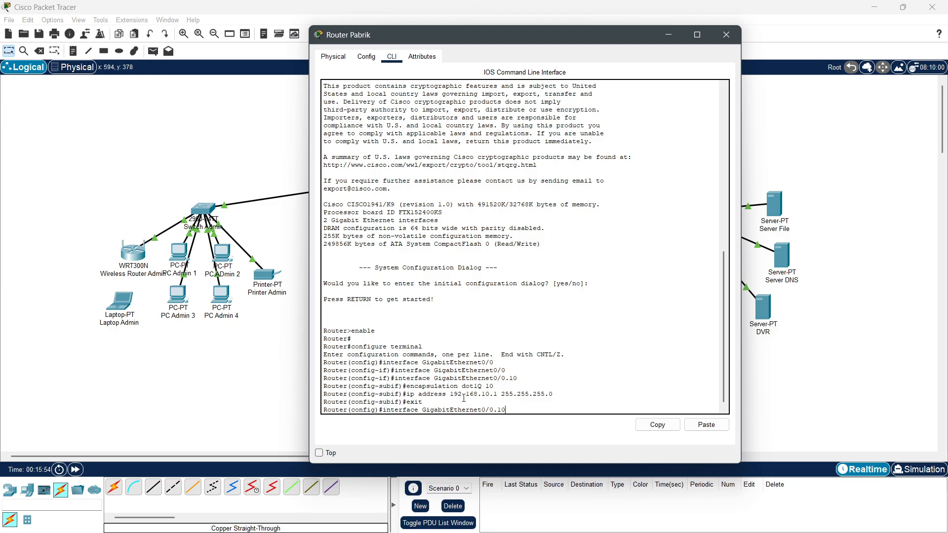
Step: Create subinterface Gi0/0.20 with dot1Q 20 and IP 192.168.20.1 255.255.255.0
key(BackSpace)
drag(462, 32, 402, 49)
text(2)
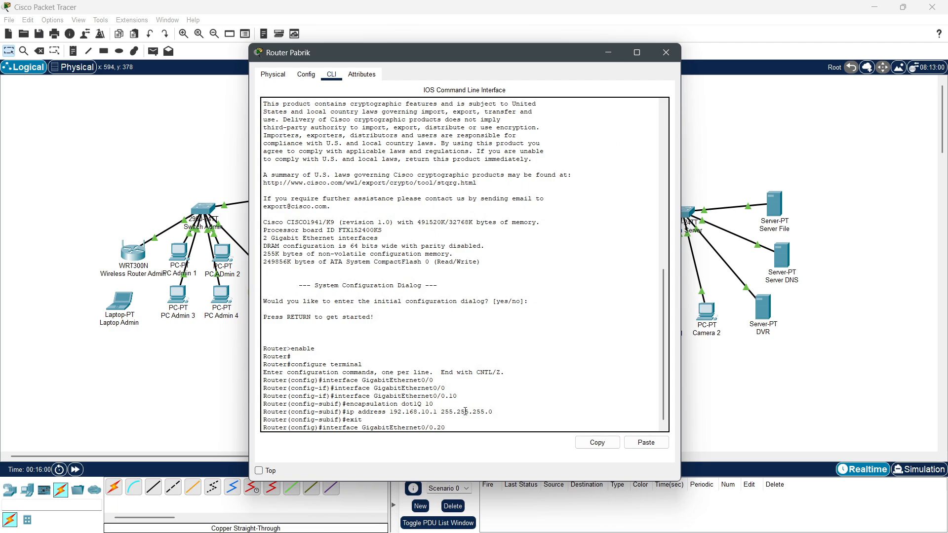
key(Return)
text(encapsulation dot1Q 20)
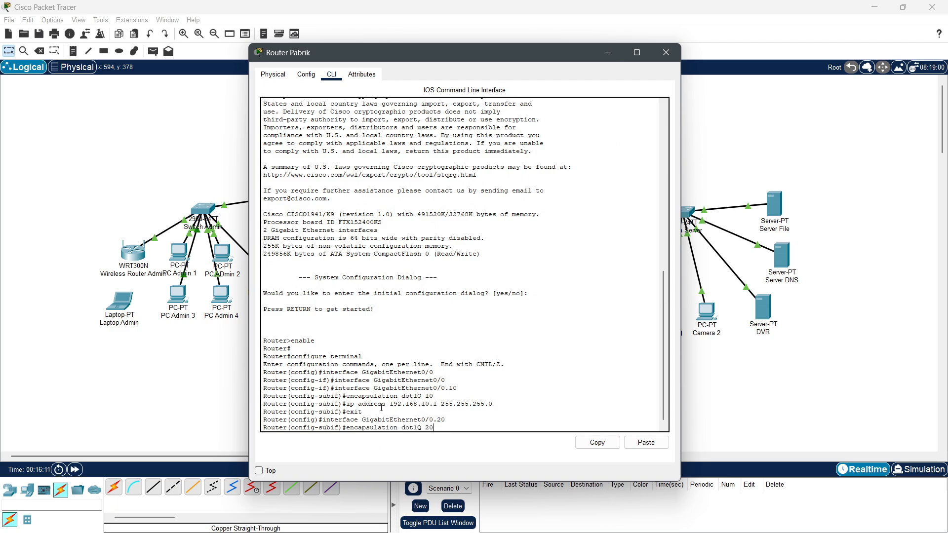
key(Return)
text(ip address )
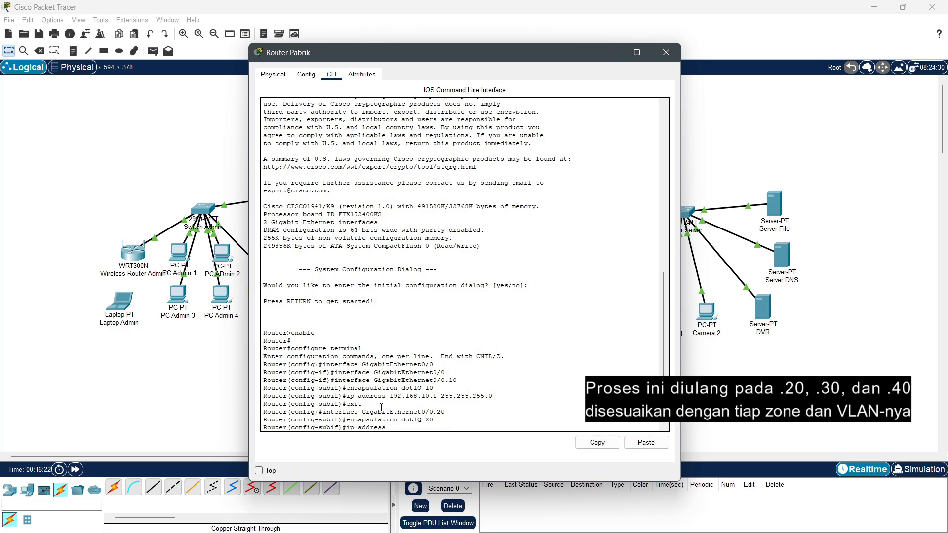
text(192.168.20.1 255.255.255.0)
key(Return)
text(exit)
key(Return)
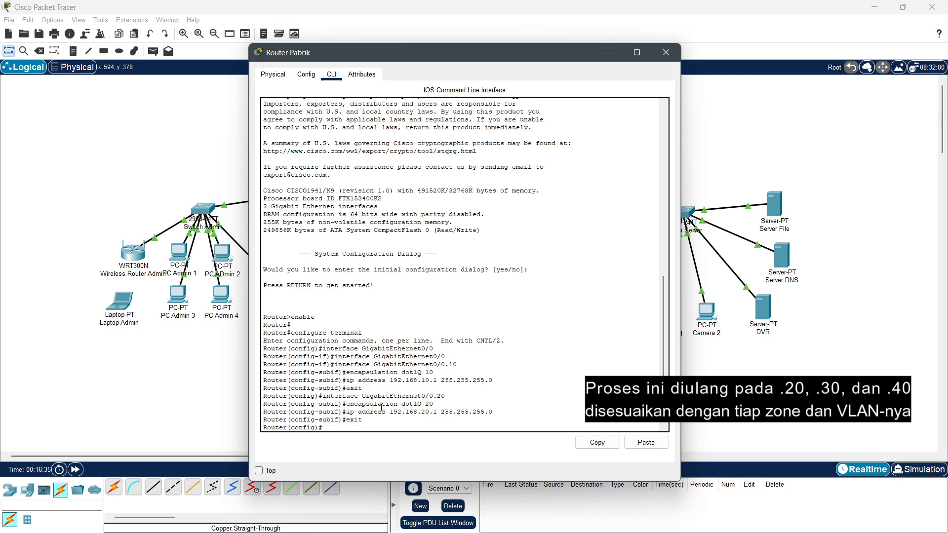
Step: Create subinterface Gi0/0.30 with dot1Q 30 and IP 192.168.30.1 255.255.255.0
text(interface GigabitEthernet0/0.30)
key(Return)
text(encapsulation dot1Q)
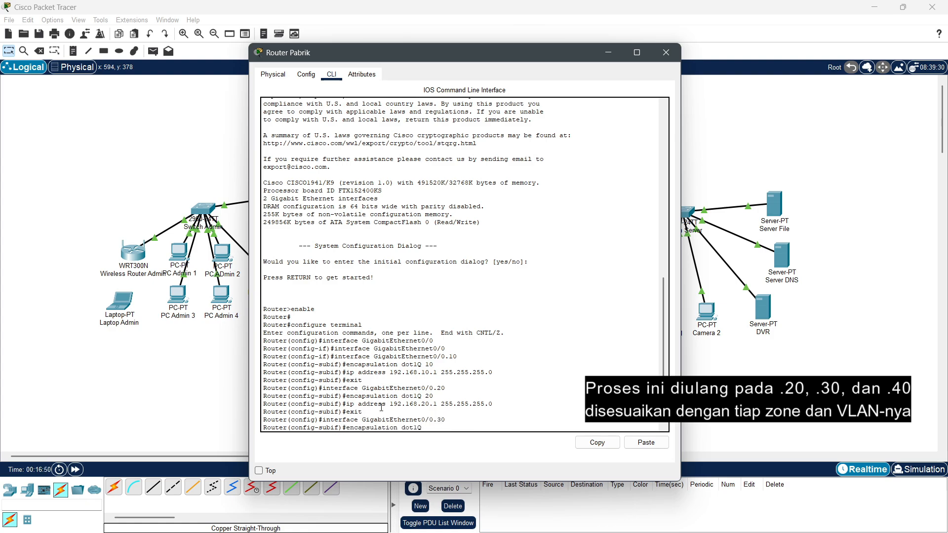
text( 30)
key(Return)
text(ip address 192.168.30.1 255.255.255.0)
key(Return)
text(er(config-subif)#e)
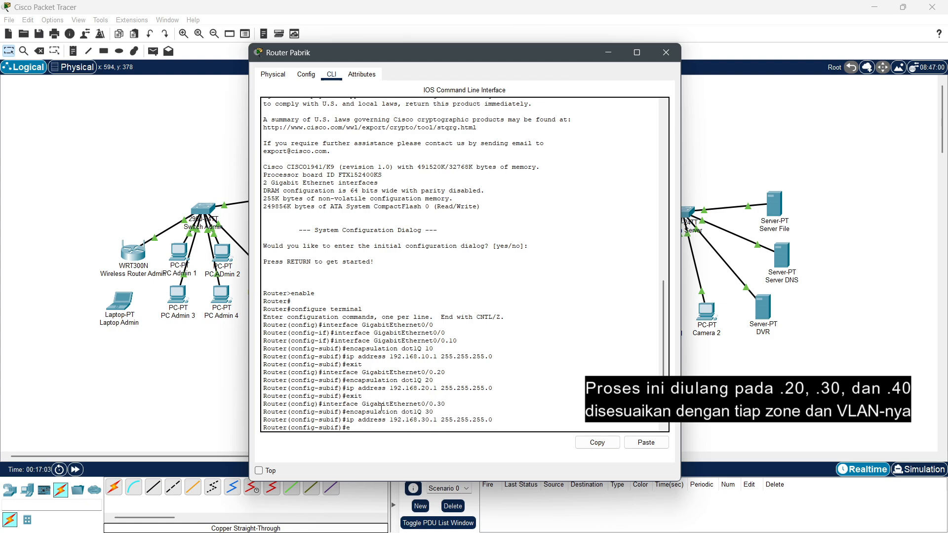
text(xit)
key(Return)
Step: Create subinterface Gi0/0.40 with dot1Q 40 and IP 192.168.40.1 255.255.255.0
text(interface GigabitEthernet0/0.40)
key(Return)
text(encapsulation do)
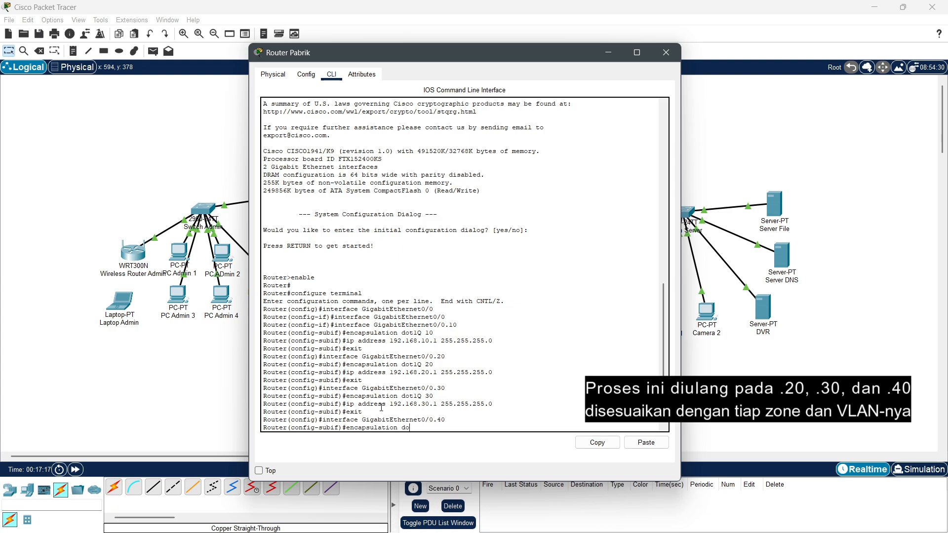
text(t1Q 40)
key(Return)
text(ip address 192.168.40.1 2)
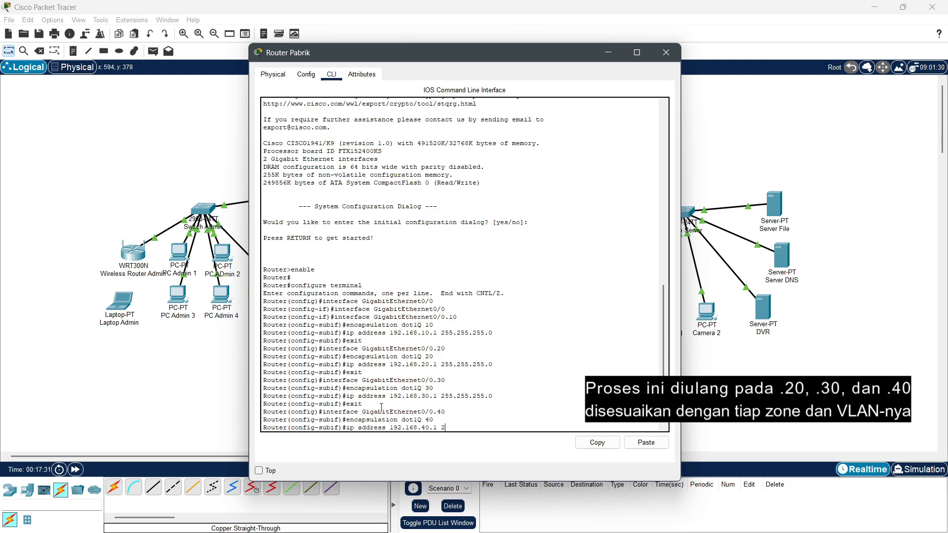
text(55.255.255.0)
key(Return)
text(exit)
key(Return)
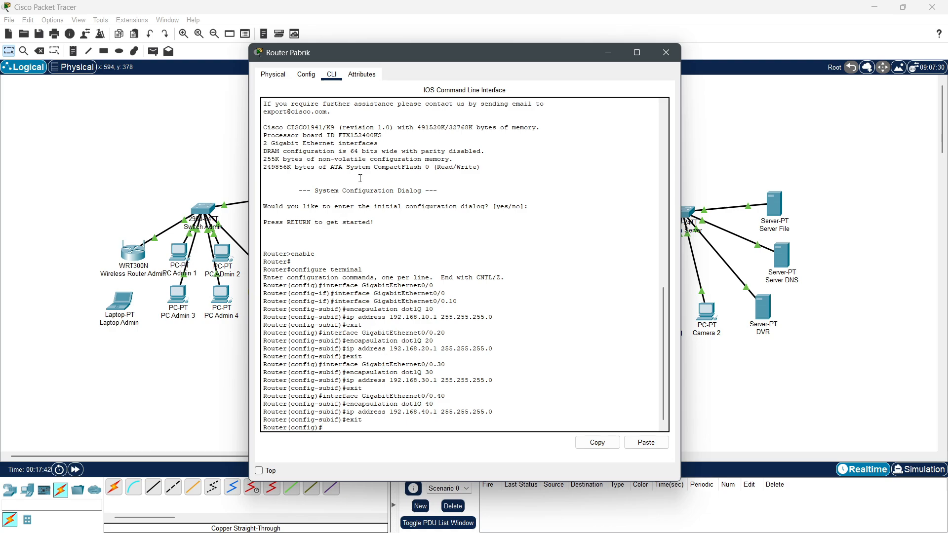
Step: Enable GigabitEthernet0/0 with no shutdown so subinterfaces .10–.40 come up, then close Router Pabrik
click(306, 74)
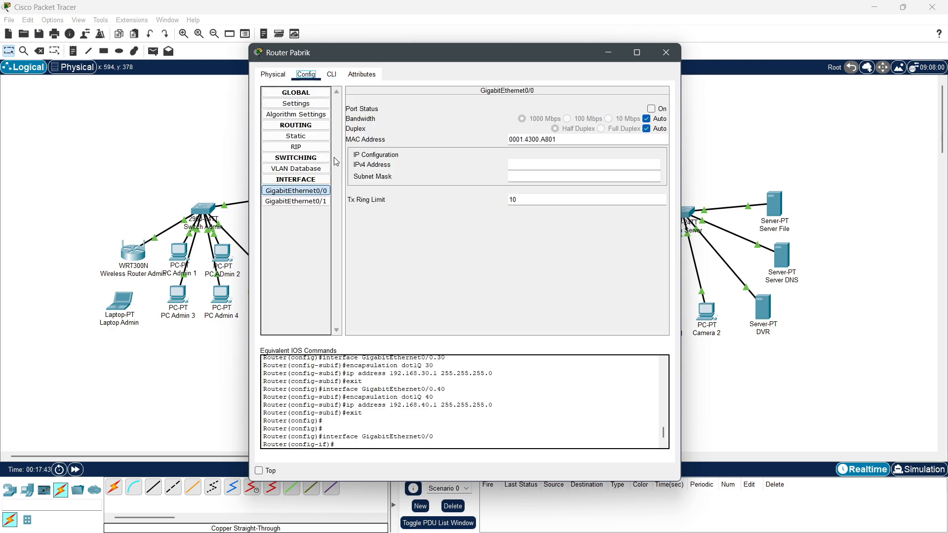
click(300, 195)
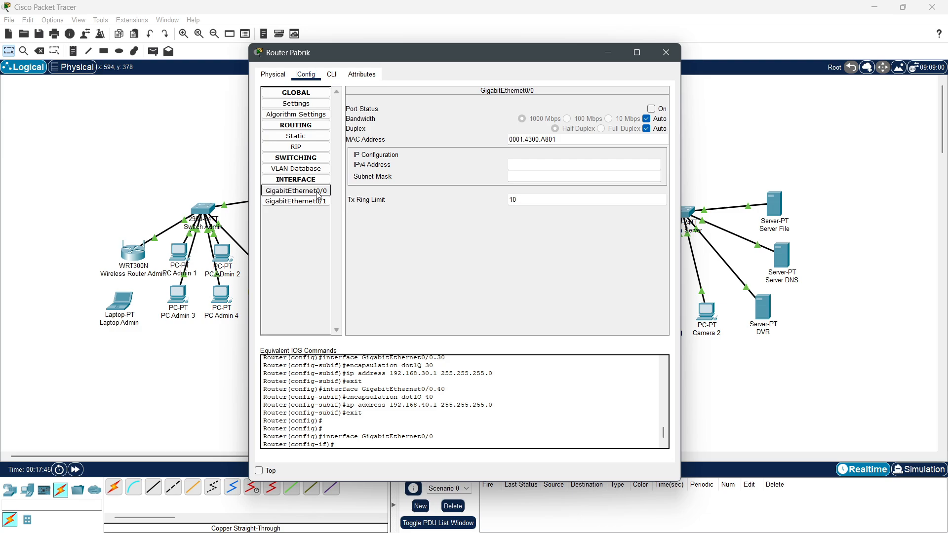
click(331, 74)
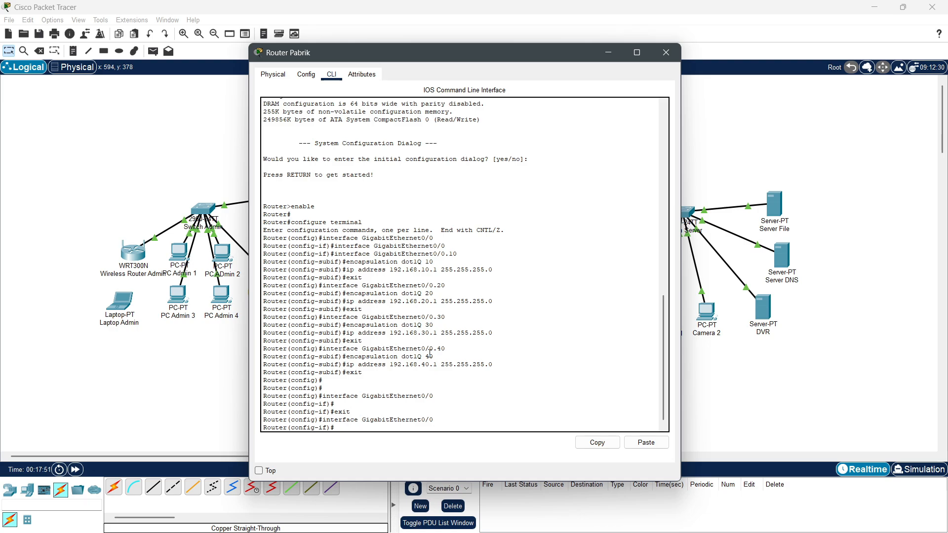
text(no shutdown)
key(Return)
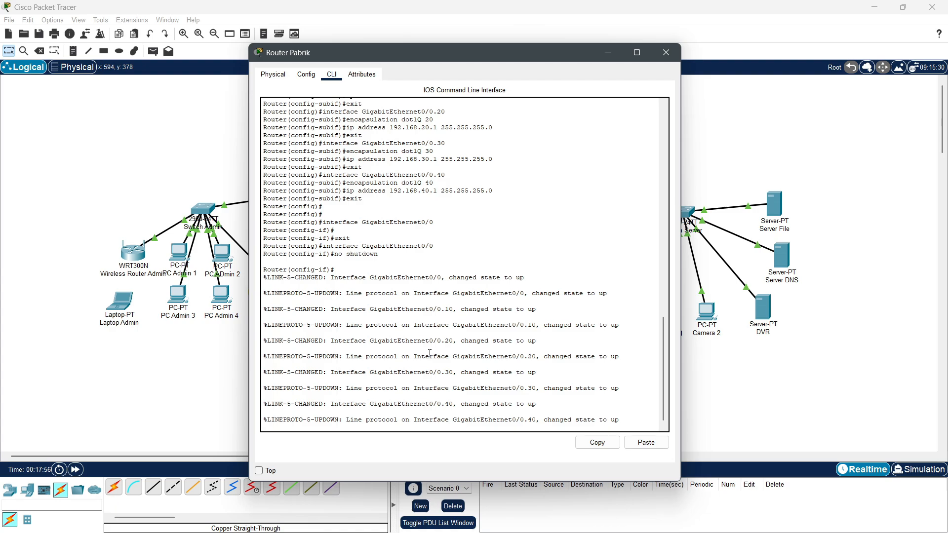
key(Return)
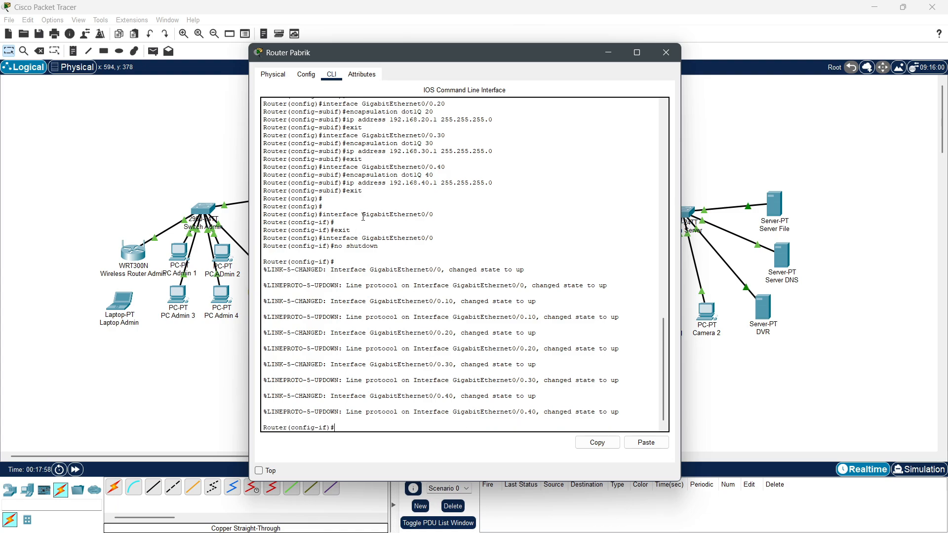
click(665, 52)
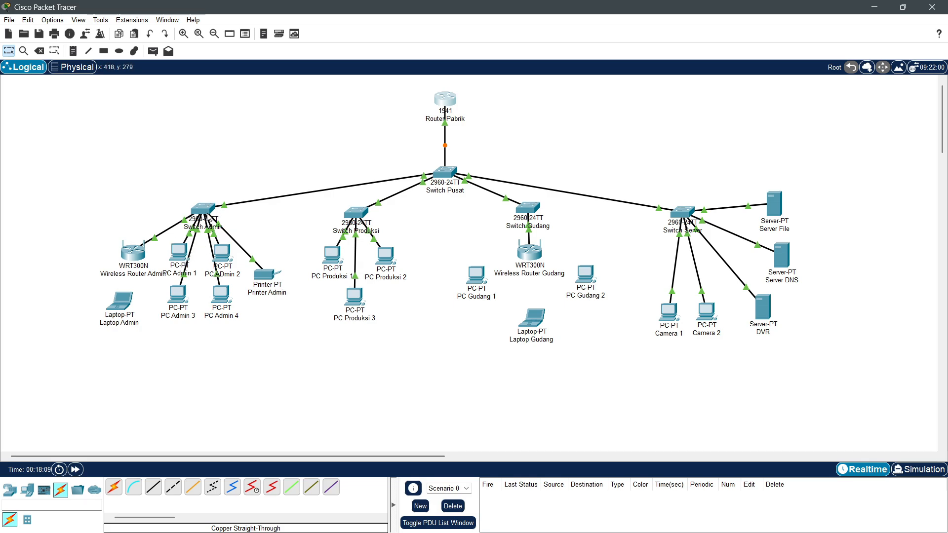
Step: Open Switch Admin's CLI and enter enable, then configure terminal for global configuration mode
click(206, 212)
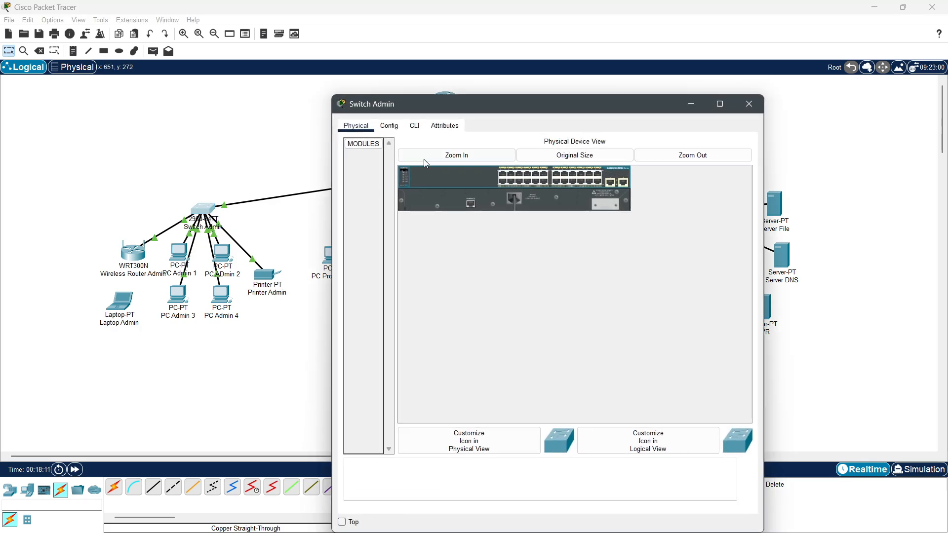
click(390, 127)
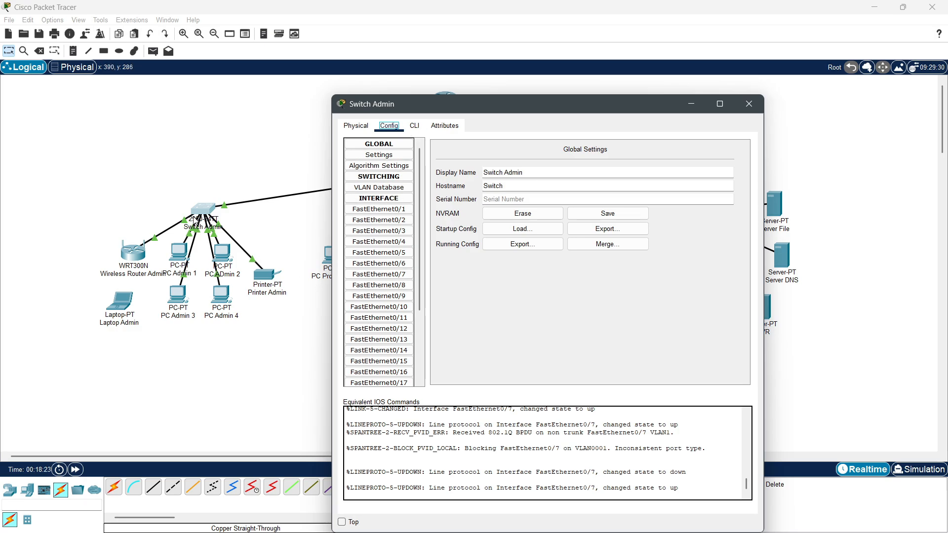
click(414, 126)
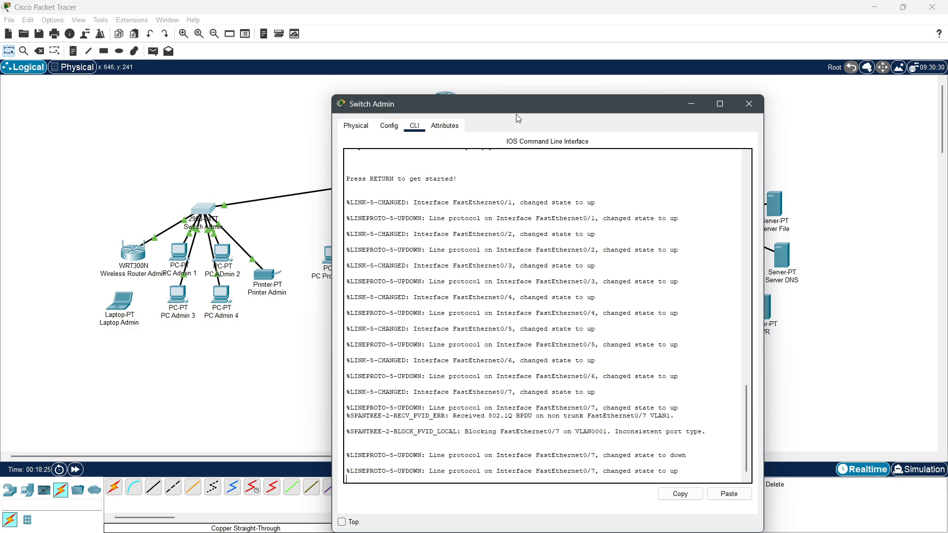
key(Return)
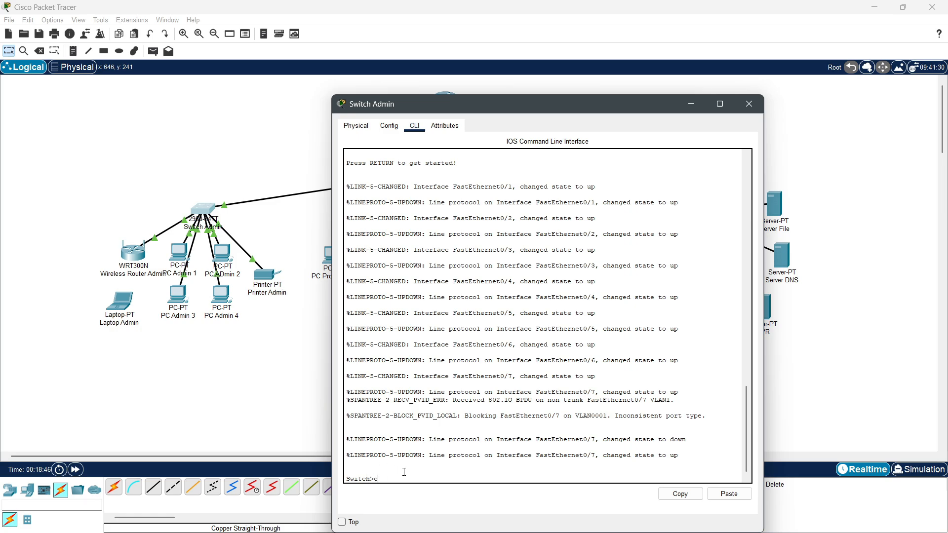
text(nable)
key(Return)
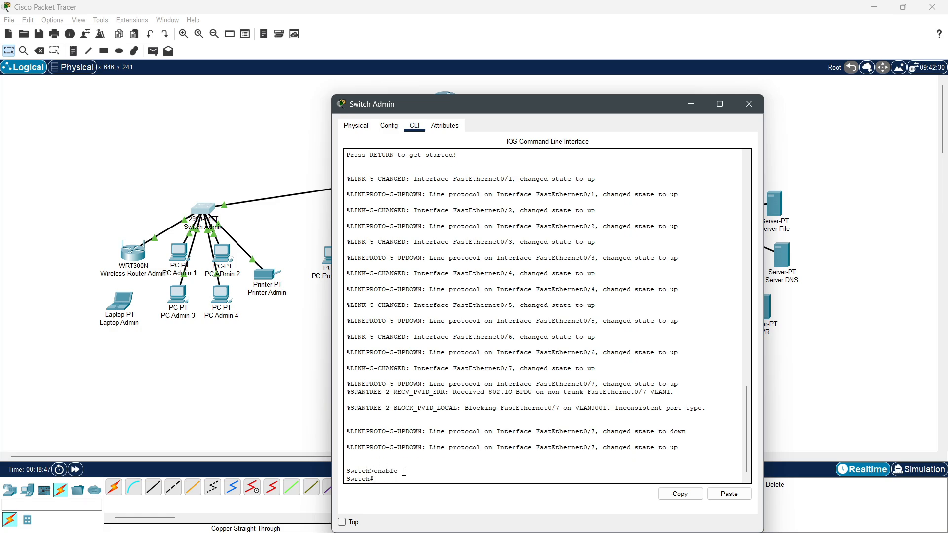
text(co)
text(gi)
text(figur)
text(e terminal)
key(Return)
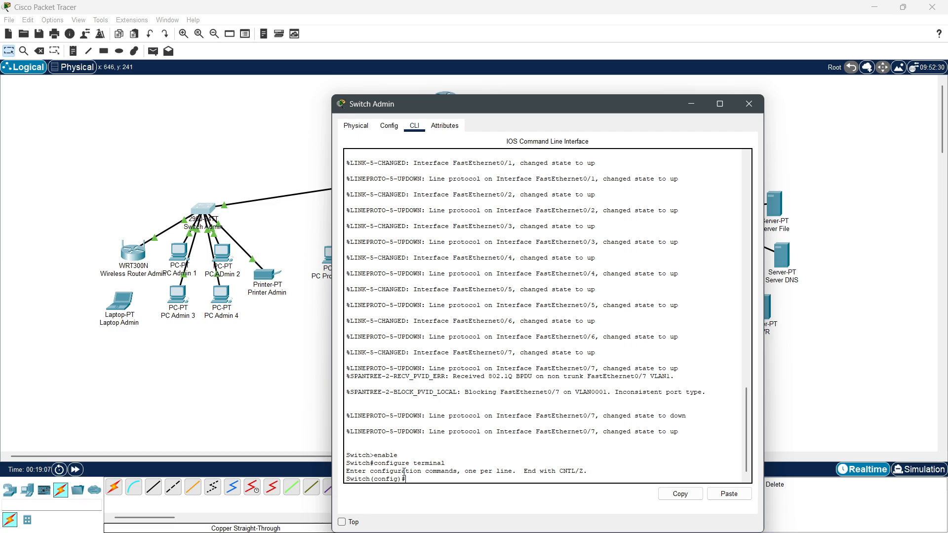
click(389, 125)
drag(430, 104, 492, 63)
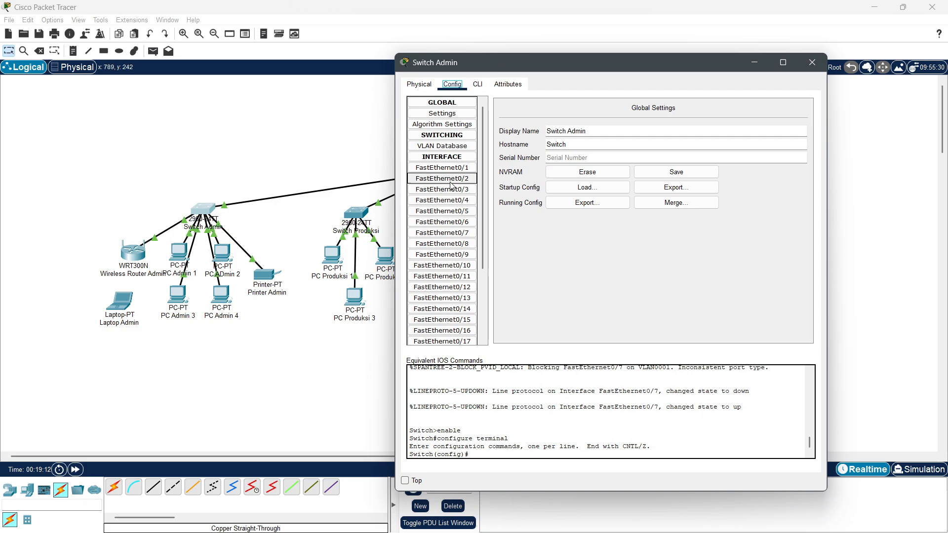
Step: Return Switch Admin's CLI from interface configuration to global configuration mode
click(466, 171)
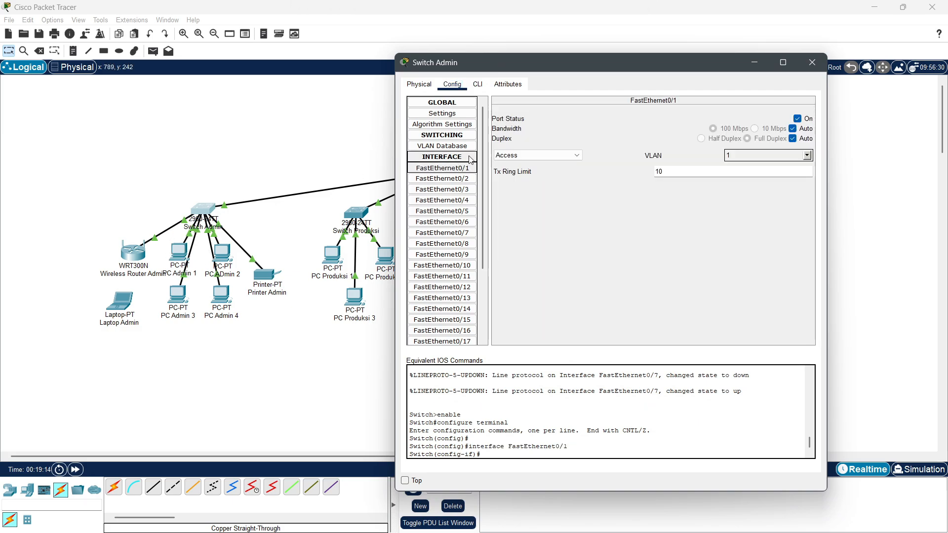
click(478, 84)
drag(490, 63, 388, 31)
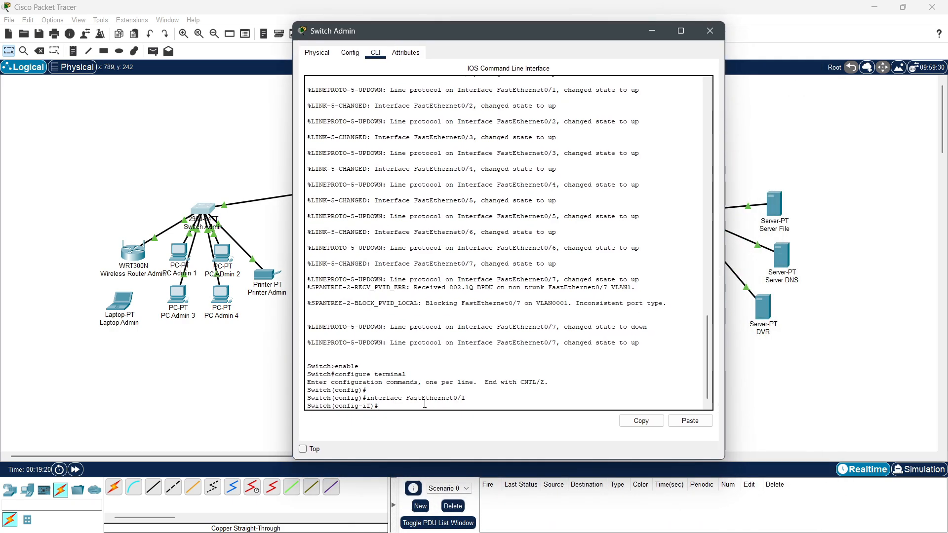
text(switc)
key(BackSpace)
key(BackSpace)
key(BackSpace)
key(Return)
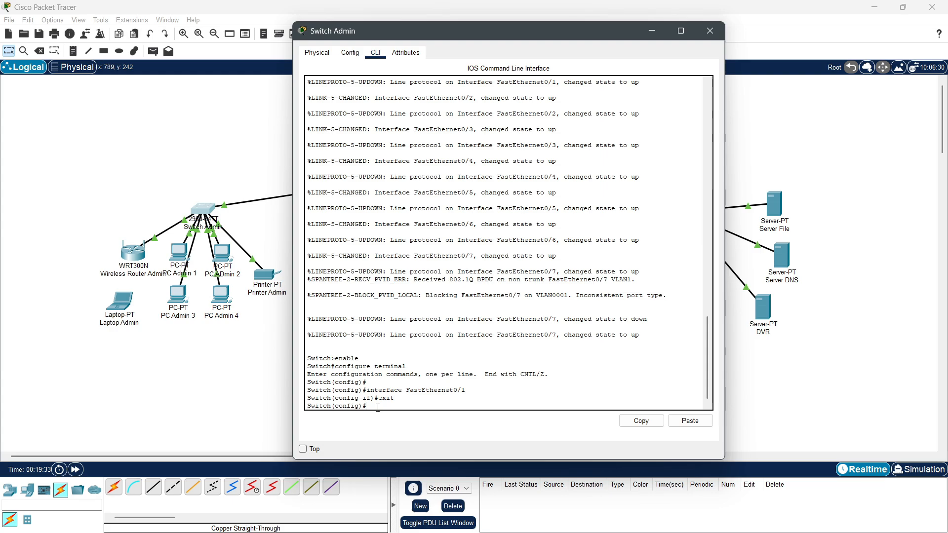
Step: Create VLAN 10 named ADMIN and exit VLAN configuration
text(vlan 10)
key(Return)
text(name)
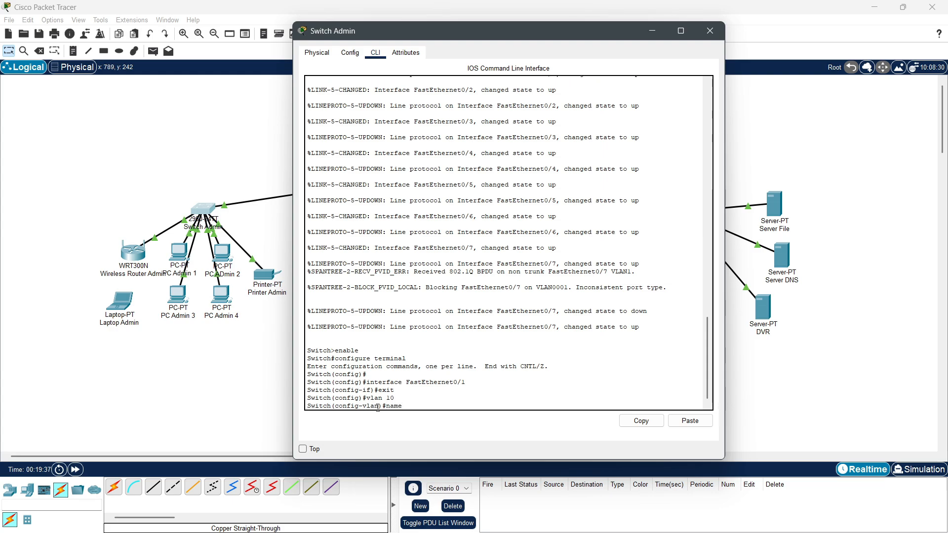
text( ADMIN)
key(Return)
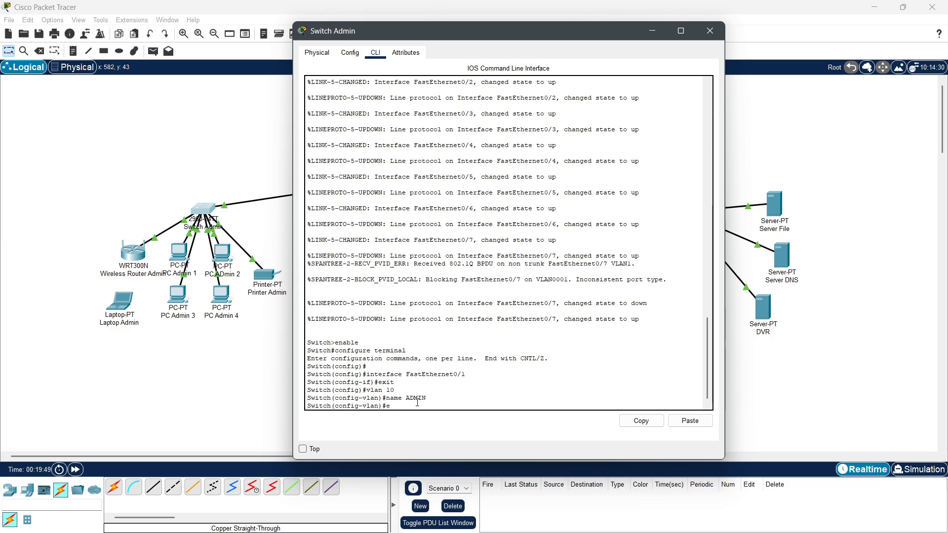
text(cit)
key(Return)
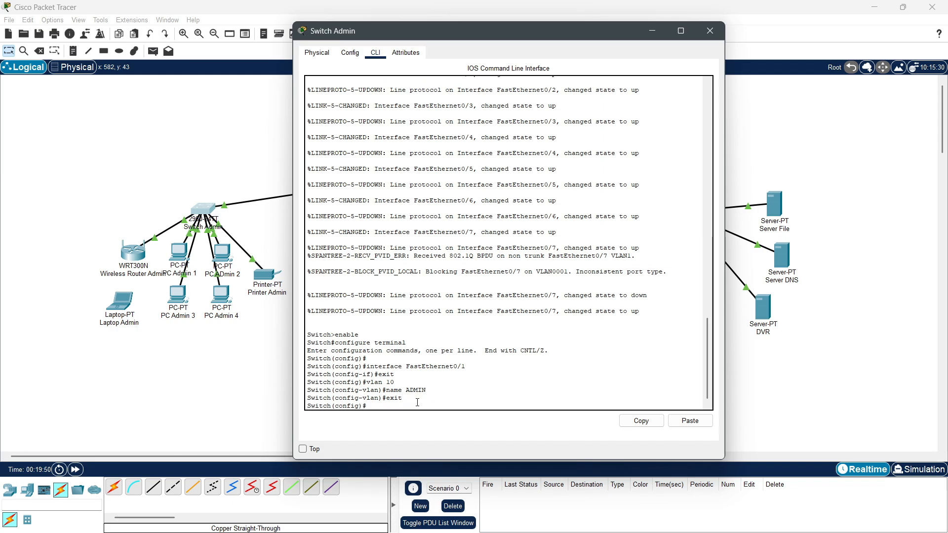
click(354, 55)
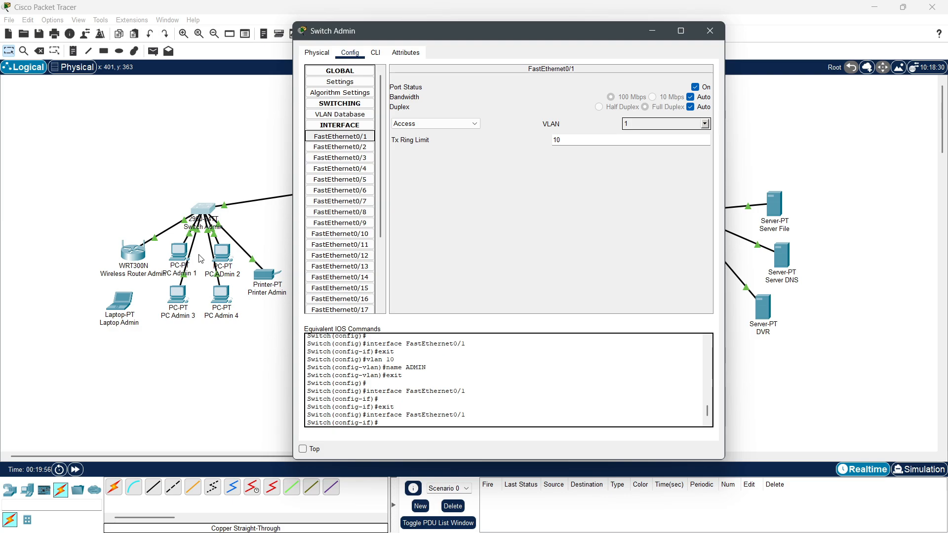
Step: Make FastEthernet0/1 an access port in VLAN 10
click(375, 52)
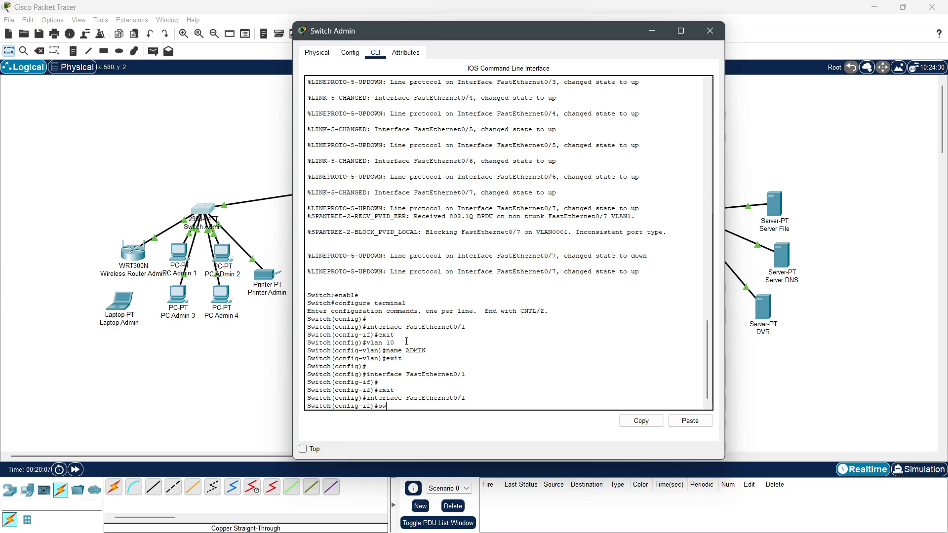
text(chport mode ac)
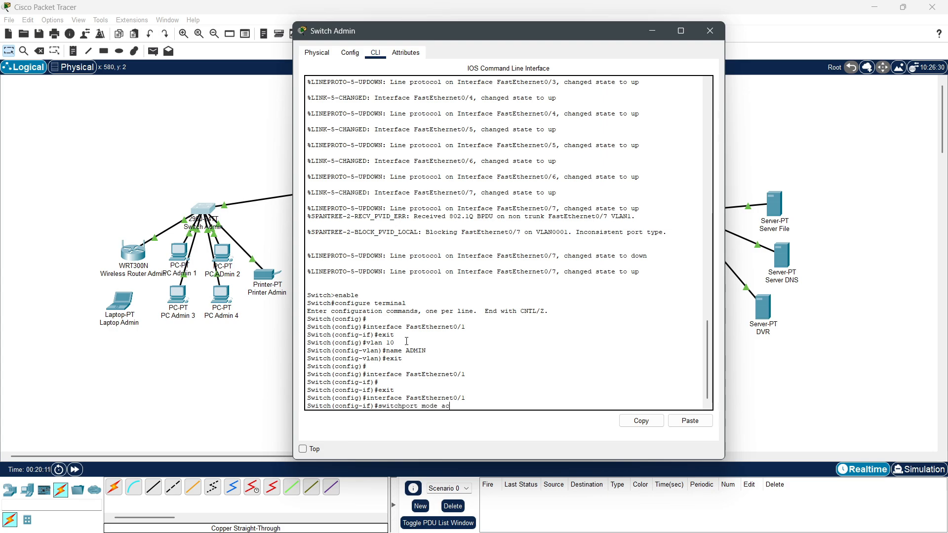
text(cess)
key(Return)
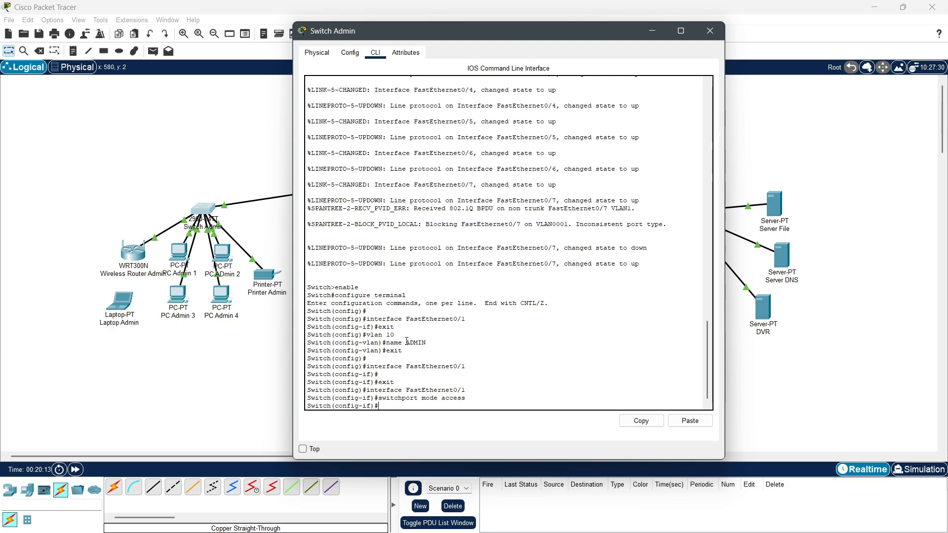
key(Up)
key(BackSpace)
key(BackSpace)
key(BackSpace)
key(BackSpace)
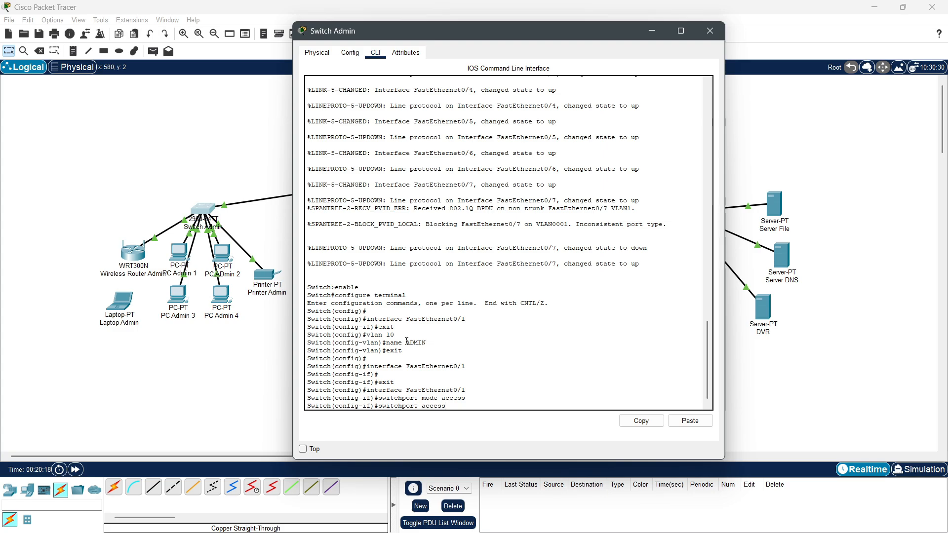
text(vlan 10)
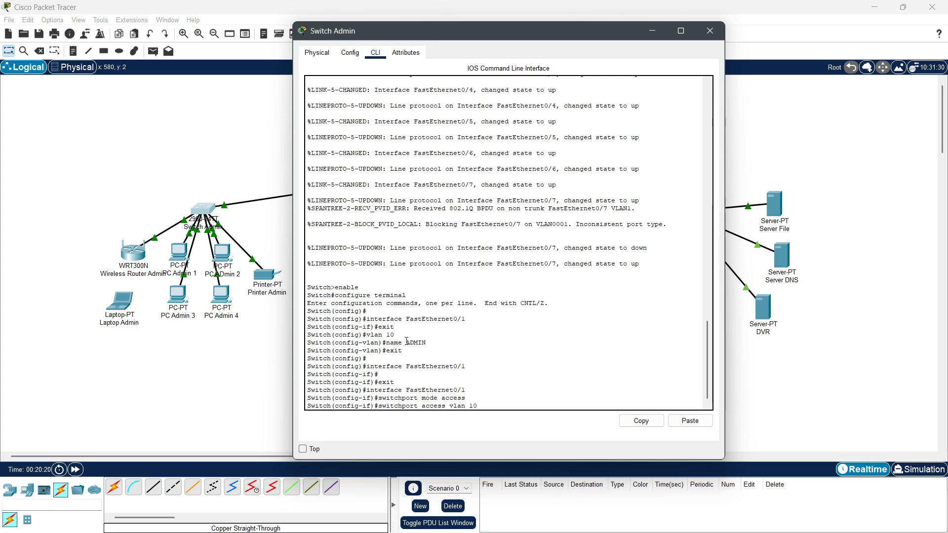
key(Return)
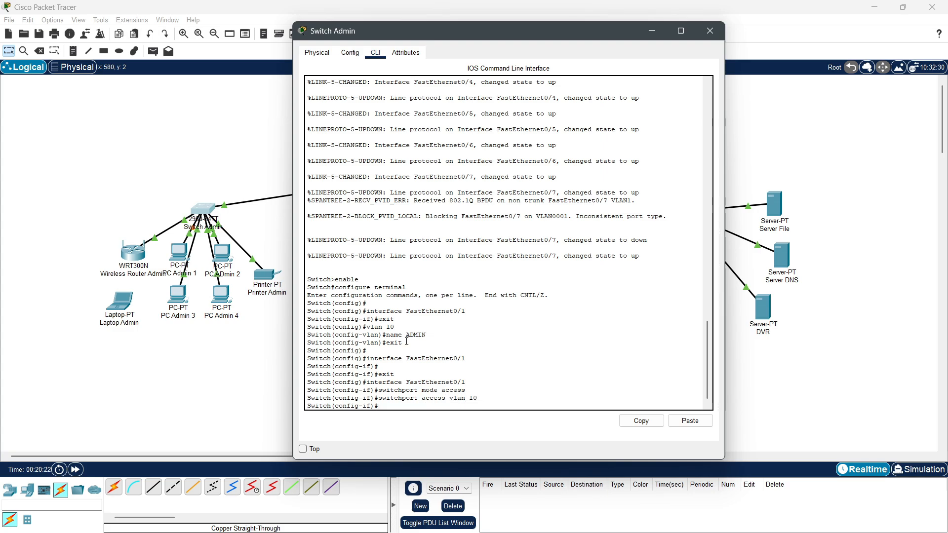
text(exit)
key(Return)
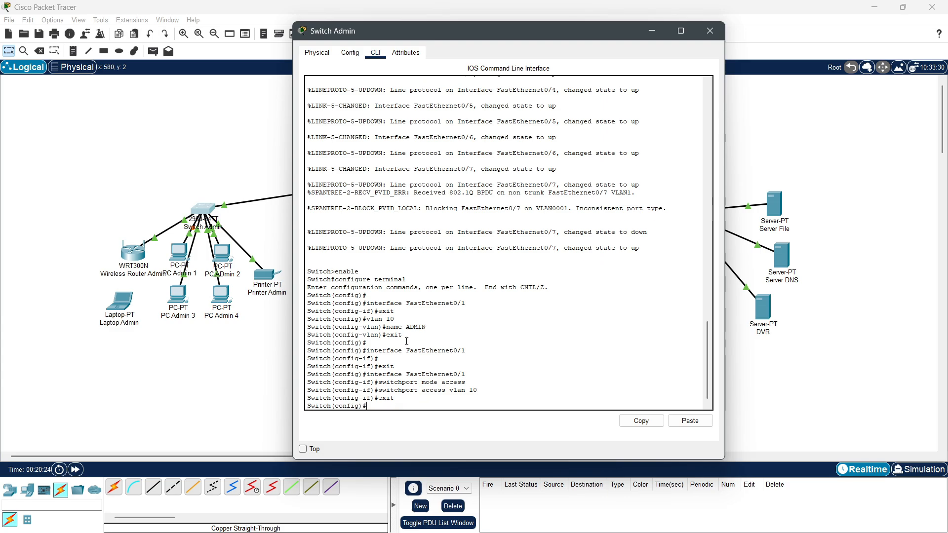
click(350, 53)
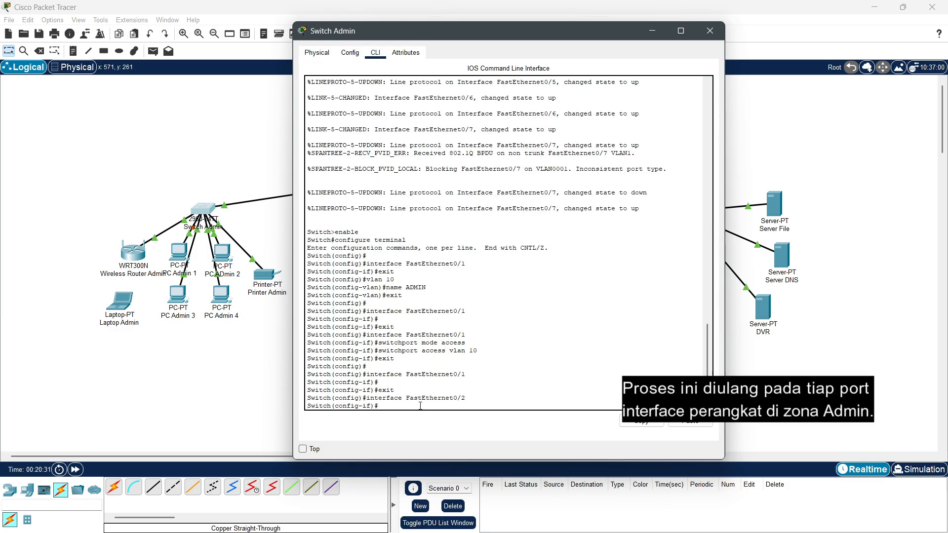
Step: Configure the remaining ports through FastEthernet0/6 as VLAN 10 access ports and exit
text(switchport mode access)
key(Return)
text(interface FastEthernet0/1)
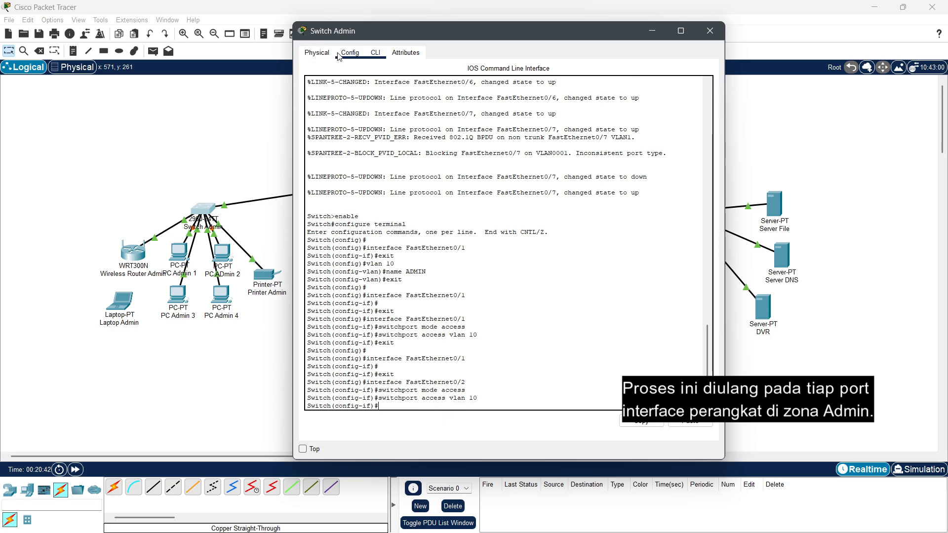
click(350, 52)
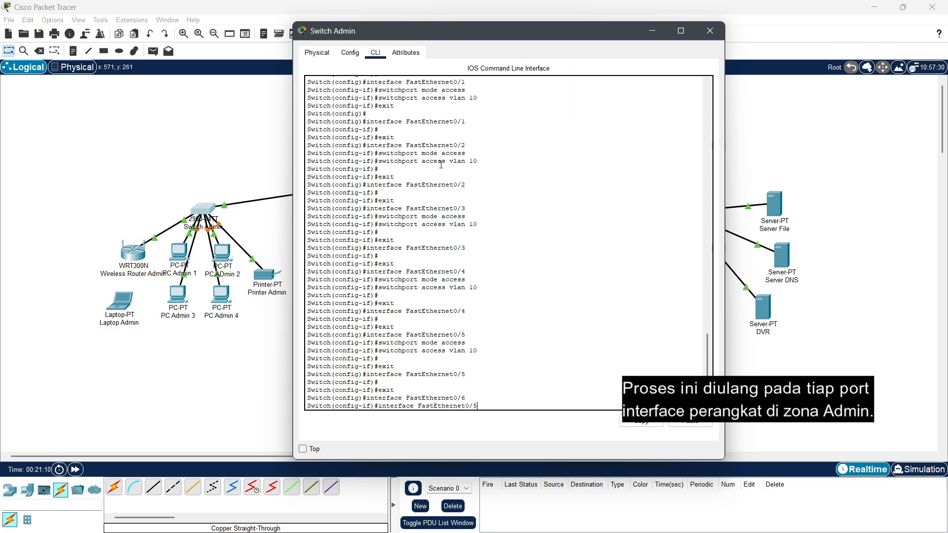
key(Return)
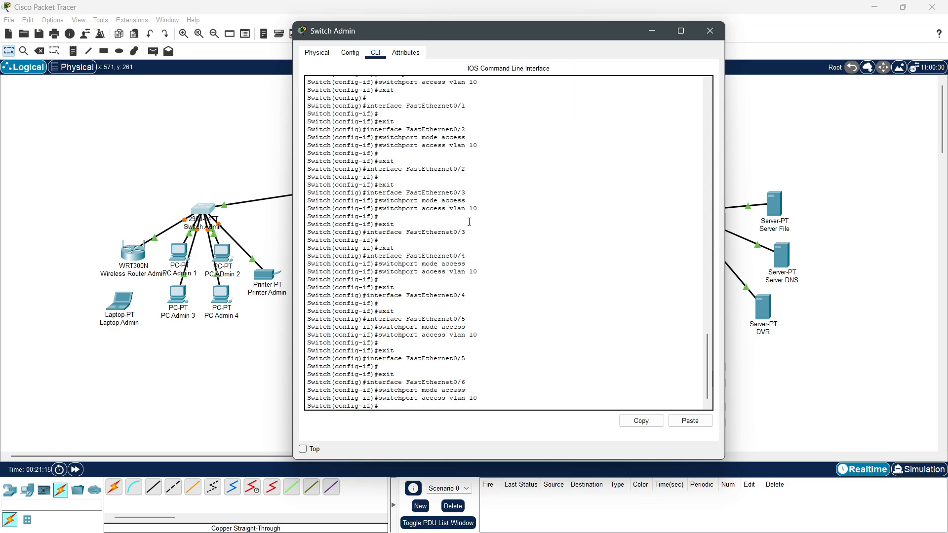
text(exit)
key(Return)
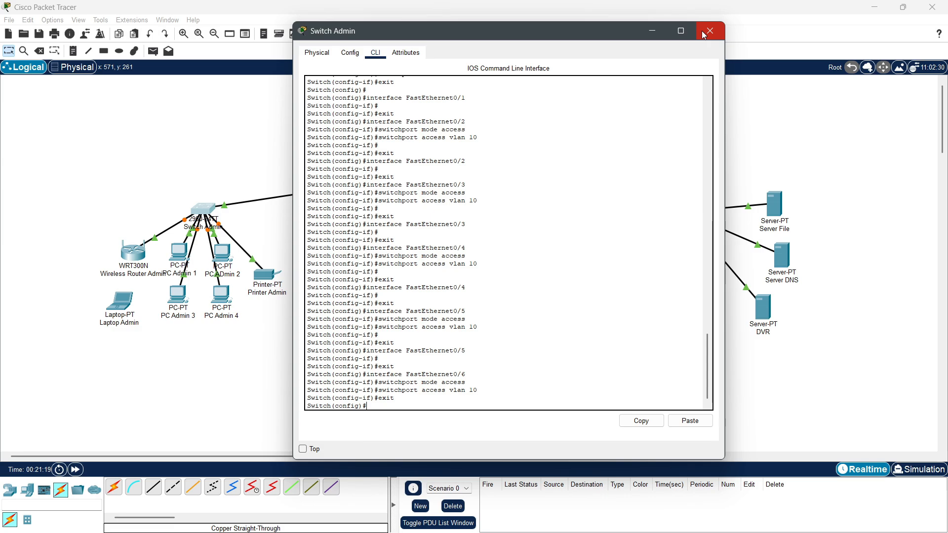
drag(613, 31, 569, 65)
click(307, 86)
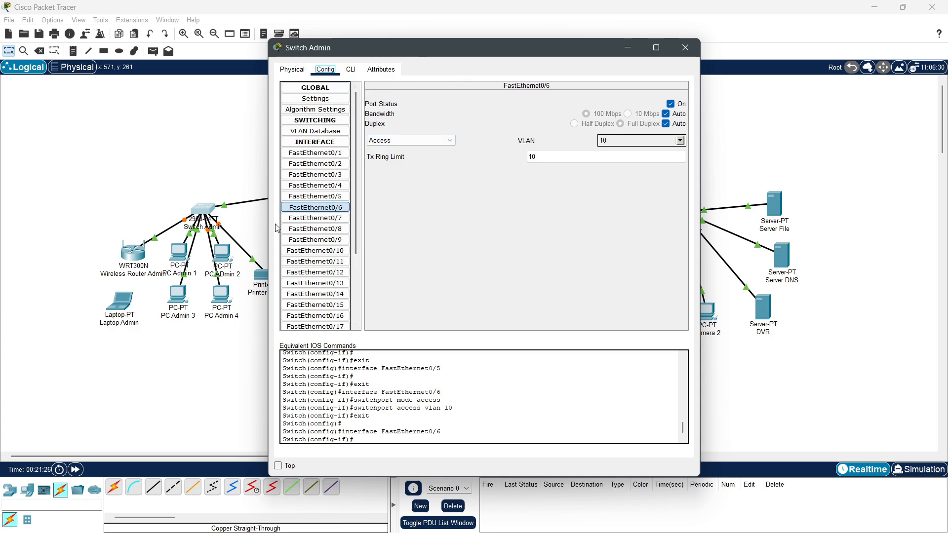
drag(385, 51, 469, 52)
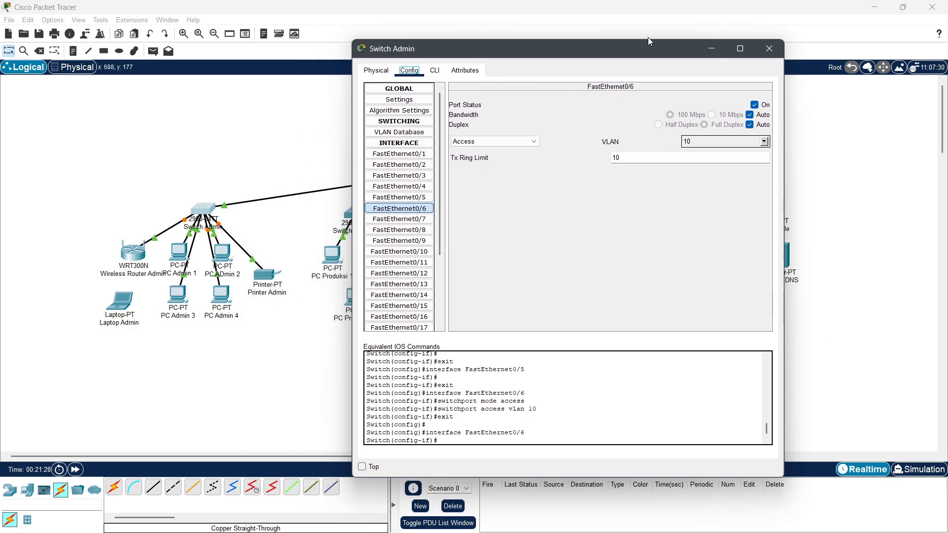
click(770, 47)
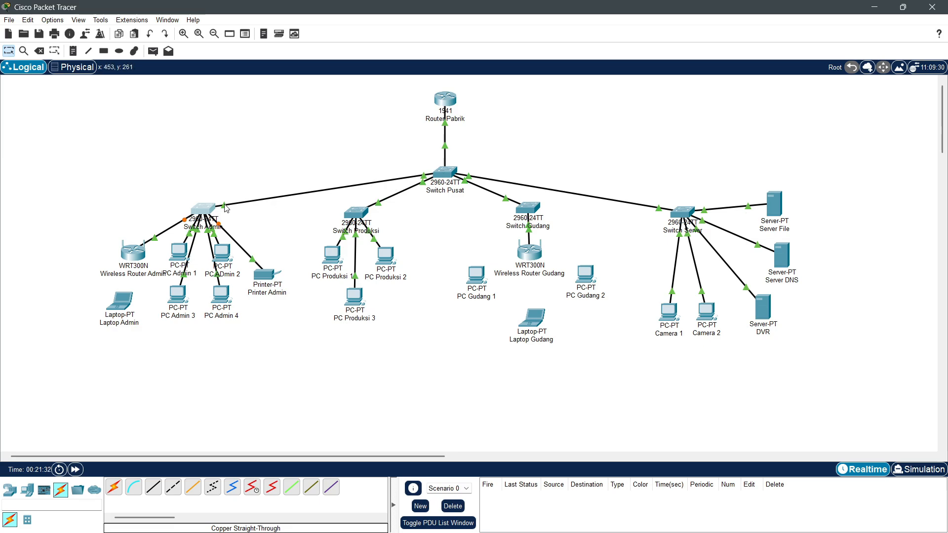
click(205, 211)
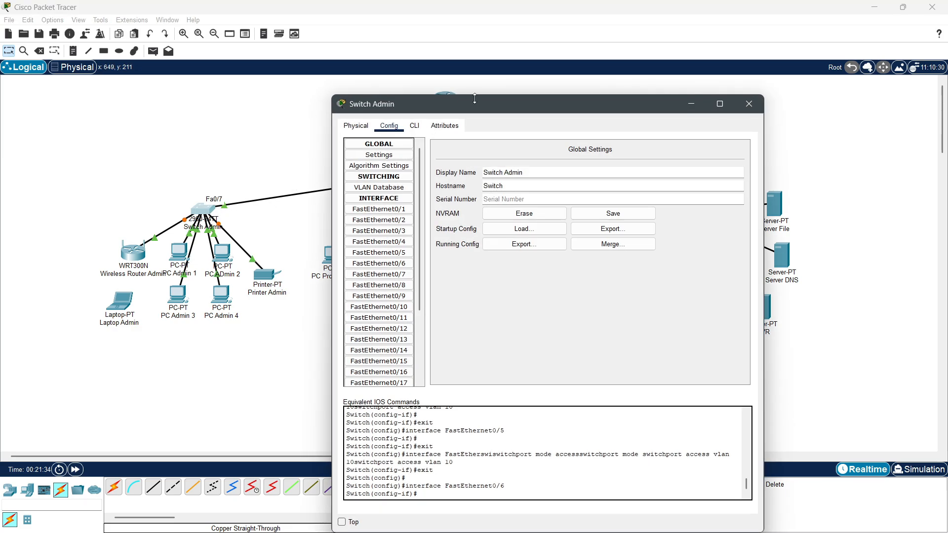
drag(475, 99, 472, 51)
click(376, 226)
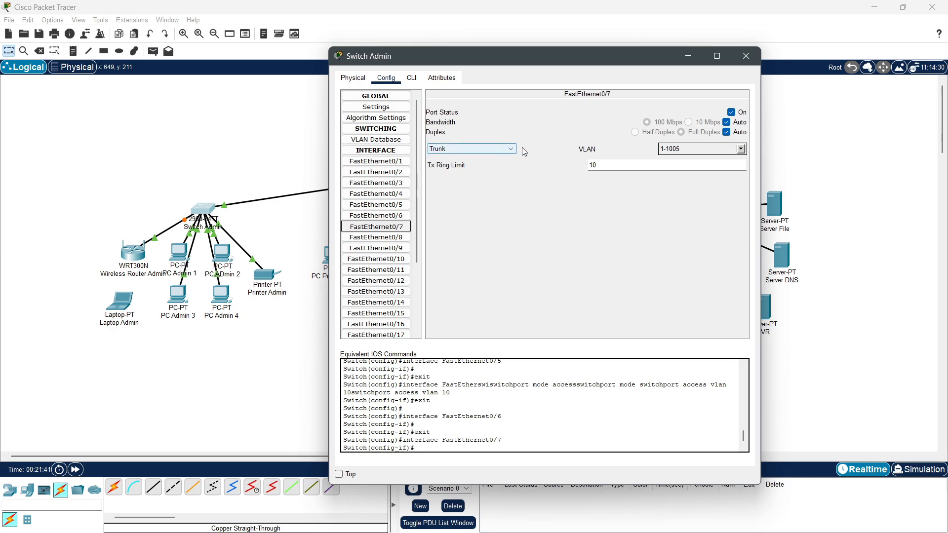
drag(457, 54, 408, 114)
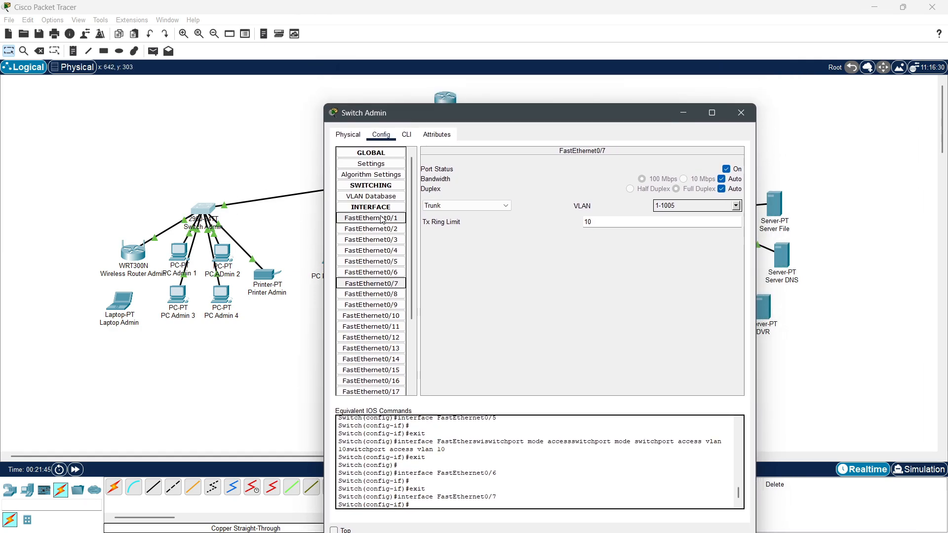
click(393, 274)
click(398, 284)
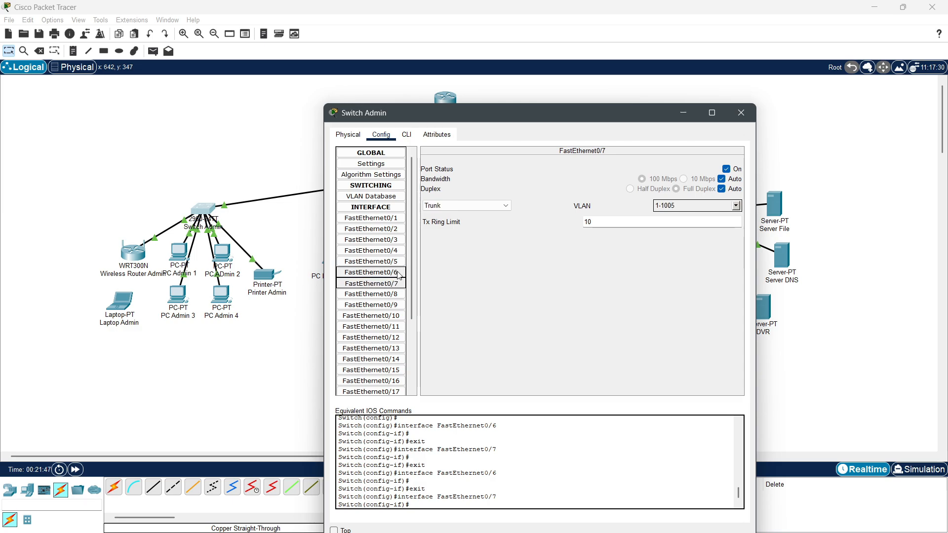
click(395, 272)
click(397, 284)
click(406, 135)
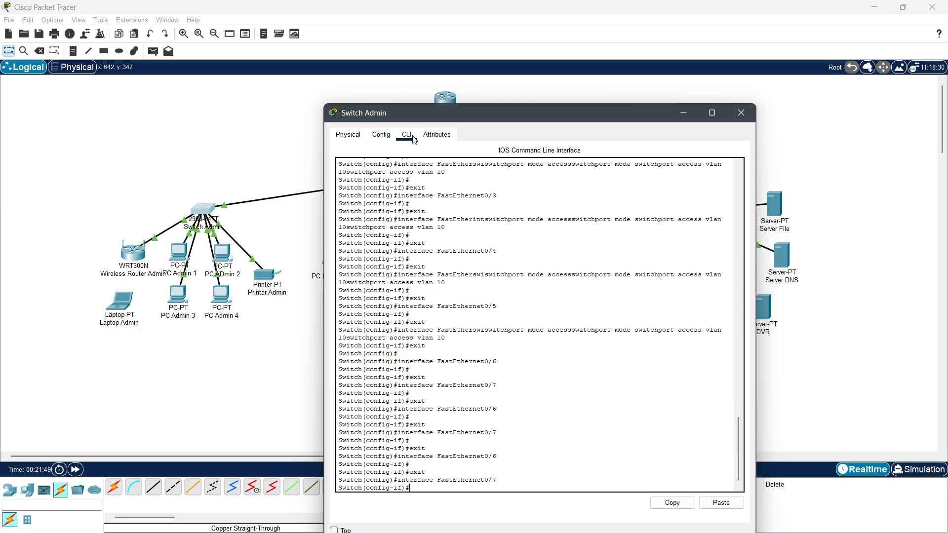
scroll(626, 242, down, 1)
scroll(626, 243, up, 1)
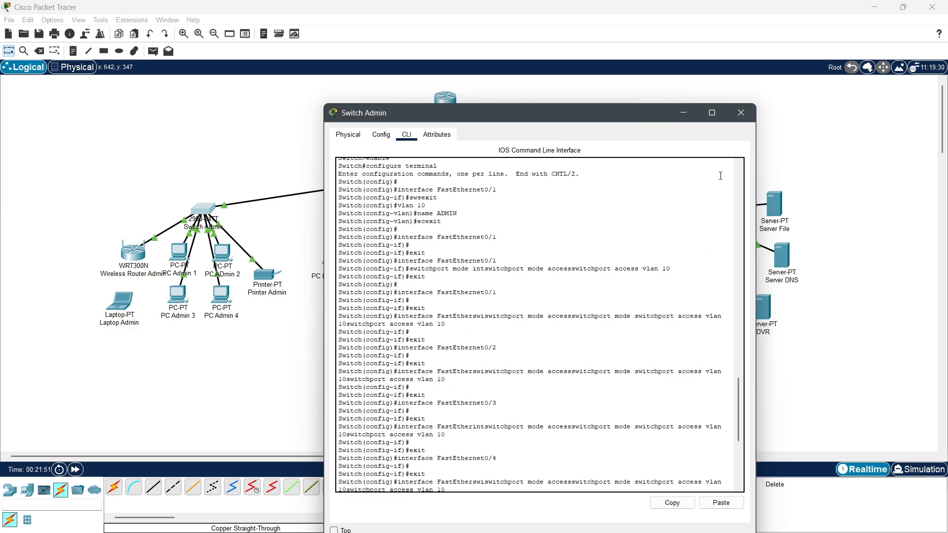
scroll(625, 243, down, 1)
click(741, 113)
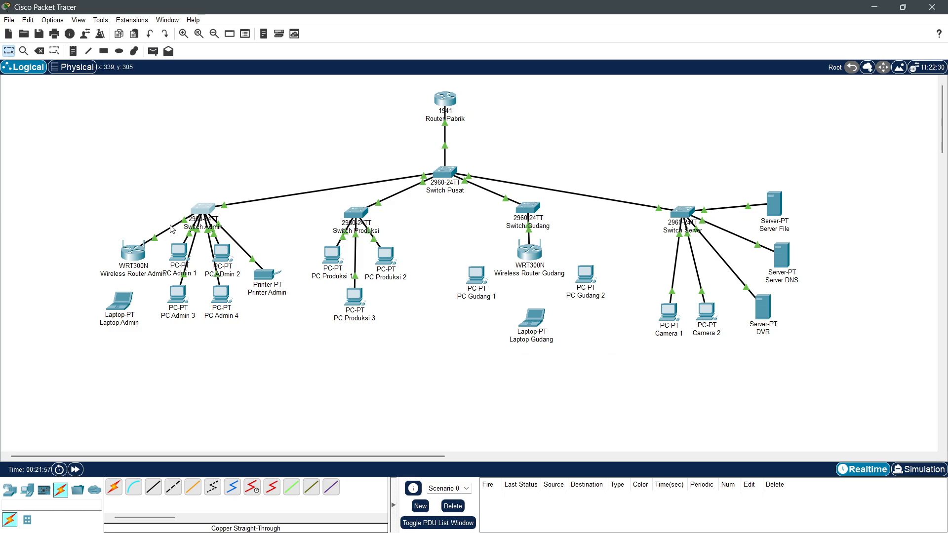
Step: Set Wireless Router Admin's Internet to static 192.168.10.16/24 with gateway 192.168.10.1
click(134, 257)
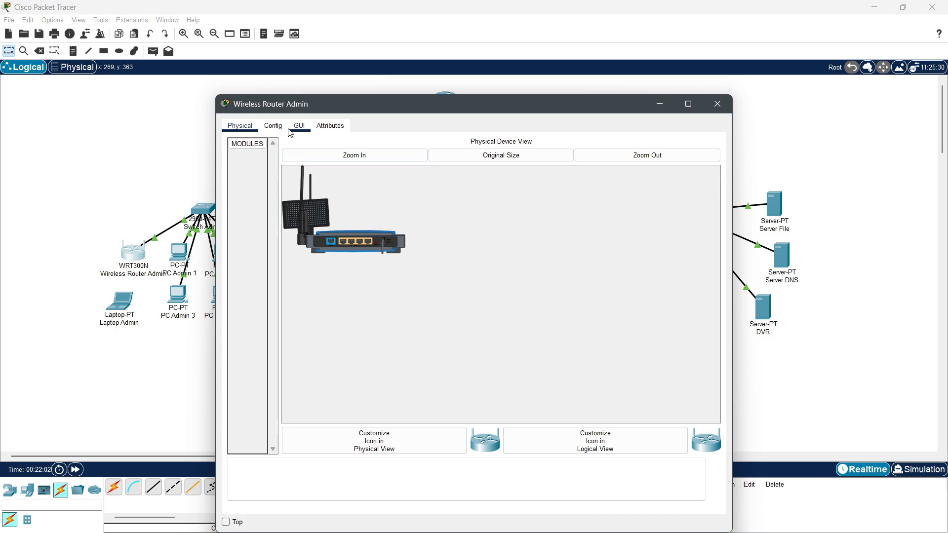
click(273, 125)
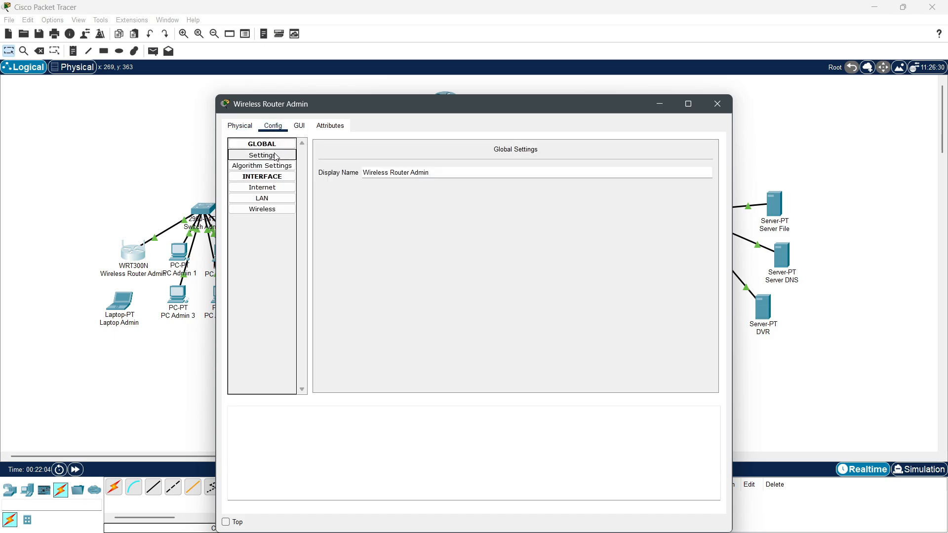
click(274, 188)
click(339, 183)
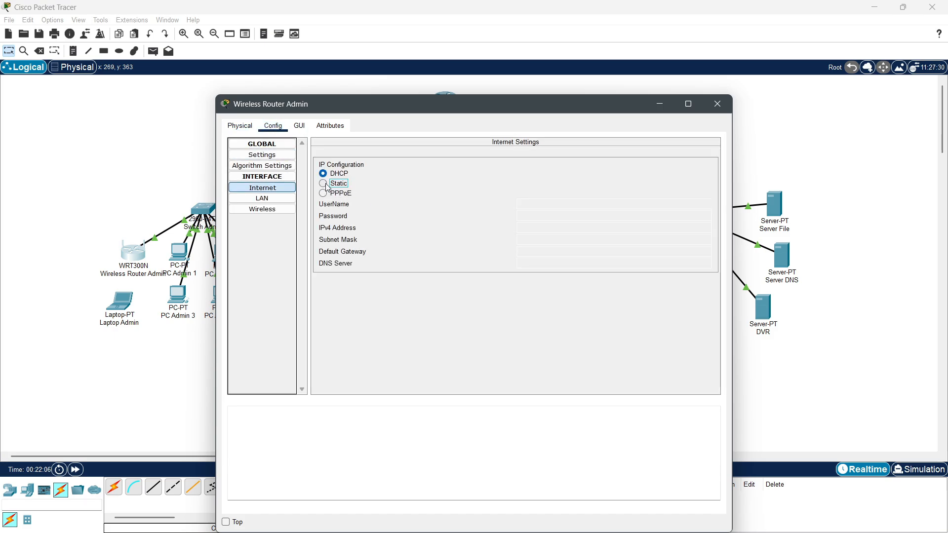
click(550, 242)
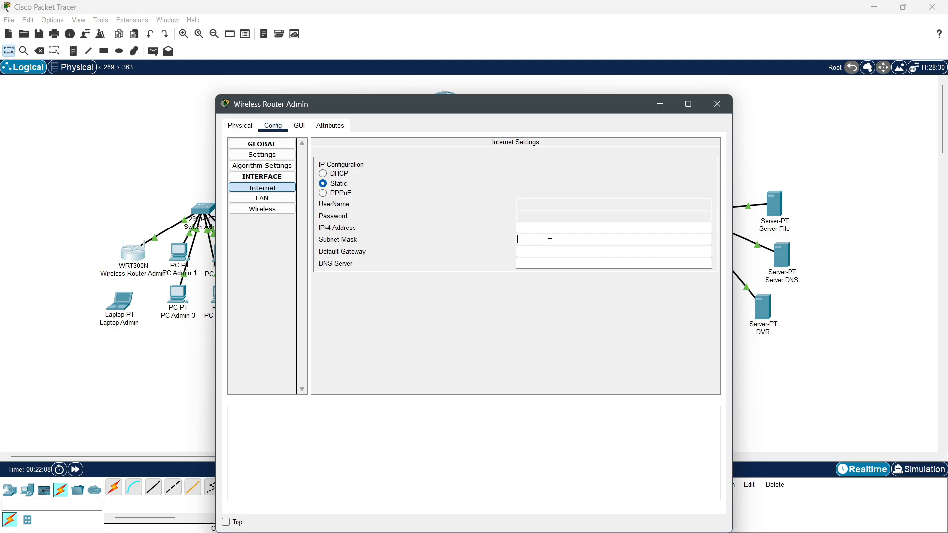
text(ip)
click(550, 228)
text(192.168.10.1)
drag(515, 111, 595, 107)
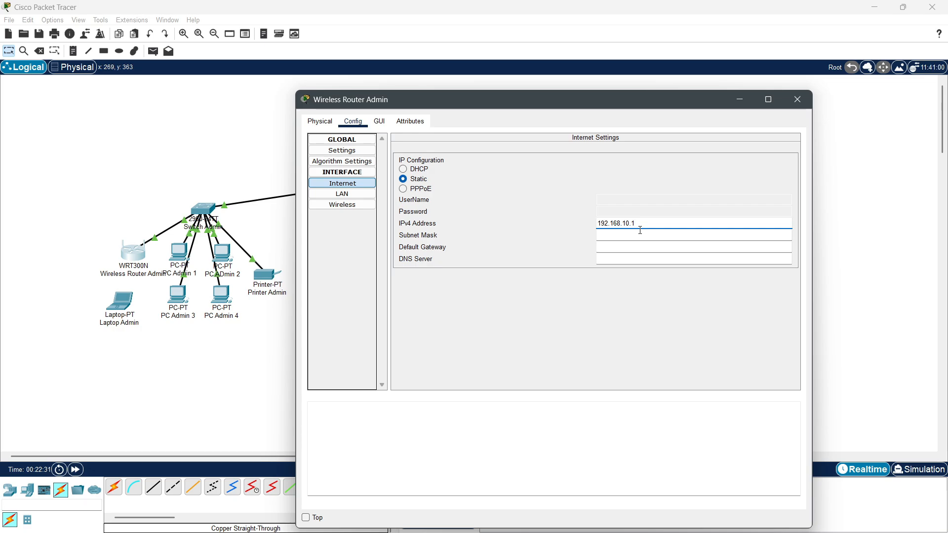
text(6)
click(636, 247)
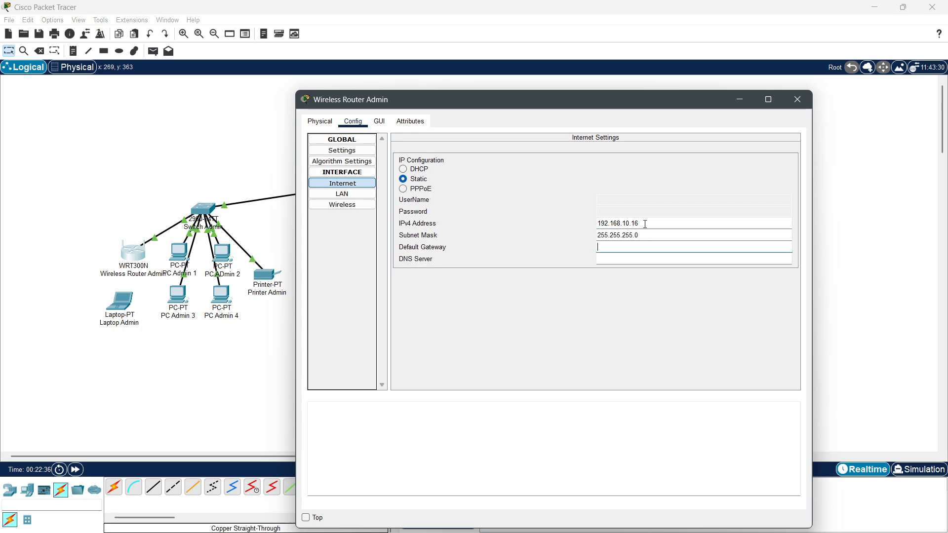
drag(645, 224, 566, 219)
text(192.168.10.1)
click(638, 248)
text(192.168.10.1)
click(646, 224)
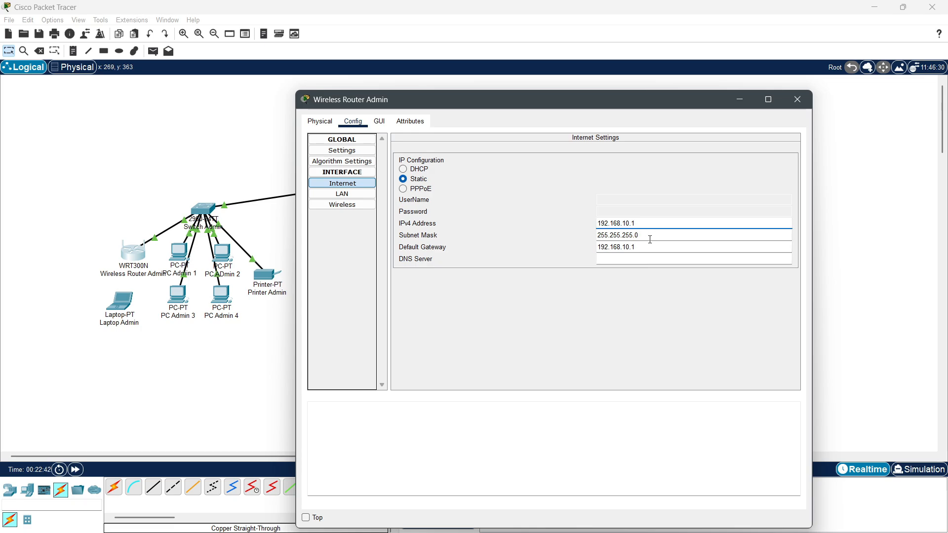
Step: Set the SSID to Wifi-Admin with WPA2-PSK security and a pass phrase, then close
click(360, 207)
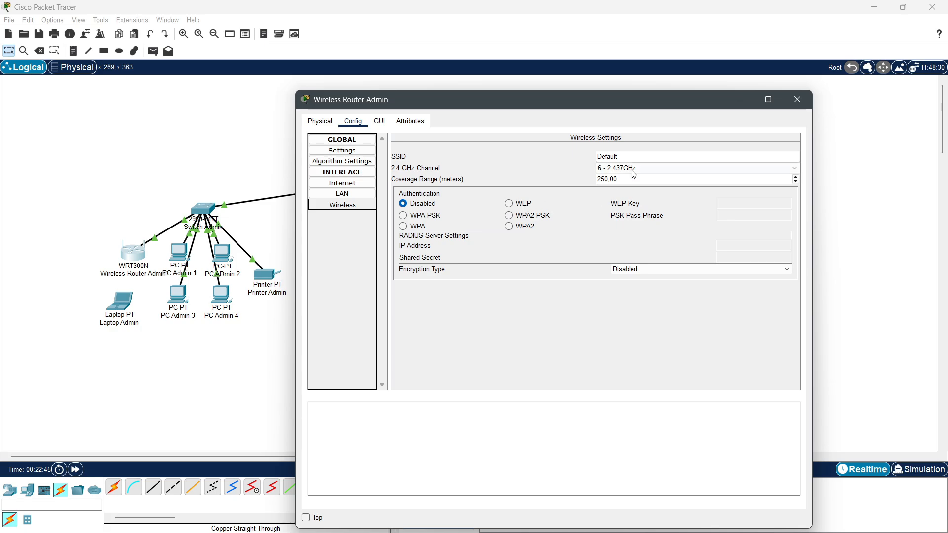
drag(630, 158, 571, 159)
text(W)
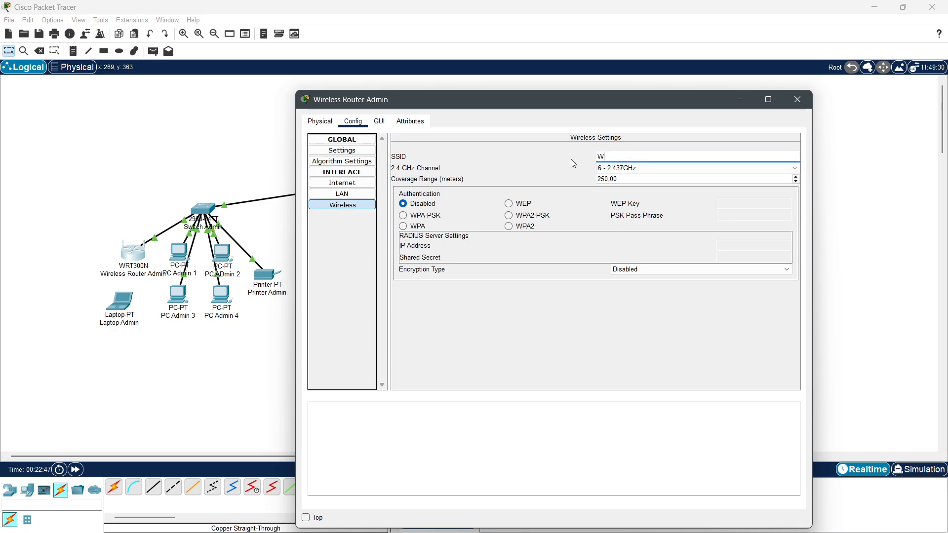
text(ifi-ADmin)
click(527, 217)
click(724, 222)
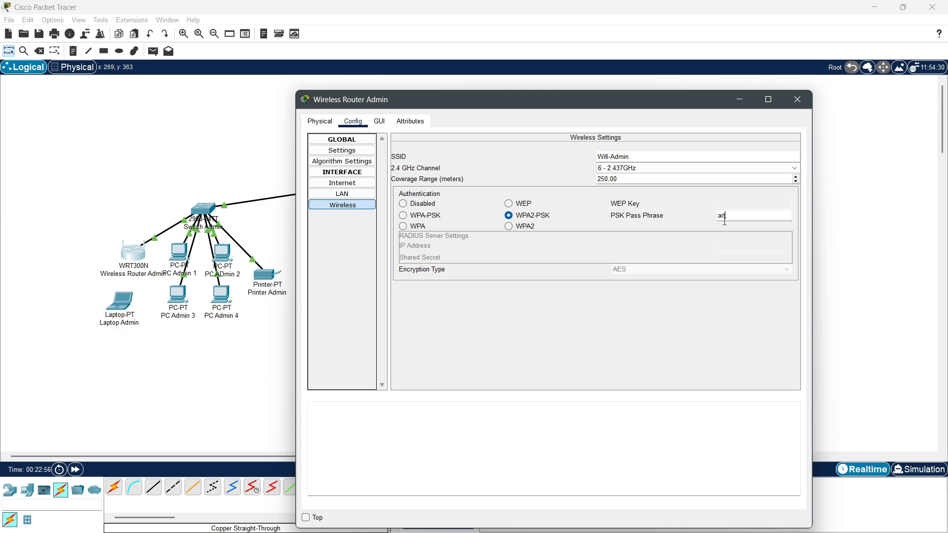
text(3)
click(797, 99)
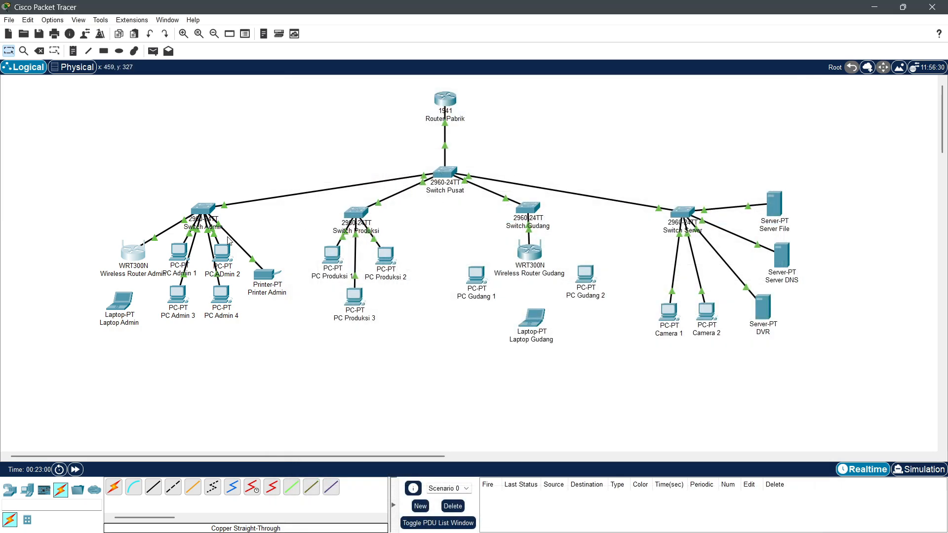
Step: Give PC Admin 1 static IP 192.168.10.11/24 with gateway 192.168.10.1
click(178, 251)
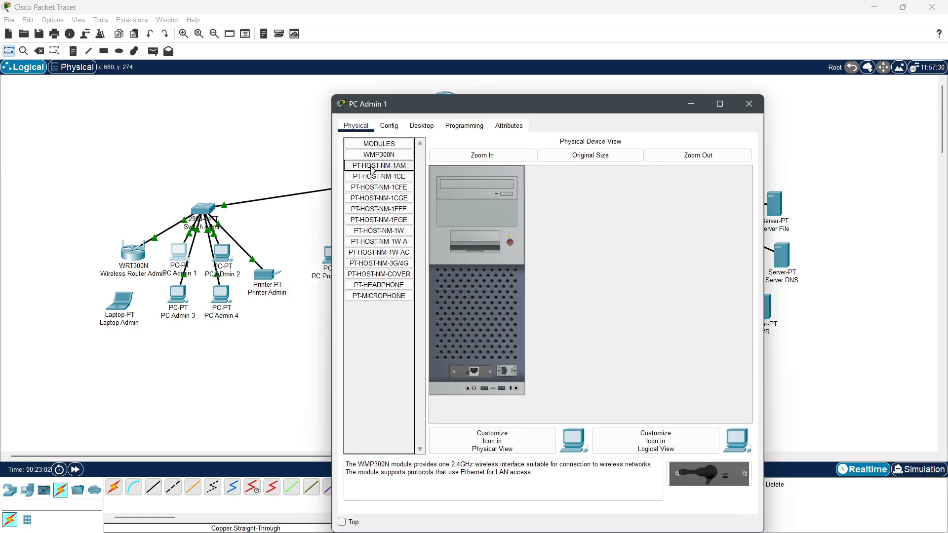
click(389, 126)
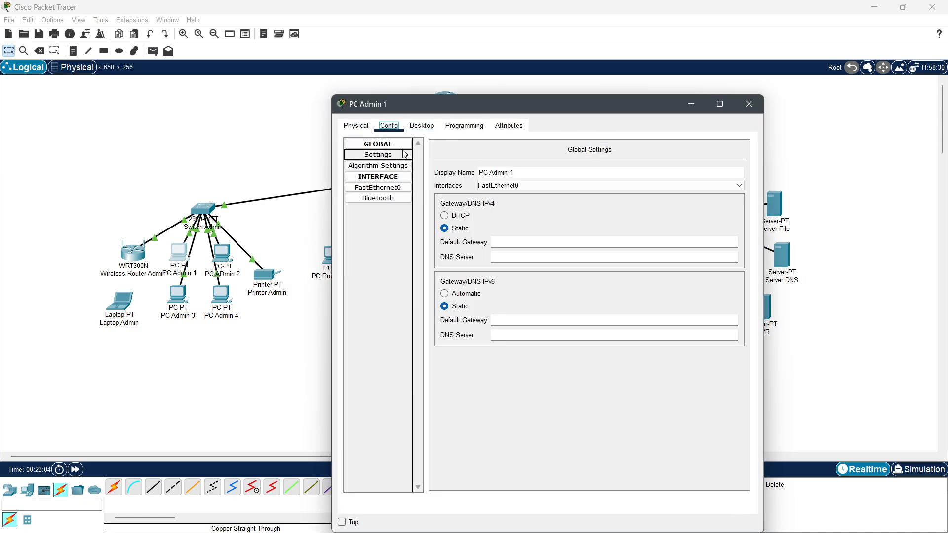
click(422, 126)
click(384, 160)
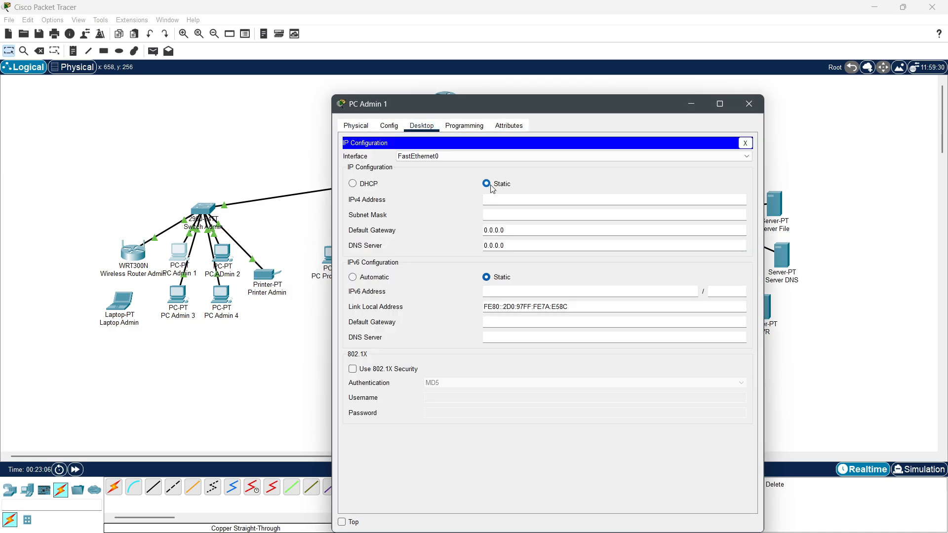
click(486, 184)
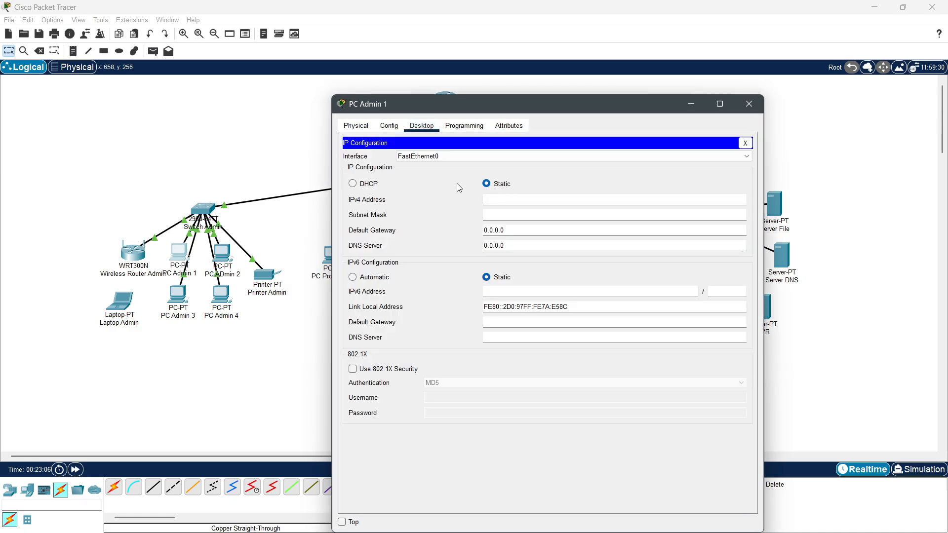
click(506, 201)
text(192)
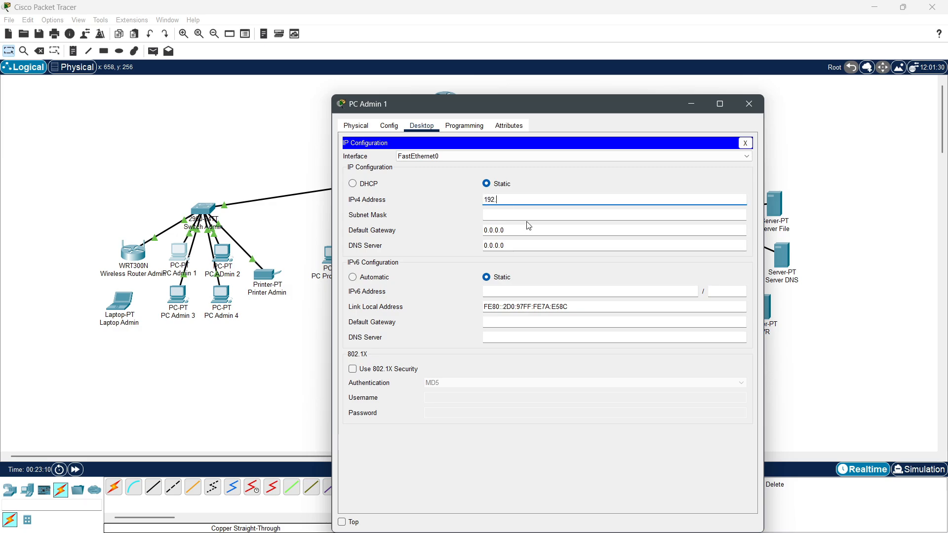
text(.168.10.)
key(Tab)
key(Tab)
text(192.168.10.1)
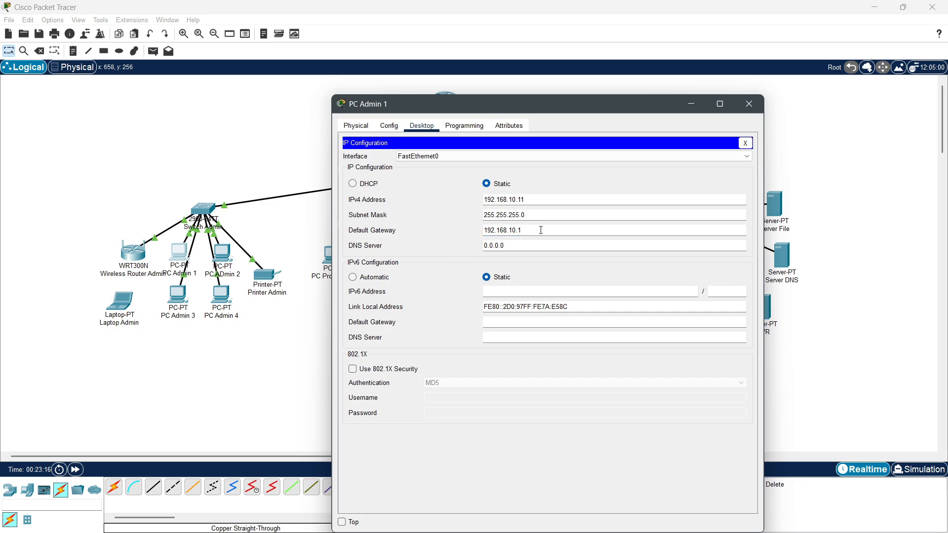
click(747, 111)
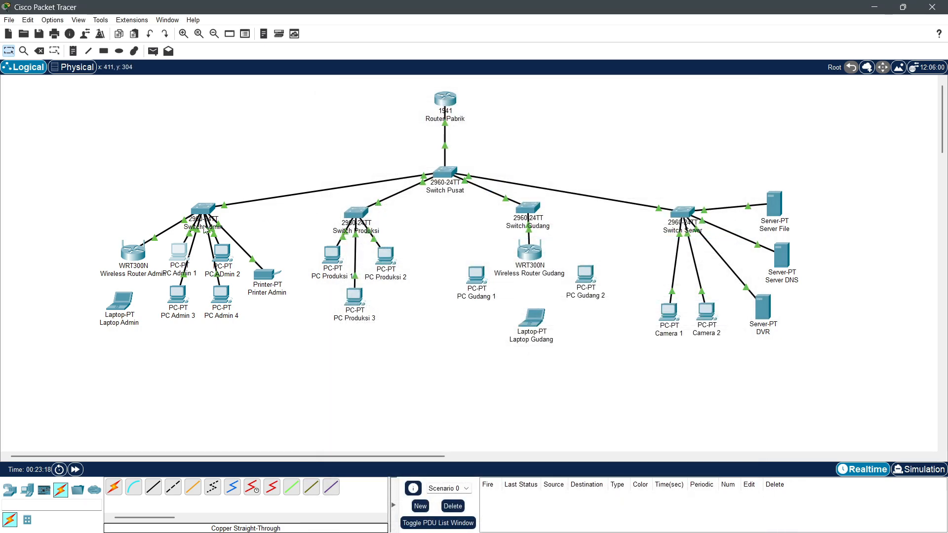
Step: Open PC Admin 2's IP Configuration on its Desktop
click(221, 253)
click(423, 145)
click(398, 212)
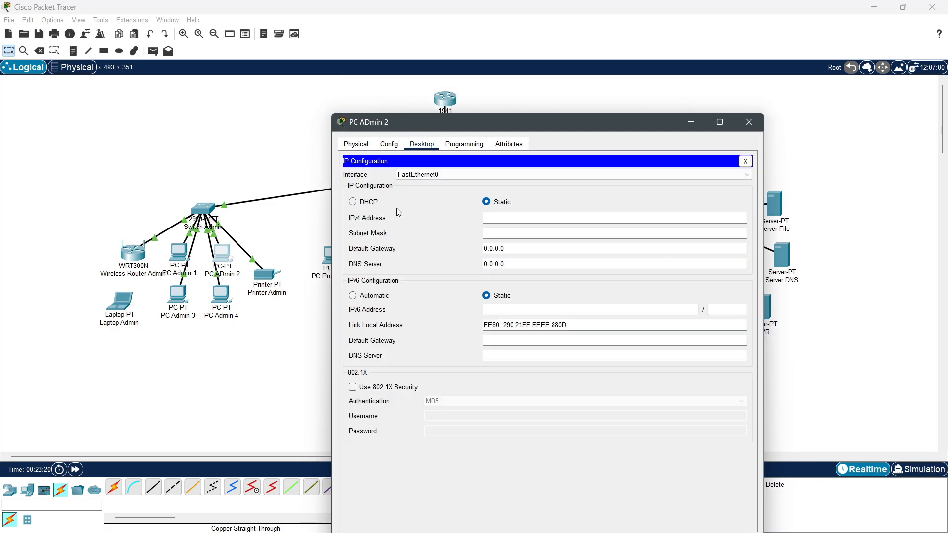
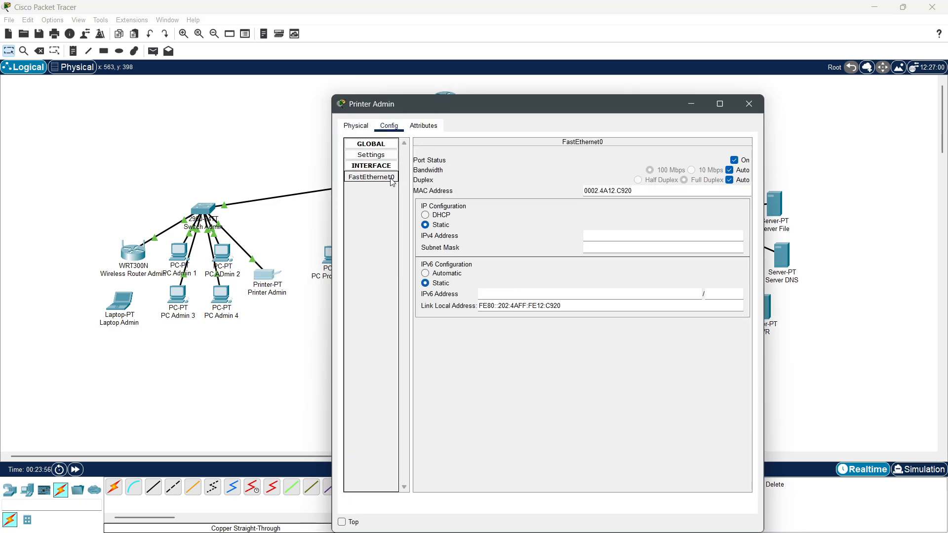
Step: Give Printer Admin static IP 192.168.10.15 with default mask 255.255.255.0, then nudge Laptop Admin
click(615, 235)
text(192.168.10.1)
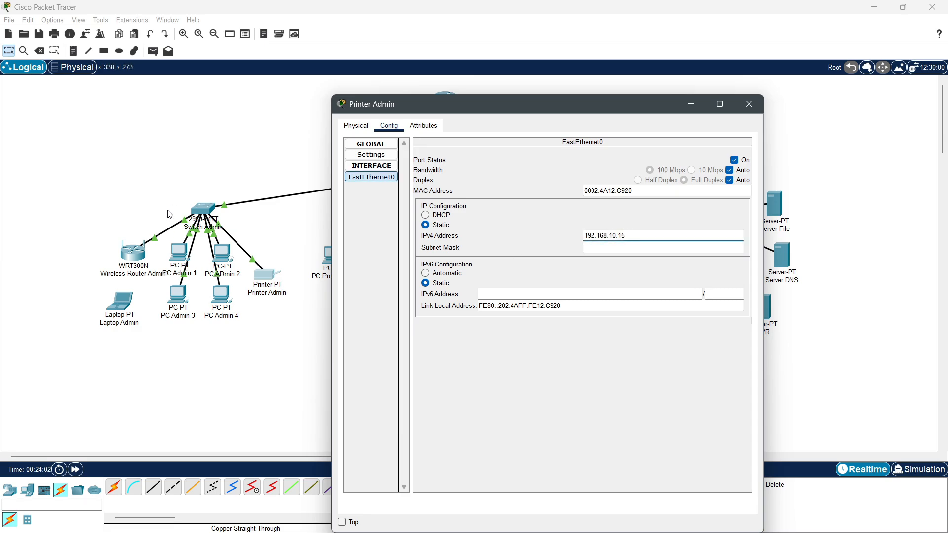
text(5)
key(Tab)
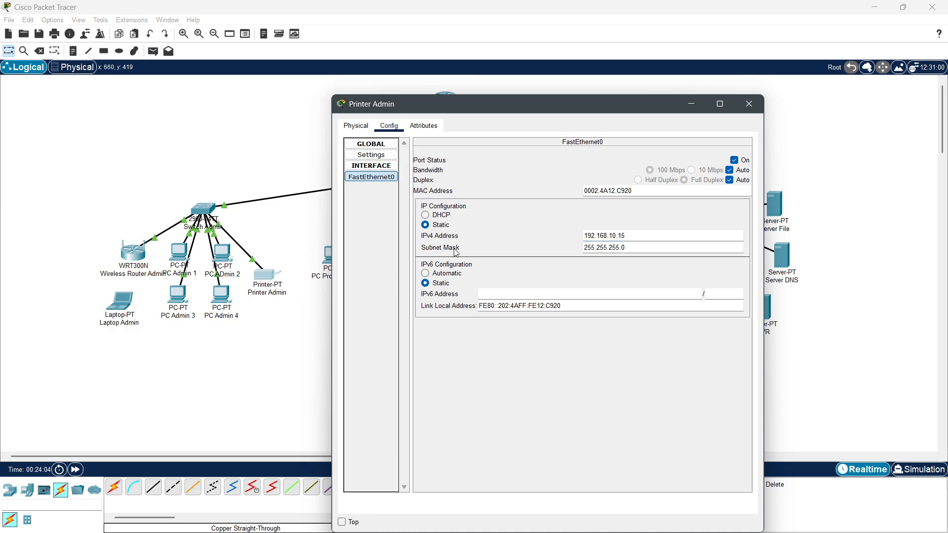
click(749, 104)
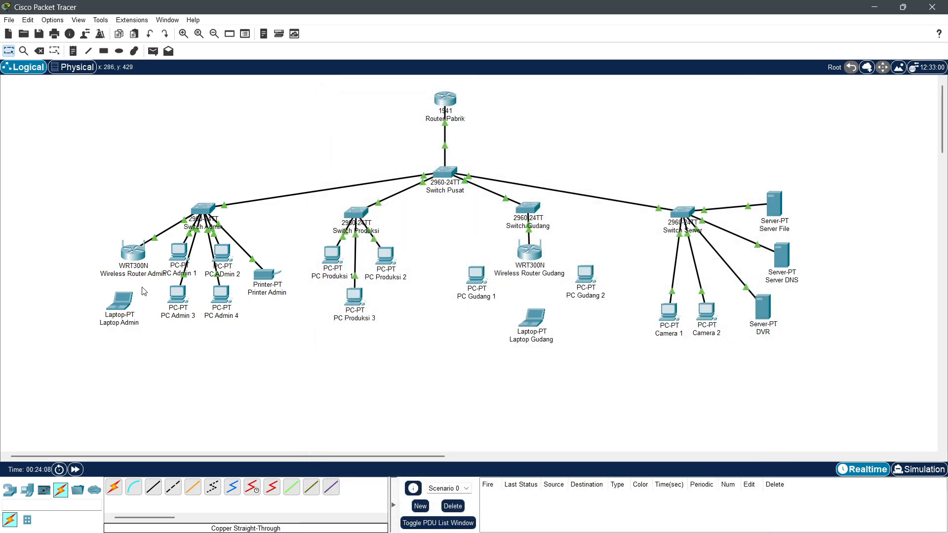
drag(123, 303, 129, 297)
Step: Power off Laptop Admin and replace its network card with a WPC300N wireless module
click(130, 297)
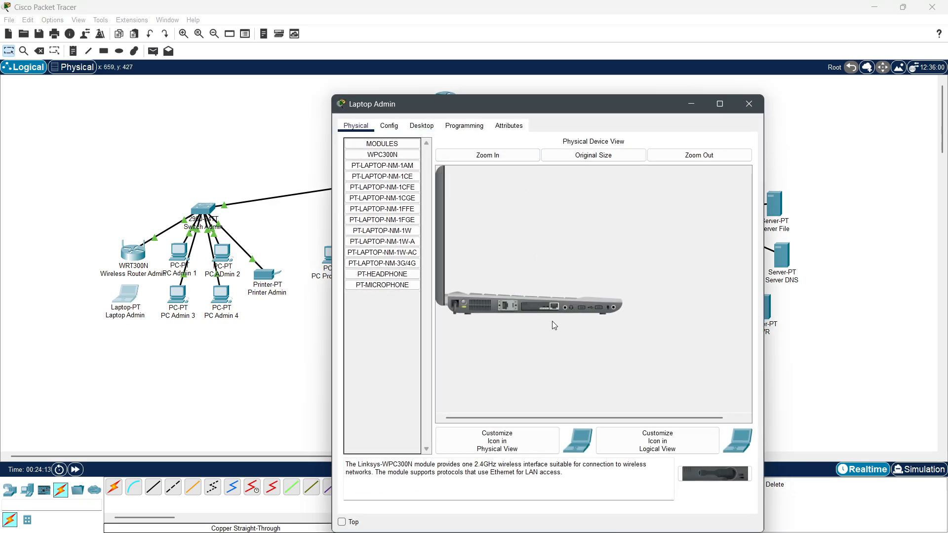
click(464, 301)
drag(542, 308, 384, 327)
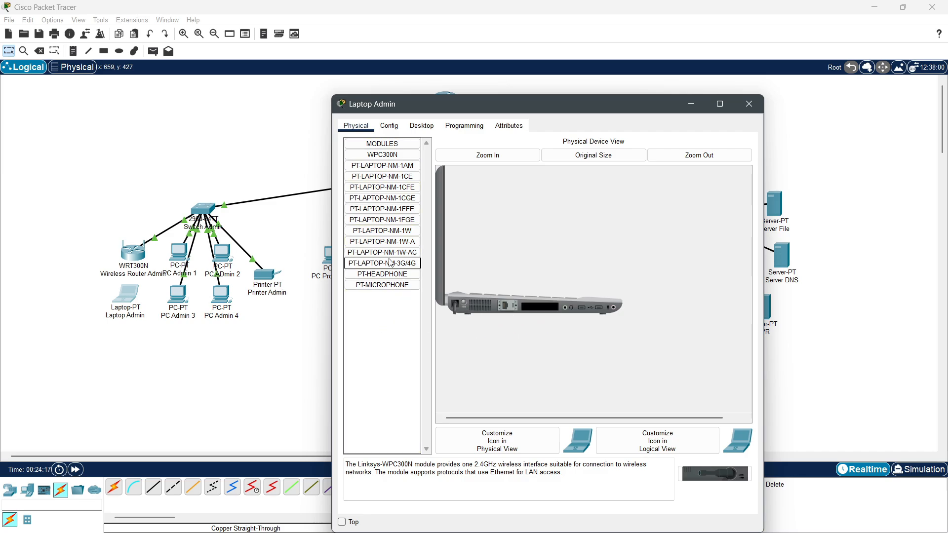
drag(375, 159, 539, 308)
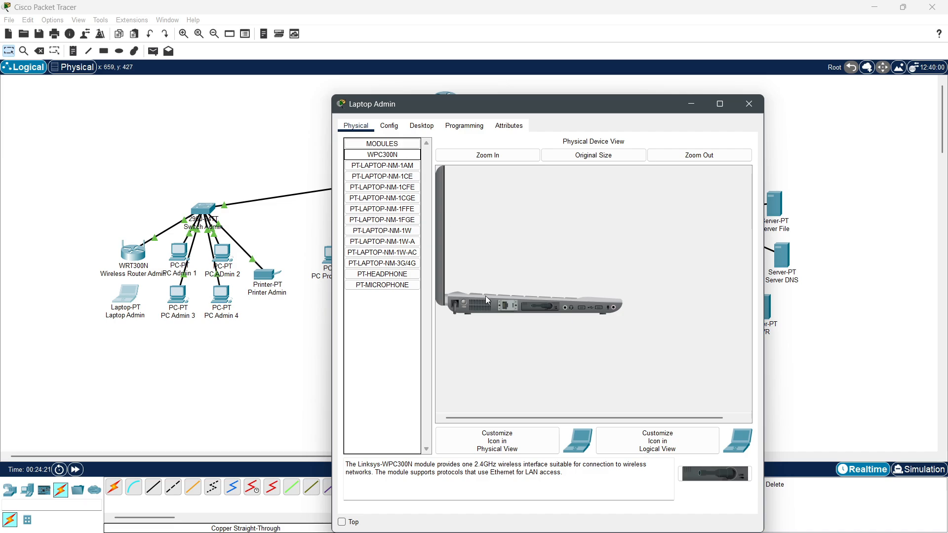
Step: Connect Laptop Admin to the Wifi-Admin network using its network key
click(420, 128)
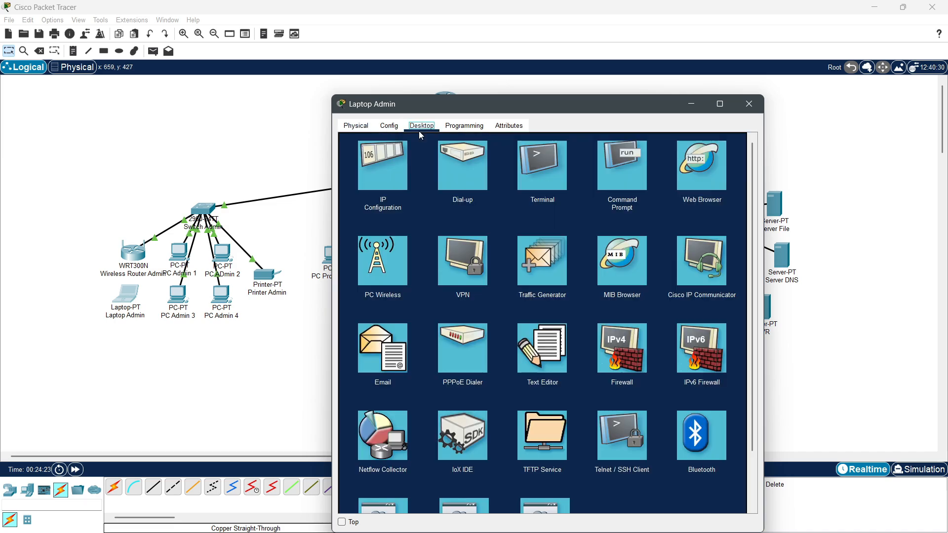
click(396, 257)
click(427, 274)
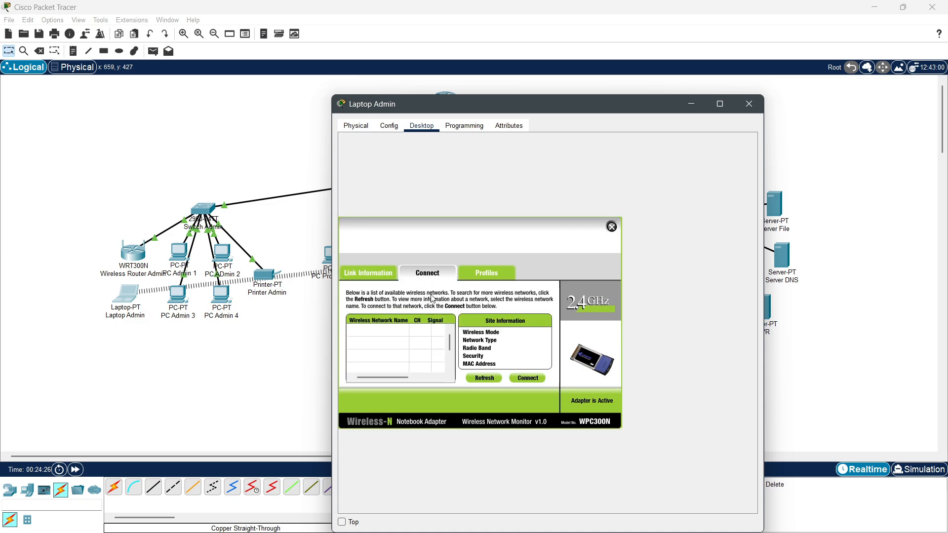
click(486, 379)
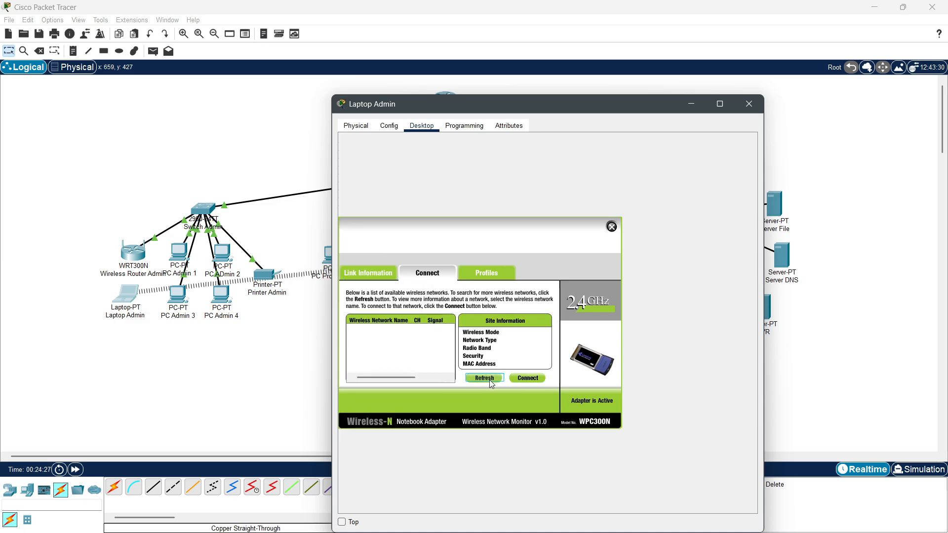
click(426, 338)
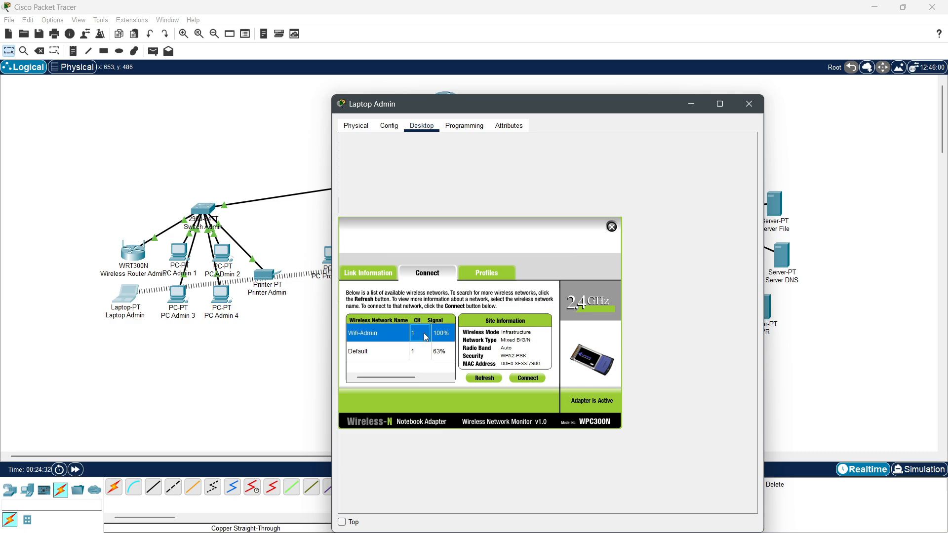
click(541, 380)
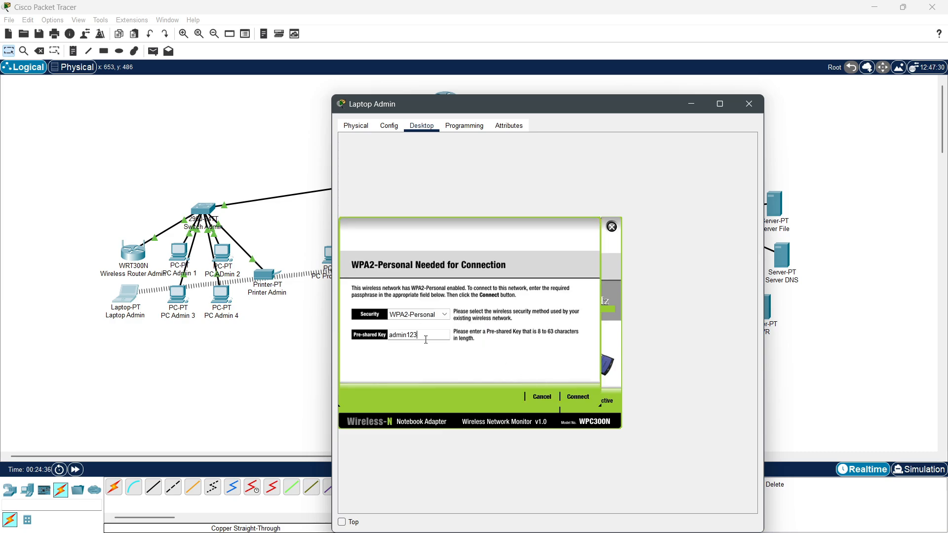
text(admin123)
click(578, 398)
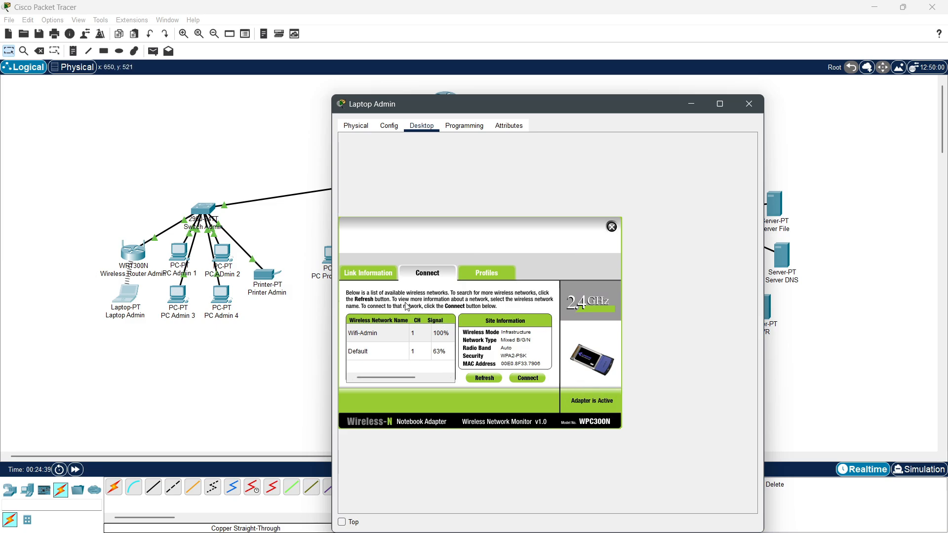
click(612, 227)
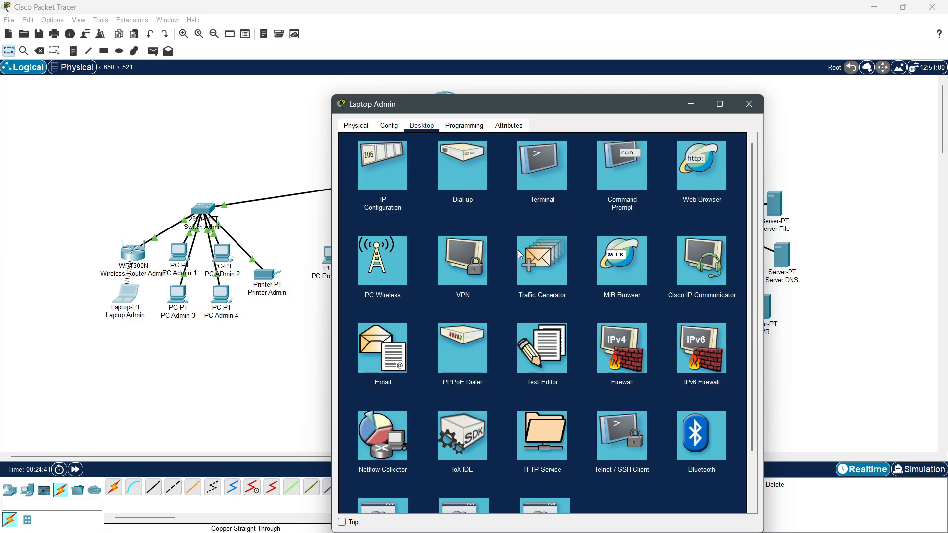
Step: Set Laptop Admin's static IP 192.168.10.17, mask 255.255.255.0, gateway 192.168.10.1
click(381, 171)
click(500, 184)
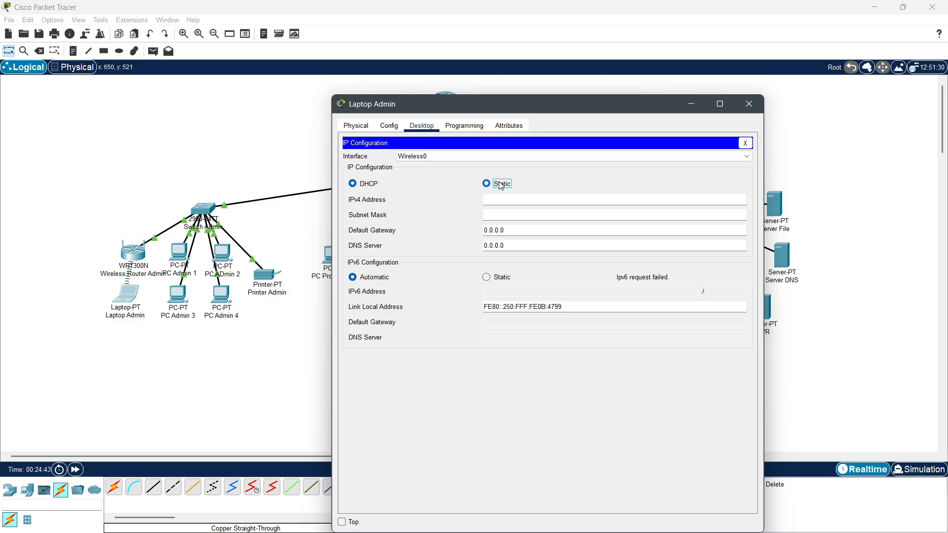
click(509, 201)
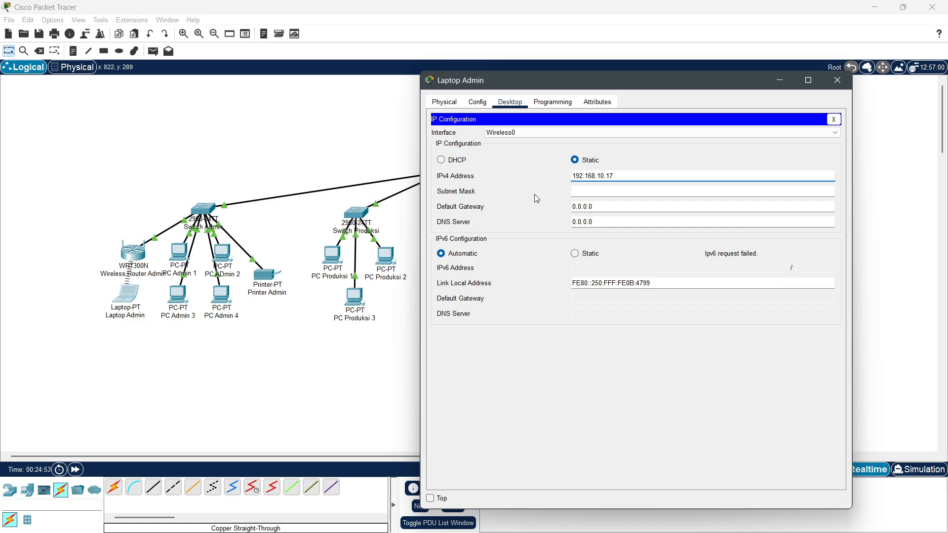
key(Tab)
key(Tab)
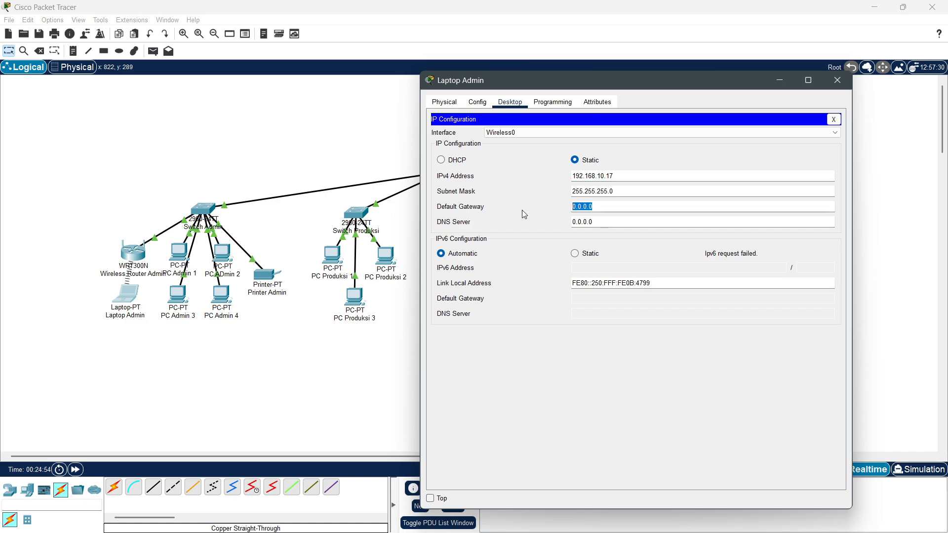
text(192.168.10.1)
click(838, 79)
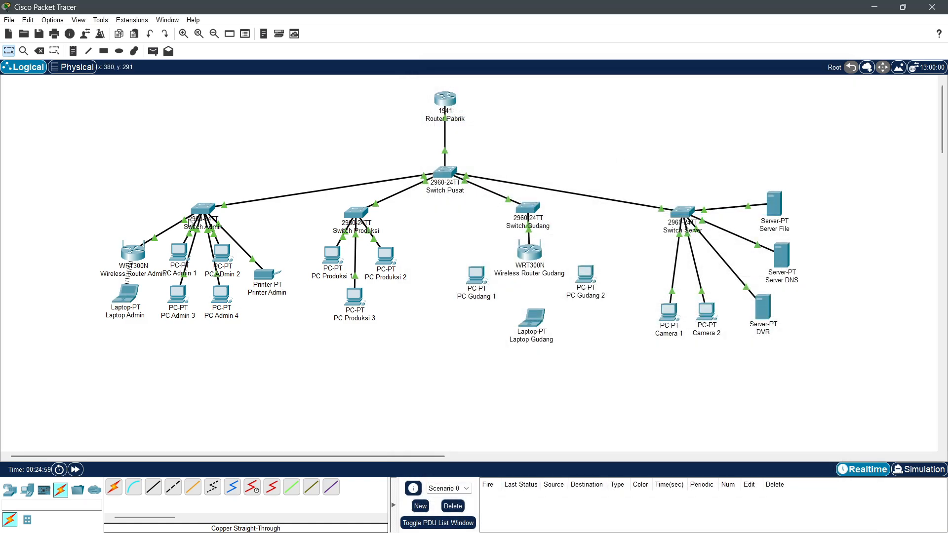
Step: Send simple test PDUs to PC Admin 3, PC Admin 1 and Printer Admin
click(153, 51)
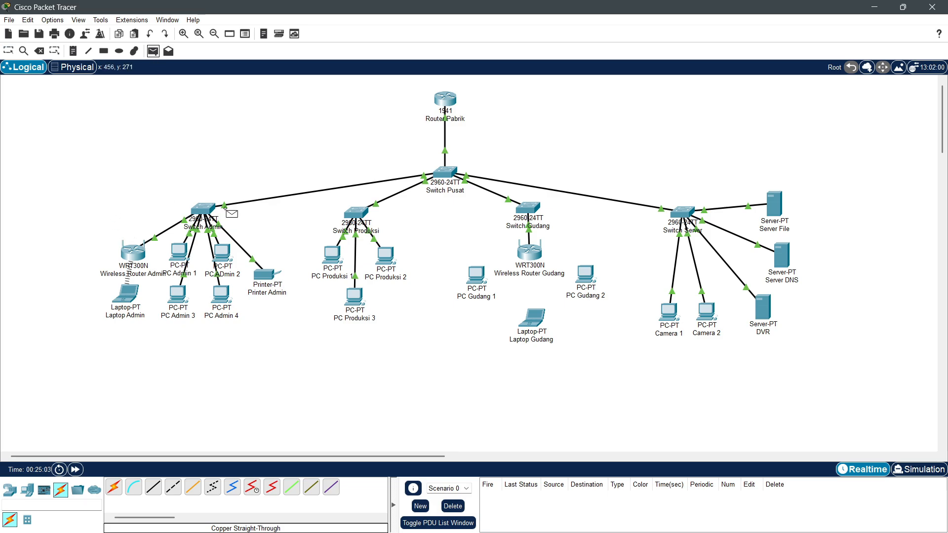
click(125, 294)
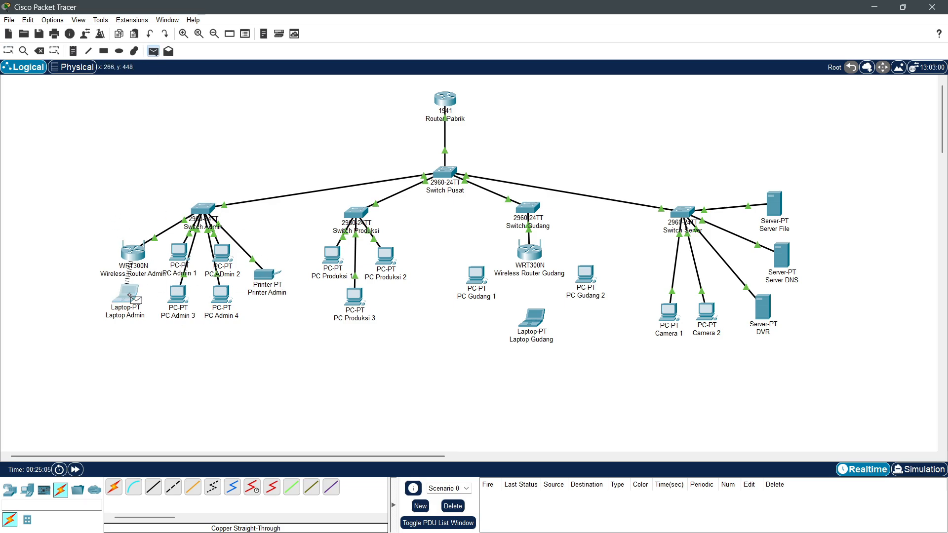
click(178, 295)
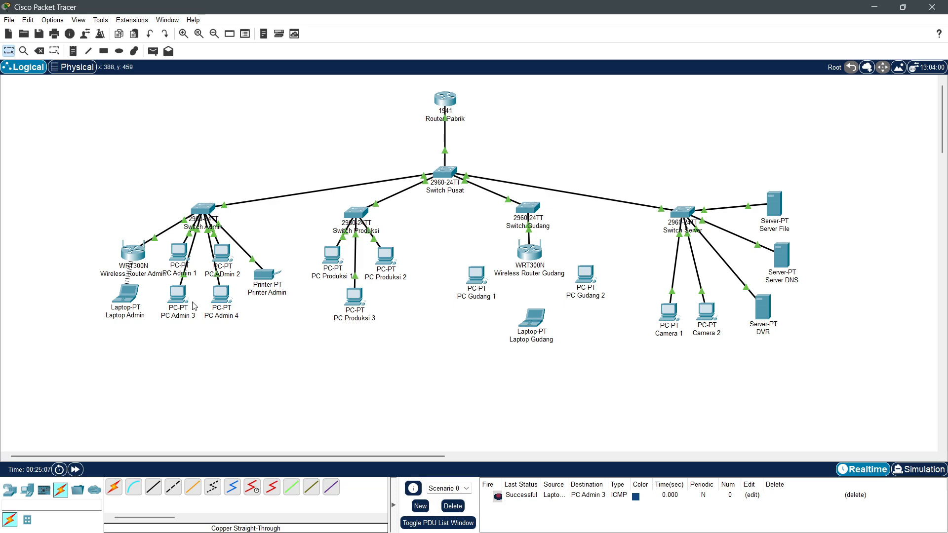
click(154, 51)
click(223, 254)
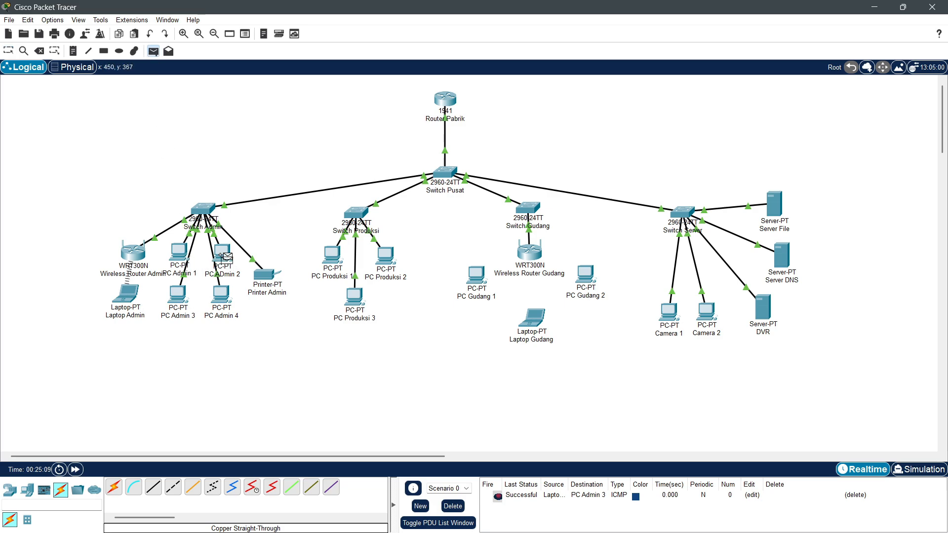
click(183, 257)
click(153, 51)
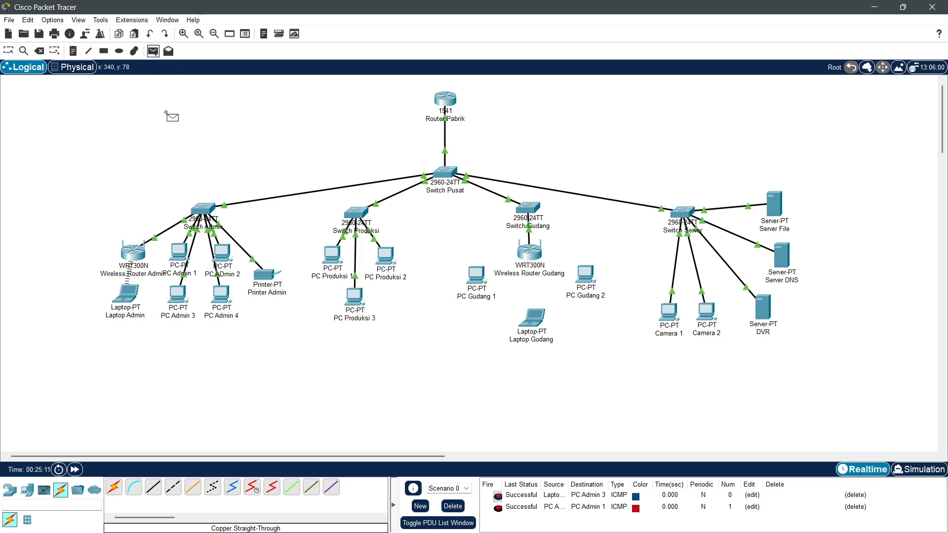
click(181, 252)
click(262, 275)
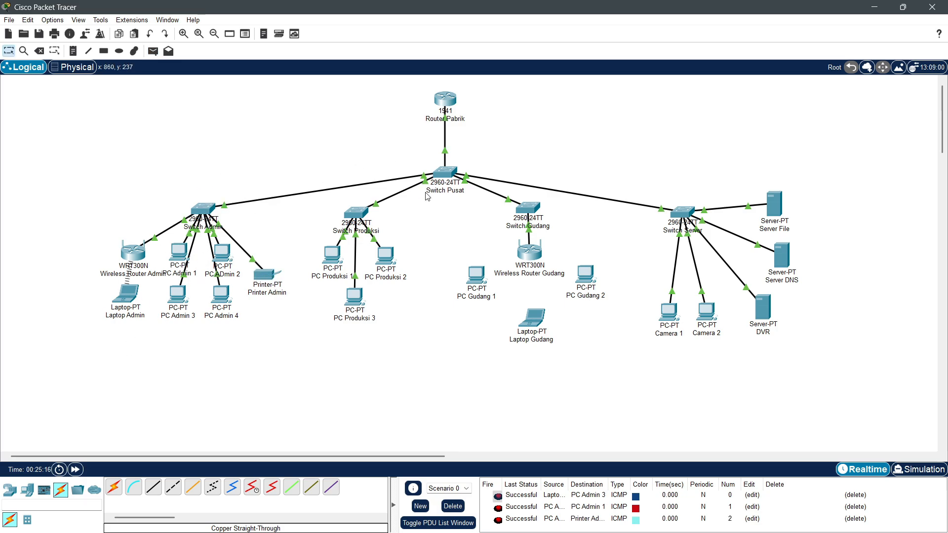
Step: Select Switch Produksi with its three PCs and shift the group right
drag(354, 214, 420, 310)
drag(356, 298, 372, 299)
click(396, 310)
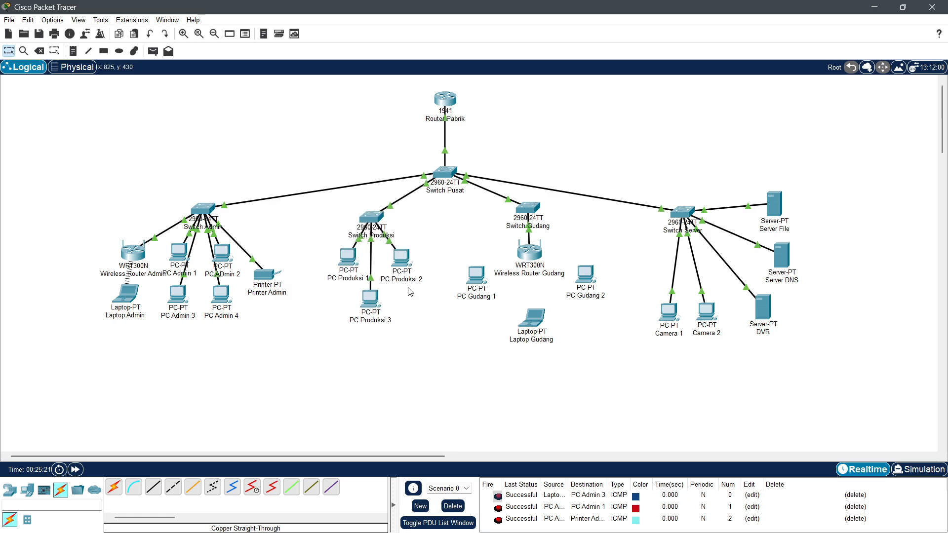
Step: In Switch Produksi's CLI, run enable and configure terminal
click(374, 219)
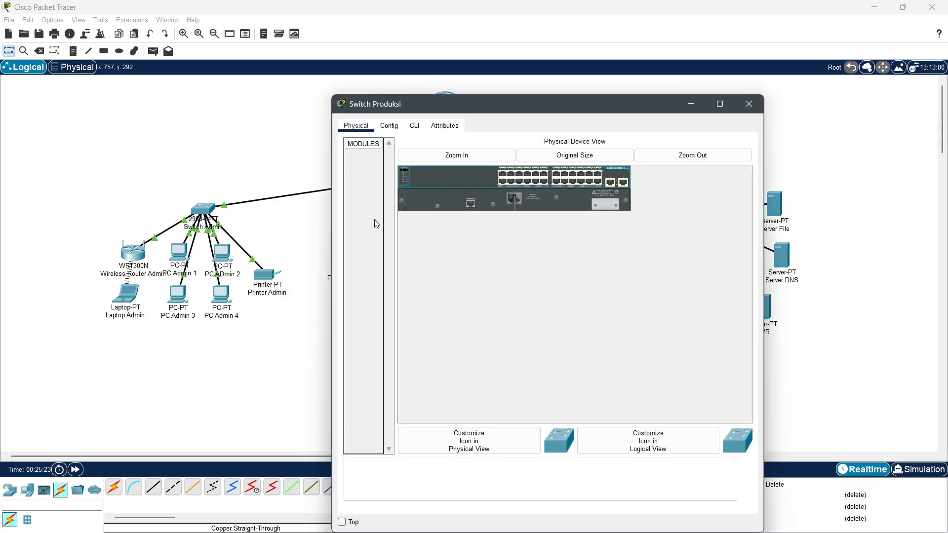
click(396, 131)
click(414, 128)
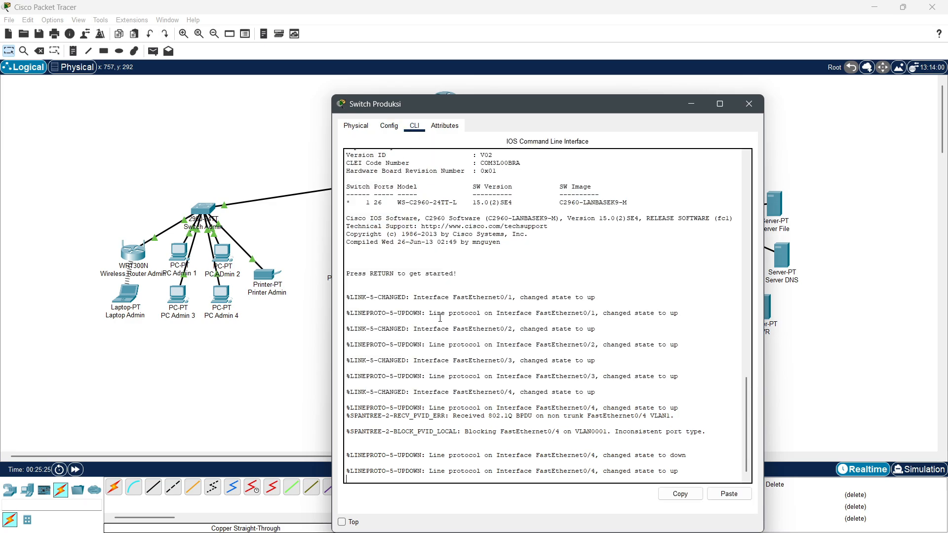
key(Return)
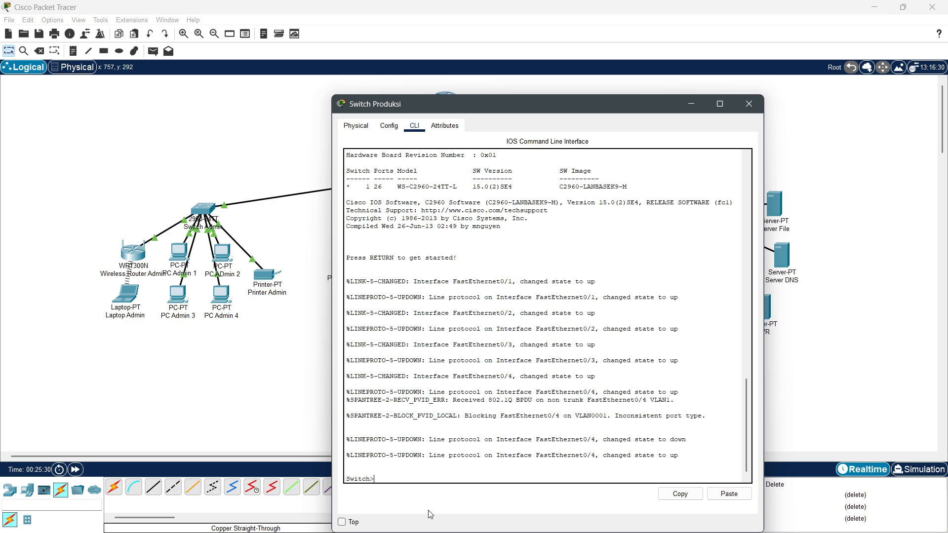
text(enable)
key(Return)
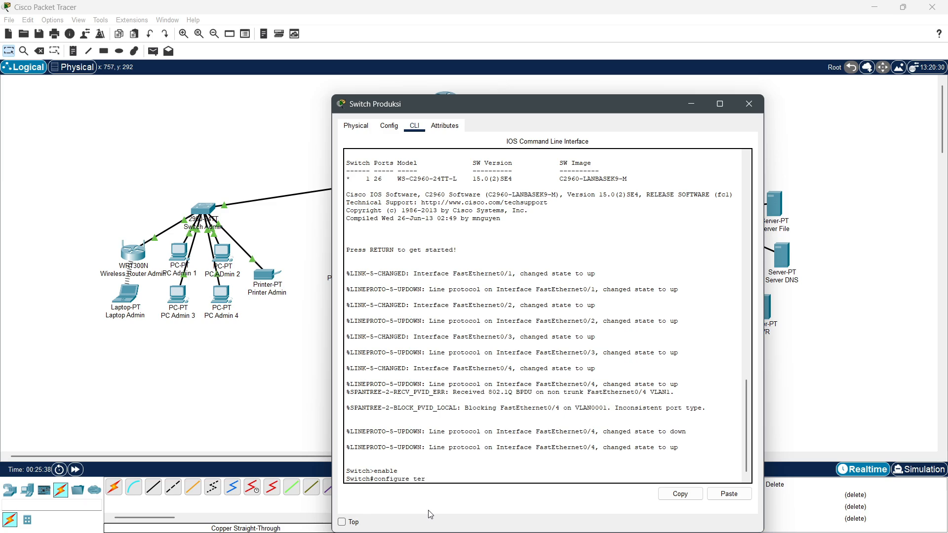
text(configure terminal)
key(Return)
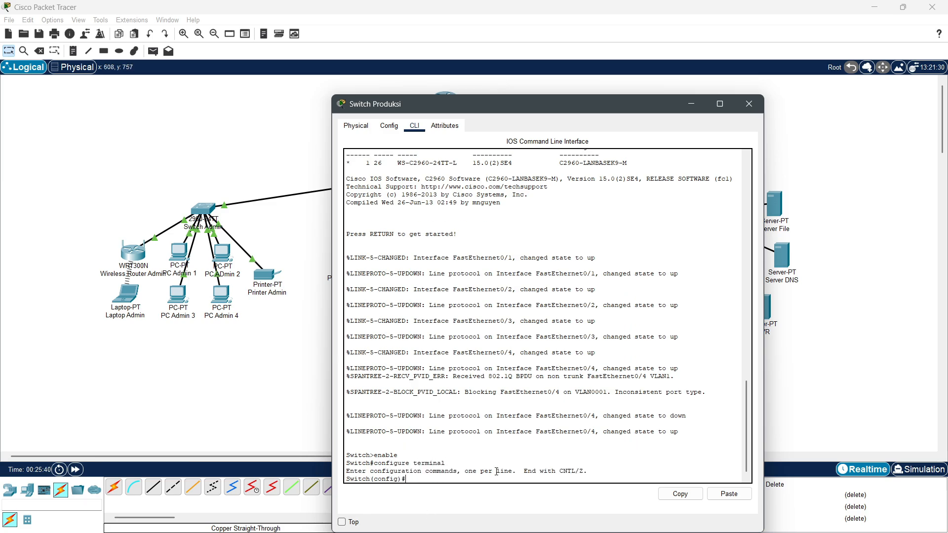
Step: Select interface FastEthernet0/1 in the switch's Config and return to the CLI
drag(480, 113, 555, 74)
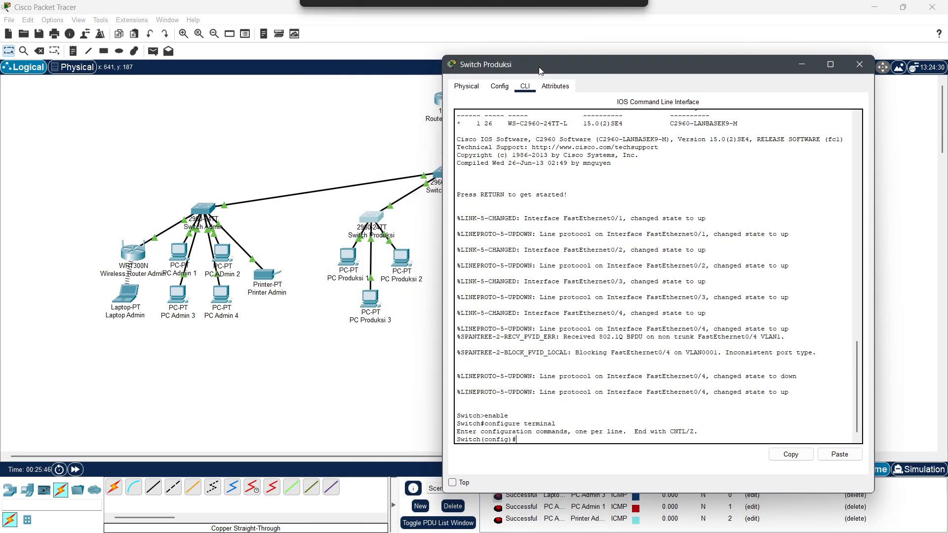
click(366, 254)
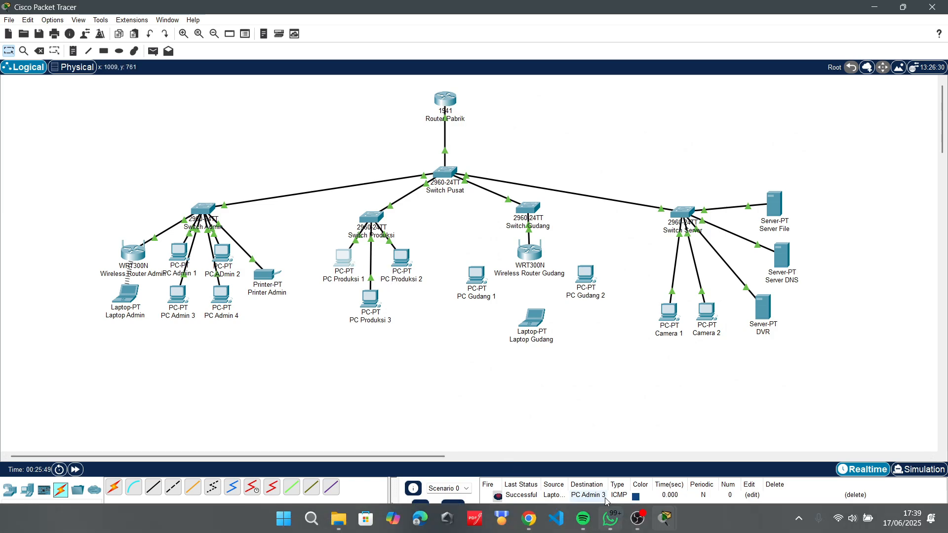
click(369, 218)
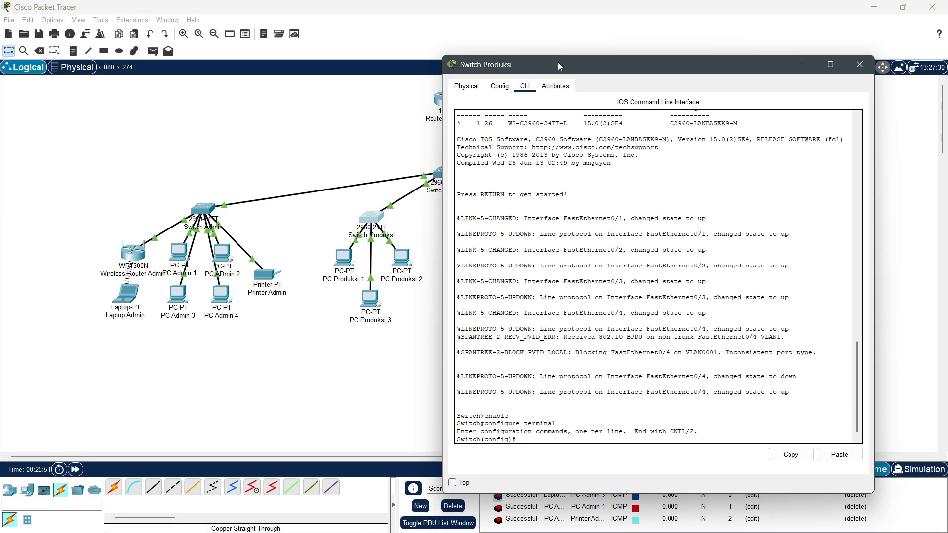
drag(558, 61, 553, 39)
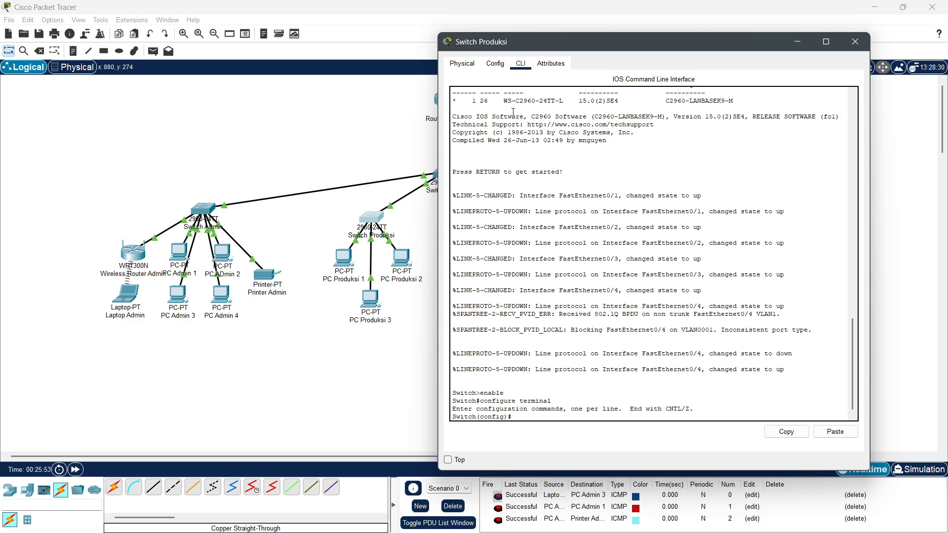
click(496, 65)
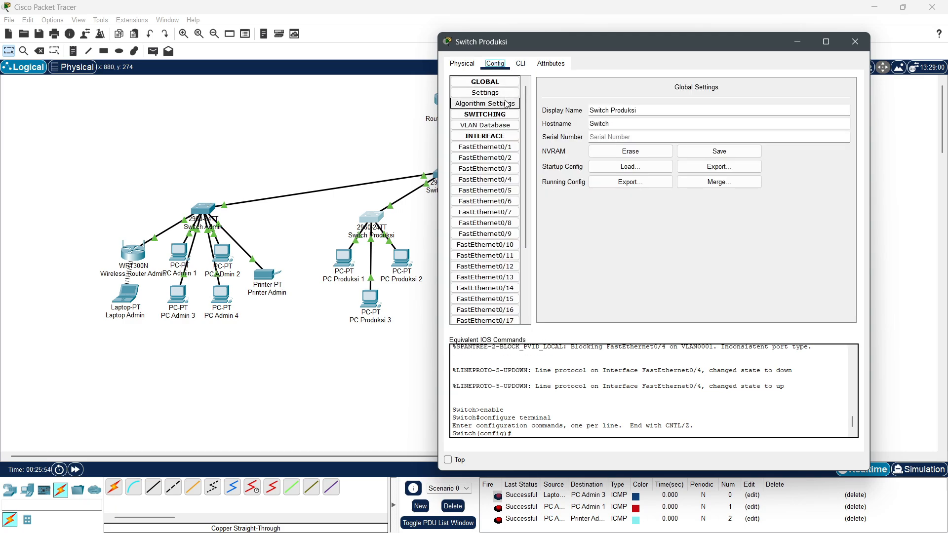
click(495, 148)
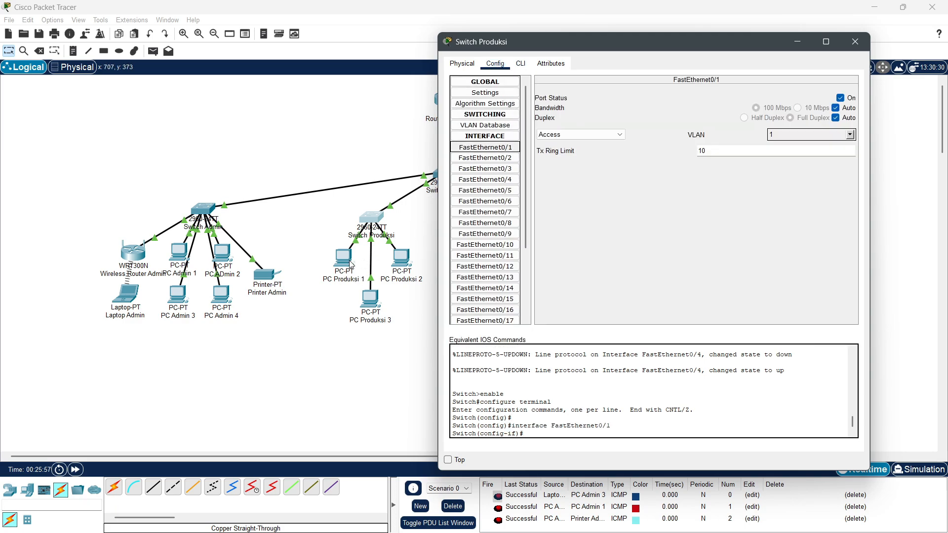
click(520, 64)
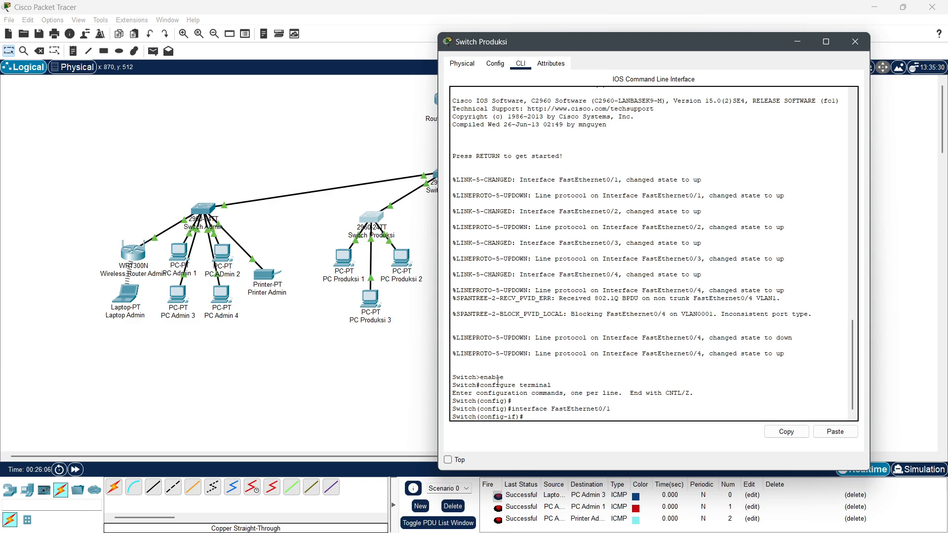
Step: Create VLAN 20 named PRODUKSI on Switch Produksi
text(t)
text(chport mode acce)
text(s)
key(BackSpace)
key(BackSpace)
key(BackSpace)
key(BackSpace)
key(BackSpace)
key(BackSpace)
key(BackSpace)
key(BackSpace)
key(BackSpace)
key(BackSpace)
key(BackSpace)
key(BackSpace)
key(BackSpace)
key(BackSpace)
key(BackSpace)
key(BackSpace)
key(BackSpace)
key(BackSpace)
key(BackSpace)
key(BackSpace)
text(exit)
key(Return)
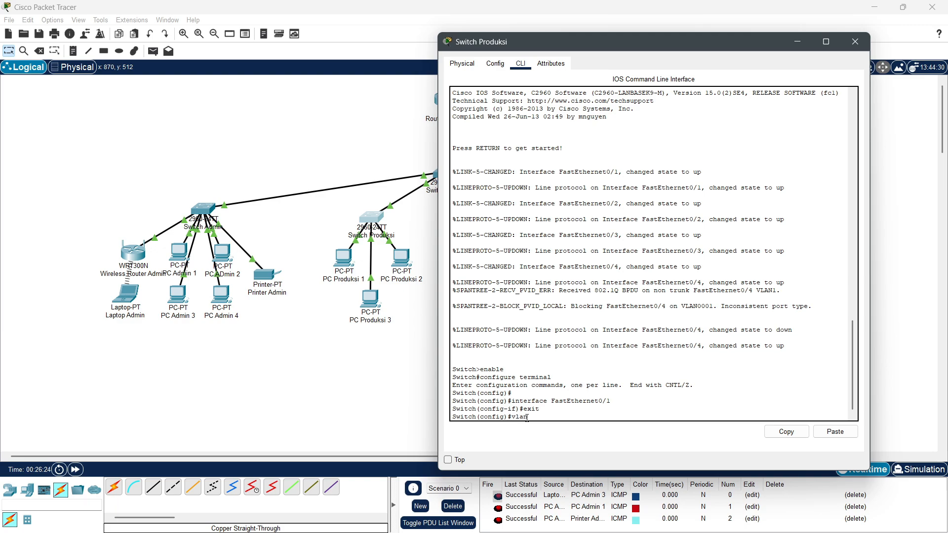
text(vlan 20)
key(Return)
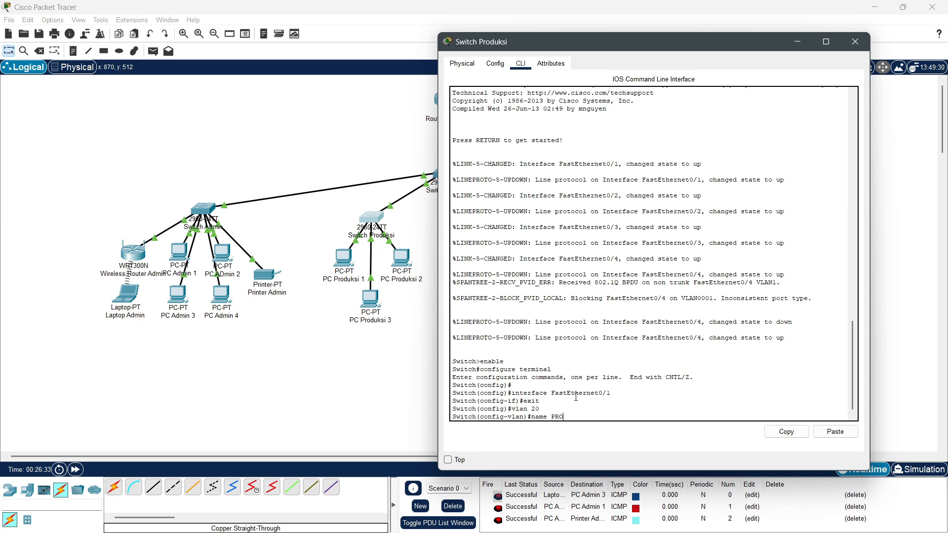
text(DUKSI)
key(Return)
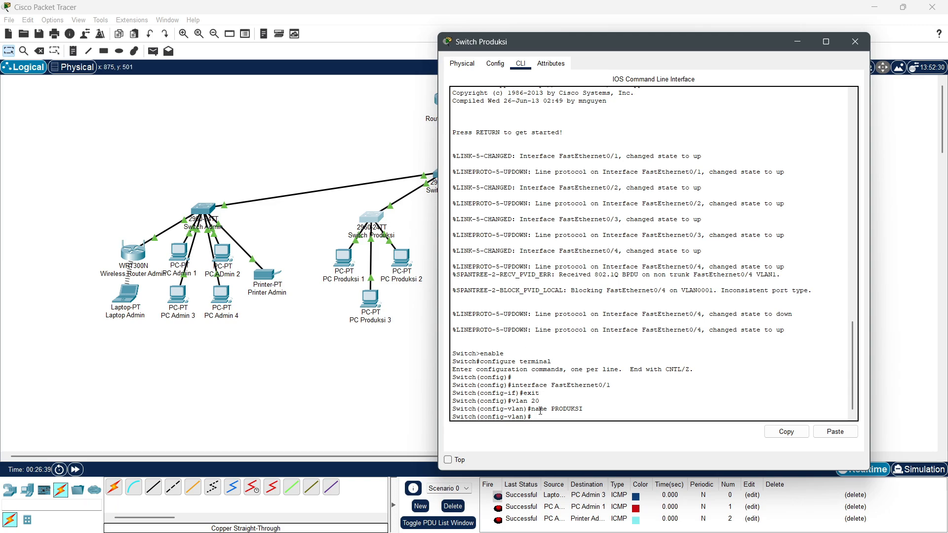
text(it)
key(Return)
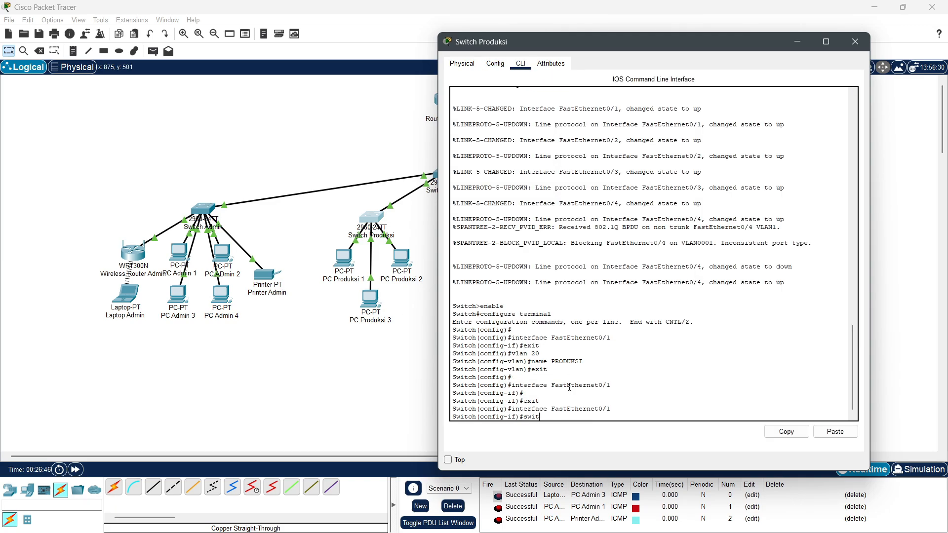
Step: Make FastEthernet0/1–0/3 access ports with switchport access vlan 20
text(port mode access)
key(Return)
key(Up)
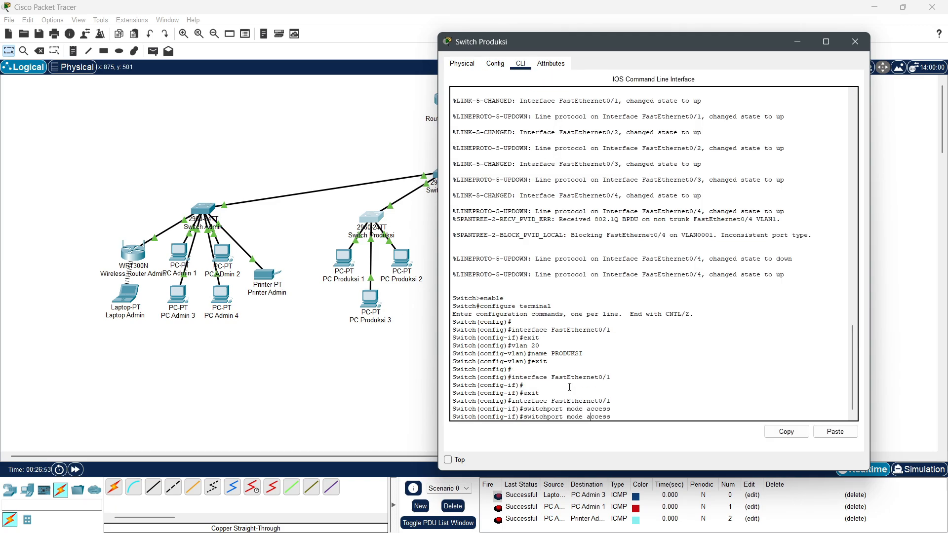
text(vlan 20)
key(Return)
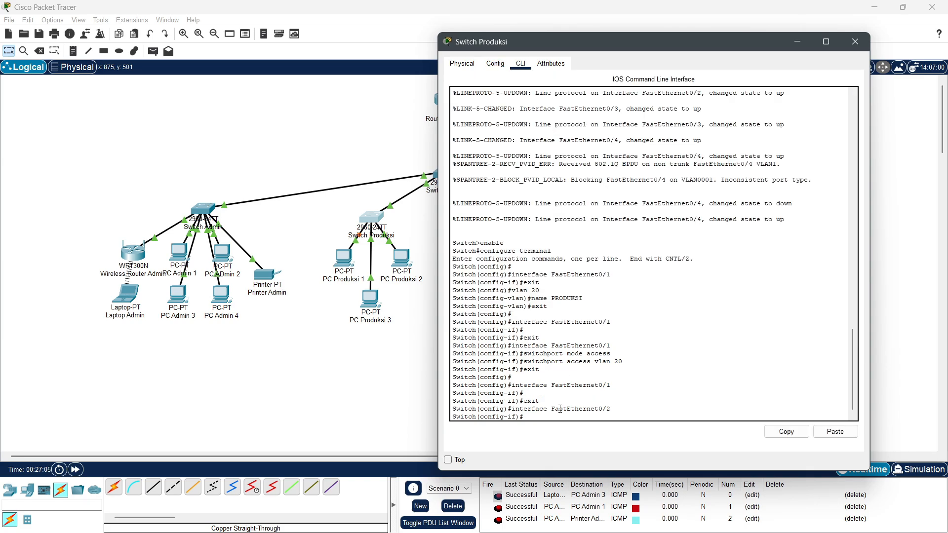
key(Return)
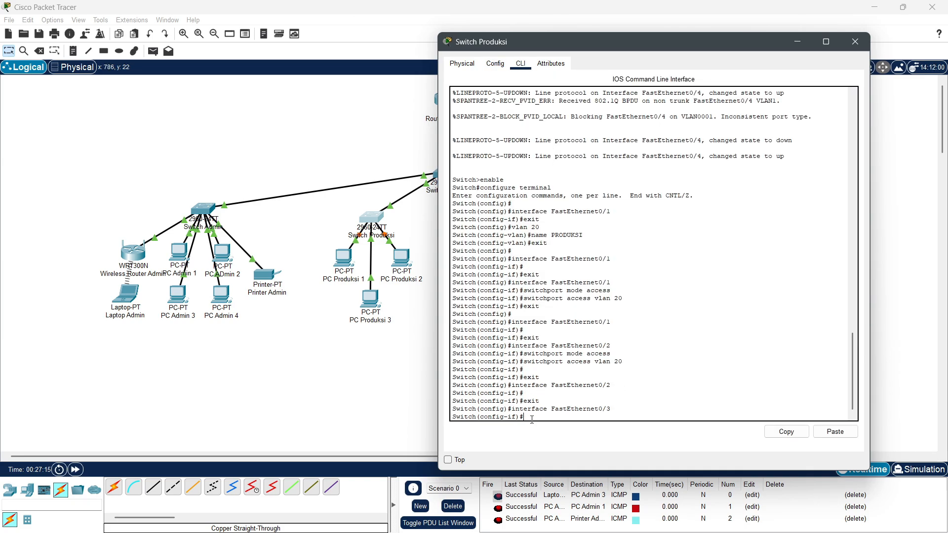
key(Return)
text(switchport access vlan 20)
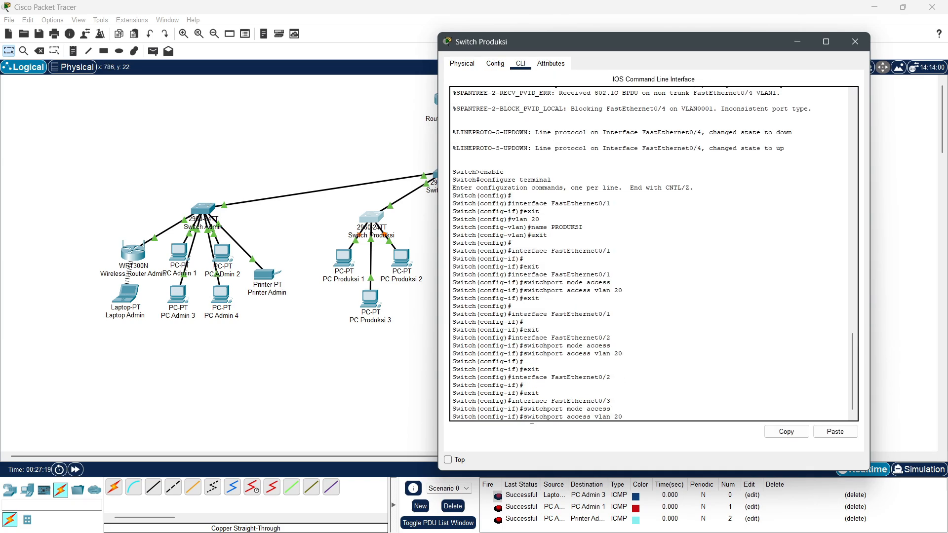
key(Return)
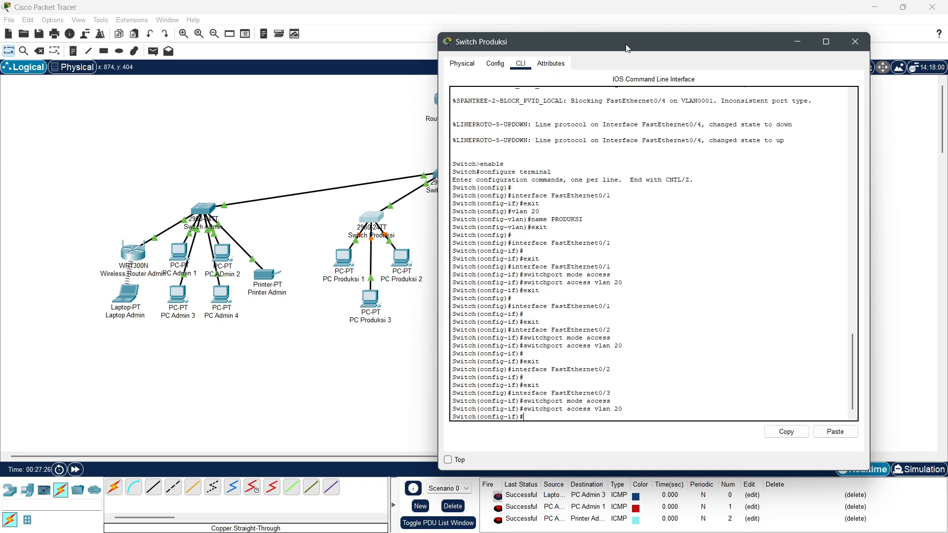
Step: Check FastEthernet0/3 and FastEthernet0/4 trunk settings, then close the switch window
mouse_move(627, 48)
mouse_down()
mouse_move(660, 77)
mouse_move(632, 53)
mouse_move(597, 64)
mouse_move(627, 56)
mouse_up()
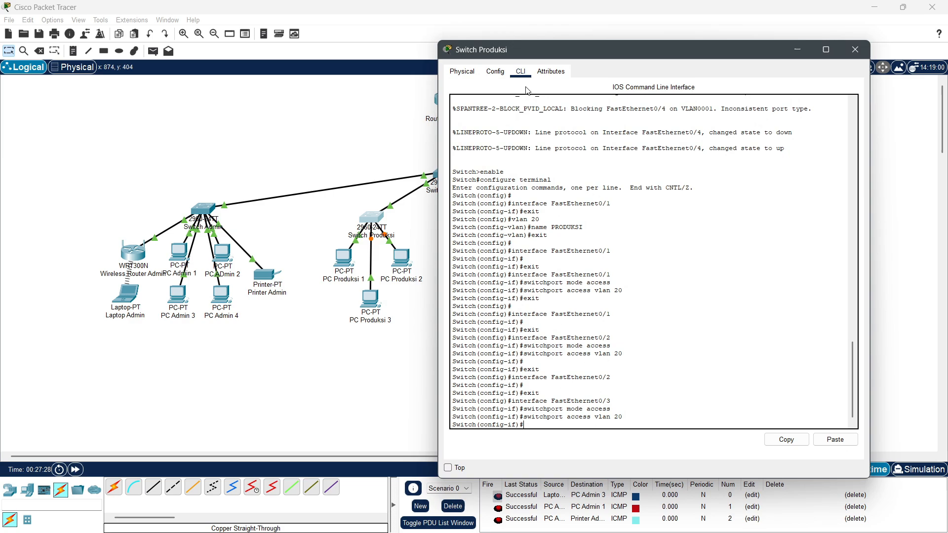
click(496, 71)
drag(544, 55, 320, 289)
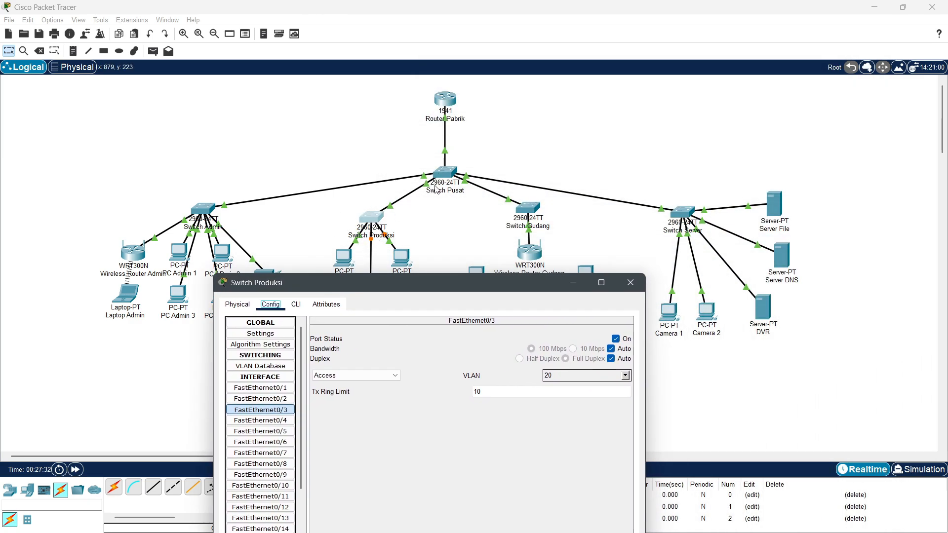
drag(374, 283, 618, 77)
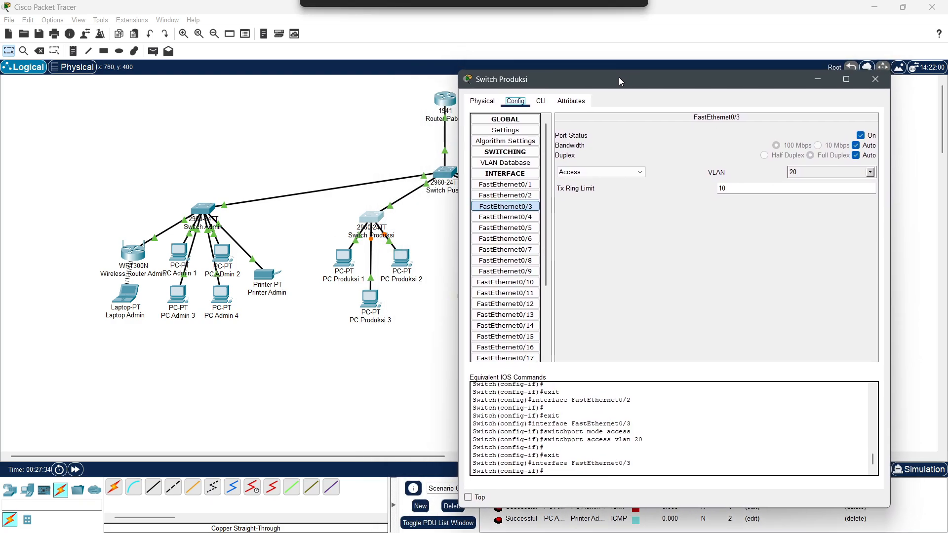
click(533, 218)
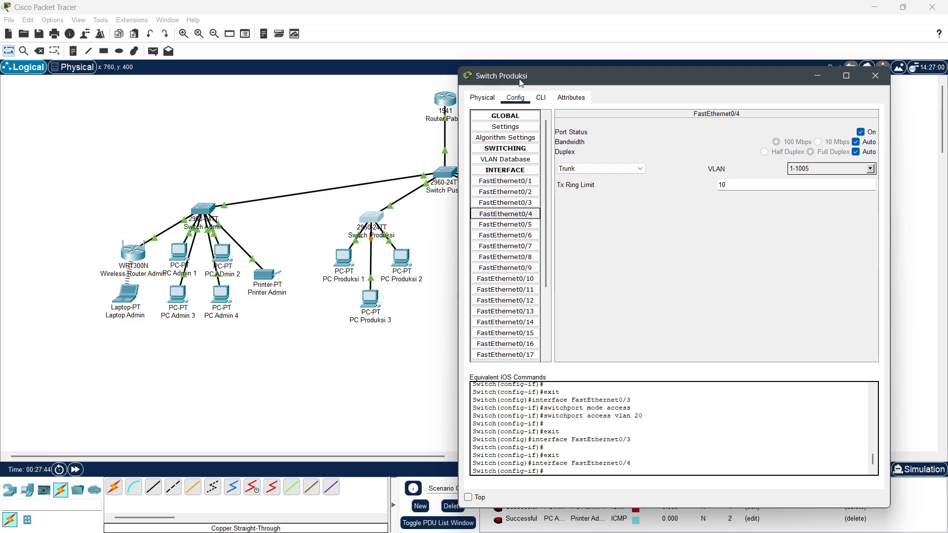
drag(735, 94, 674, 94)
click(814, 78)
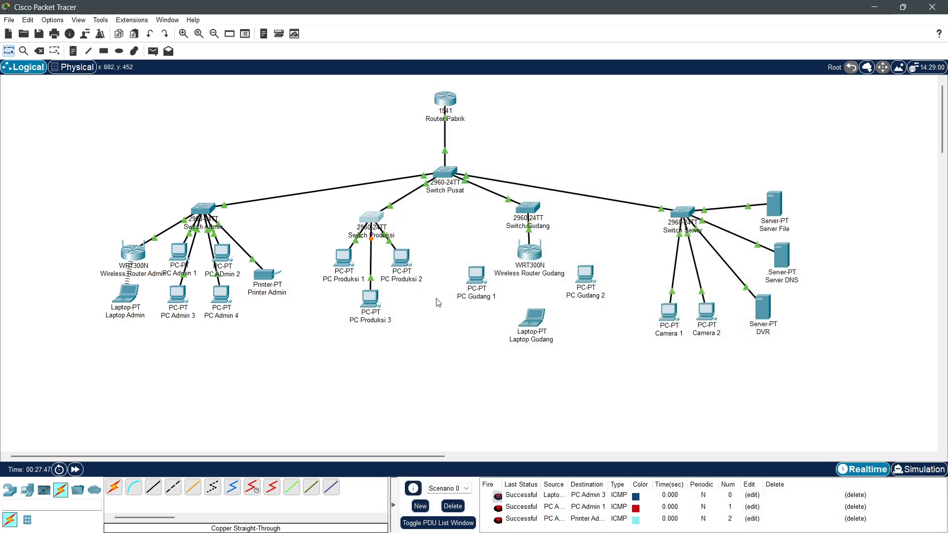
Step: Set PC Produksi 1's default gateway to 192.168.20.1
click(340, 257)
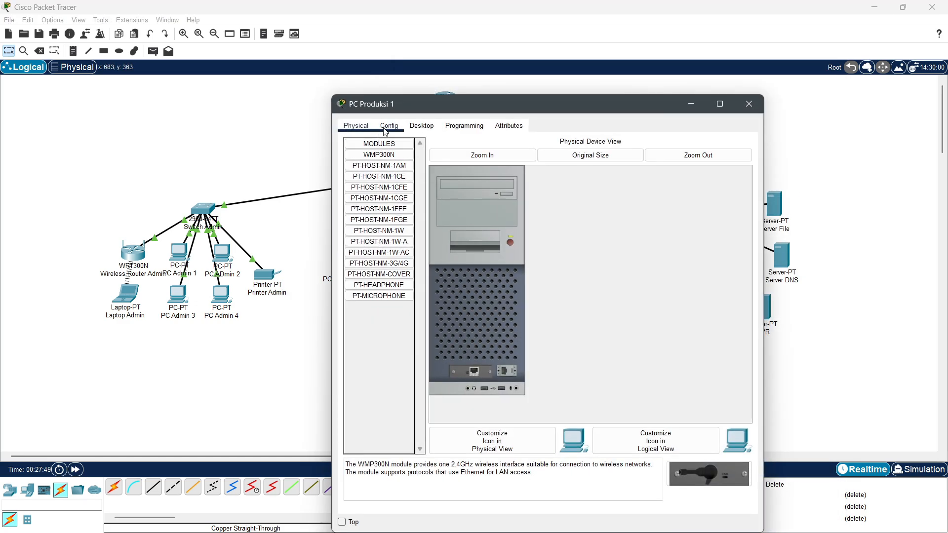
click(419, 125)
click(393, 166)
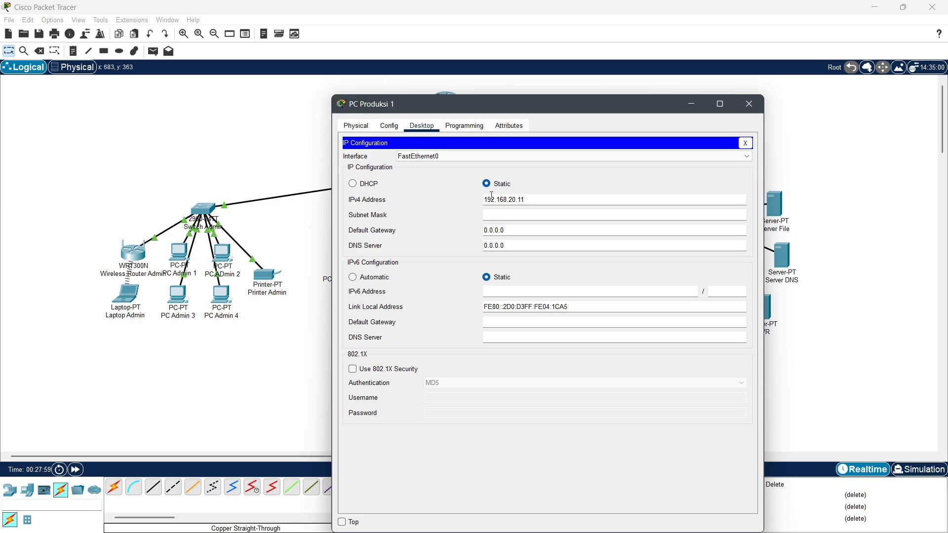
drag(524, 200, 460, 203)
key(ctrl+c)
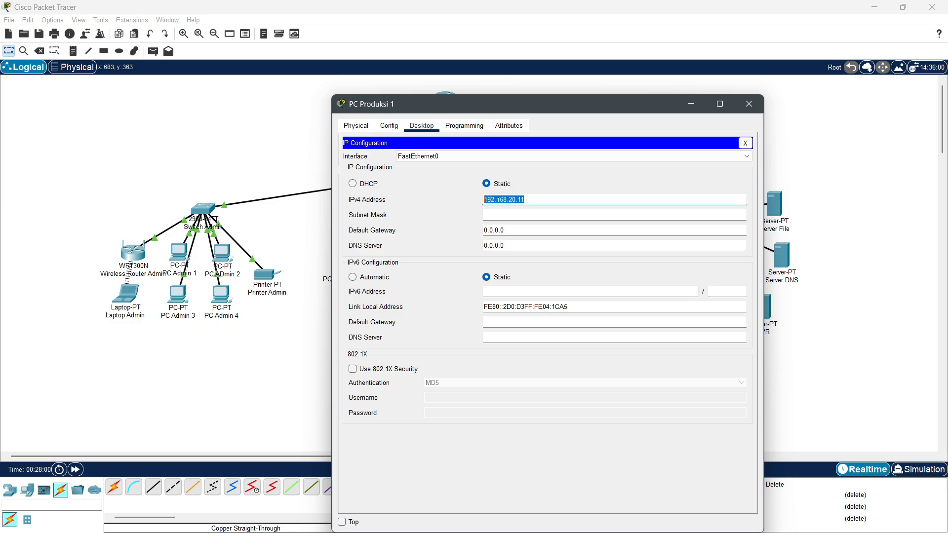
drag(543, 231, 486, 236)
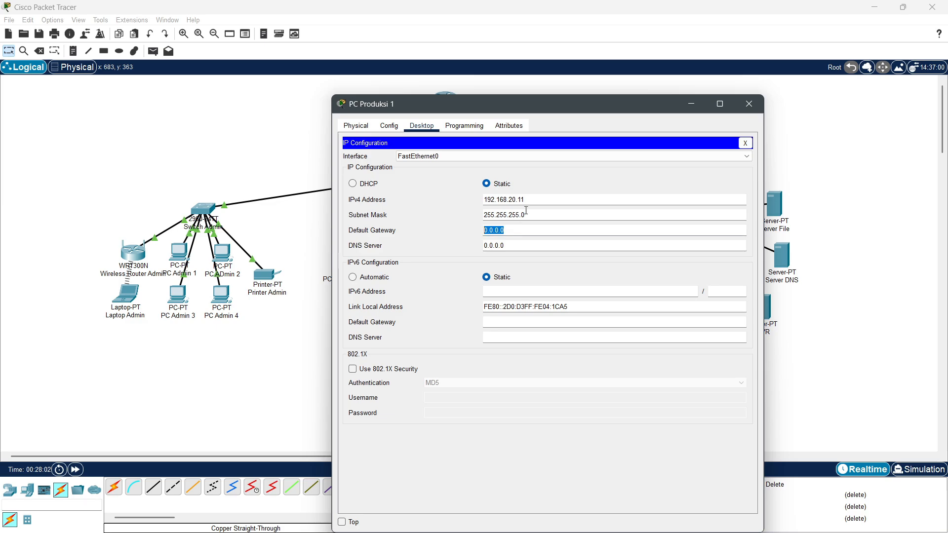
key(ctrl+v)
drag(466, 101, 575, 72)
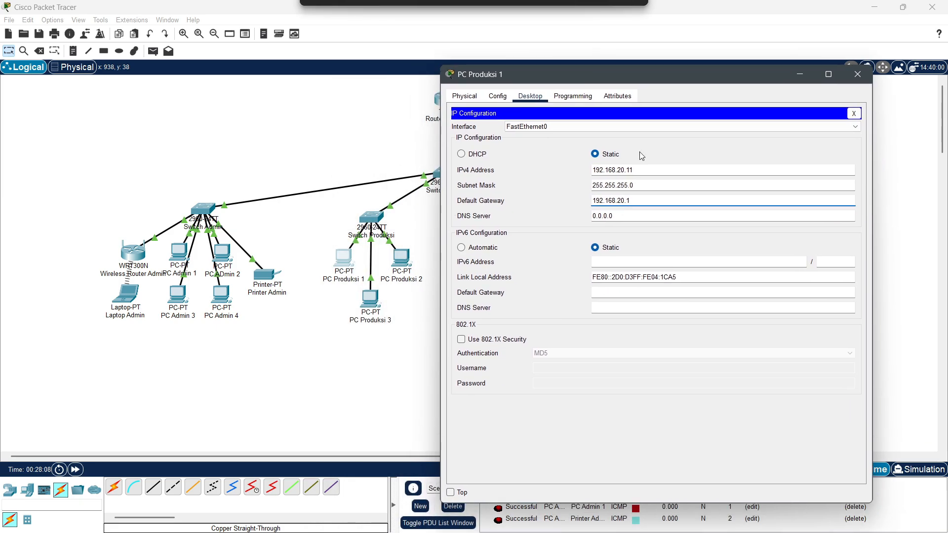
click(857, 76)
Step: Give PC Produksi 2 IP 192.168.20.12 with gateway 192.168.20.1
click(402, 256)
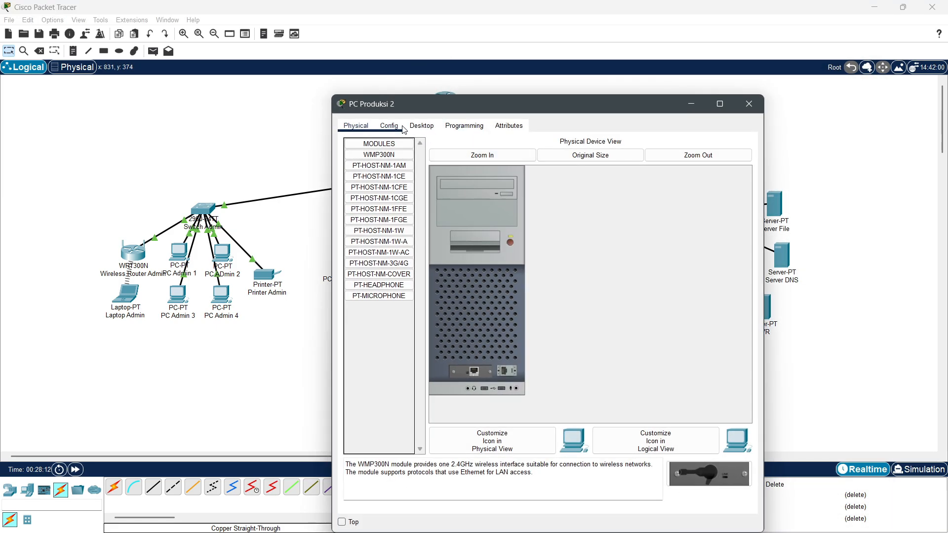
click(421, 126)
click(381, 170)
click(525, 200)
text(192.168.20.12)
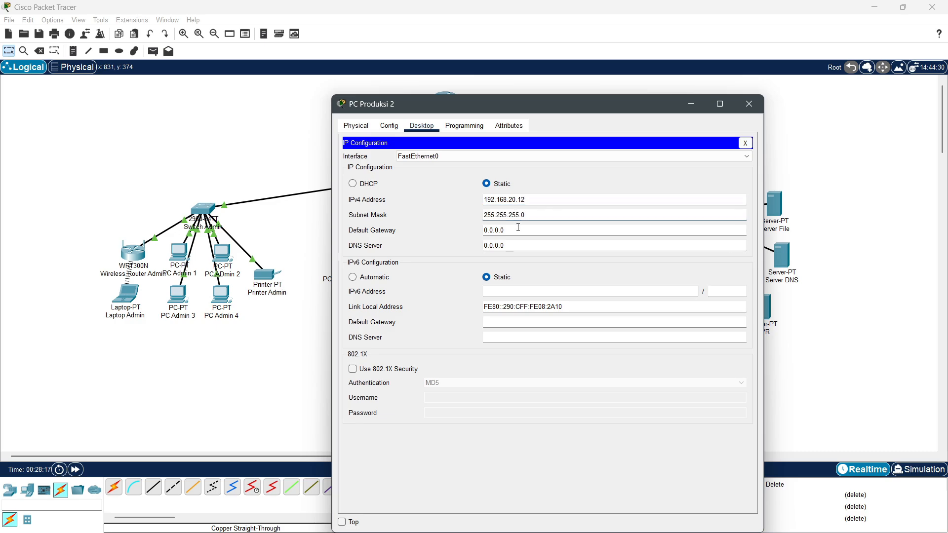
triple_click(518, 227)
text(192.168.20.1)
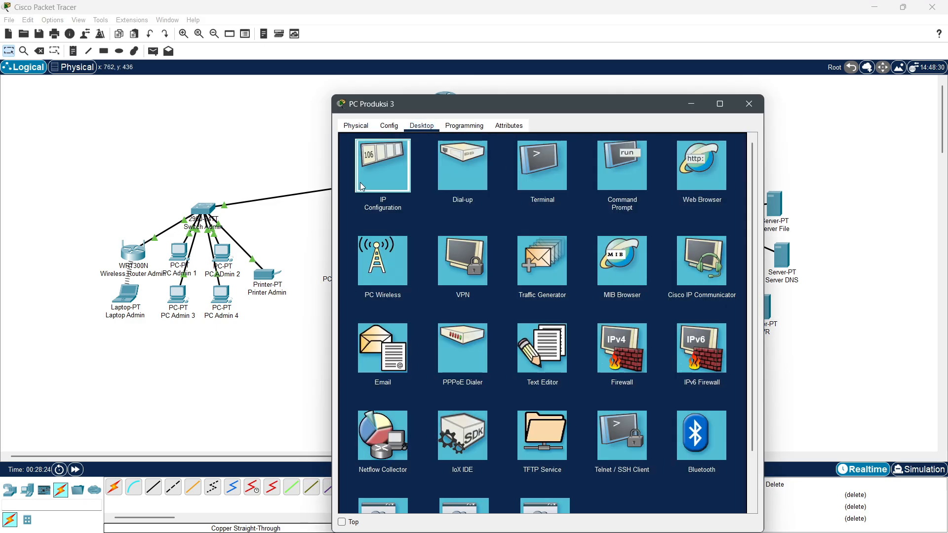
Step: Enter 192.168.20.11 in PC Produksi 3's IP configuration
click(383, 164)
triple_click(529, 227)
text(192.168.20.11)
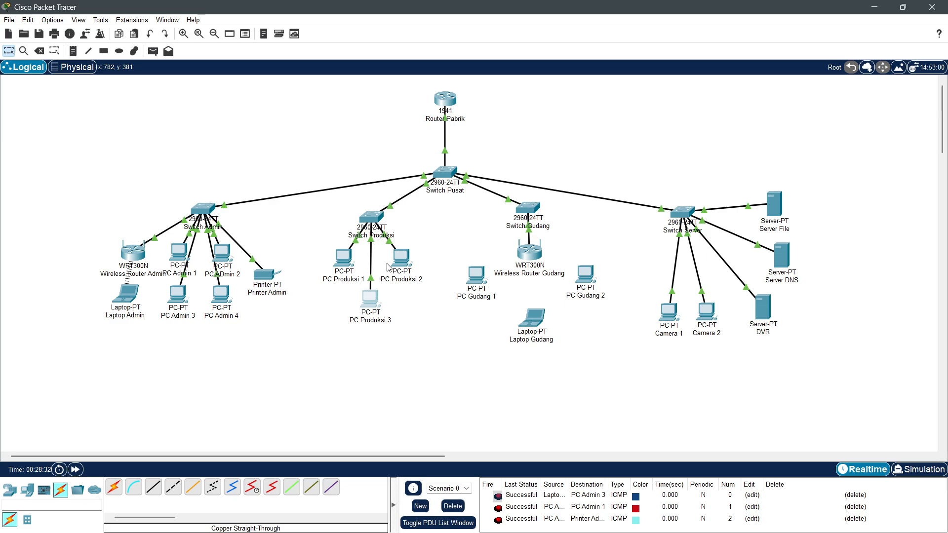
click(153, 52)
Step: Clear old PDUs and add test packets between the production PCs and an admin PC
click(453, 506)
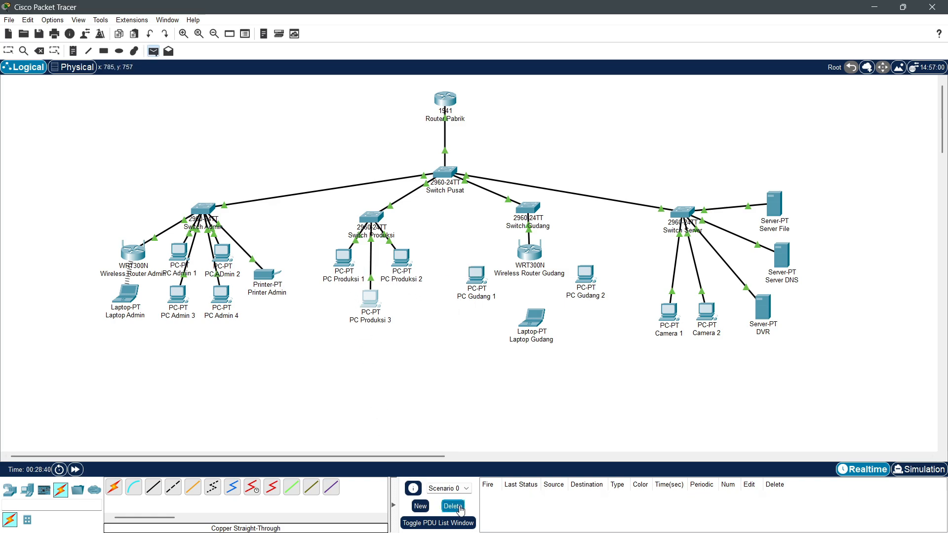
click(345, 258)
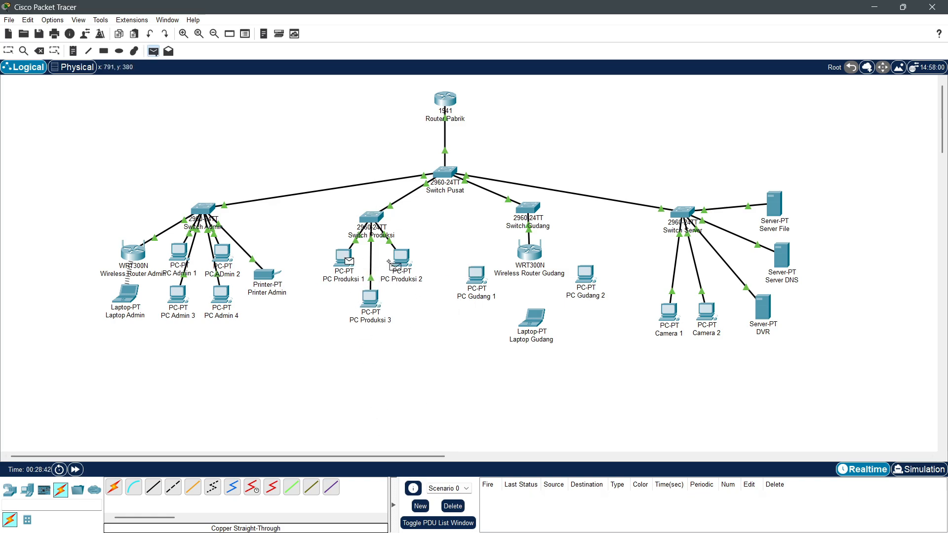
click(402, 258)
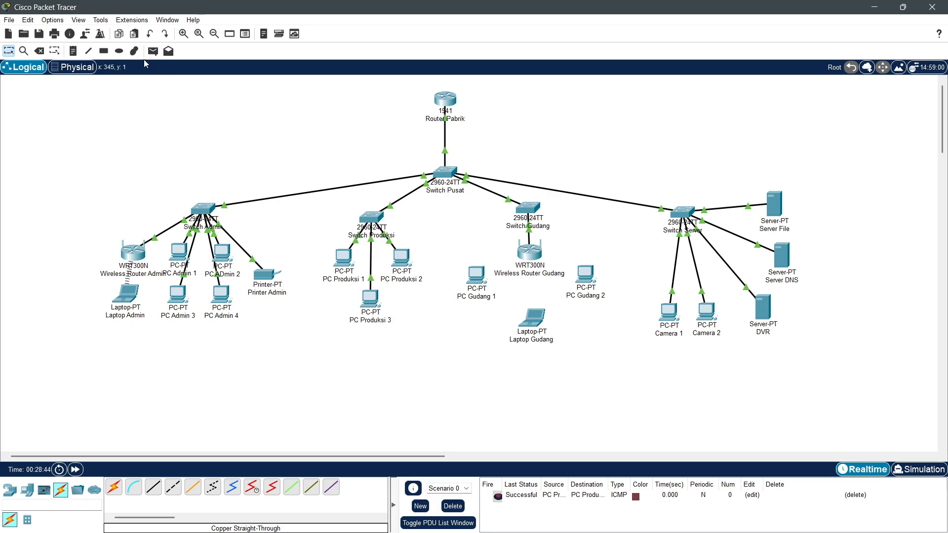
click(154, 51)
click(371, 298)
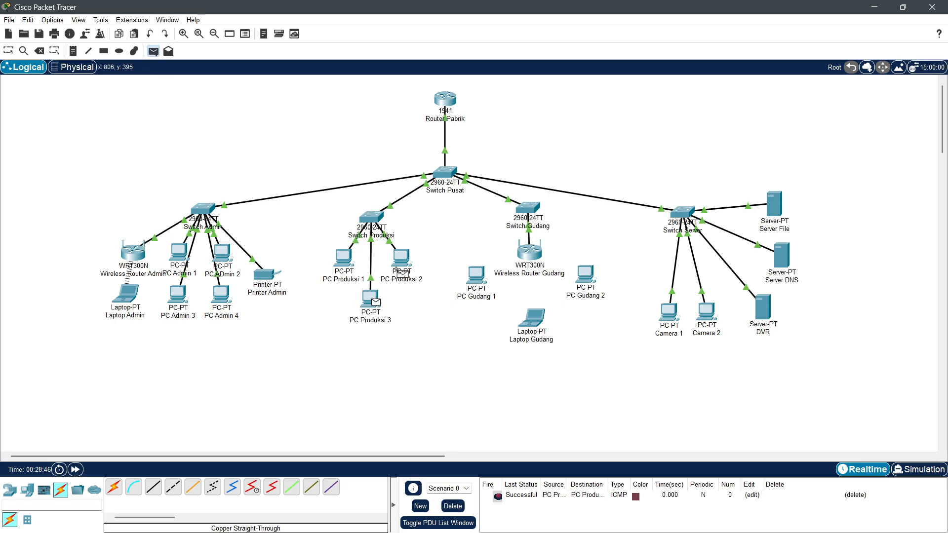
click(401, 262)
click(153, 50)
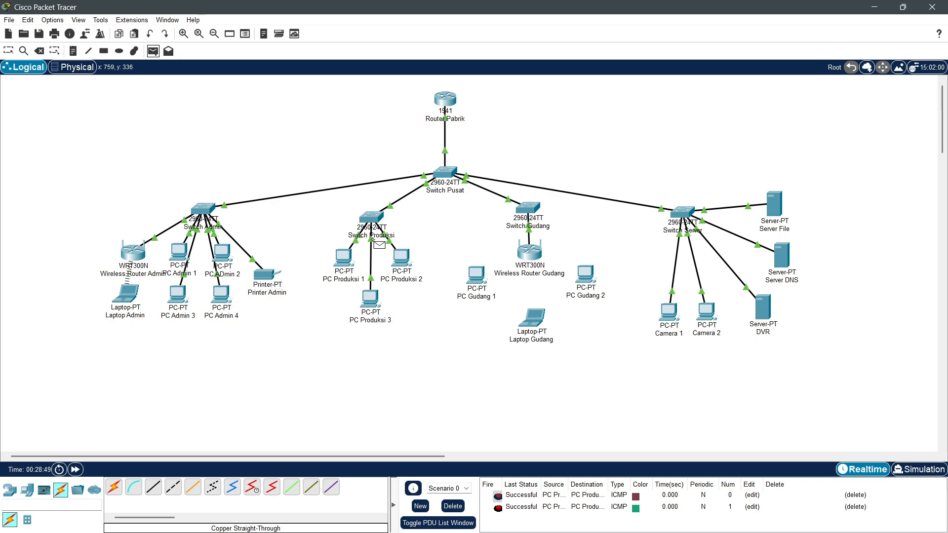
click(223, 254)
click(344, 265)
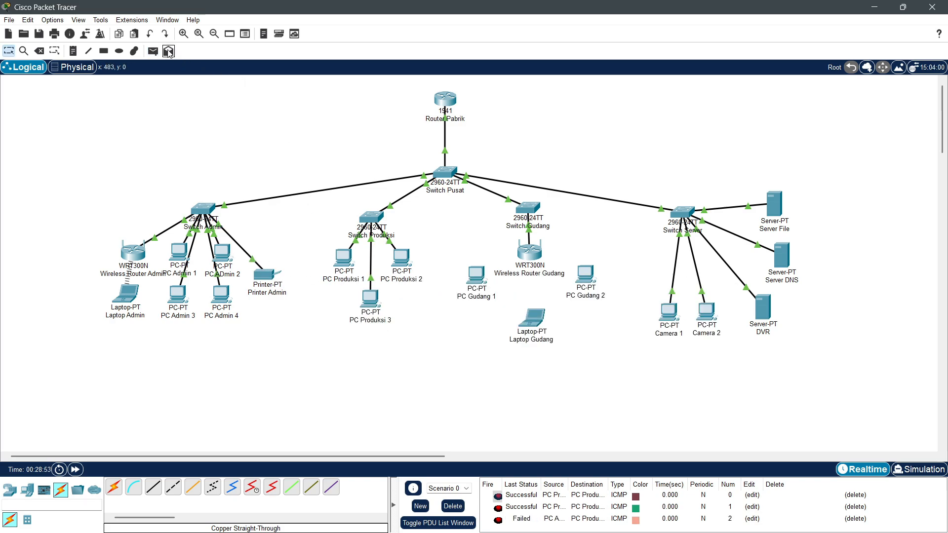
Step: Clear the packets and ping from PC ADmin 2 to PC Produksi 1
click(153, 51)
click(221, 255)
click(351, 259)
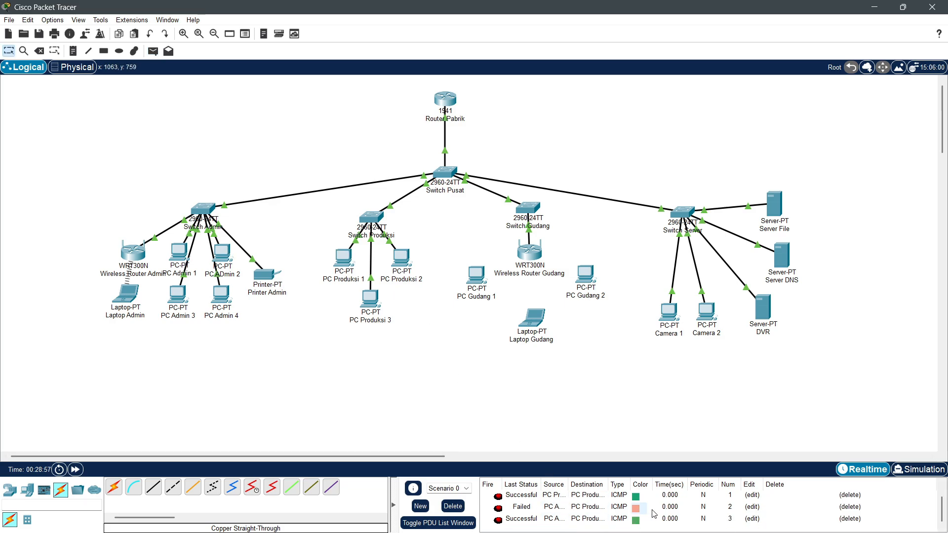
click(451, 506)
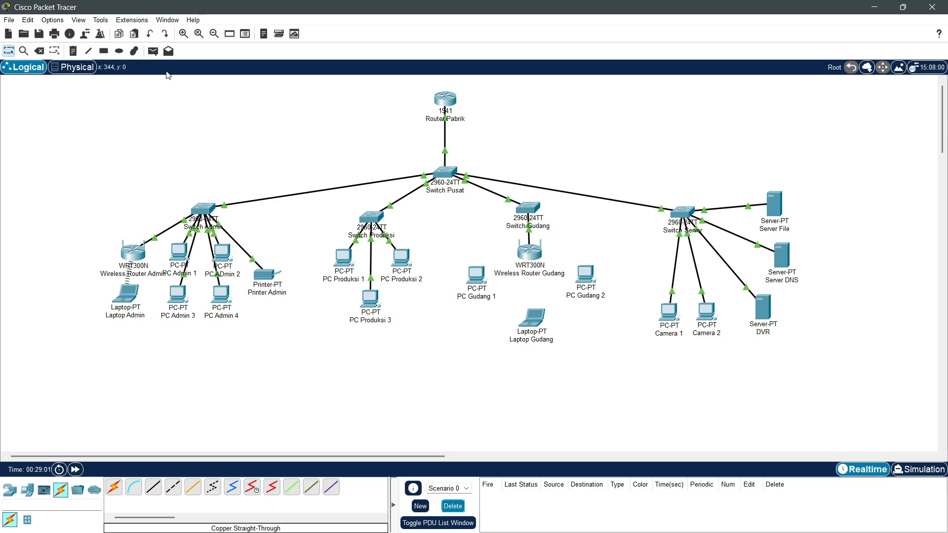
click(153, 51)
click(220, 257)
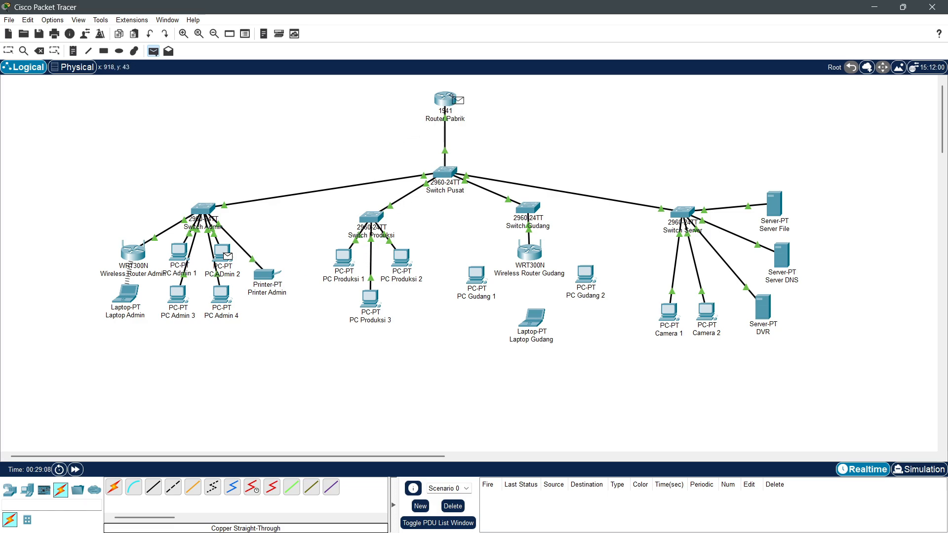
click(352, 257)
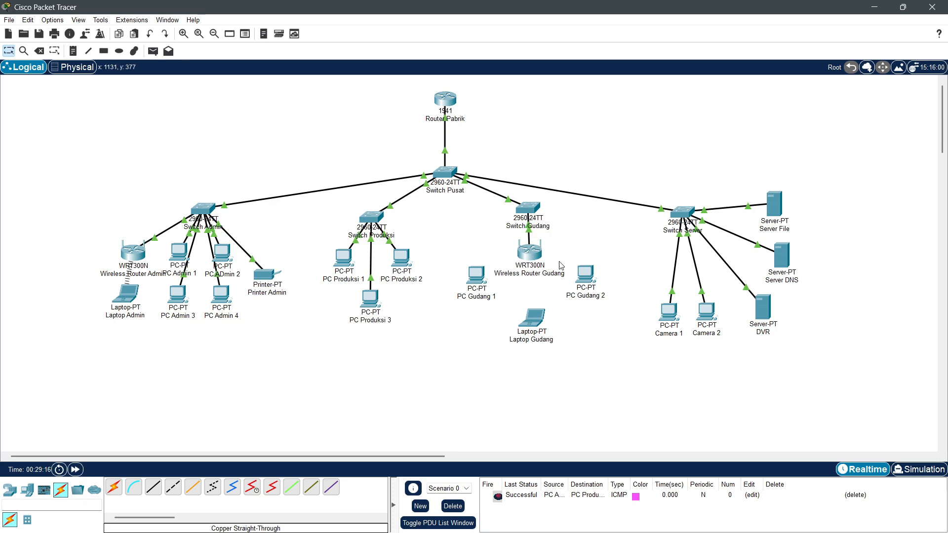
Step: Open Switch Gudang's FastEthernet0/1 settings and enlarge its command line
drag(534, 254, 534, 261)
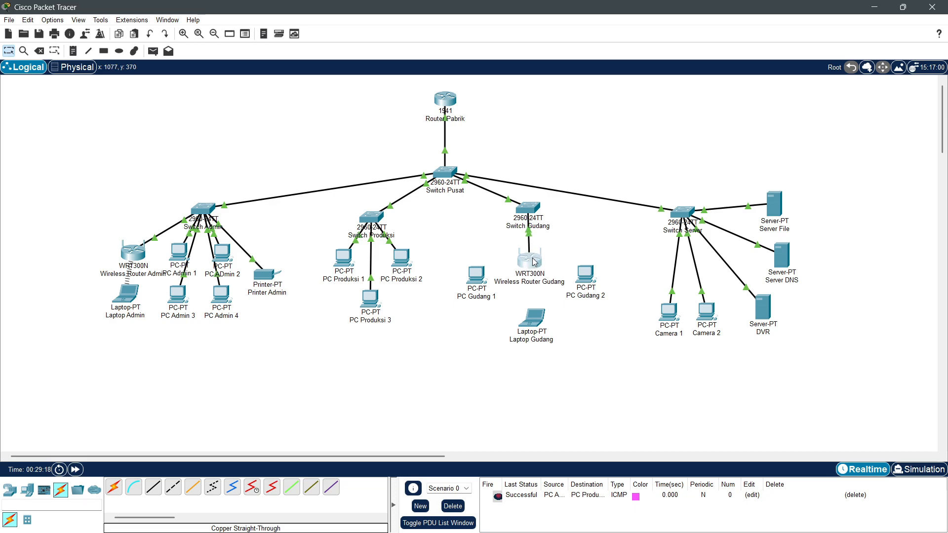
click(527, 211)
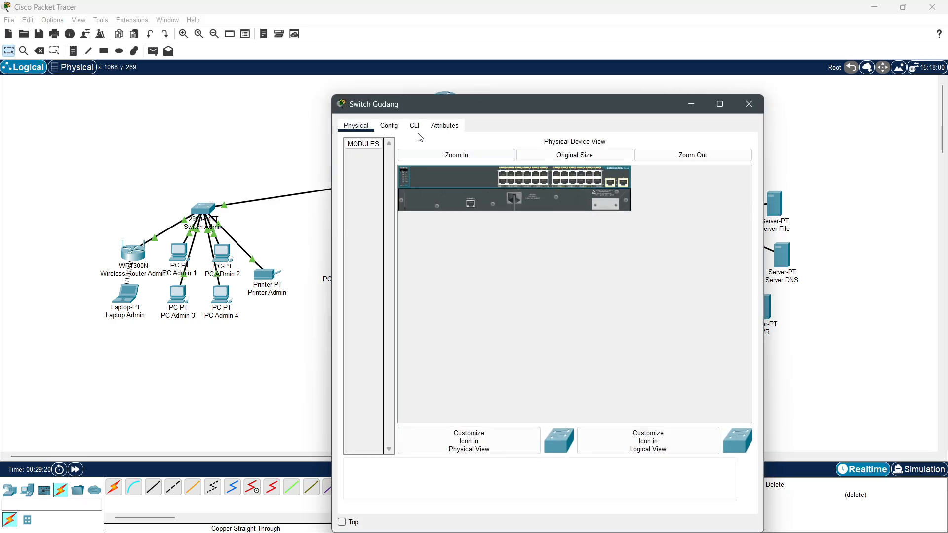
click(389, 126)
drag(491, 103, 209, 78)
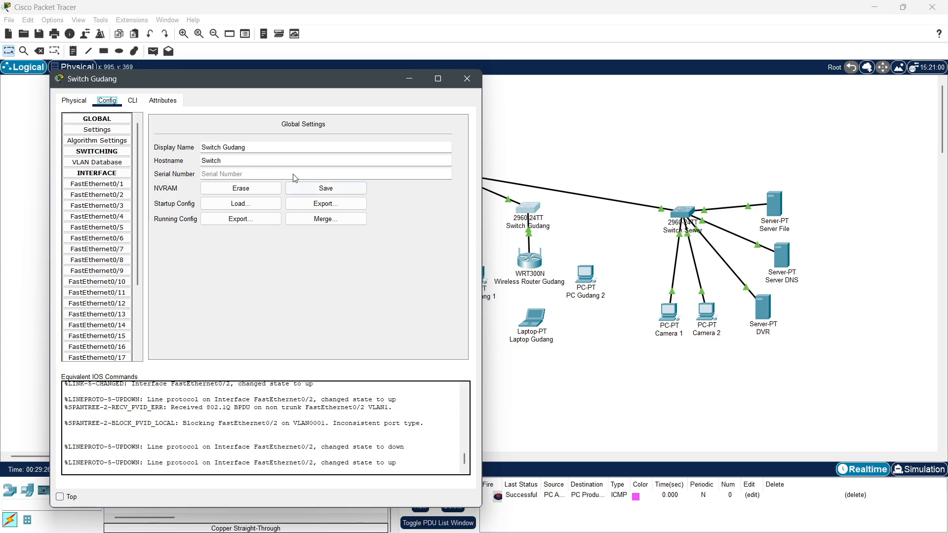
click(114, 185)
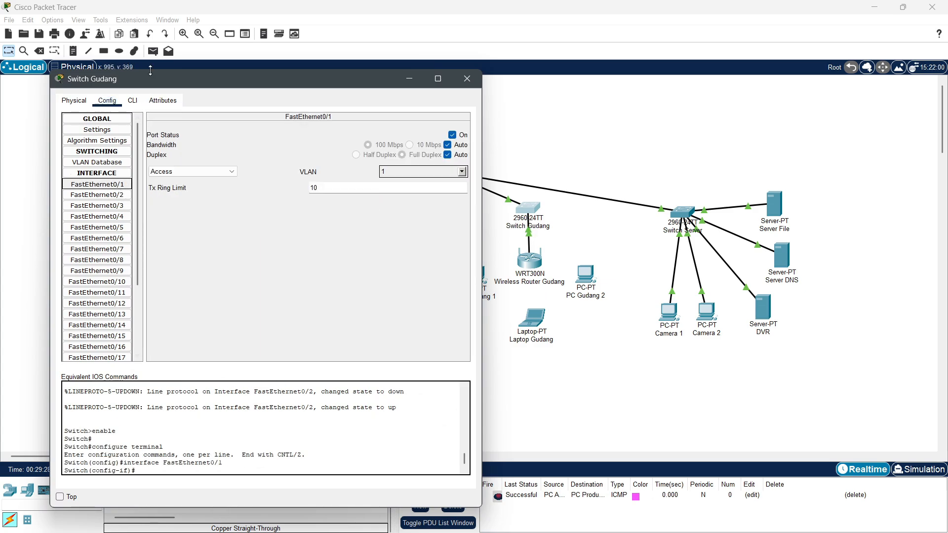
drag(150, 74, 198, 73)
click(180, 100)
drag(358, 69, 682, 44)
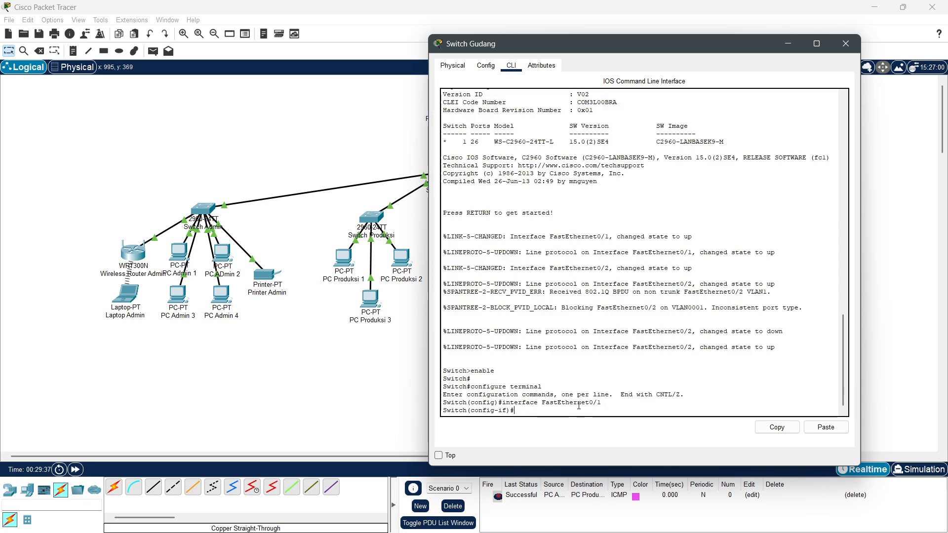
Step: Create VLAN 30 named GUDANG on Switch Gudang
key(Return)
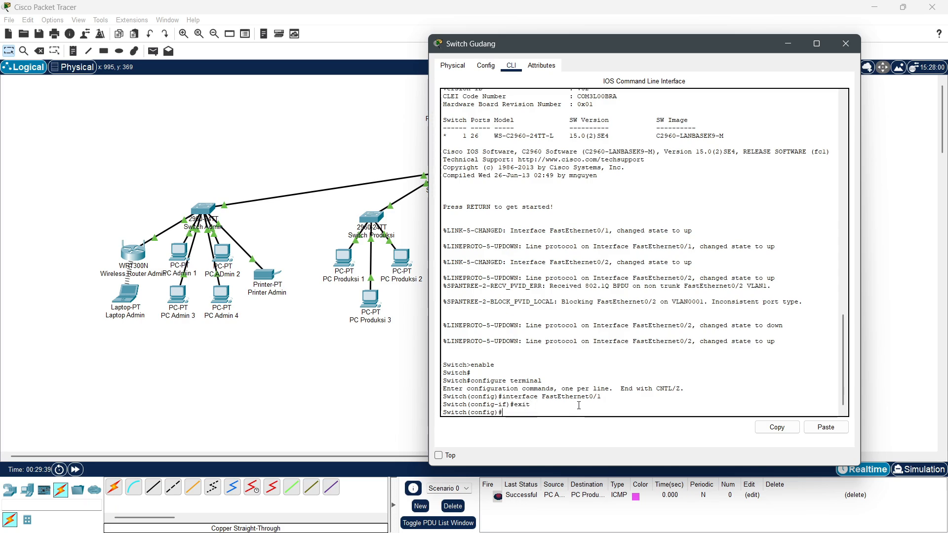
text(vlan)
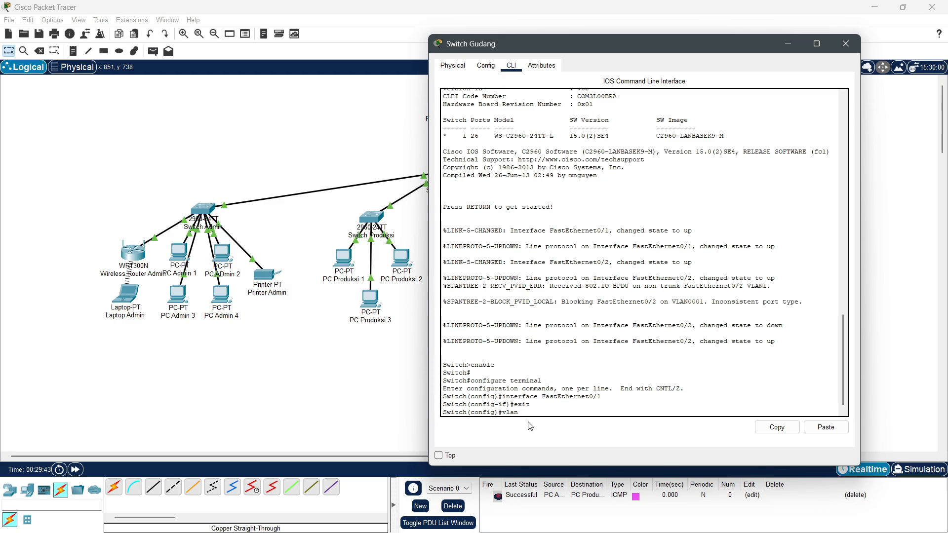
text( 30)
key(Return)
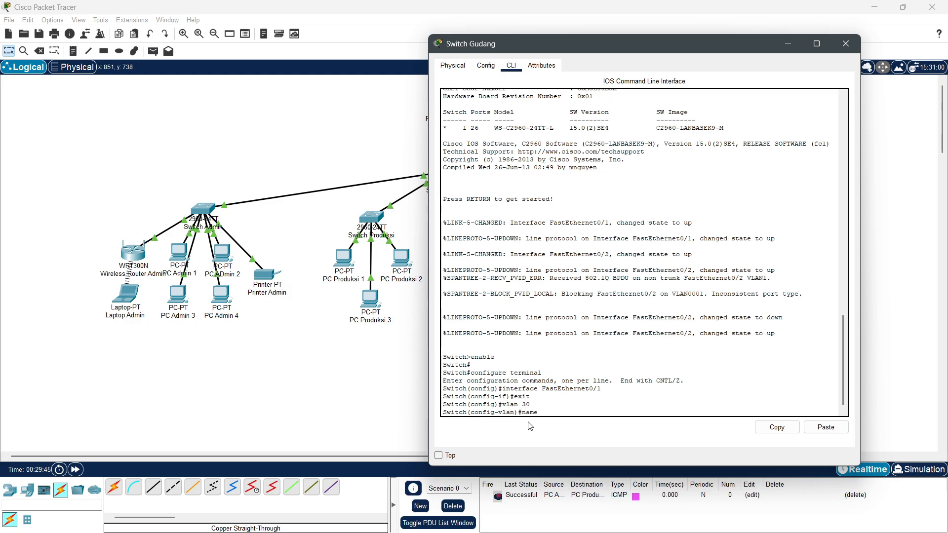
text(name GUDANG)
key(Return)
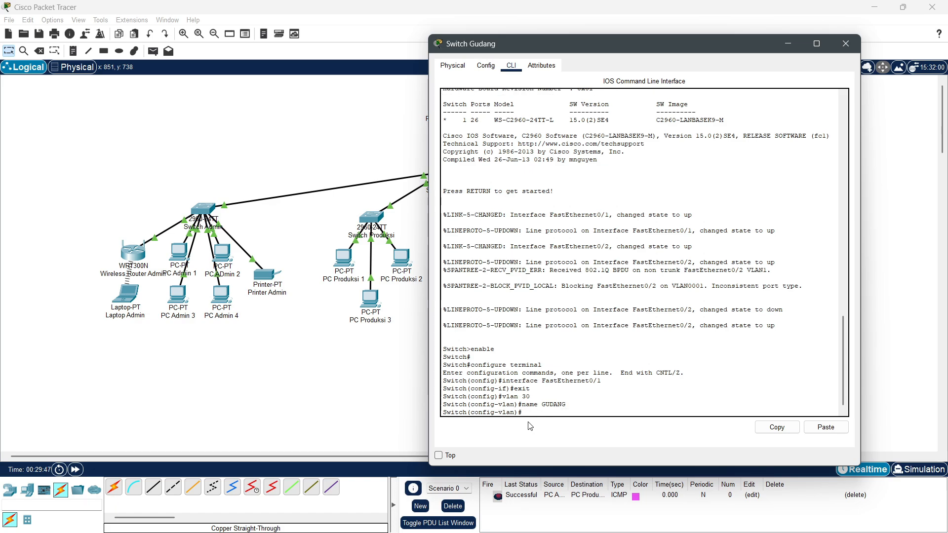
text(exit)
key(Return)
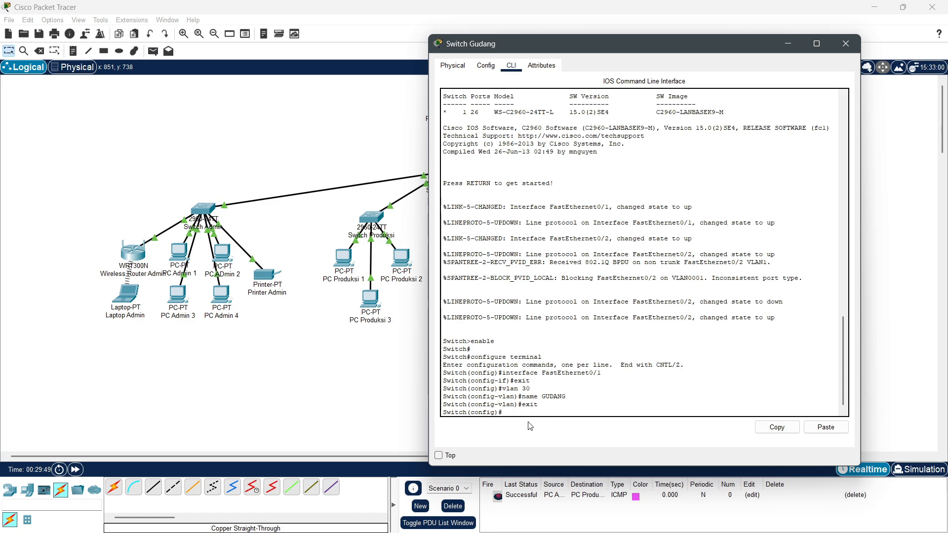
Step: Make FastEthernet0/1 an access port assigned to VLAN 30
key(Up)
key(Up)
key(Up)
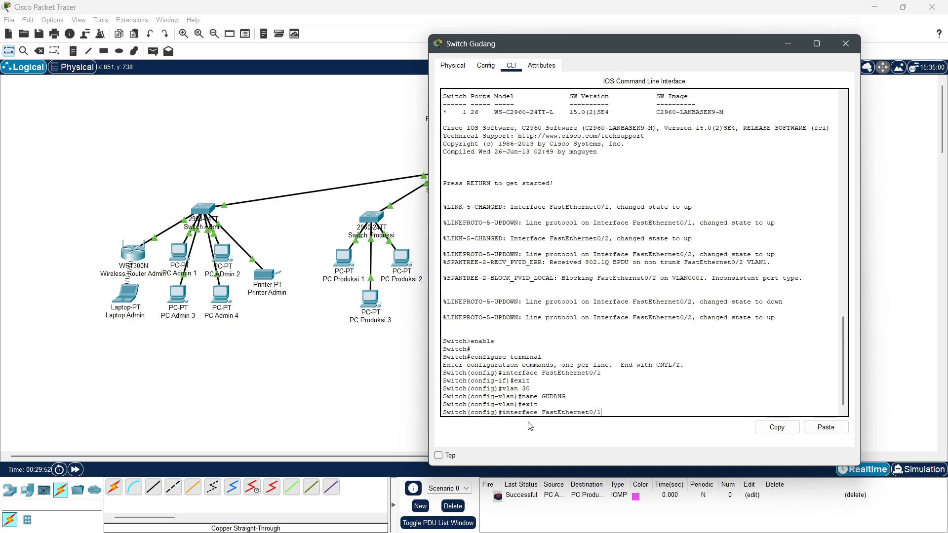
key(Return)
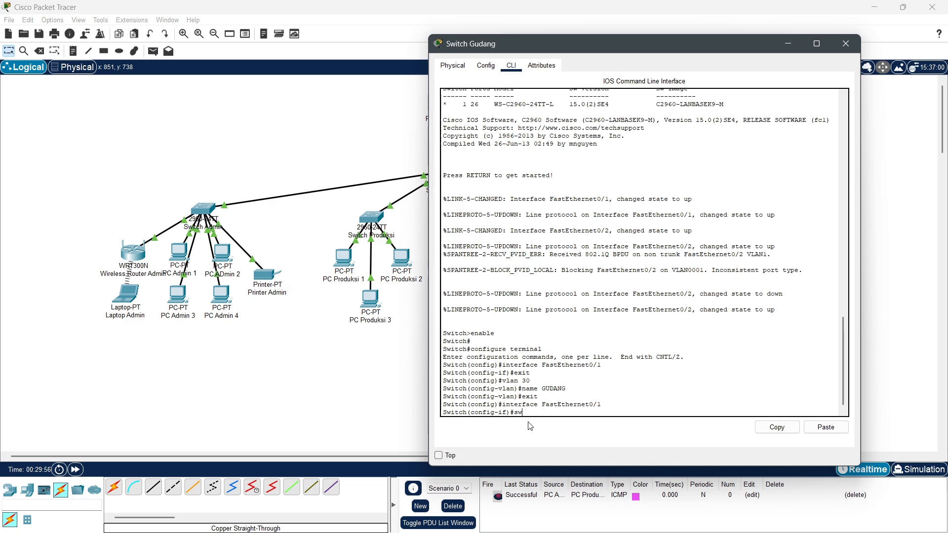
text(switchport mode access)
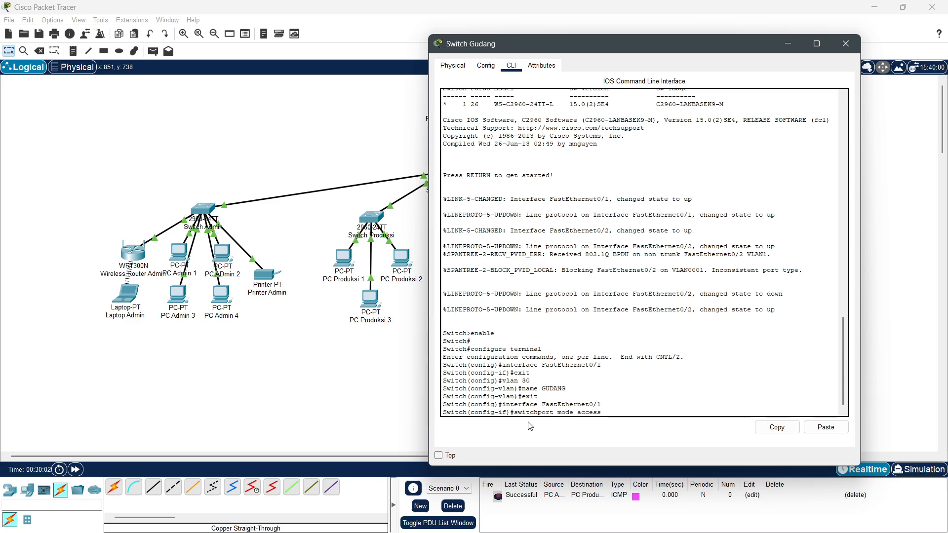
key(Return)
key(Up)
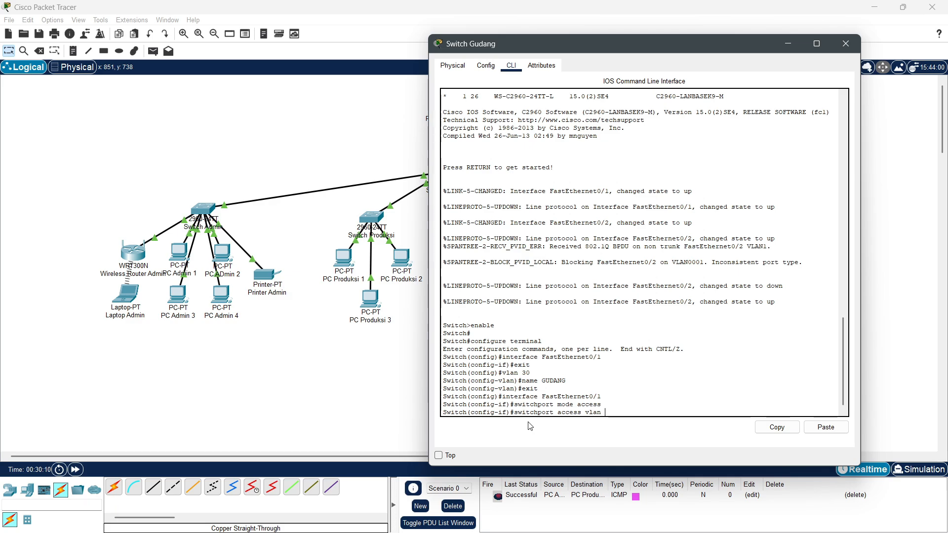
text(30)
key(Return)
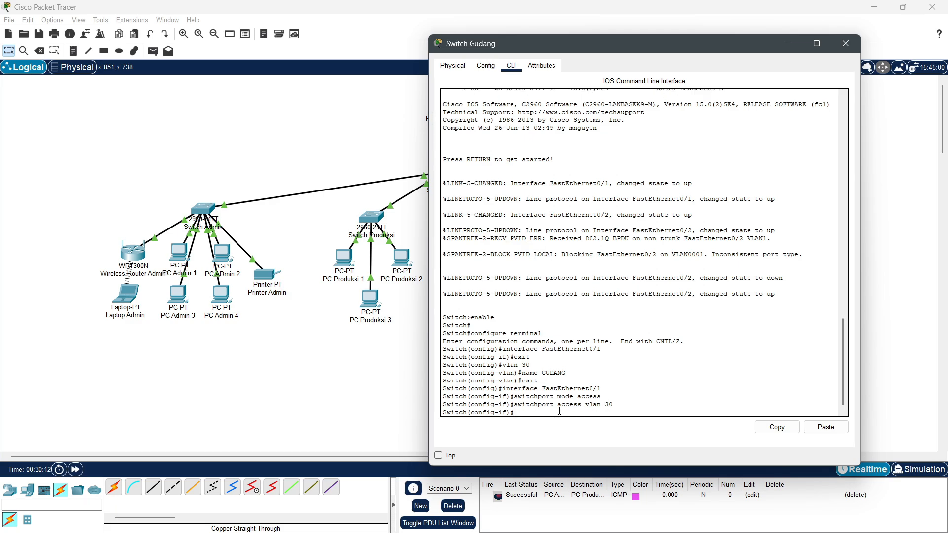
text(exit)
key(Return)
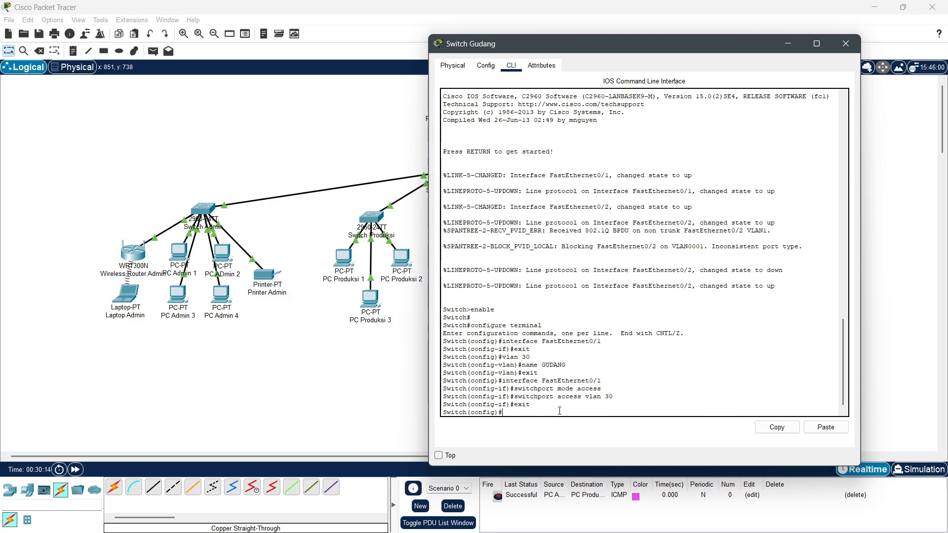
Step: Check FastEthernet0/2's trunk settings and close the Switch Gudang window
click(484, 65)
click(476, 160)
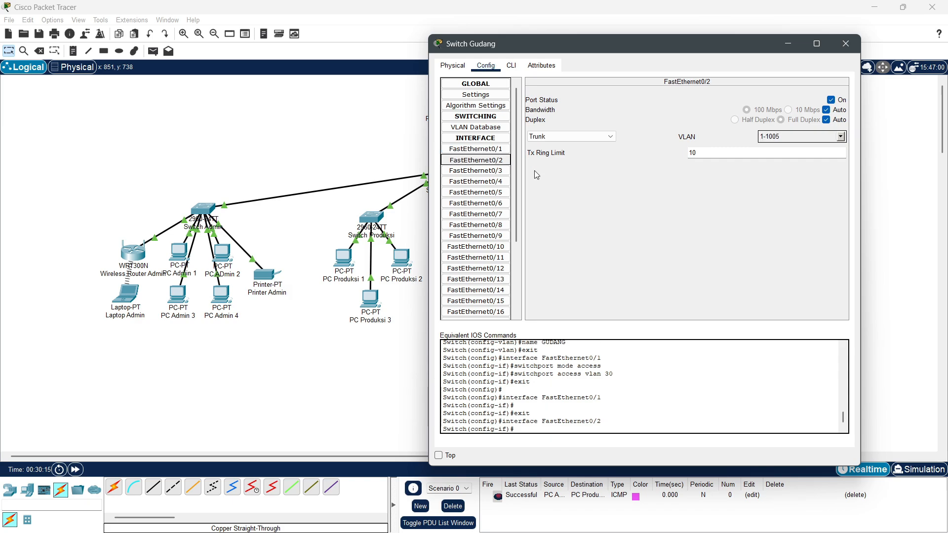
drag(601, 49, 549, 291)
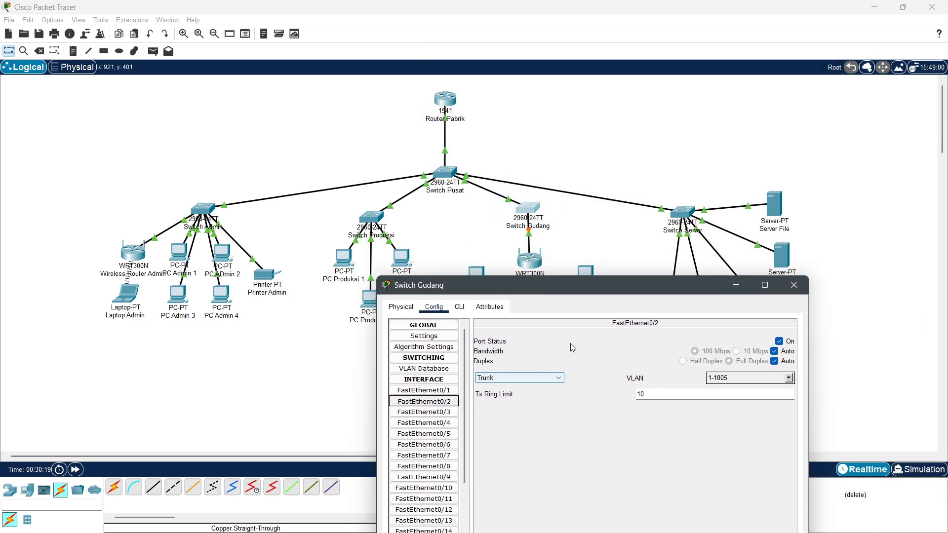
drag(551, 281, 422, 123)
click(666, 126)
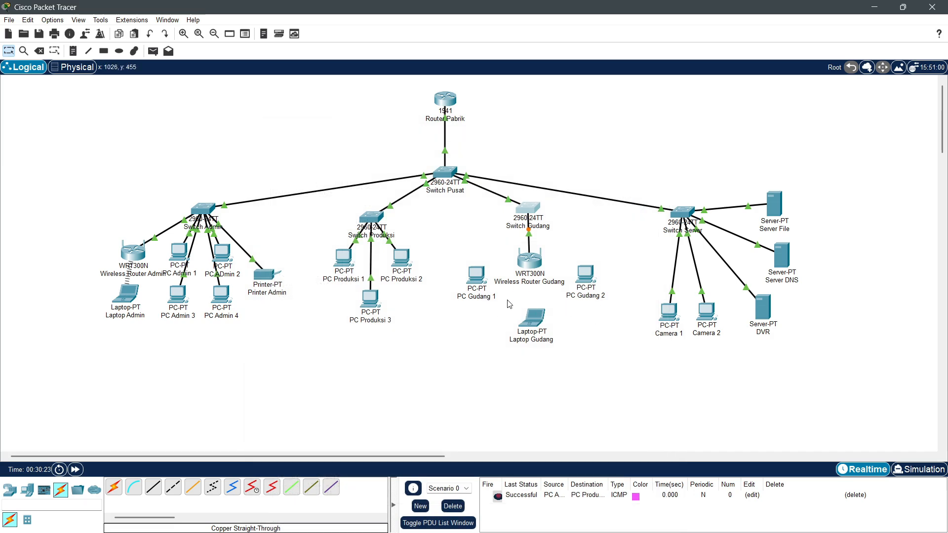
Step: Open PC Gudang 1's PC Wireless client and refresh its list of available wireless networks
click(479, 277)
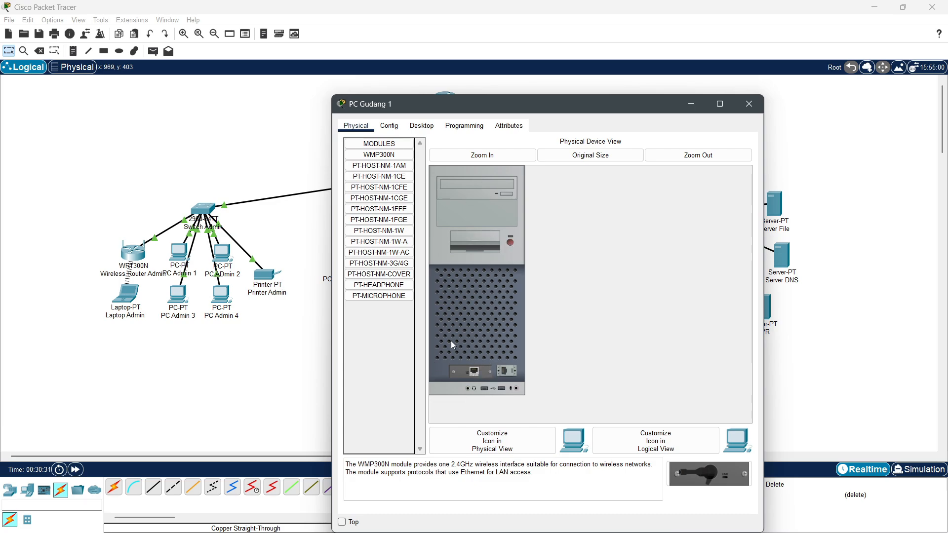
mouse_move(484, 373)
mouse_down()
mouse_move(375, 340)
mouse_move(380, 165)
mouse_move(386, 217)
mouse_move(444, 292)
mouse_move(469, 374)
mouse_up()
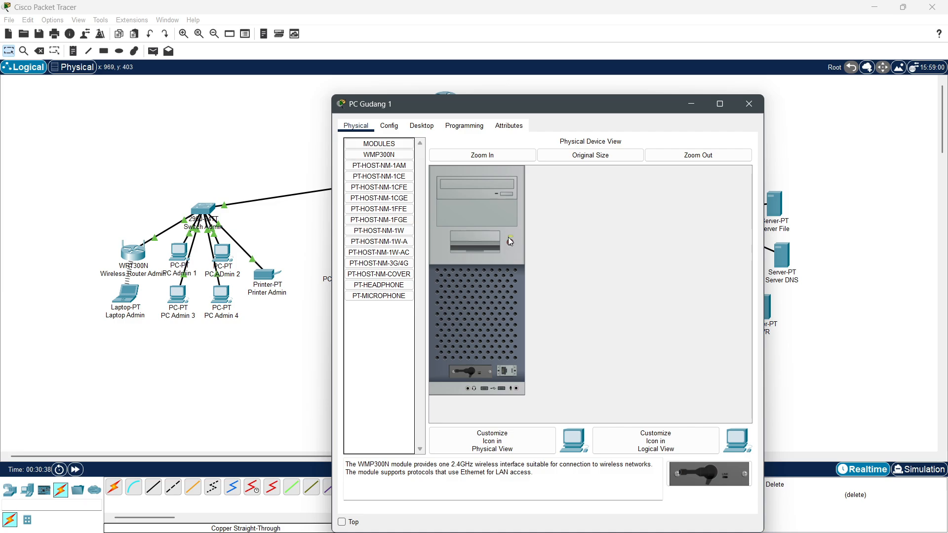
click(424, 125)
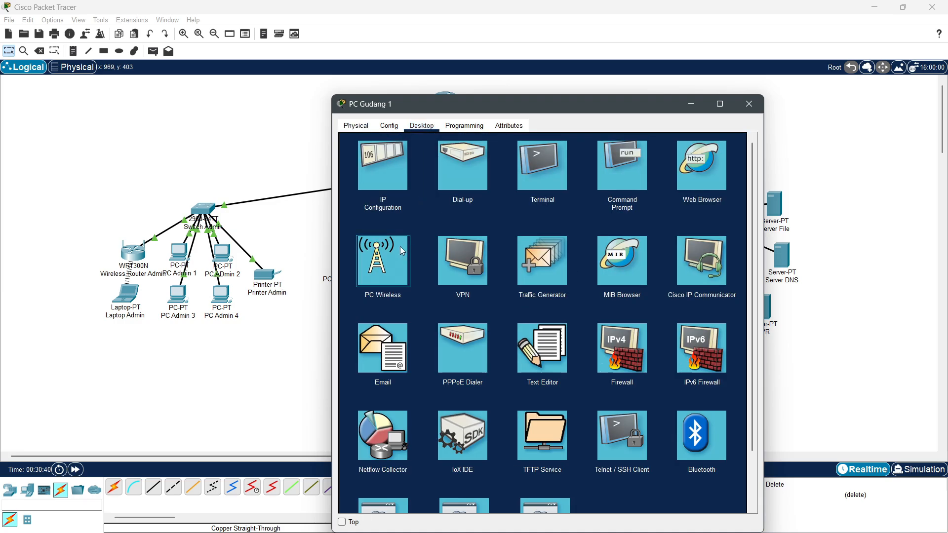
click(400, 247)
click(430, 276)
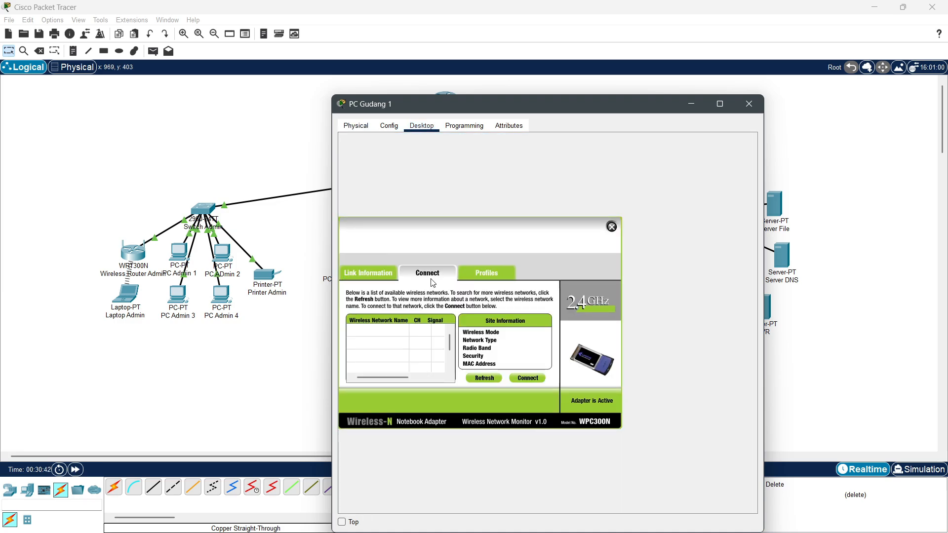
click(489, 379)
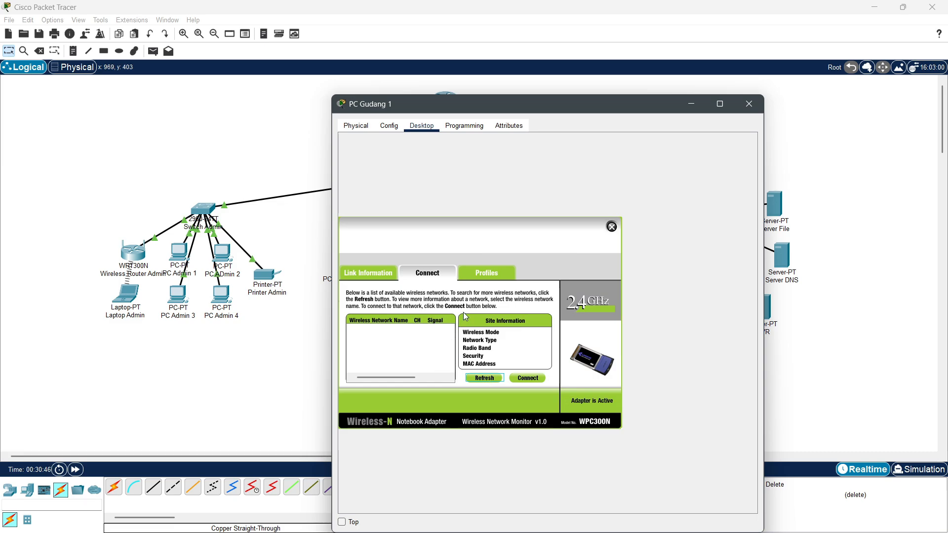
Step: Set Wireless Router Gudang's Internet port to static 192.168.30.11, mask 255.255.255.0, gateway 192.168.30.1
click(748, 104)
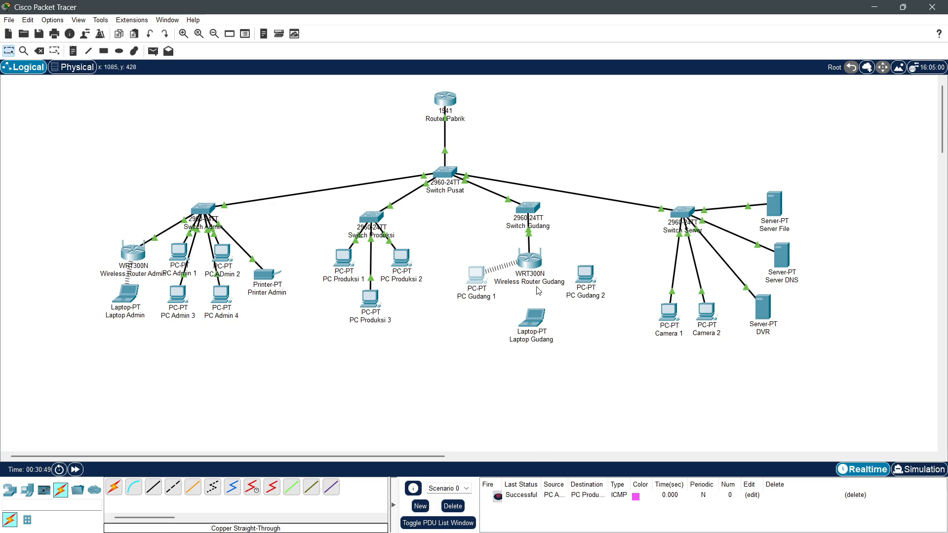
click(530, 263)
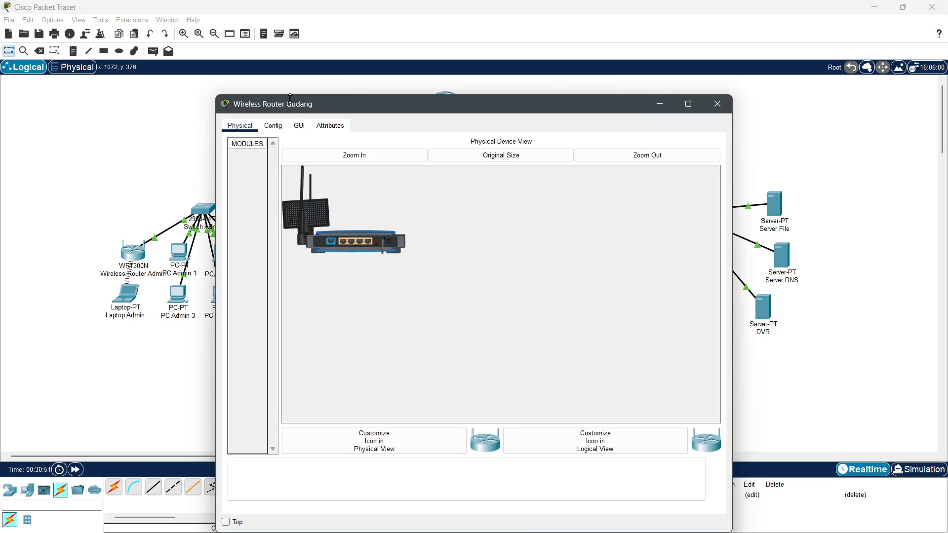
click(273, 126)
click(262, 187)
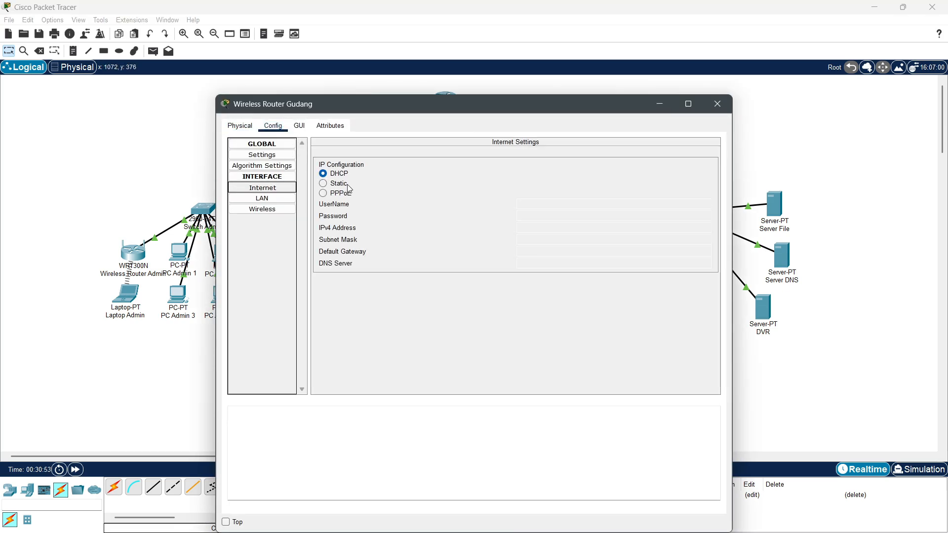
click(334, 185)
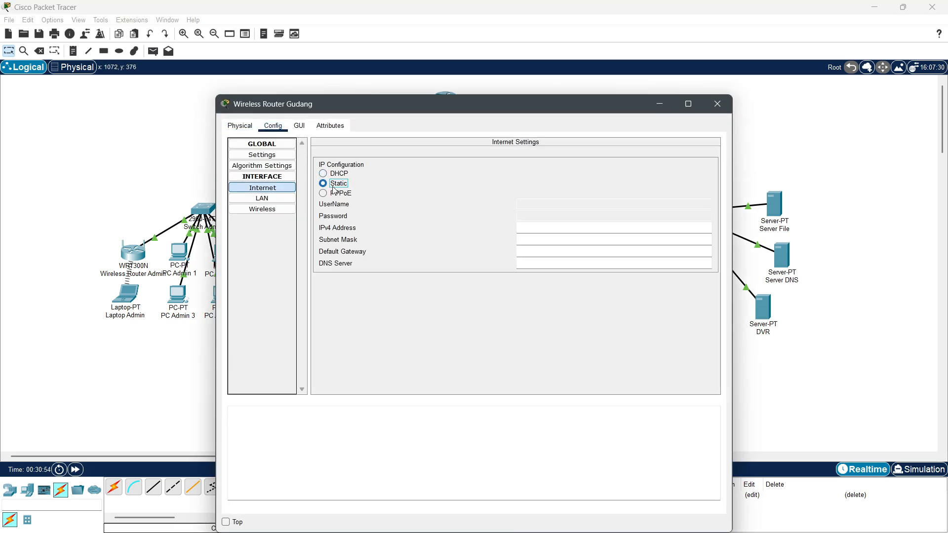
click(541, 237)
click(539, 228)
text(19)
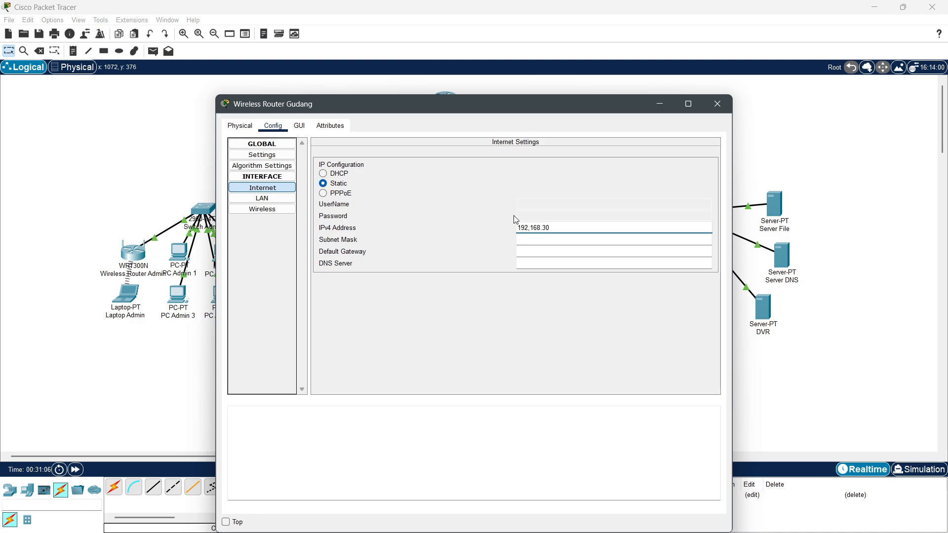
key(BackSpace)
text(.11)
click(533, 255)
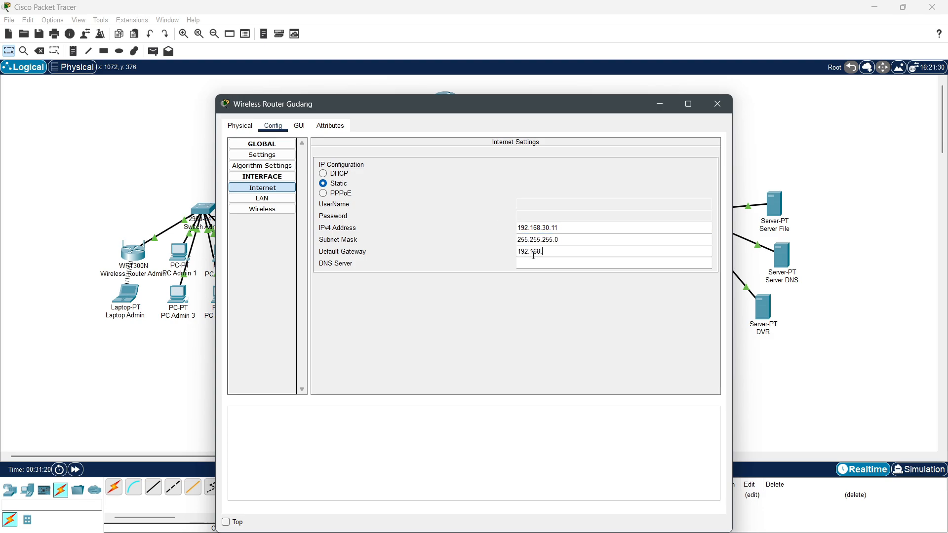
click(489, 307)
Step: Name the router's wireless network Wifi-Gudang and secure it with WPA2-PSK and a passphrase
key(Down)
key(Down)
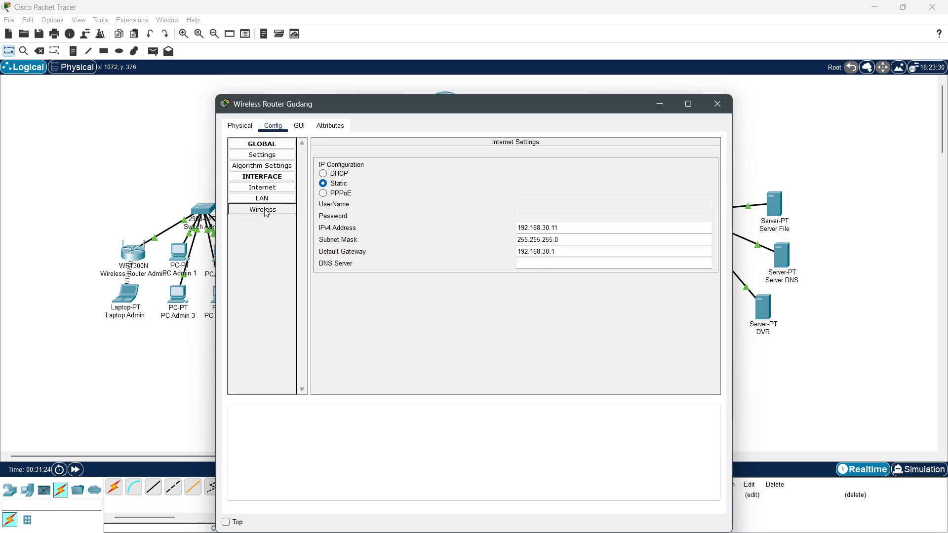
key(Tab)
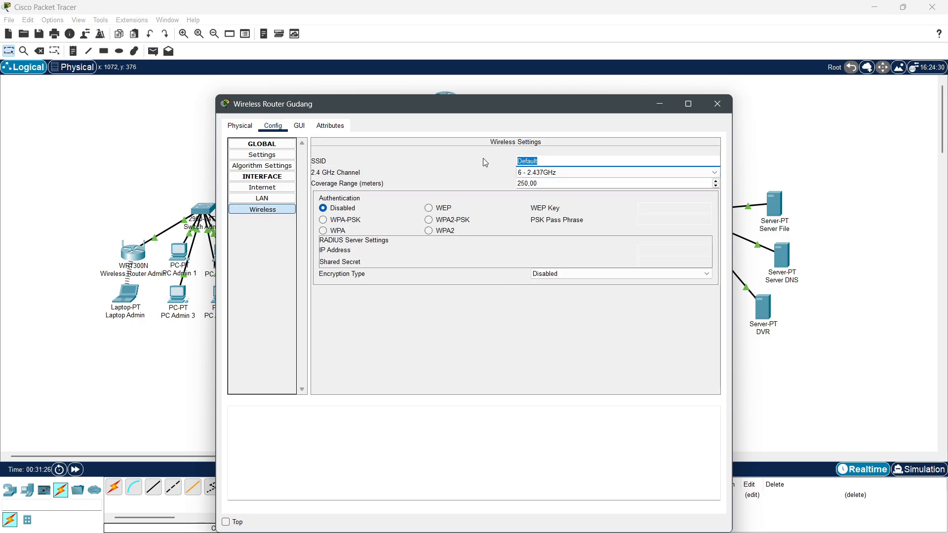
text(Wifi Gudang)
key(BackSpace)
text(-)
click(429, 220)
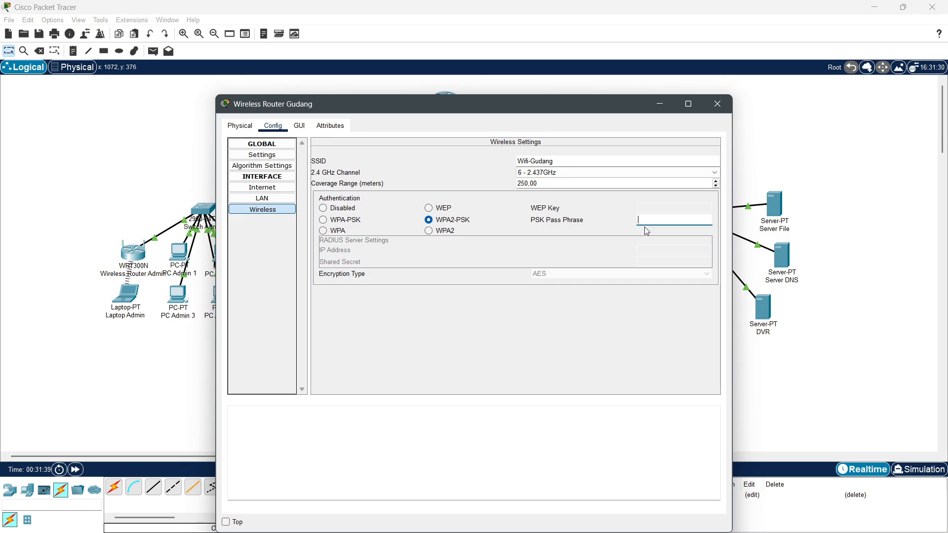
text(gudang123)
click(717, 103)
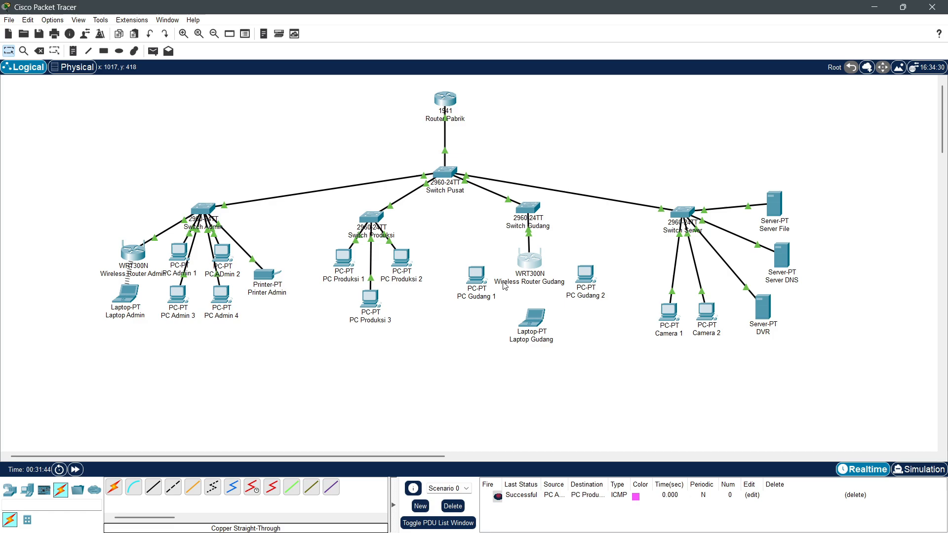
Step: Connect PC Gudang 1 to Wifi-Gudang using the pre-shared key
click(476, 275)
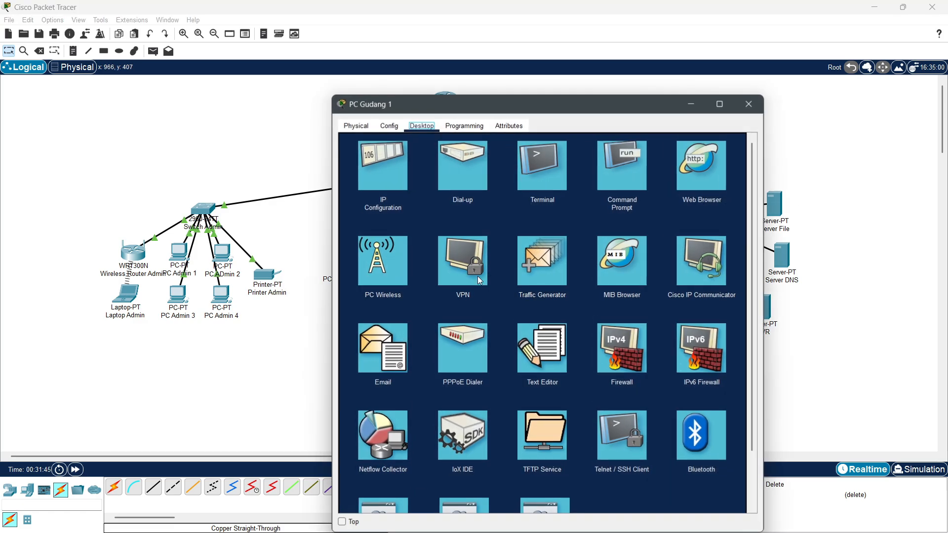
click(394, 255)
click(434, 273)
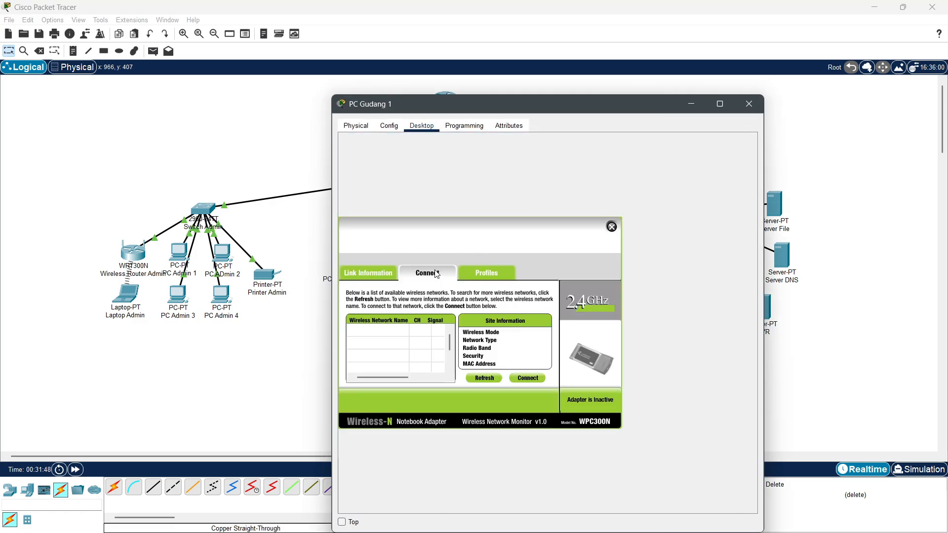
click(484, 377)
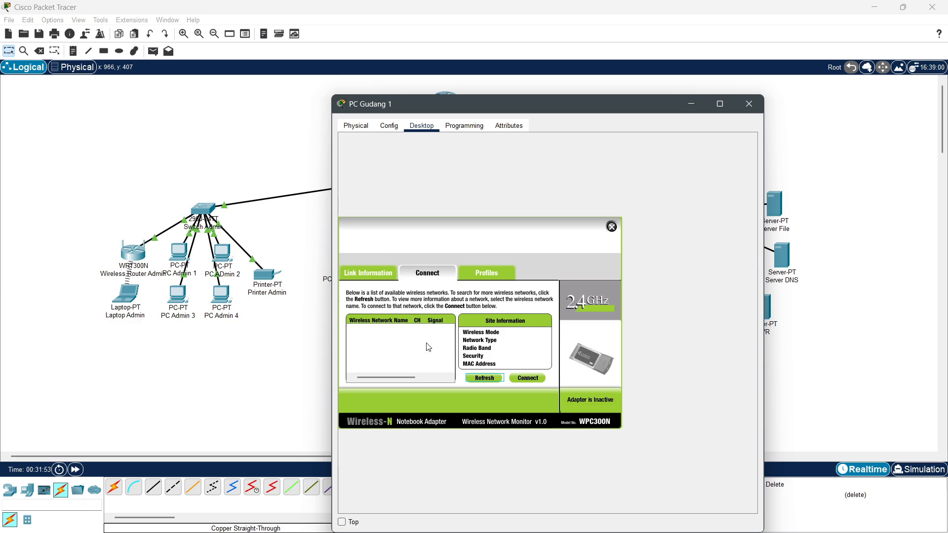
click(474, 378)
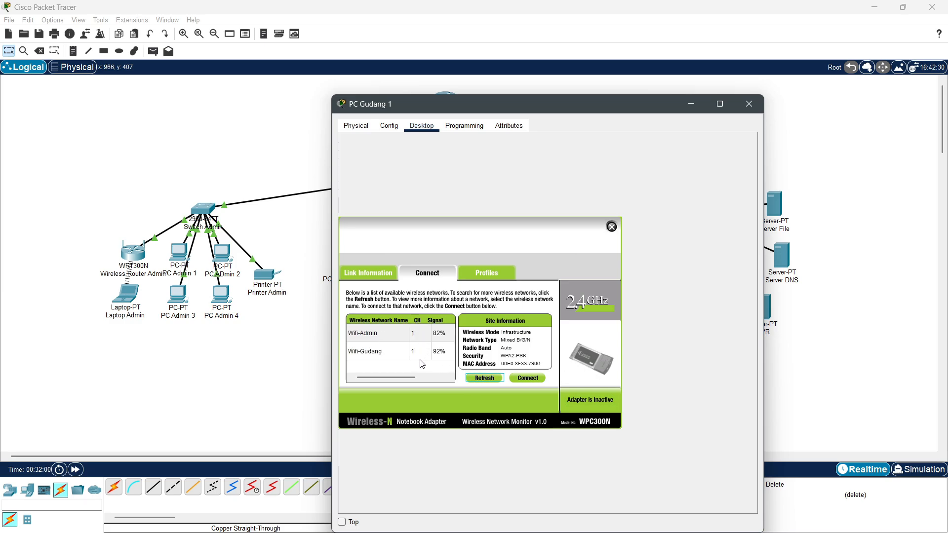
click(380, 351)
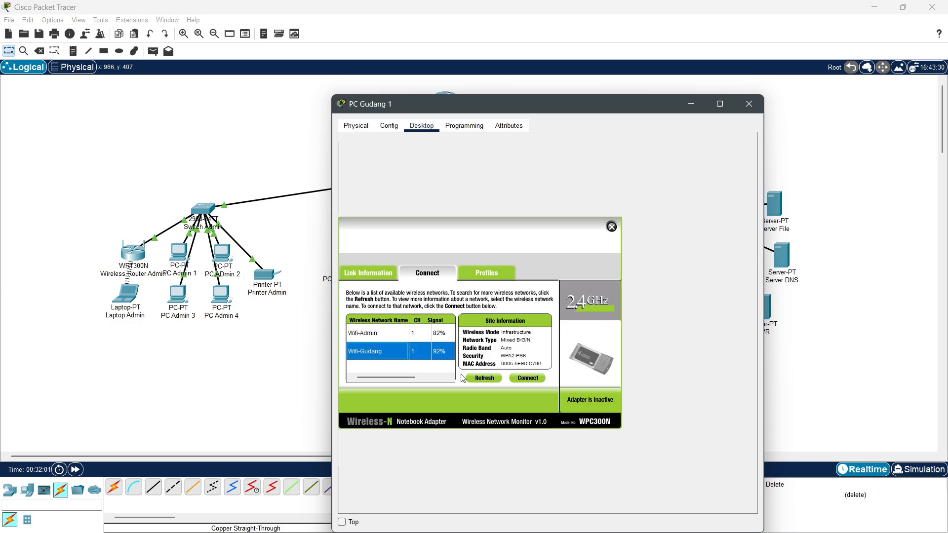
click(527, 378)
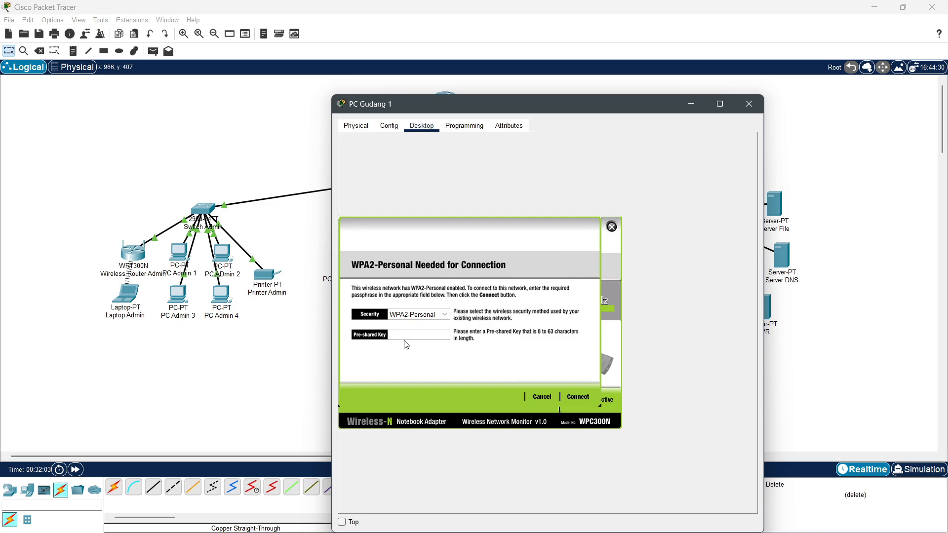
text(gudang123)
click(578, 397)
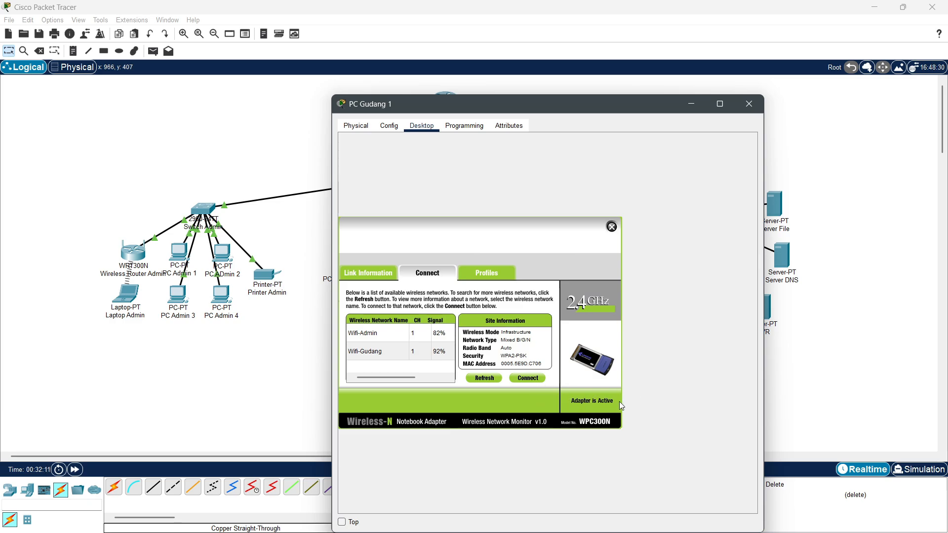
click(612, 226)
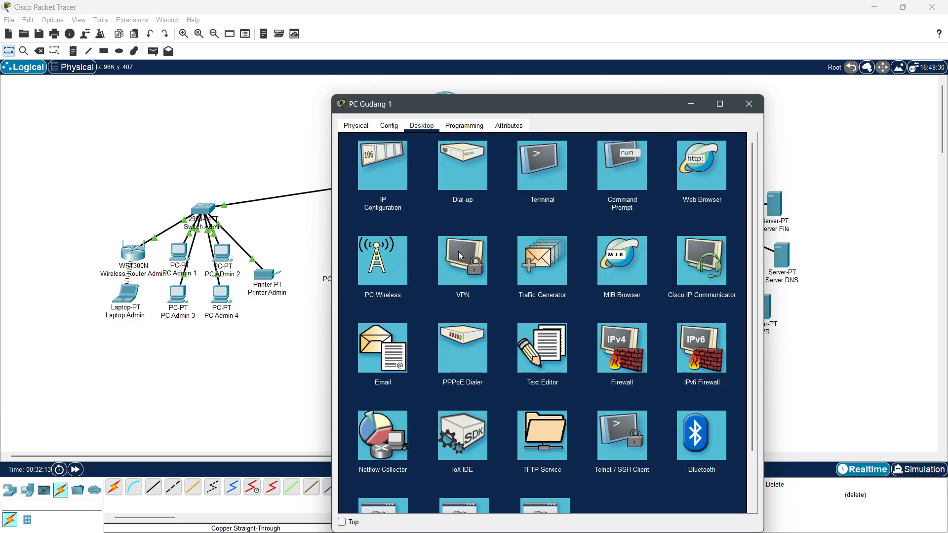
Step: Give PC Gudang 1 static IP 192.168.30.12 with auto-filled mask and a corrected default gateway
click(395, 175)
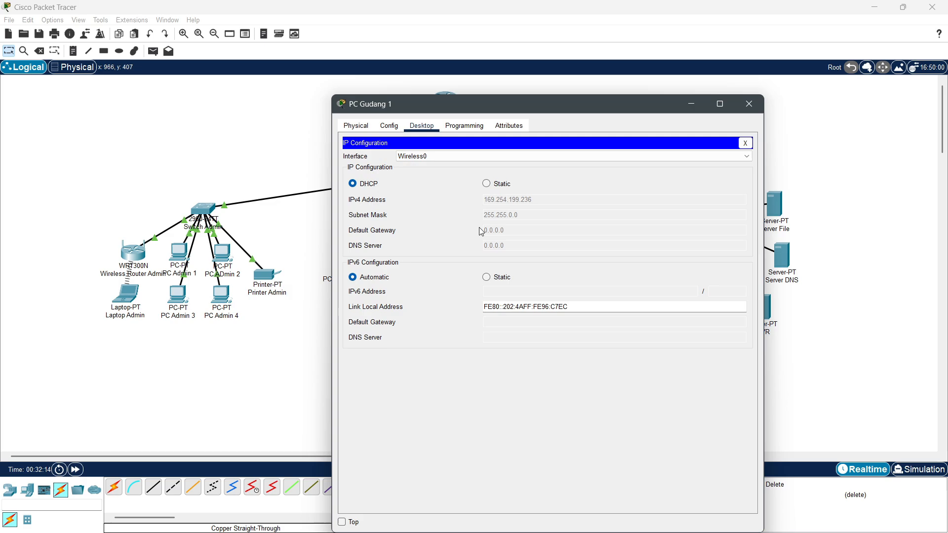
click(496, 184)
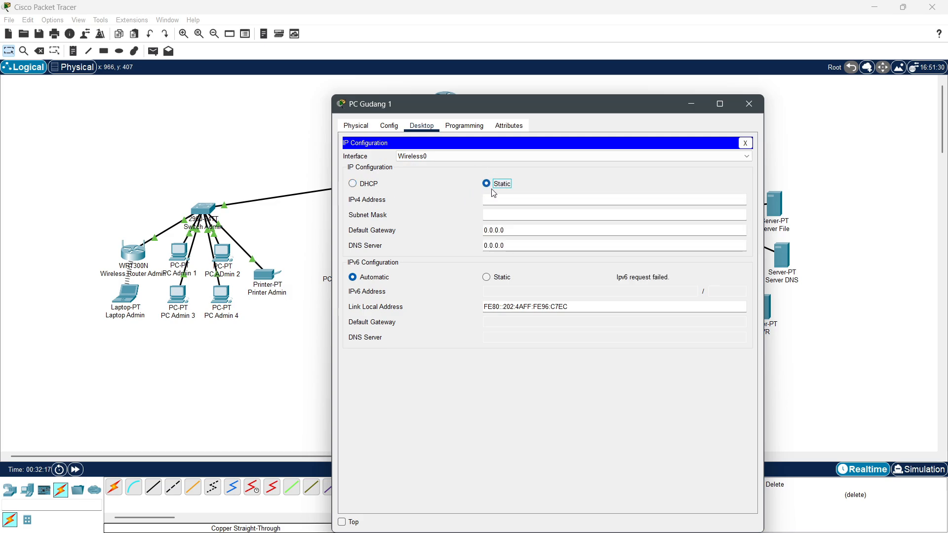
click(506, 200)
text(192.168.30.12)
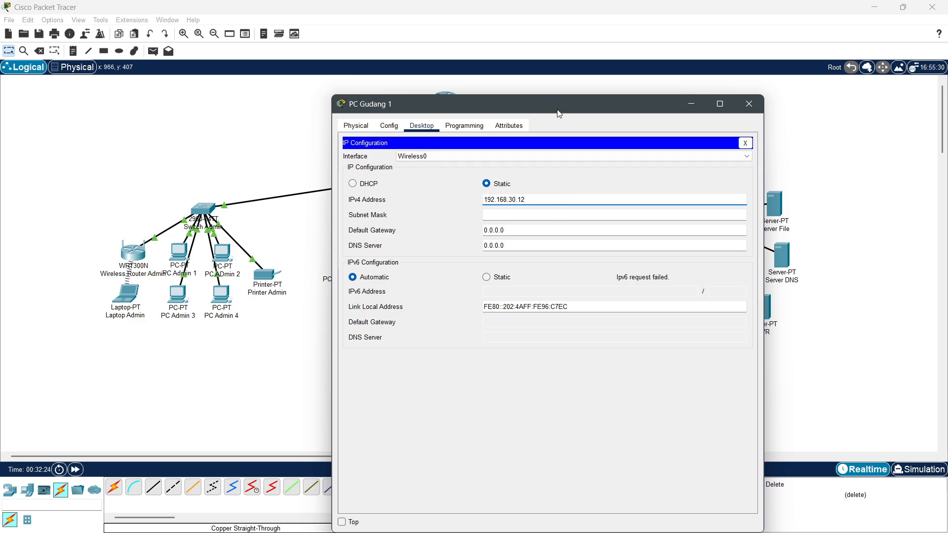
click(528, 218)
key(Tab)
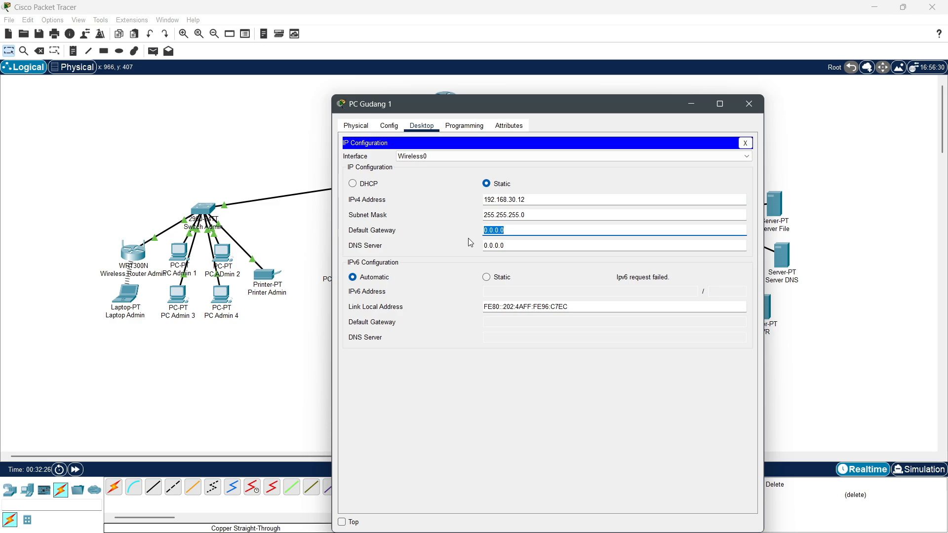
text(192.168.20.11)
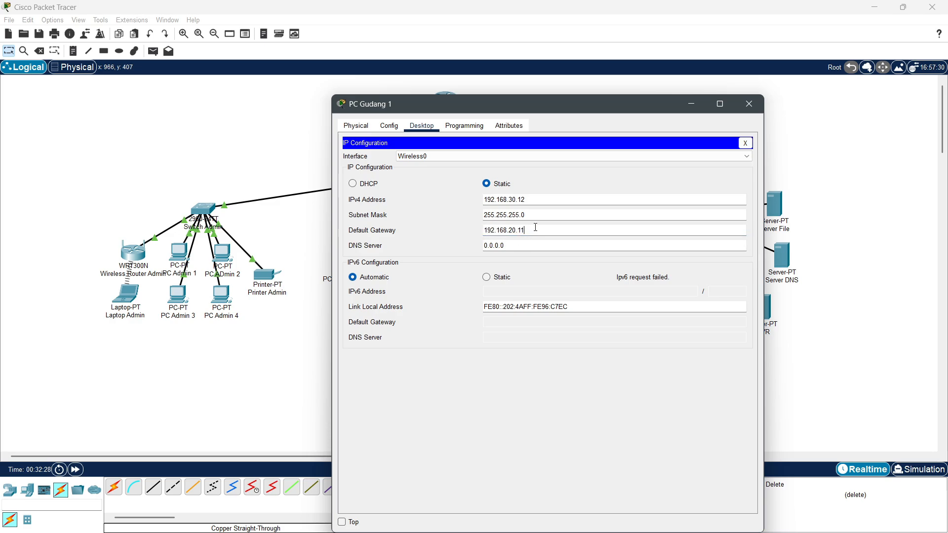
key(BackSpace)
key(BackSpace)
key(BackSpace)
double_click(535, 227)
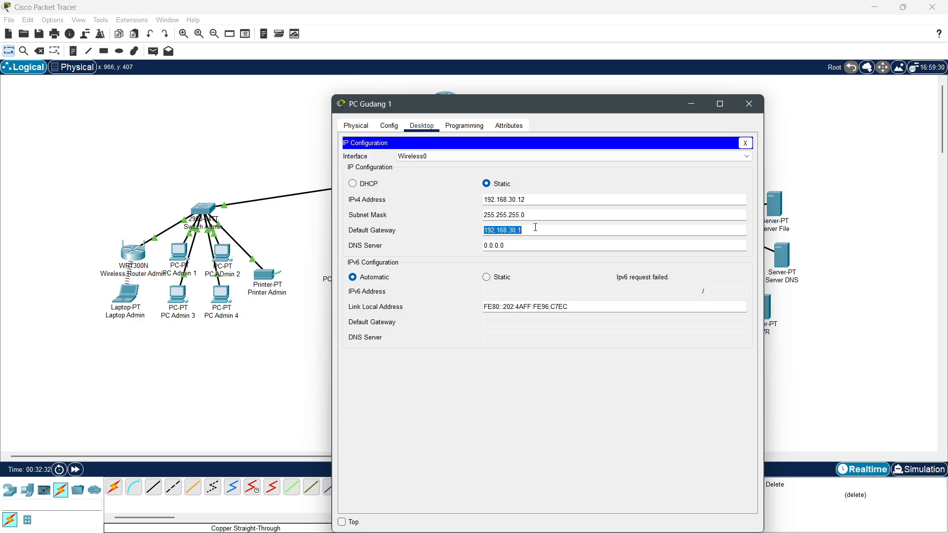
key(Tab)
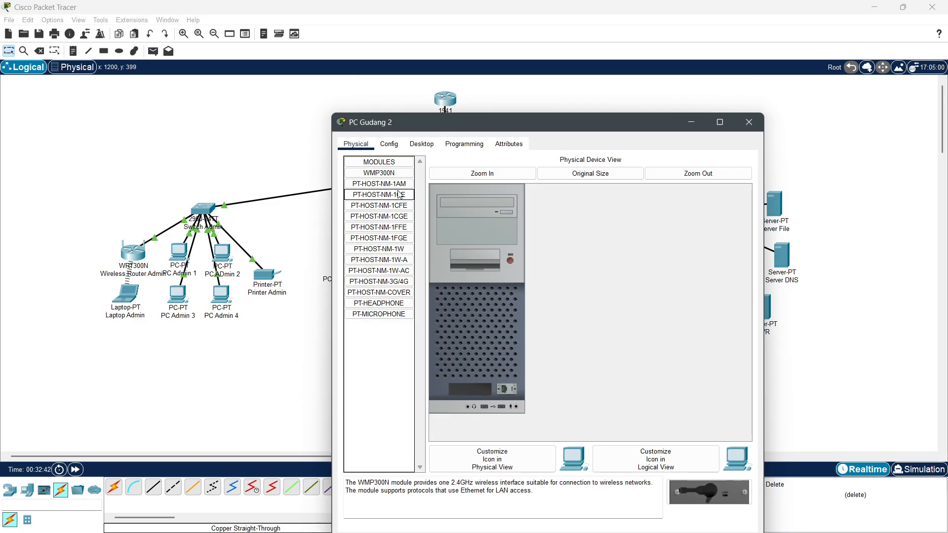
Step: Open PC Gudang 2's wireless utility and list the available wireless networks
click(421, 143)
click(383, 278)
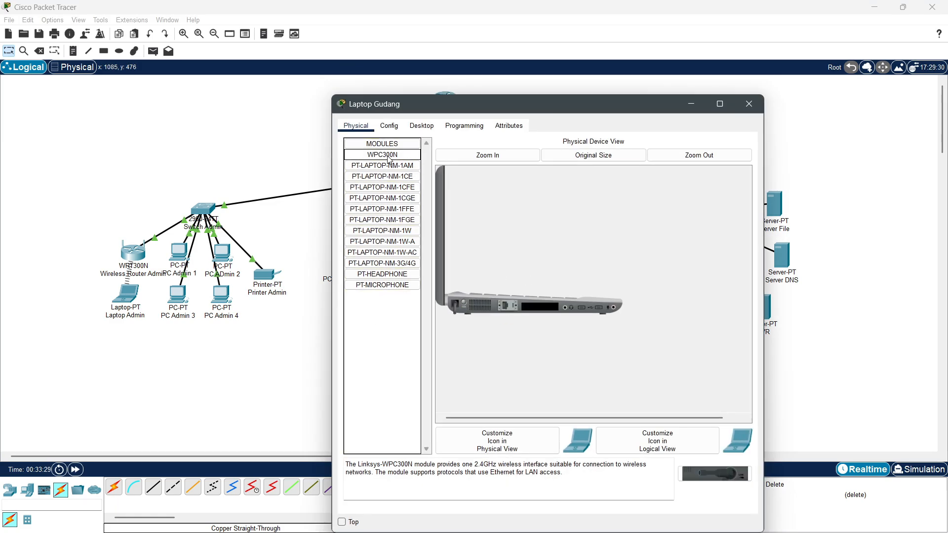
click(428, 272)
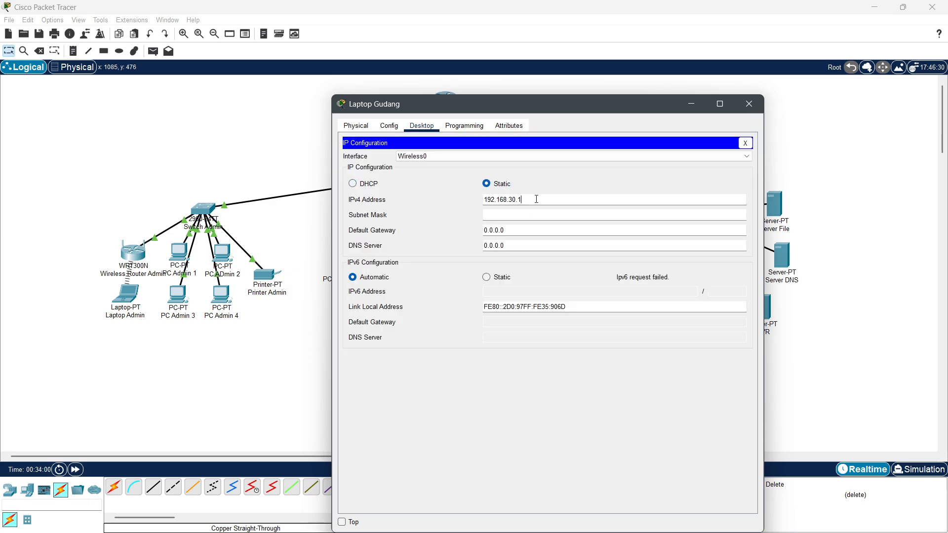
key(Tab)
key(Tab)
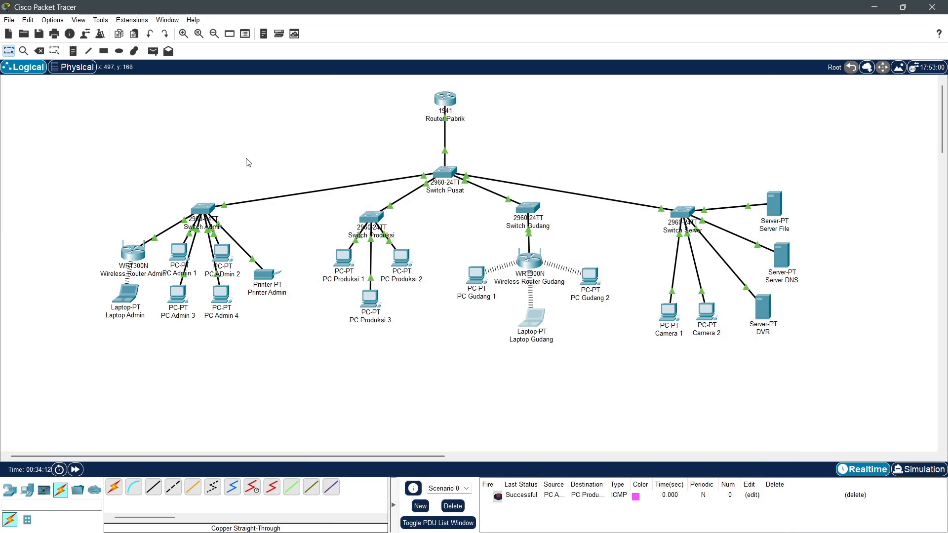
Step: Send simple PDUs from PC Gudang 1 to Laptop Gudang, PC Gudang 2 and PC Produksi 2
click(153, 51)
click(475, 274)
click(533, 319)
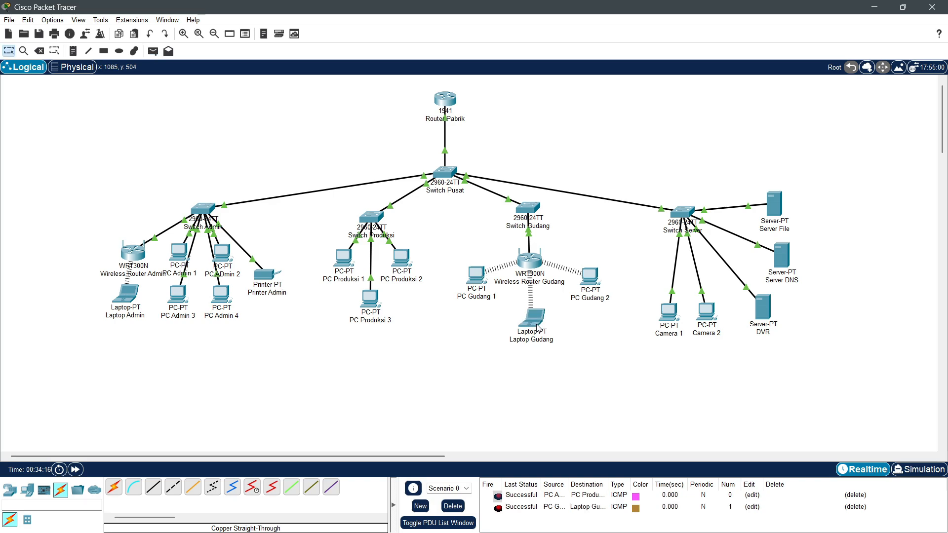
click(153, 51)
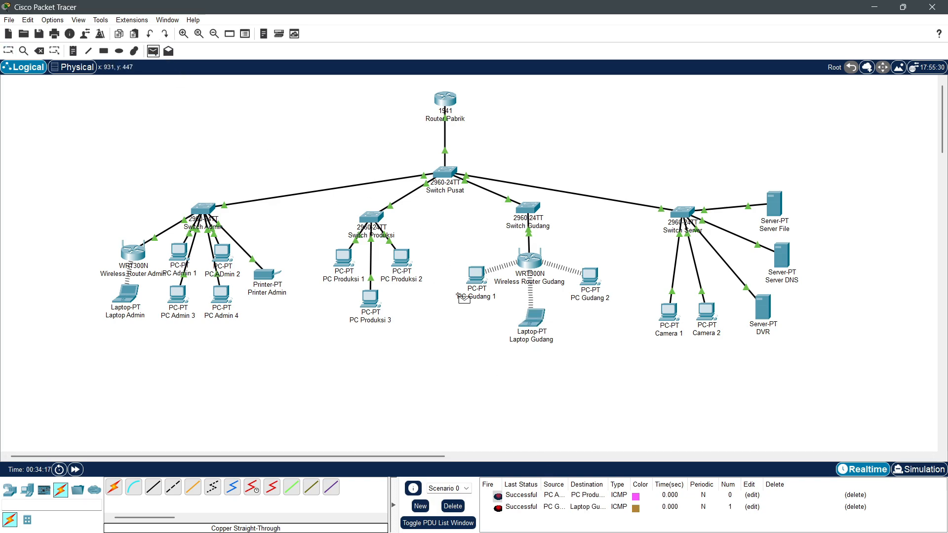
click(476, 273)
click(590, 276)
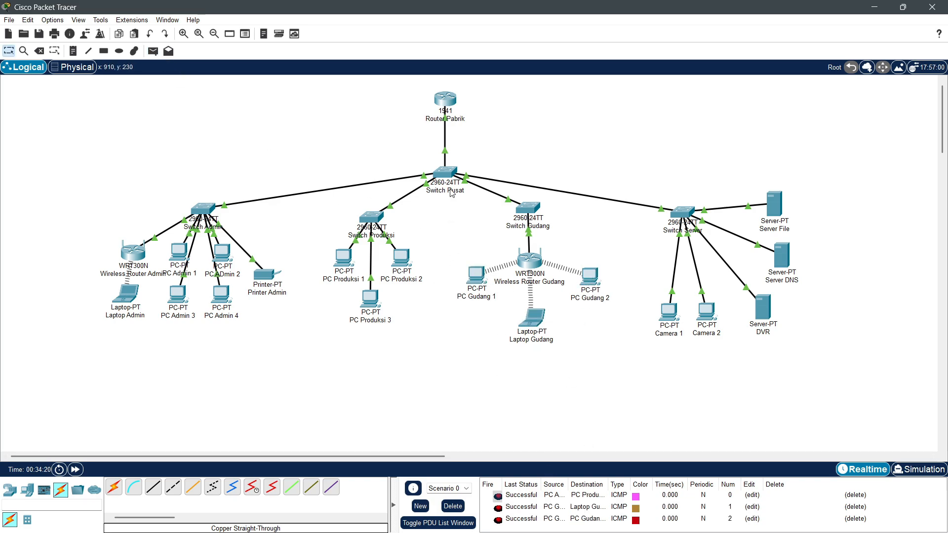
click(153, 51)
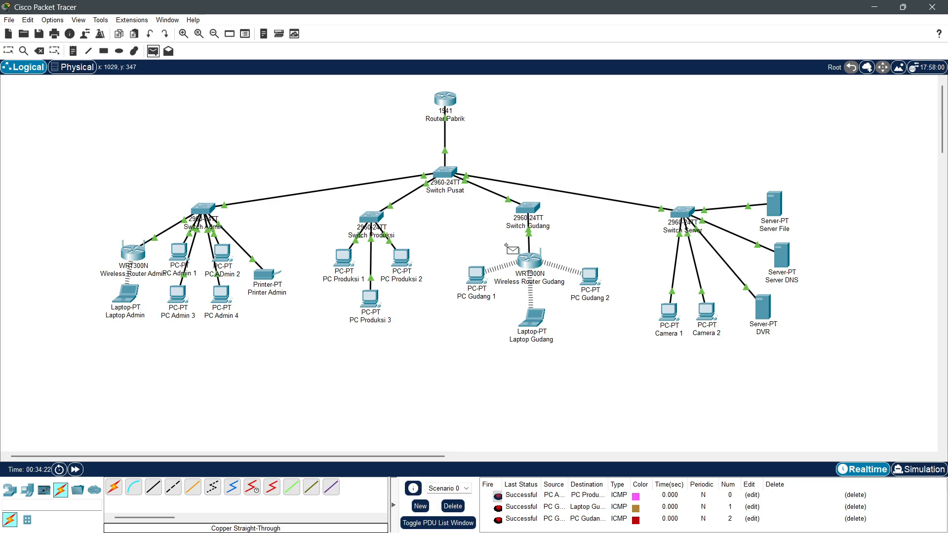
click(476, 275)
click(401, 257)
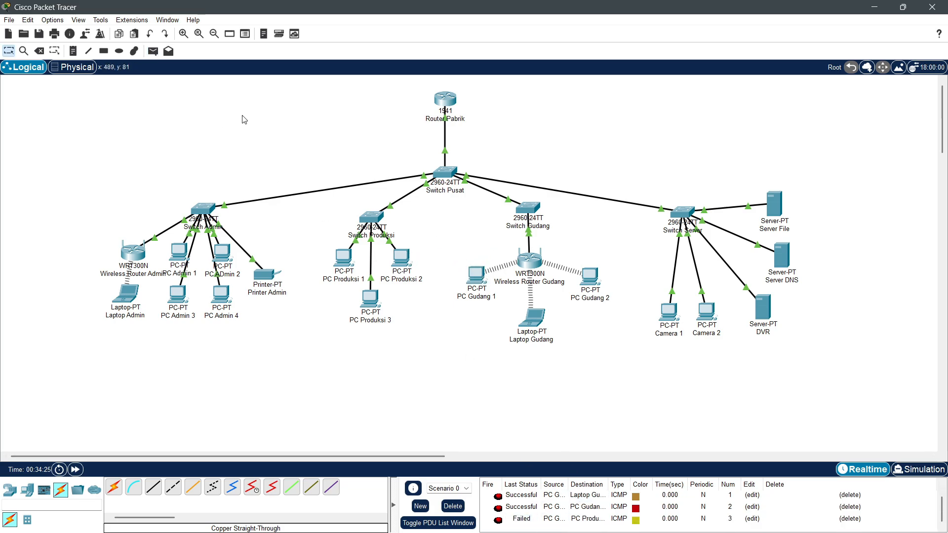
click(153, 51)
click(476, 275)
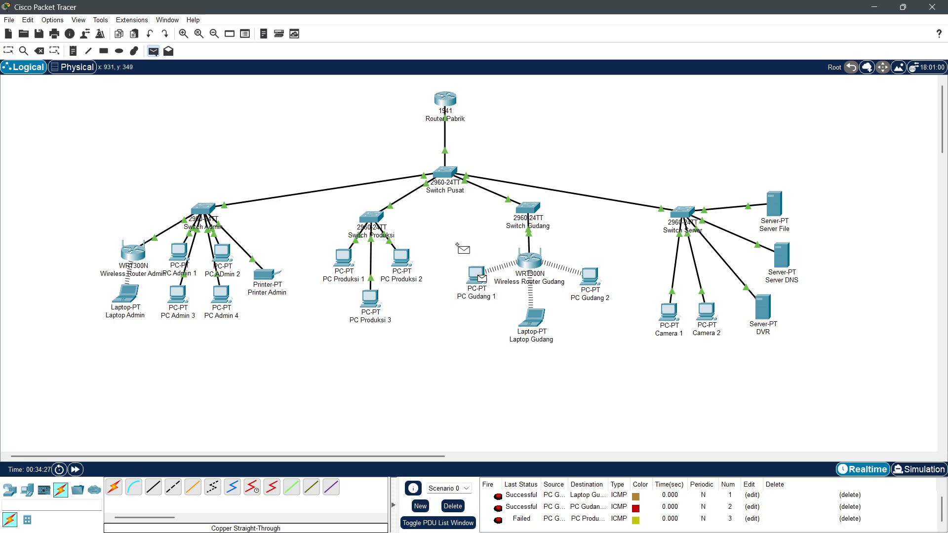
click(401, 257)
Step: Clear the old PDU results and ping PC ADmin 2 from PC Gudang 1
scroll(553, 501, down, 1)
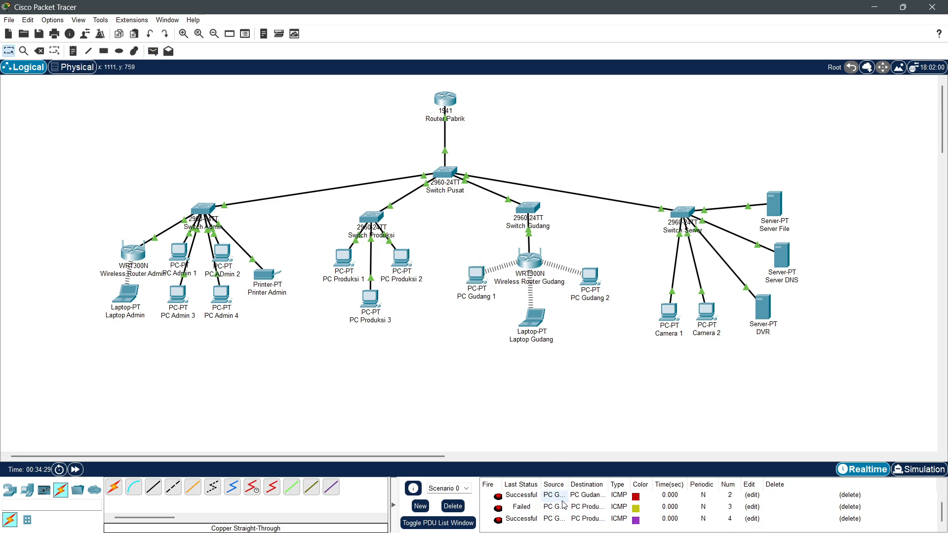
click(452, 506)
click(153, 52)
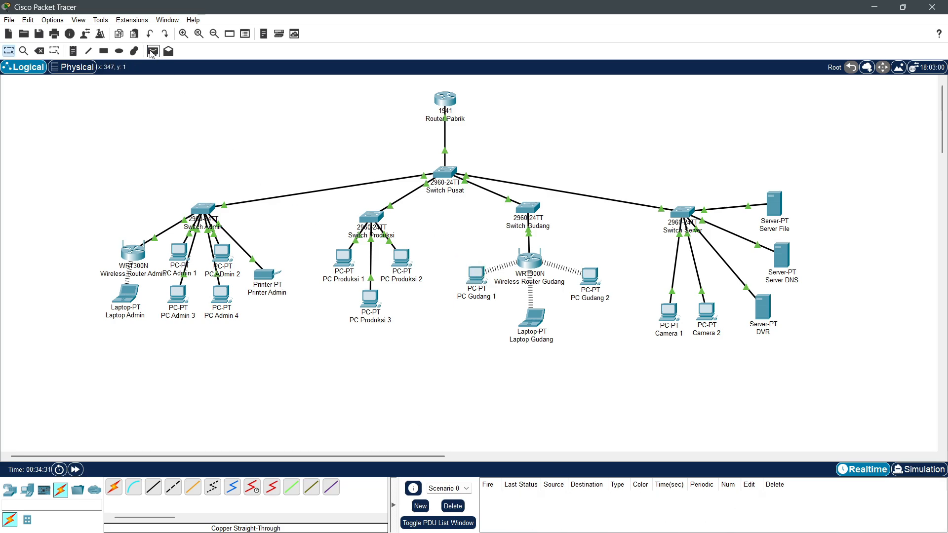
click(487, 275)
click(222, 253)
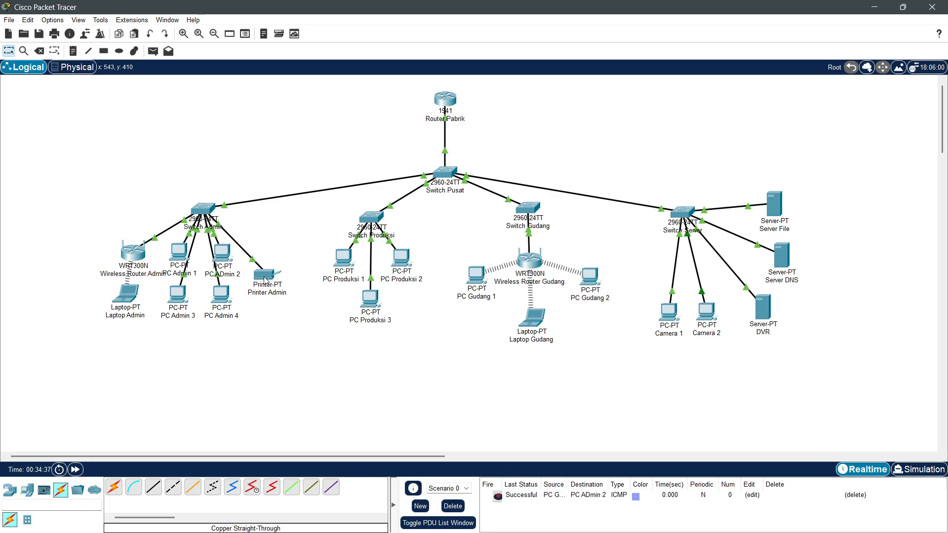
Step: Rename the PC ADmin 2 label to PC Admin 2
click(225, 275)
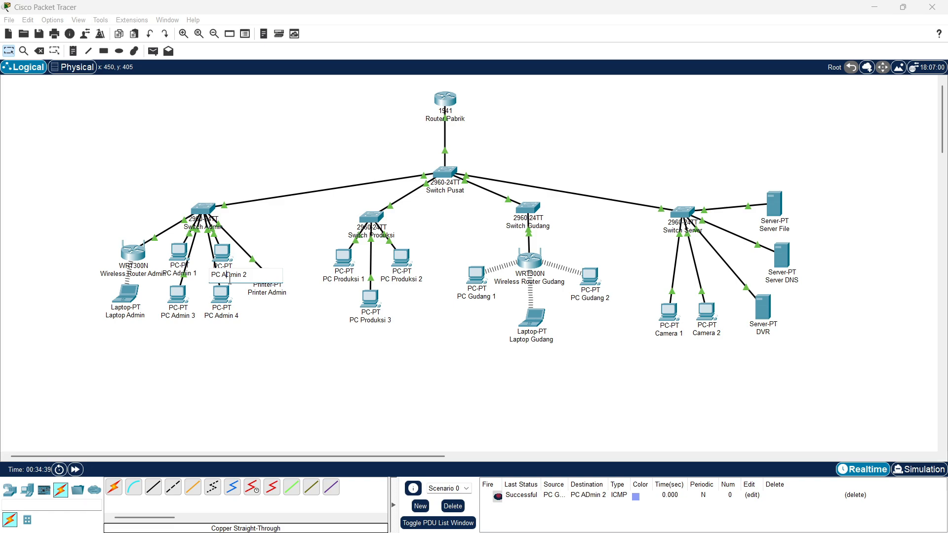
key(BackSpace)
text(d)
key(Return)
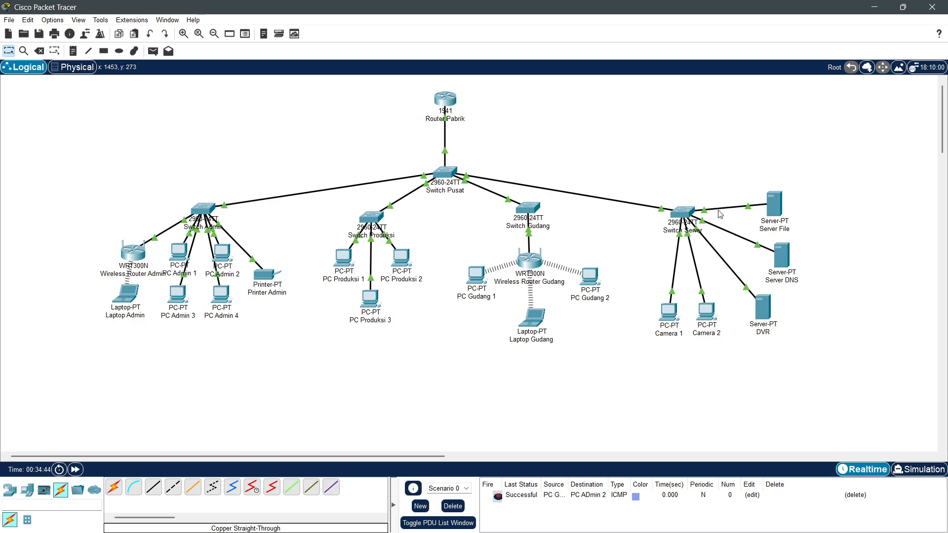
Step: On Switch Server's CLI, create VLAN 40 and name it SERVER
click(685, 211)
click(415, 127)
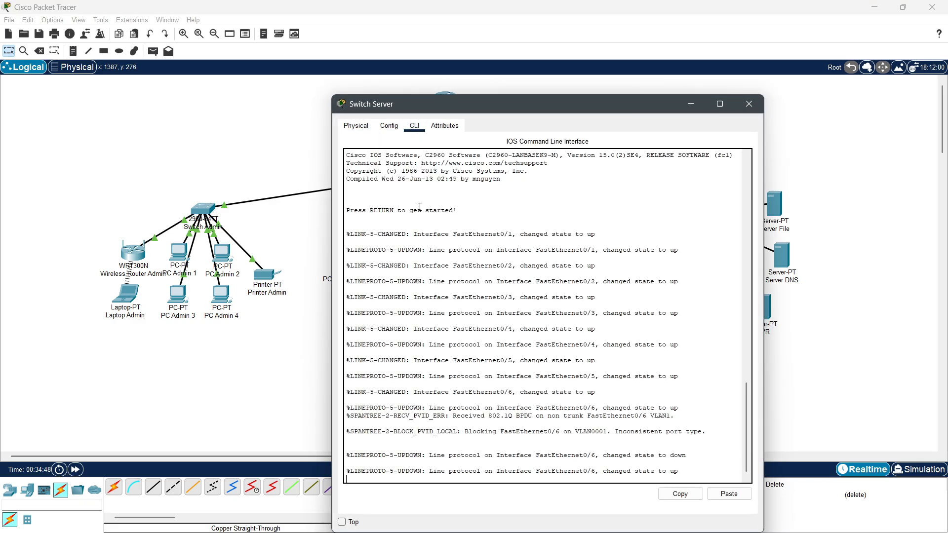
key(Return)
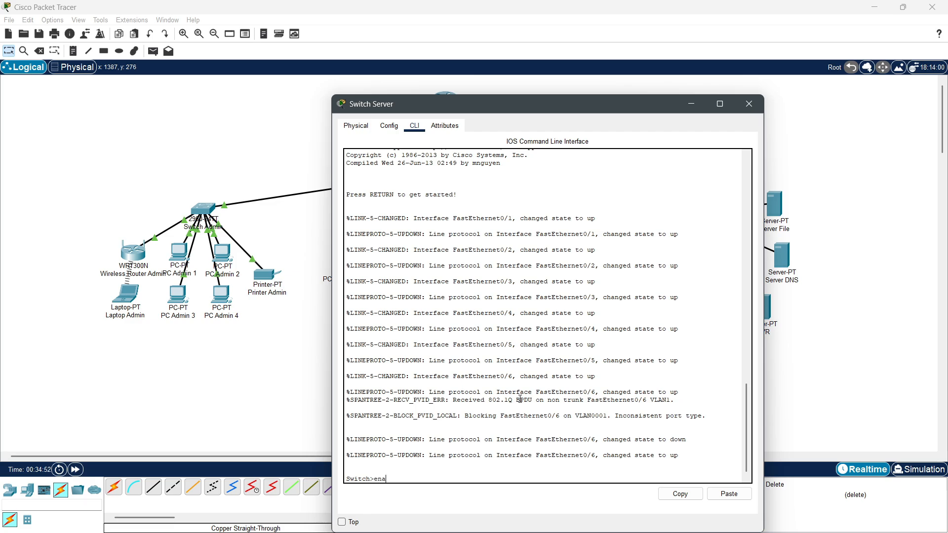
text(enable)
key(Return)
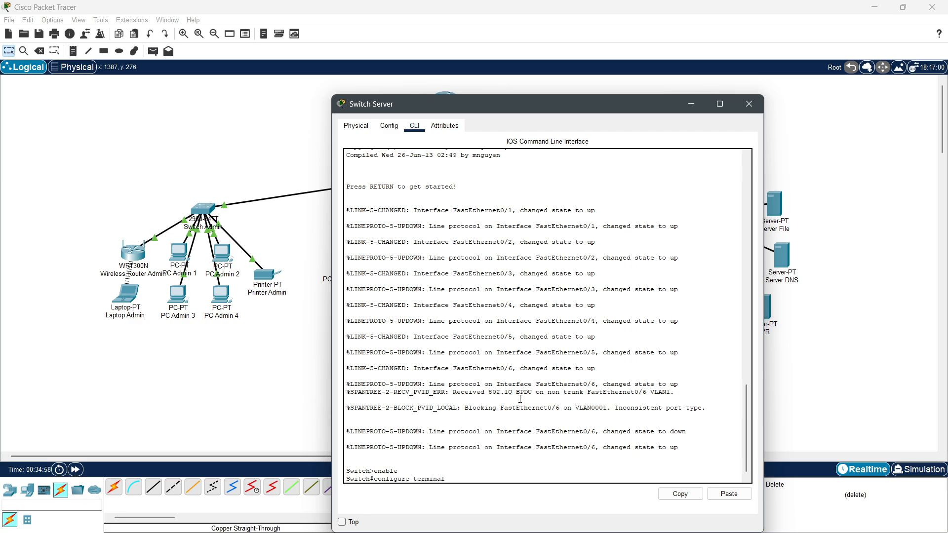
key(Return)
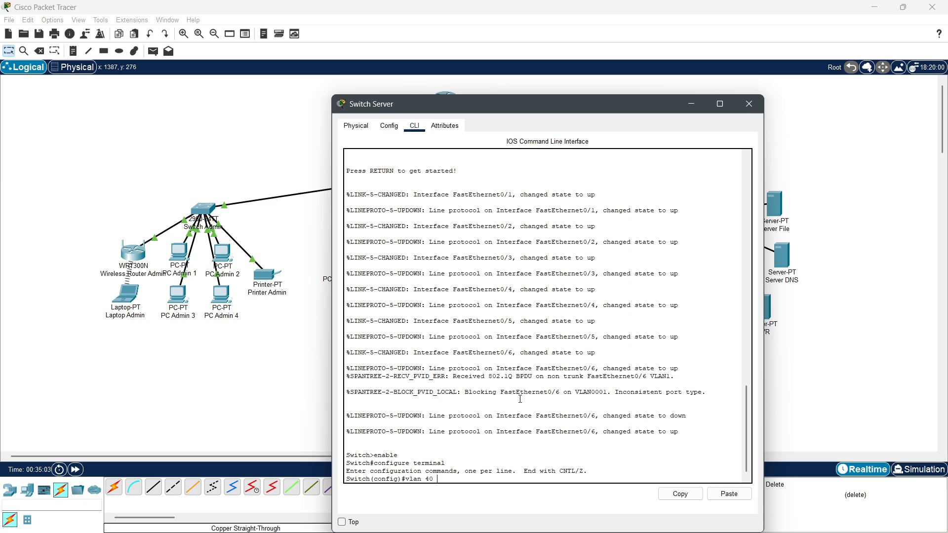
key(Return)
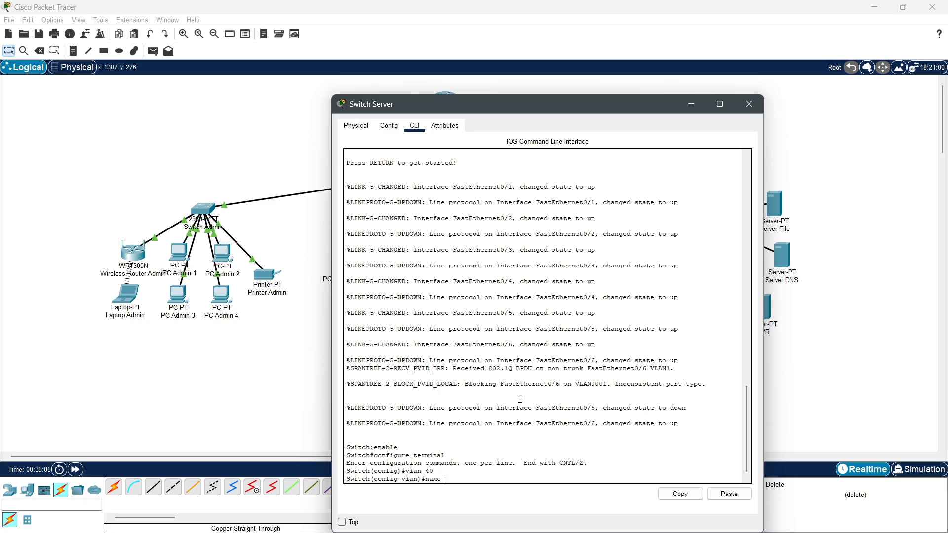
text(name SERVER)
key(Return)
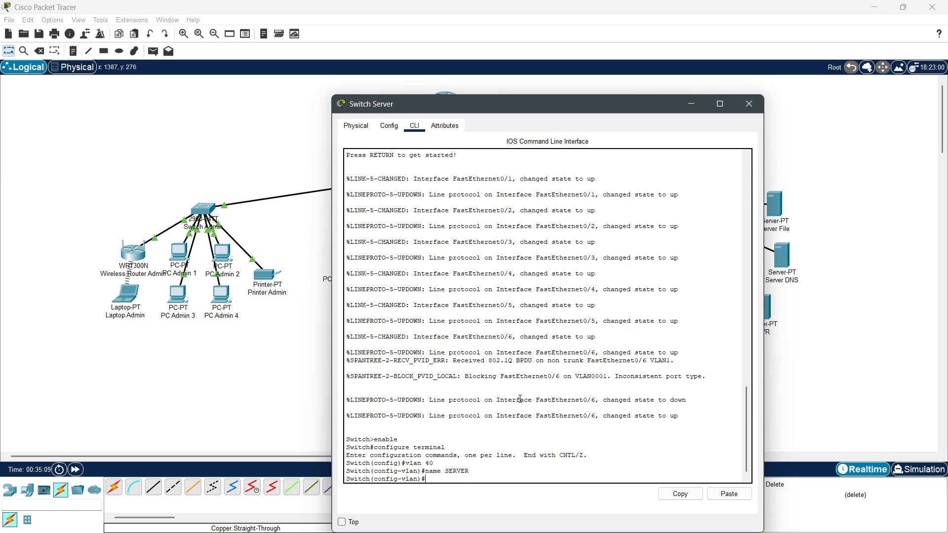
text(exit)
key(Return)
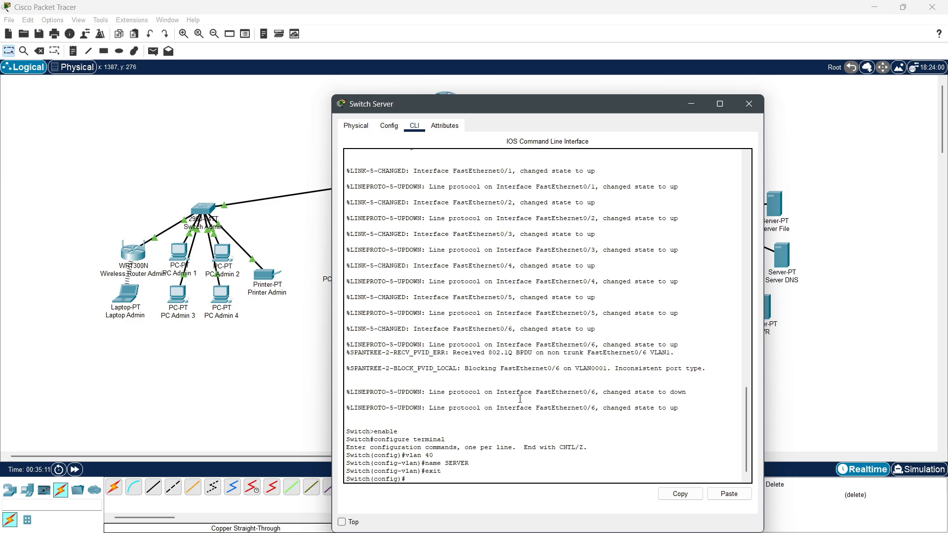
Step: Make the server port FastEthernet0/5 an access port in VLAN 40
click(389, 126)
drag(454, 104, 306, 95)
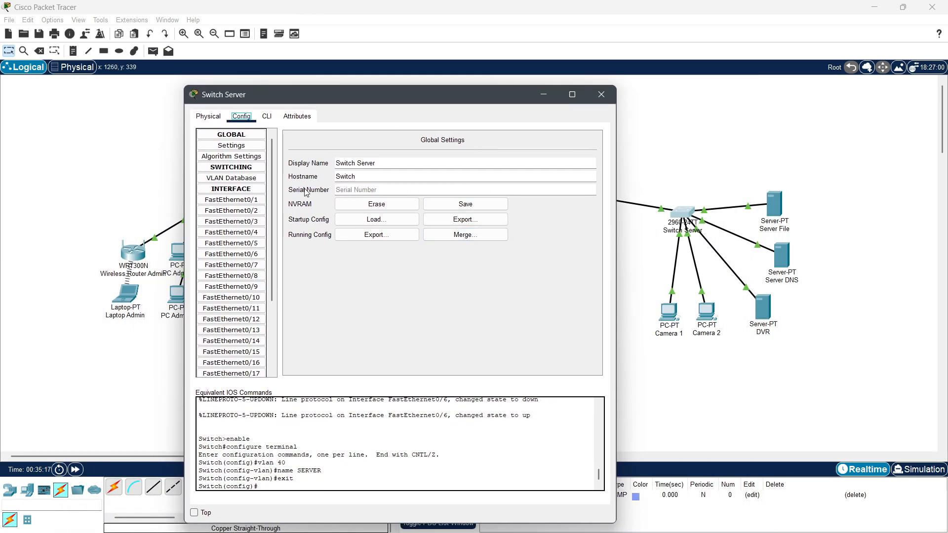
click(234, 201)
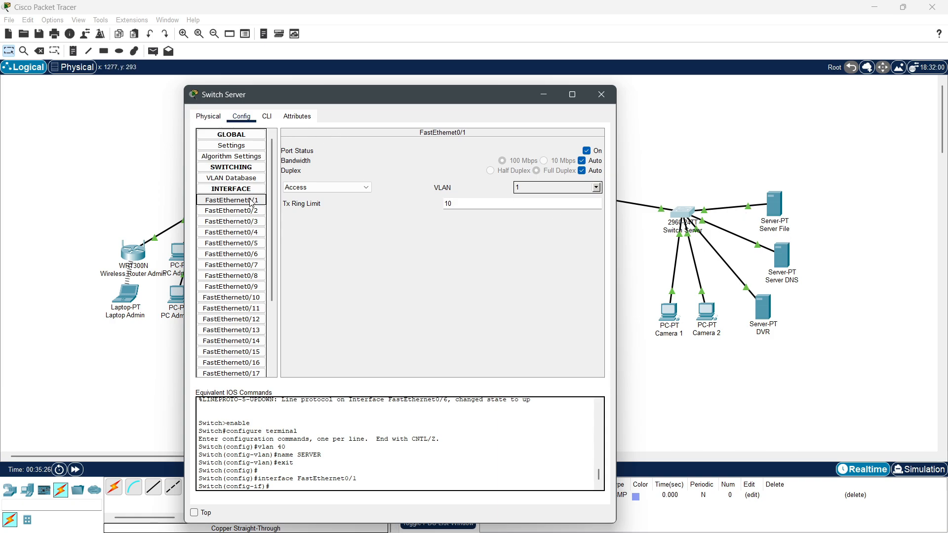
click(269, 118)
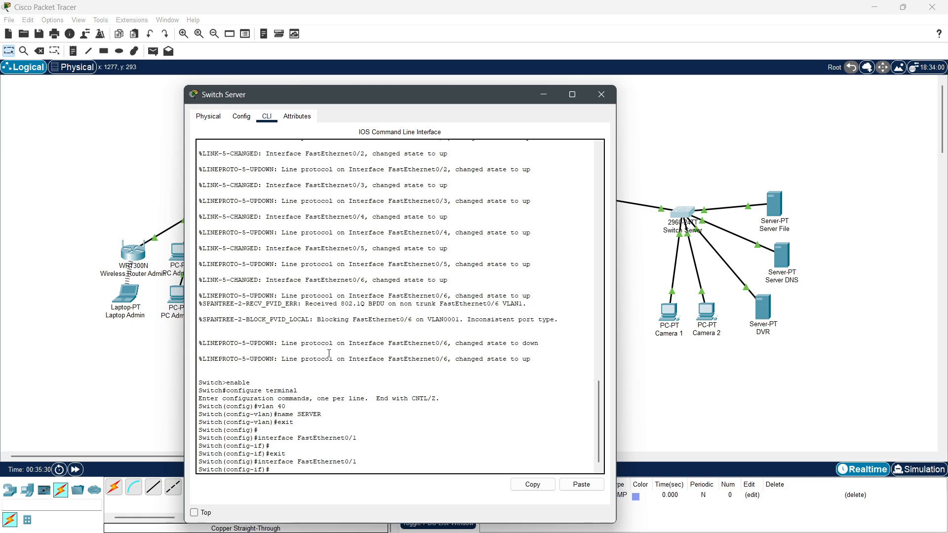
text(i)
text(tchport mode acces)
text(s)
key(Return)
text(switchport access vlan 40)
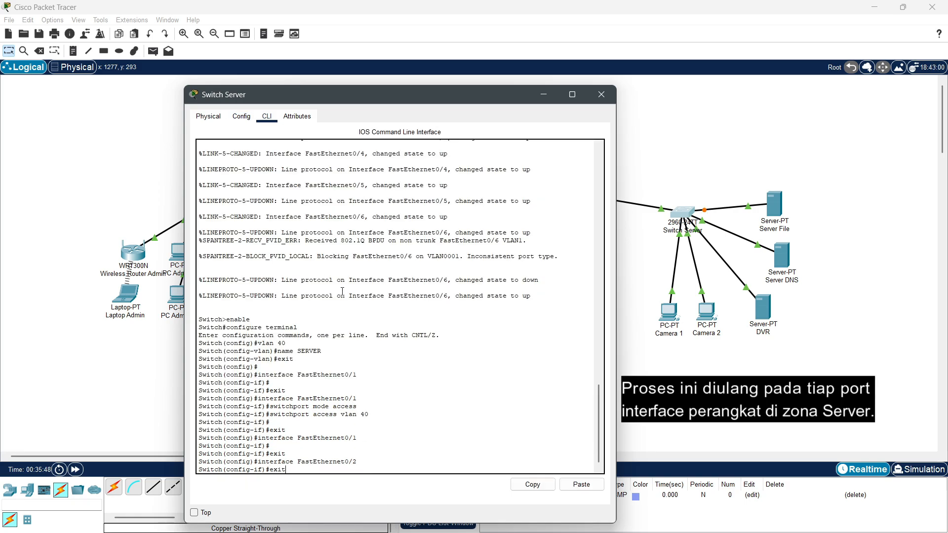
key(Return)
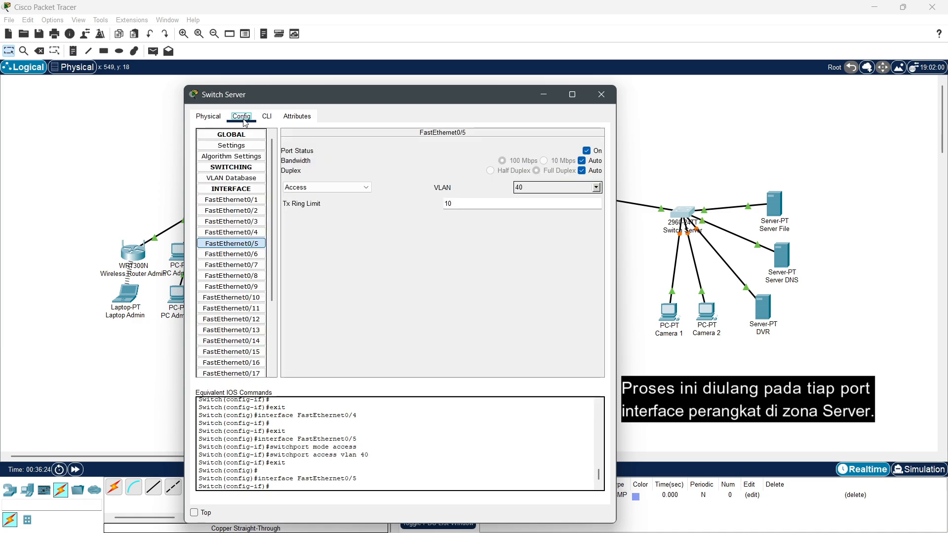
Step: Review the FastEthernet0/6 port settings and close Switch Server
click(231, 254)
drag(362, 103, 458, 309)
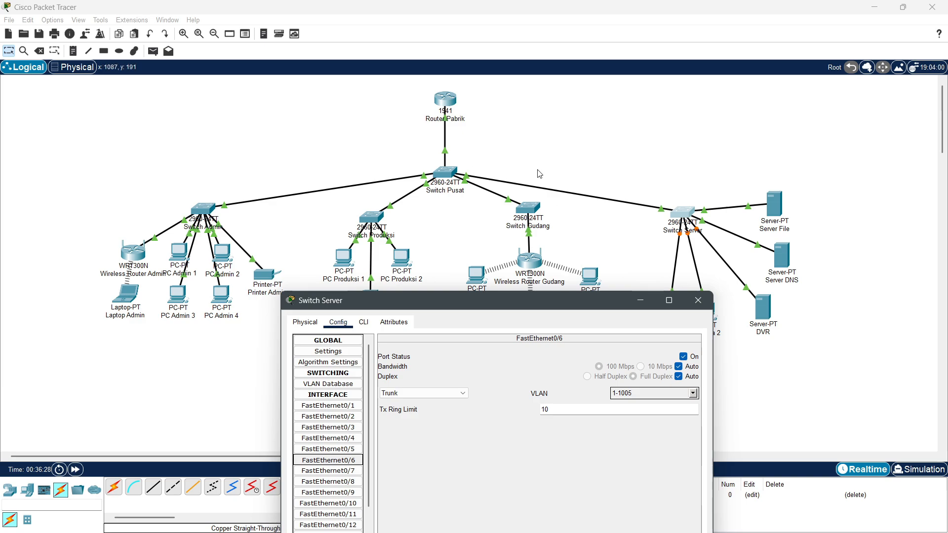
drag(535, 298, 511, 49)
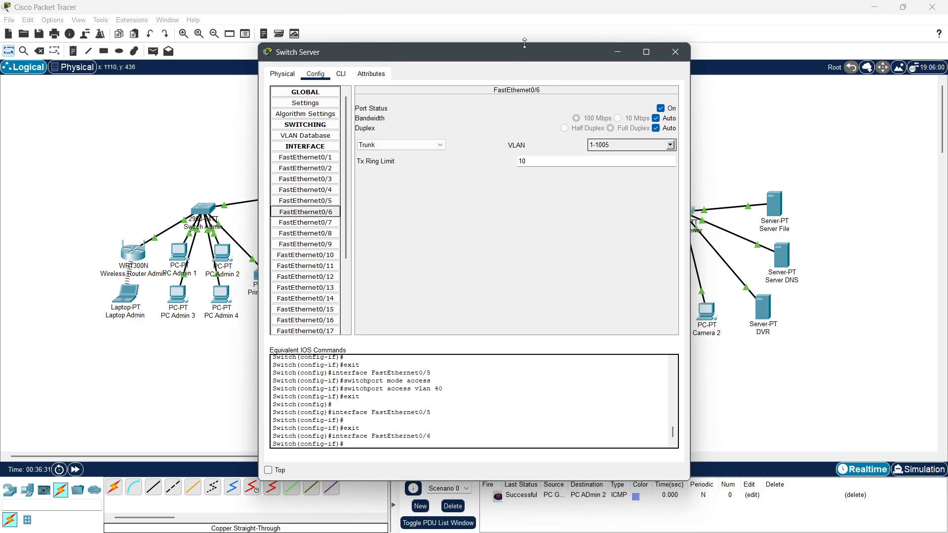
drag(525, 49, 378, 49)
click(519, 62)
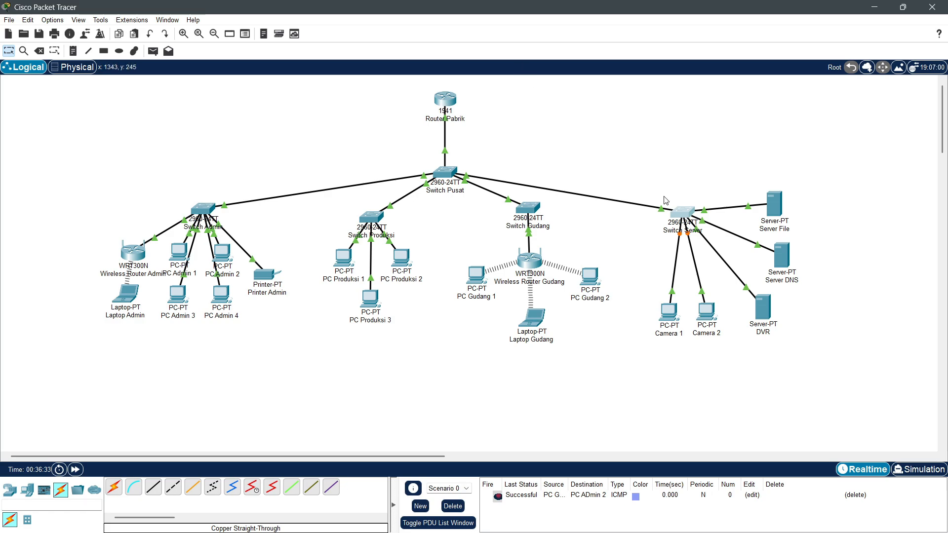
Step: Give Server File static IP 192.168.40.11 with gateway 192.168.40.1
click(777, 210)
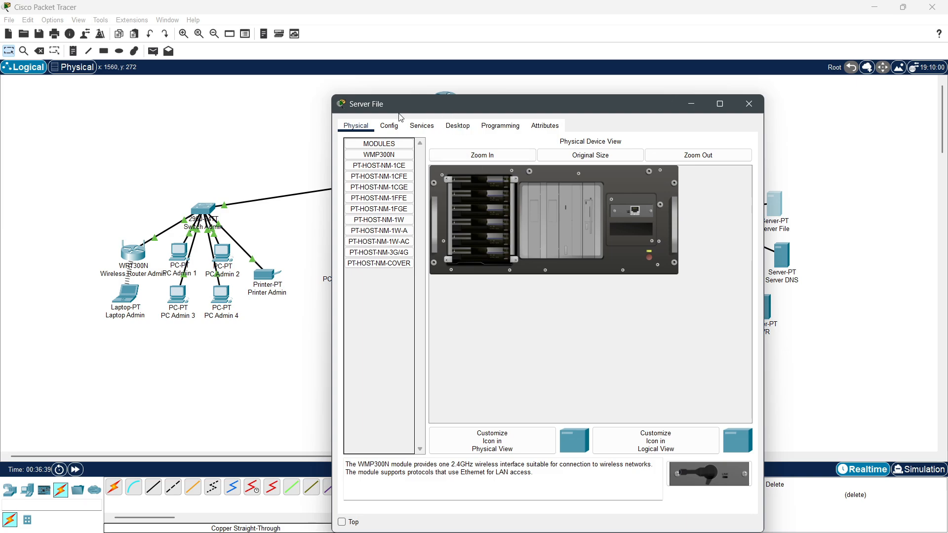
click(457, 126)
drag(458, 103, 350, 100)
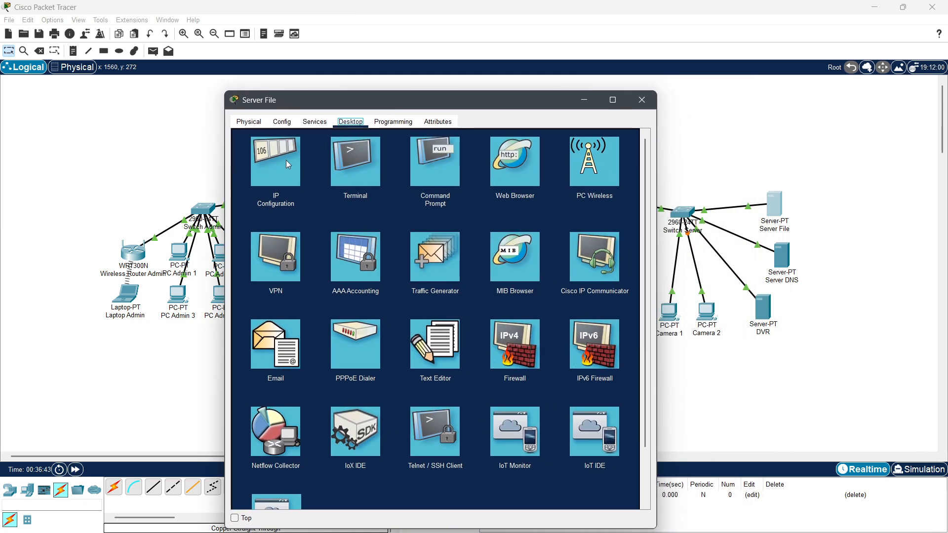
click(284, 167)
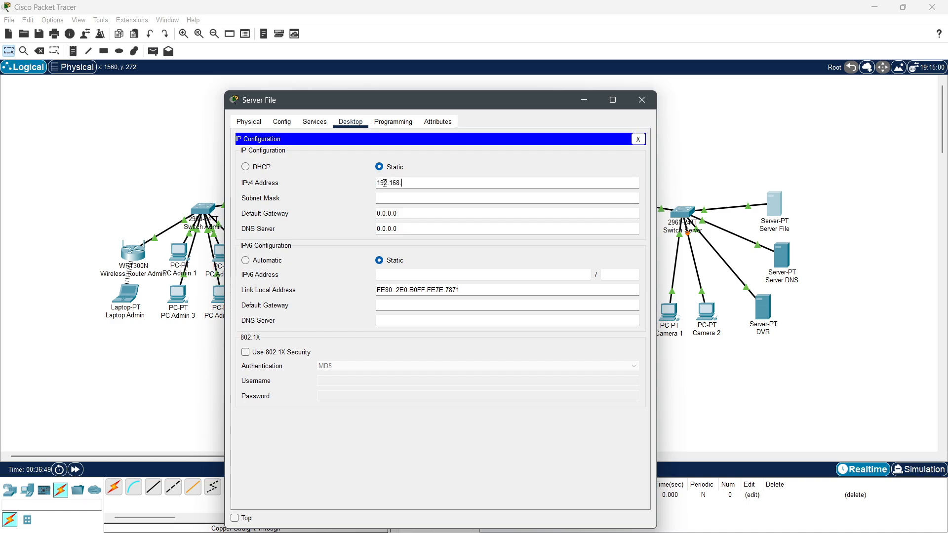
click(385, 183)
text(192.168.40.11)
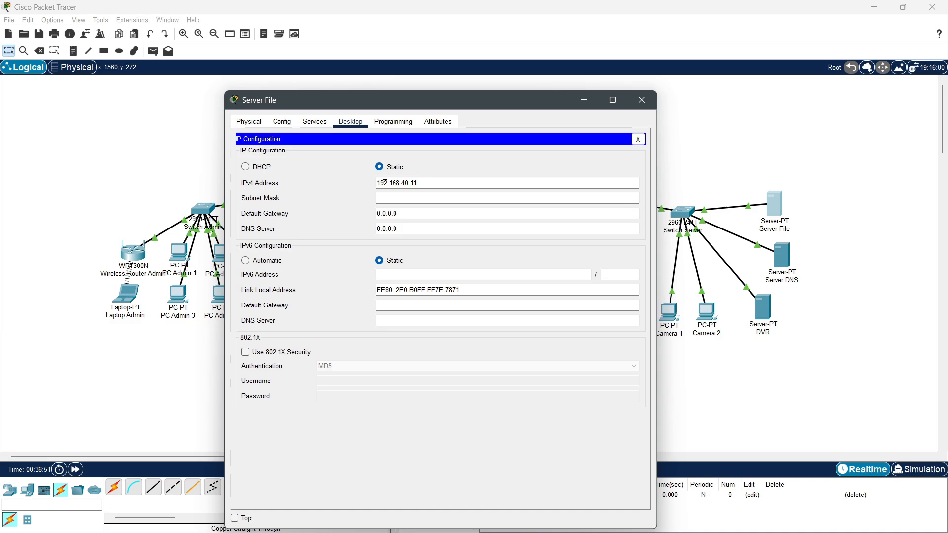
key(Tab)
key(Tab)
text(19)
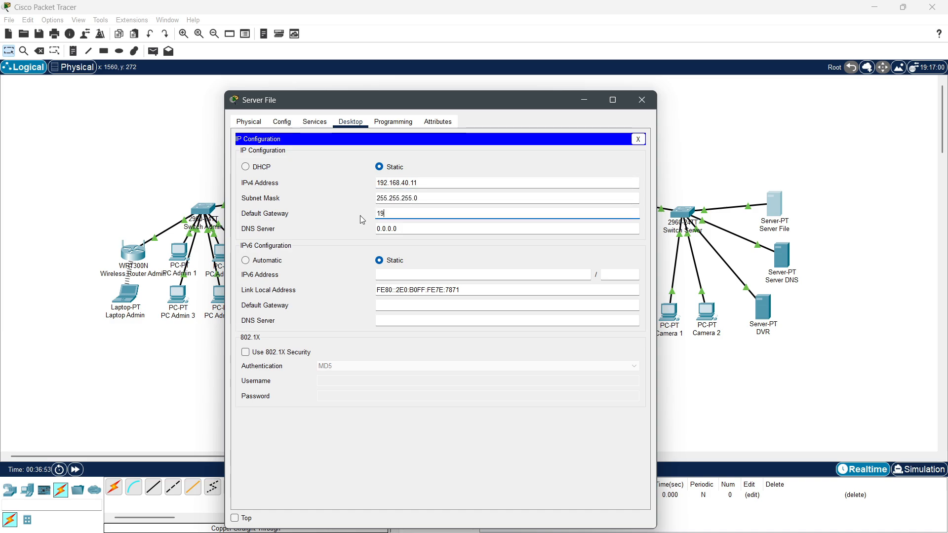
text(2.168)
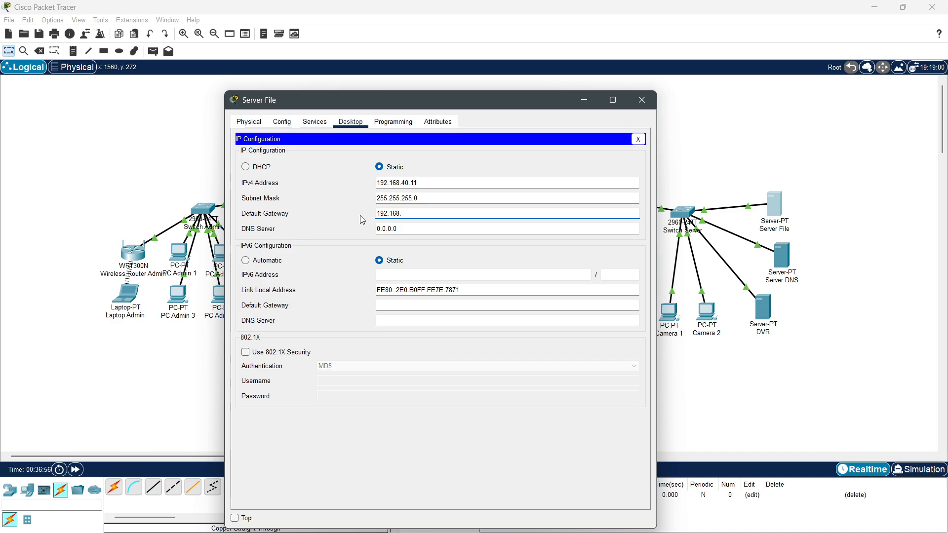
text(.40.1)
drag(415, 213, 324, 214)
key(ctrl+c)
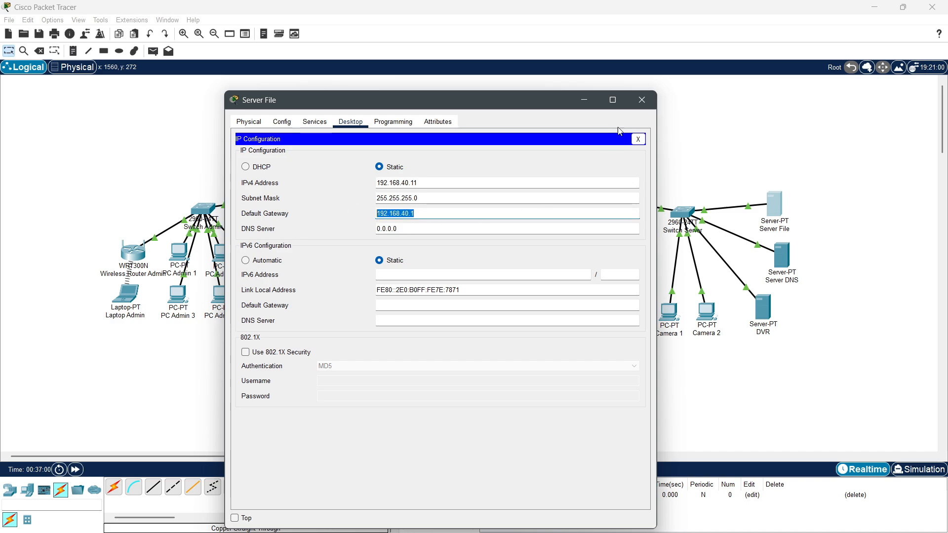
click(642, 100)
Step: Give Server DNS and the DVR static 192.168.40.x addresses with auto-filled subnet masks
click(783, 260)
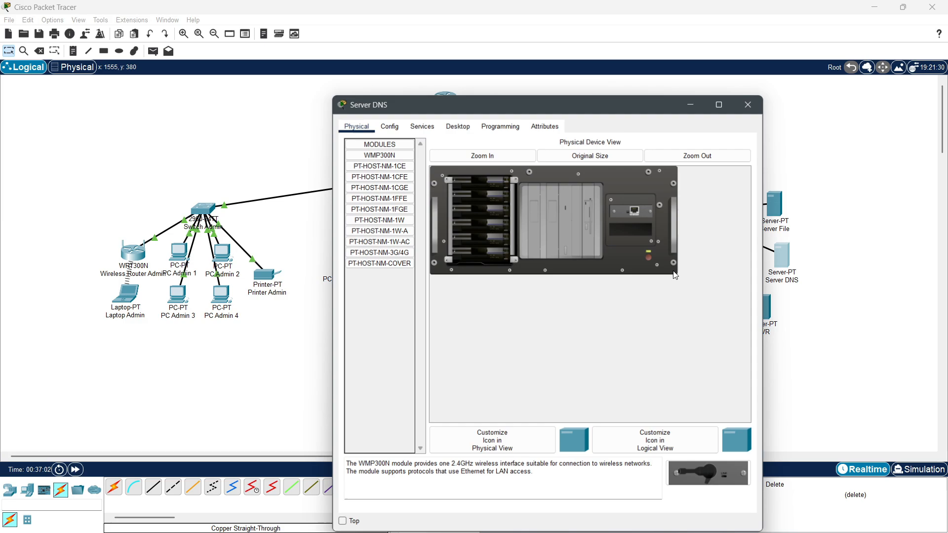
click(458, 126)
click(384, 163)
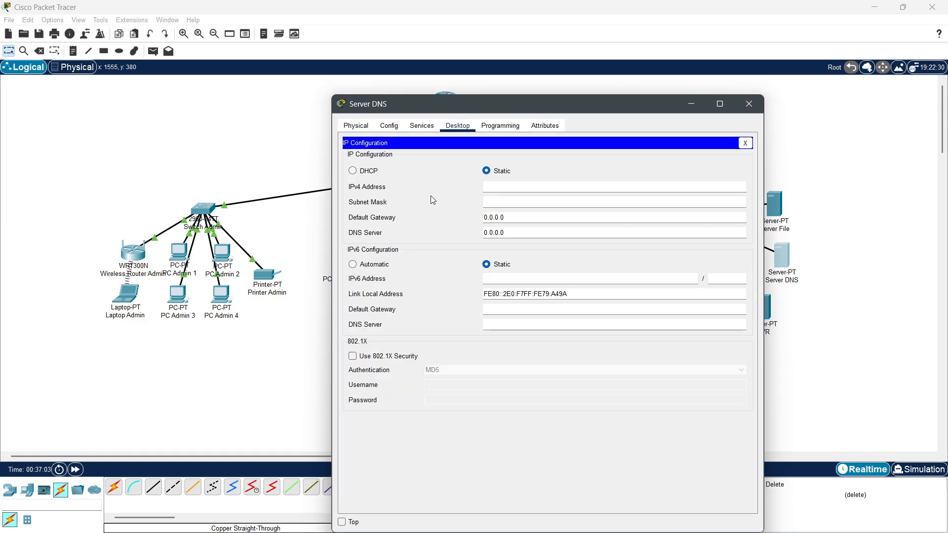
click(507, 186)
key(ctrl+v)
text(2)
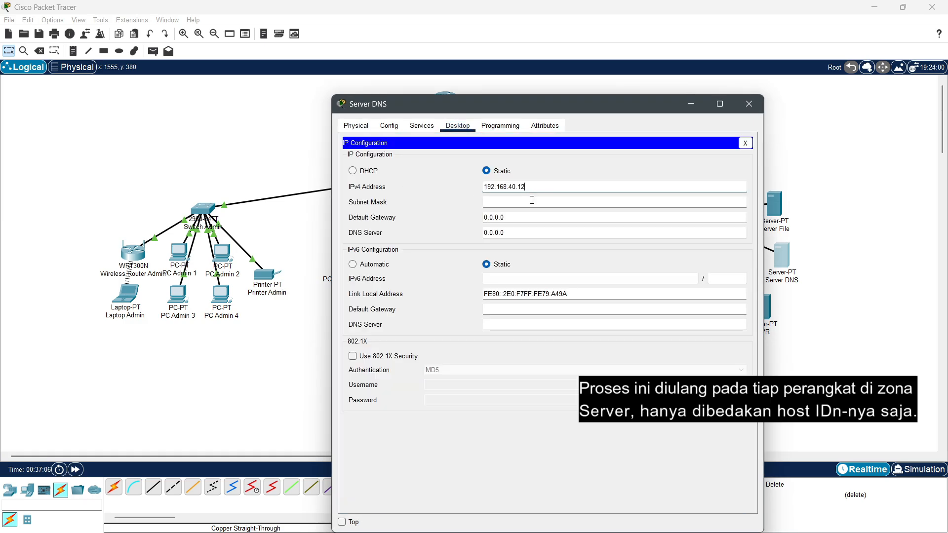
click(531, 200)
key(Tab)
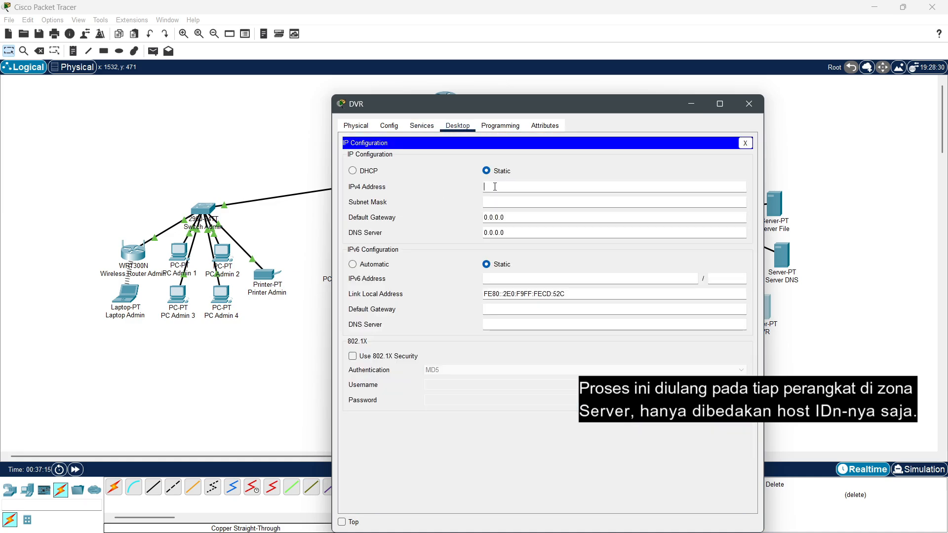
key(ctrl+v)
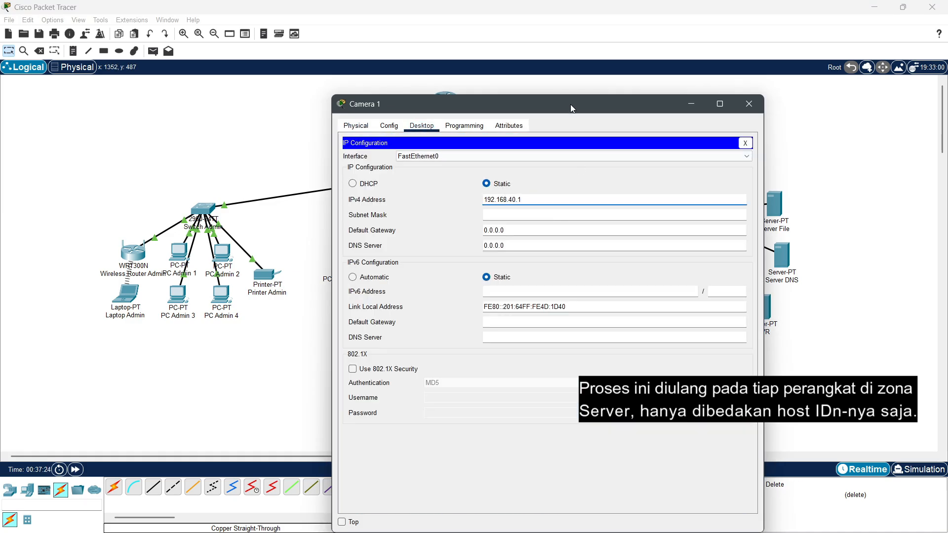
text(3)
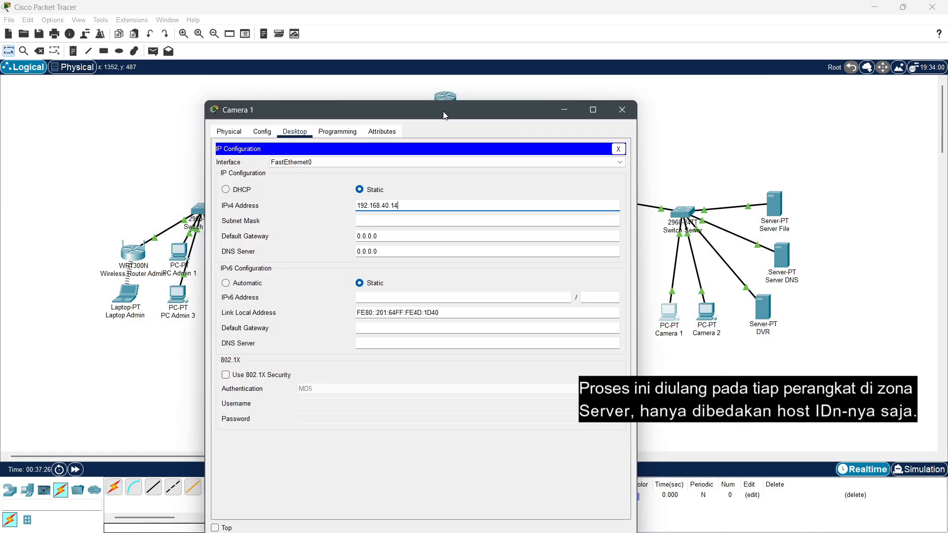
key(Tab)
key(Tab)
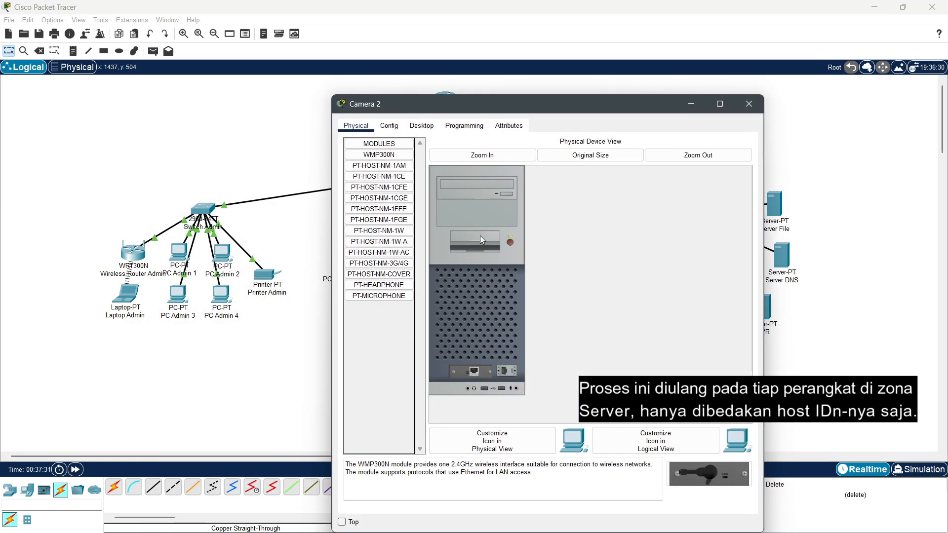
Step: Set Camera 2 to 192.168.40.15, mask 255.255.255.0, gateway 192.168.40.1
click(421, 125)
click(394, 187)
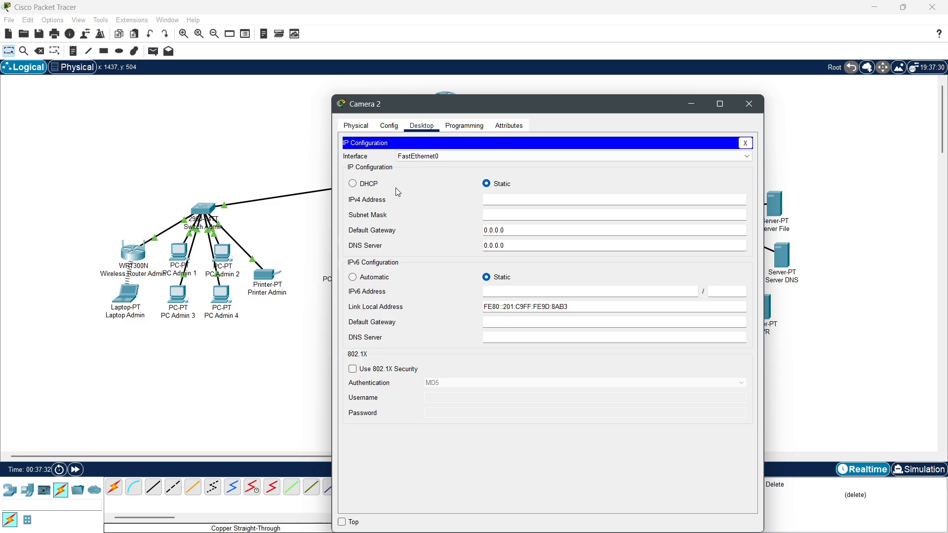
click(512, 199)
key(ctrl+v)
key(Tab)
key(Tab)
key(ctrl+v)
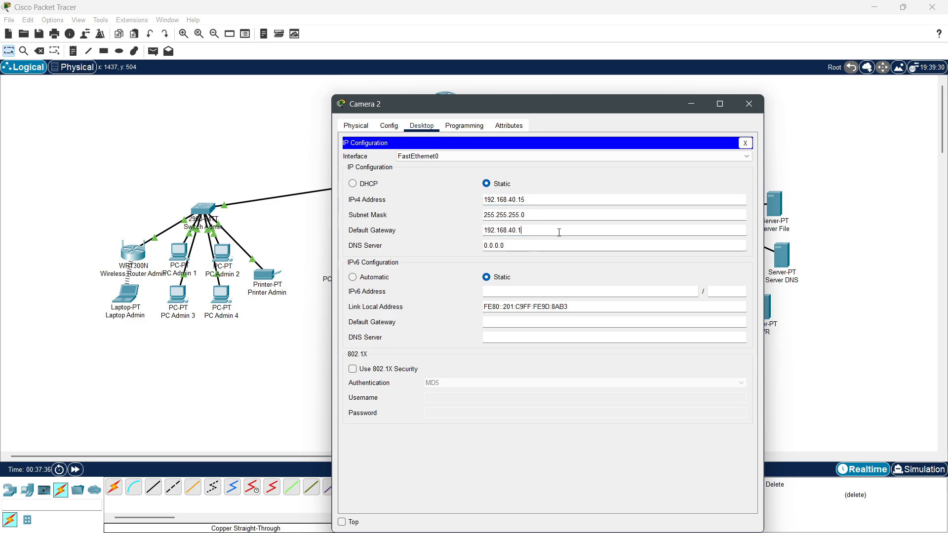
click(746, 105)
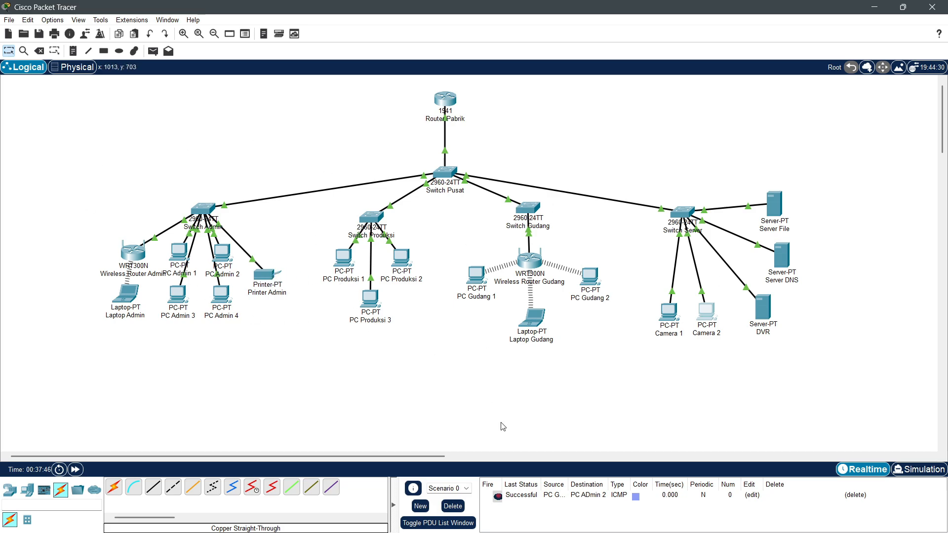
Step: Clear the old ping result and send two simple PDUs from Camera 1 to the DVR
click(453, 506)
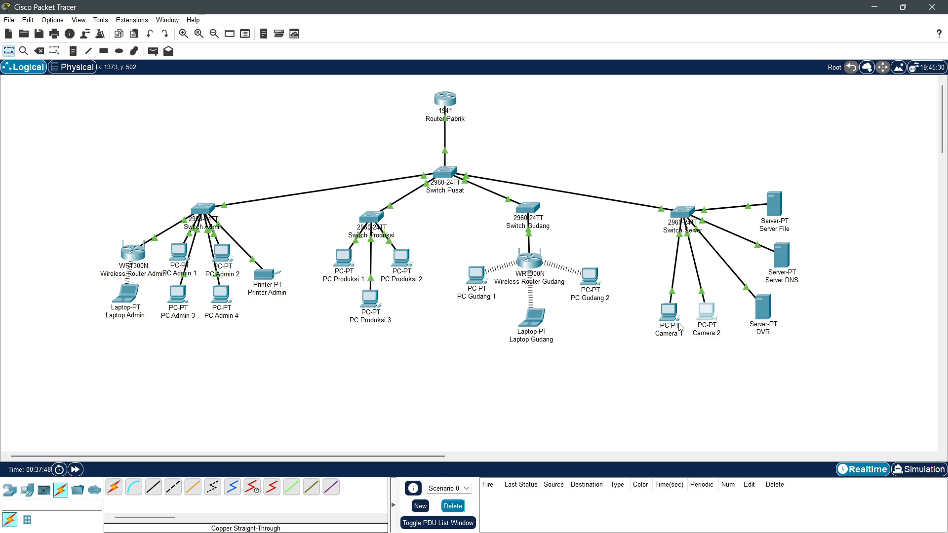
click(153, 51)
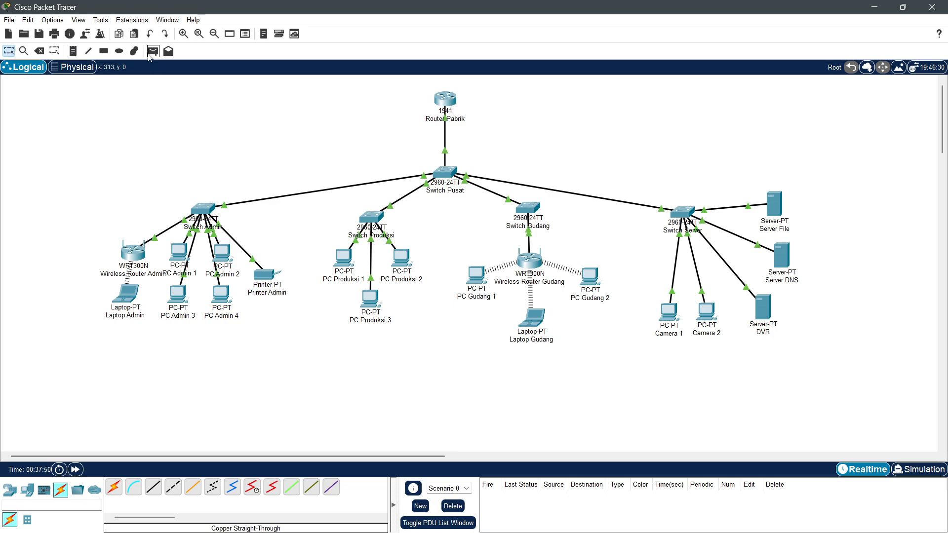
click(669, 311)
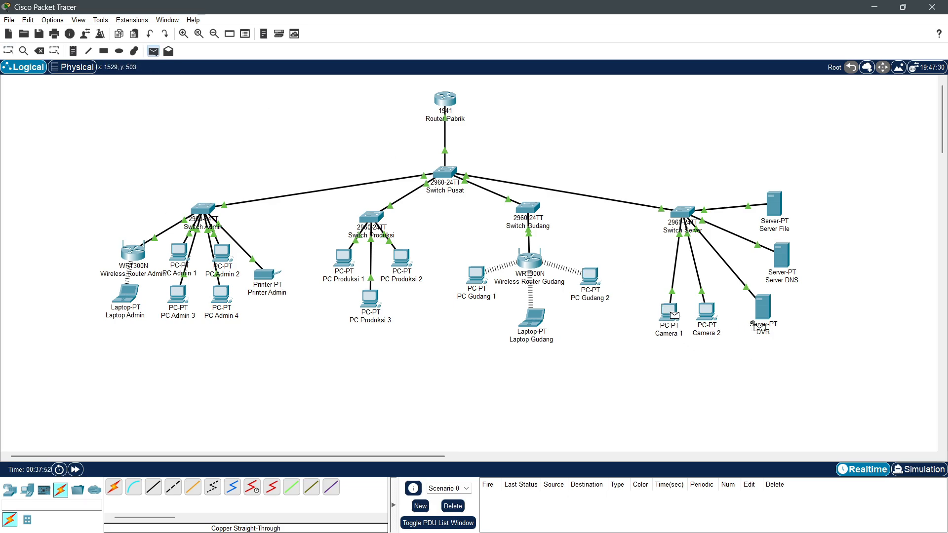
click(769, 320)
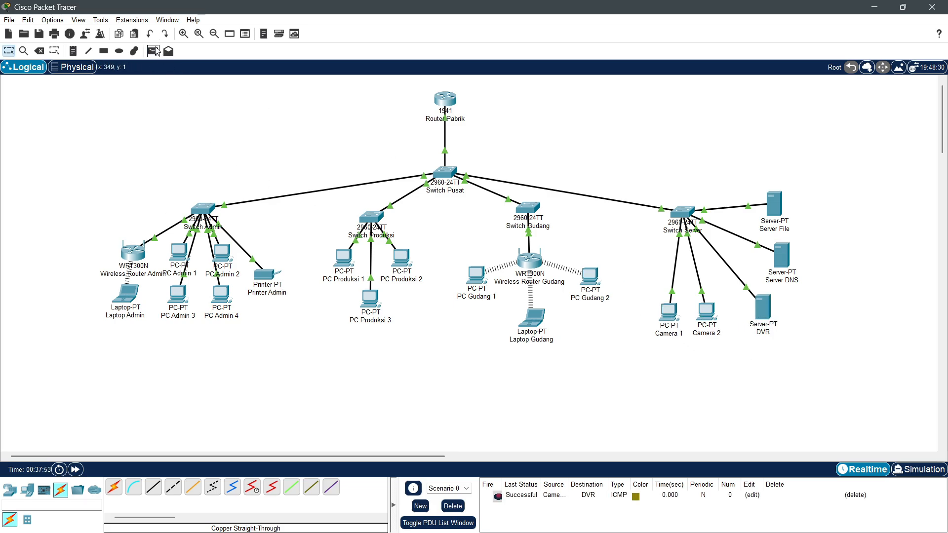
click(154, 51)
click(706, 313)
click(763, 311)
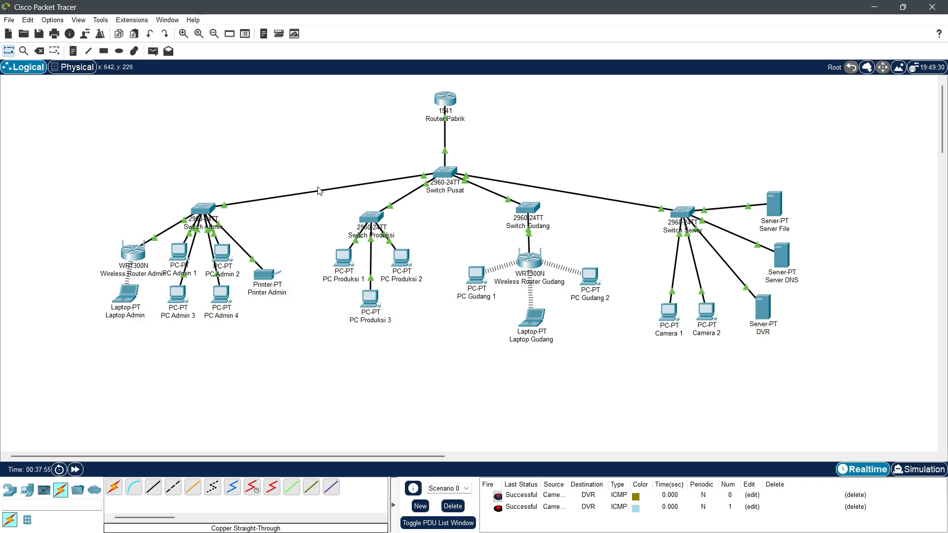
Step: Ping Server File to PC Admin 2 and Server DNS to PC Admin 3 twice, then clear the PDU list
click(154, 51)
click(777, 212)
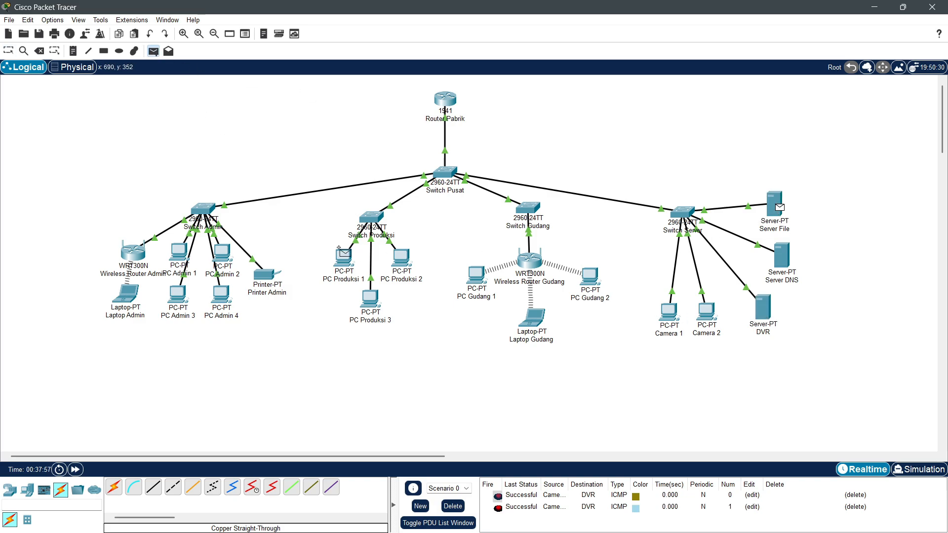
click(223, 254)
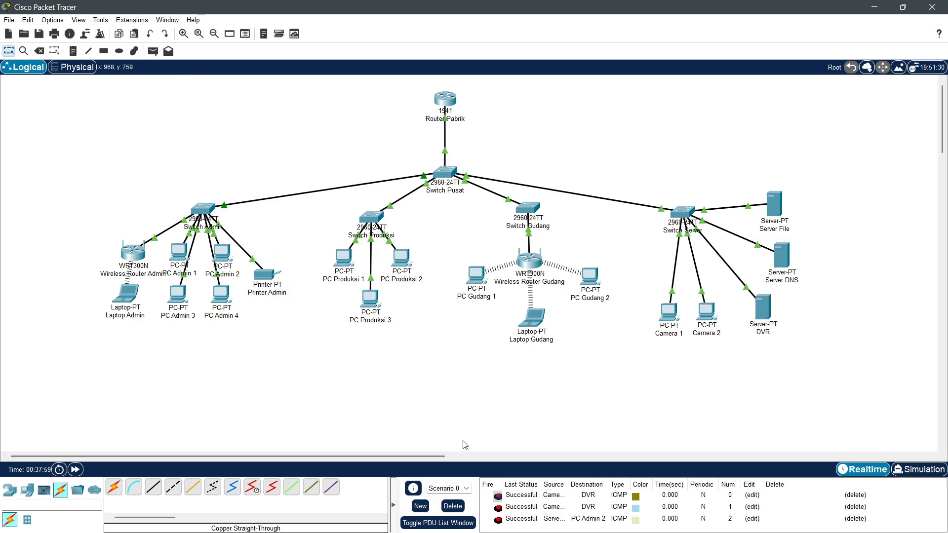
click(153, 51)
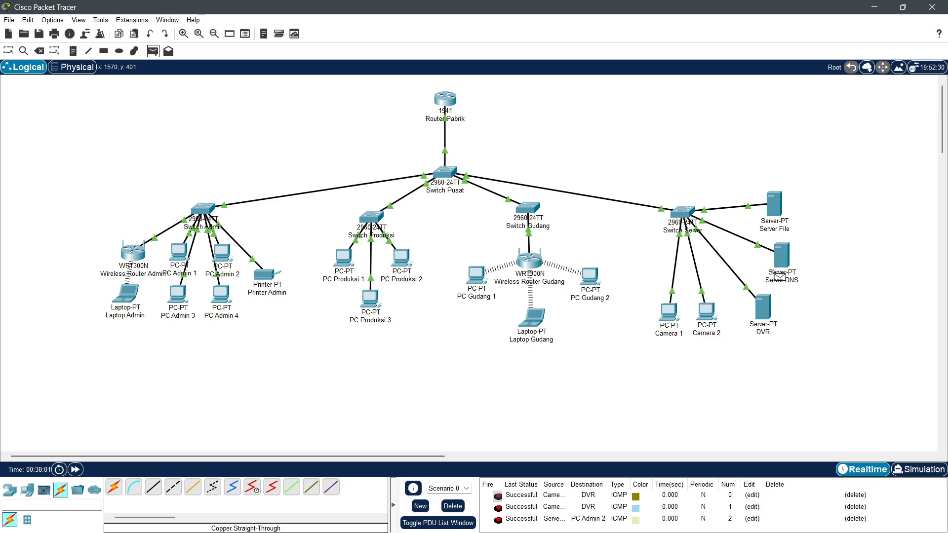
click(782, 262)
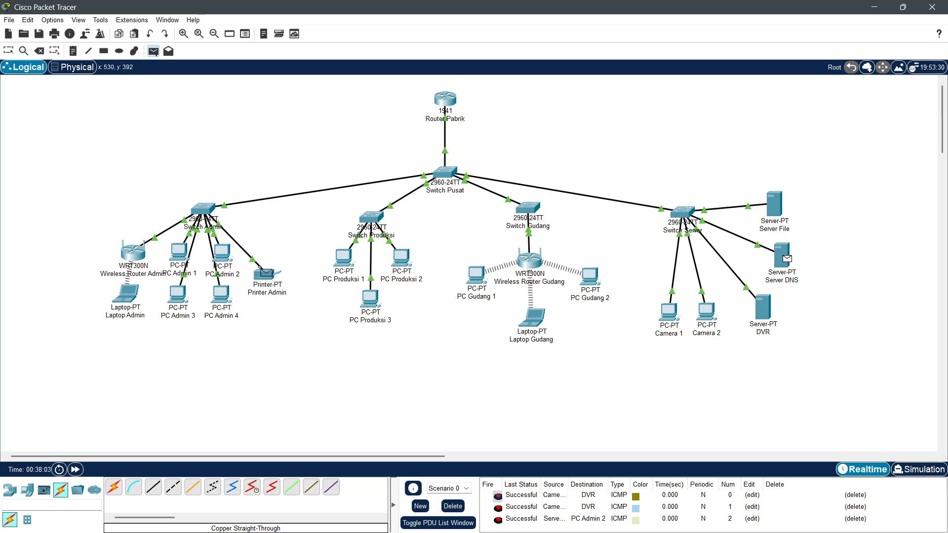
click(191, 302)
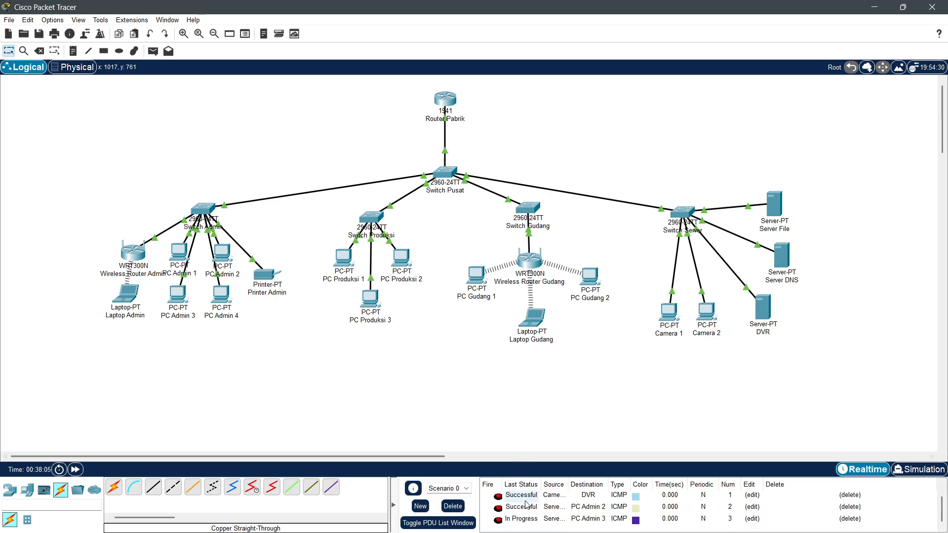
scroll(518, 506, down, 1)
click(154, 51)
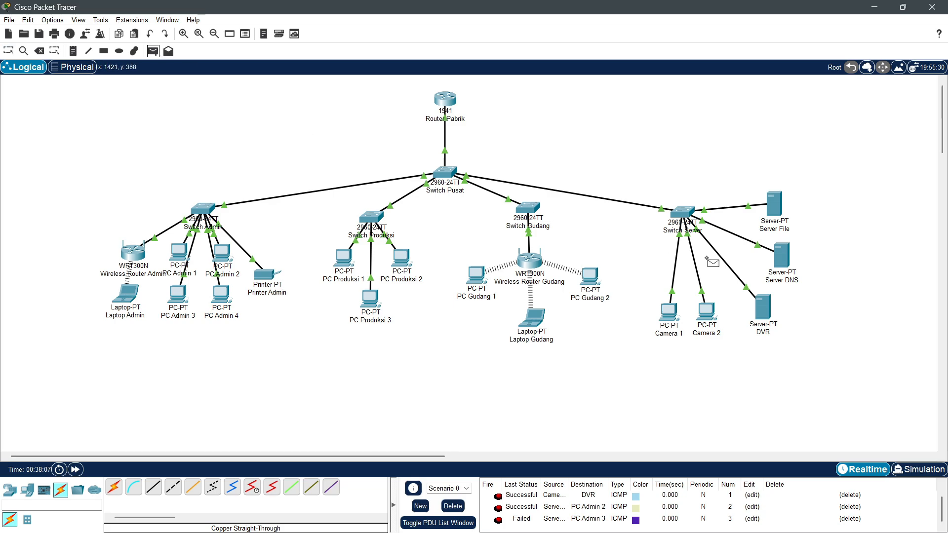
click(783, 261)
click(185, 302)
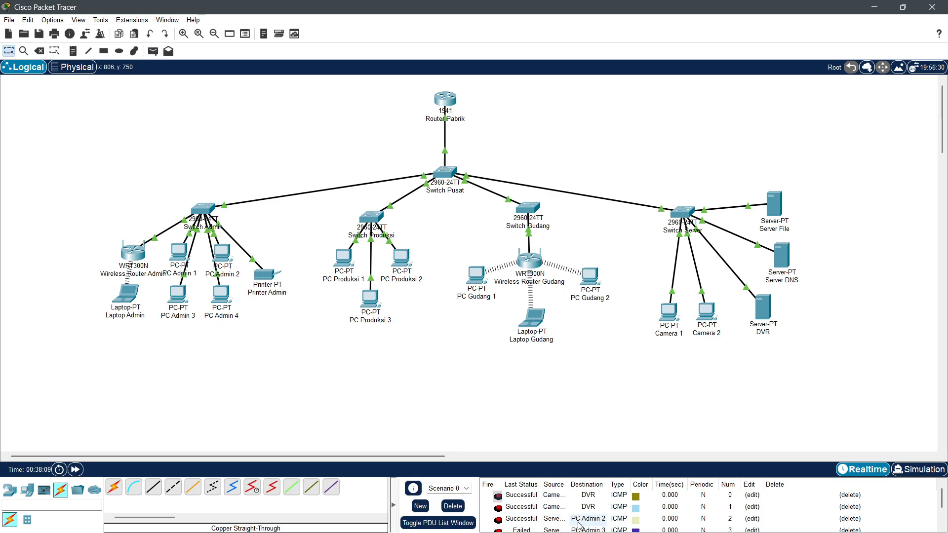
click(455, 509)
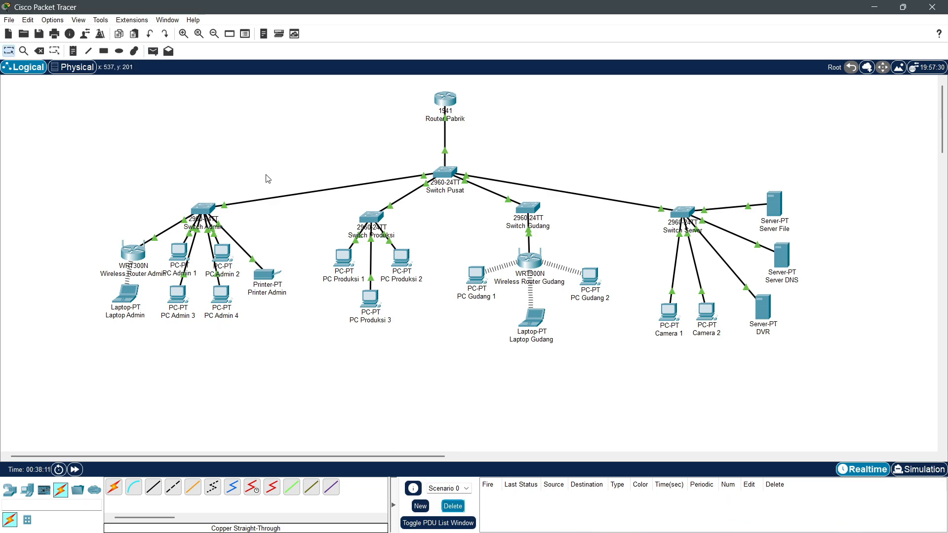
Step: Send simple PDUs from Server DNS to PC Produksi 2 and from Router Pabrik to PC Admin 2
click(153, 52)
click(783, 259)
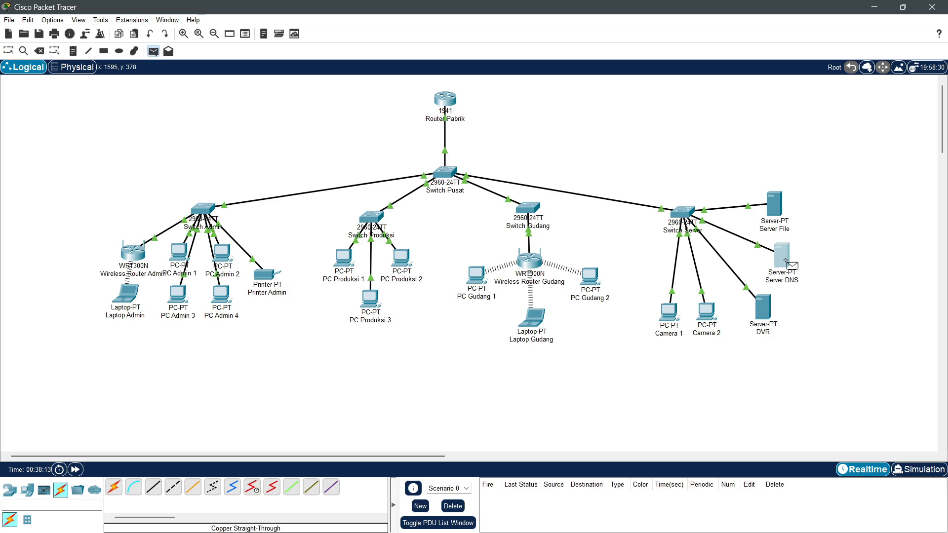
click(402, 258)
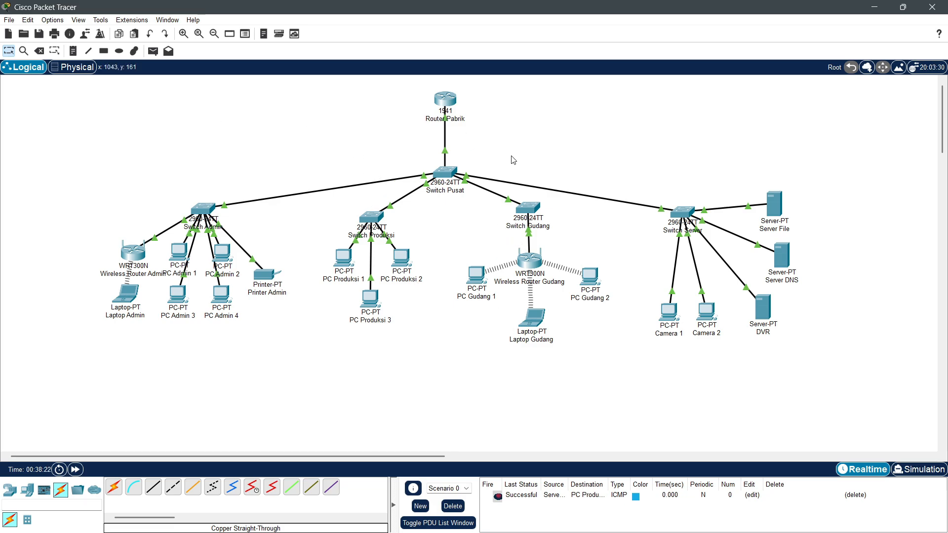
click(153, 51)
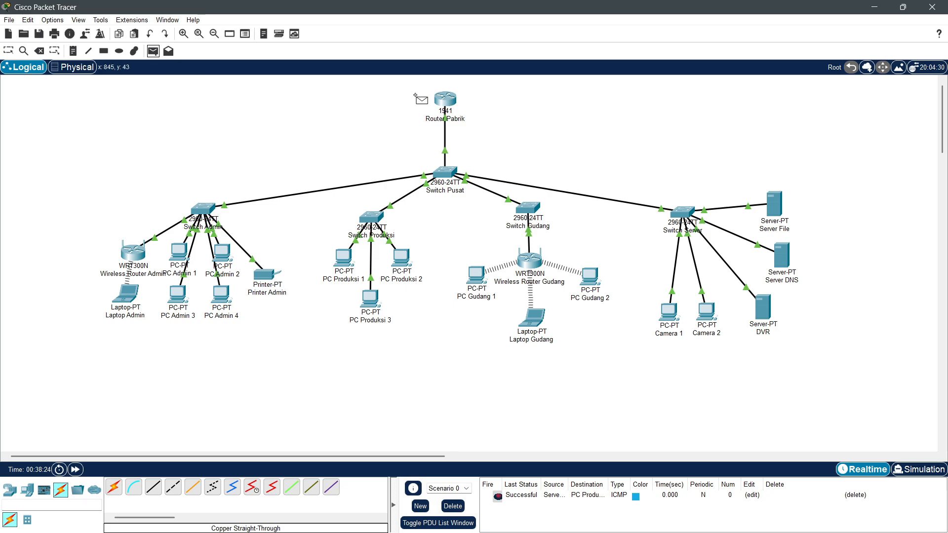
click(445, 100)
click(223, 254)
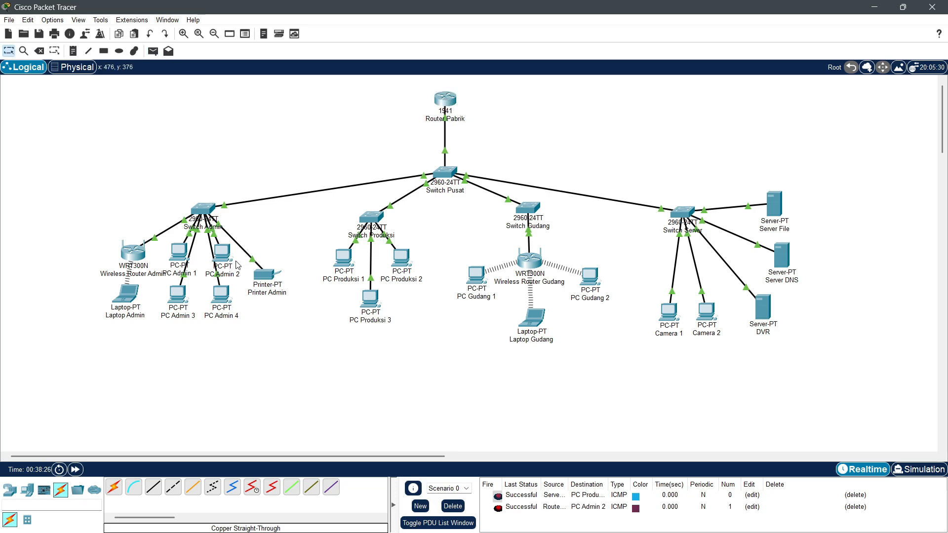
Step: Ping Router Pabrik to PC Produksi 2 and Laptop Gudang, then clear the PDU list
click(153, 51)
click(444, 100)
click(403, 257)
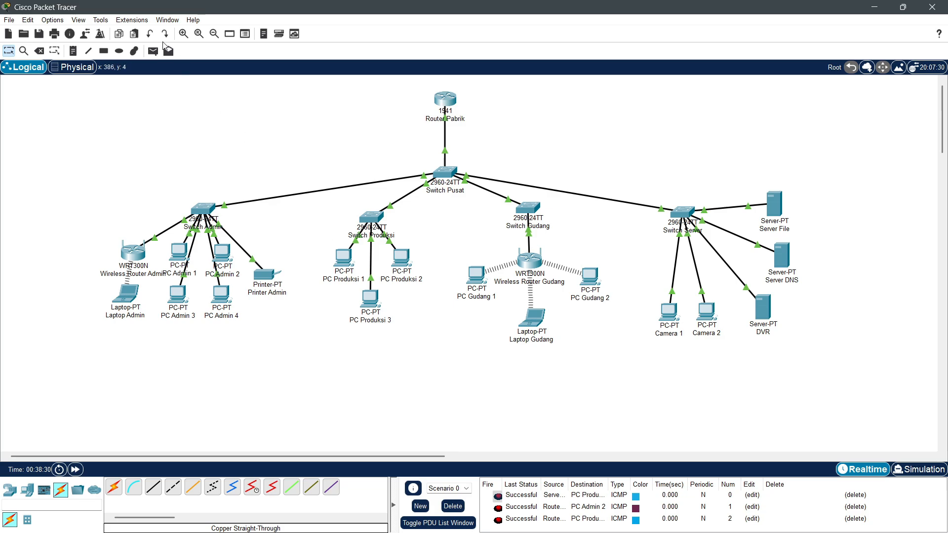
click(153, 51)
click(450, 101)
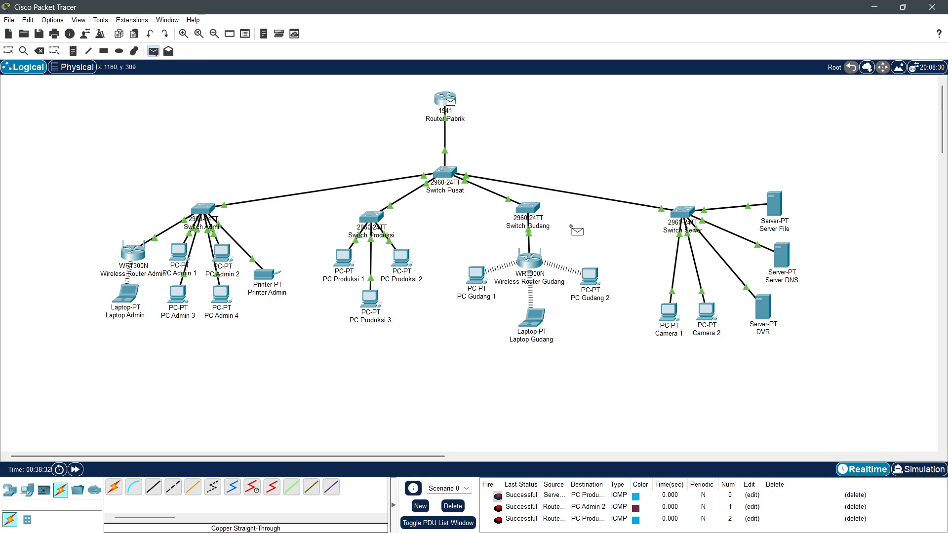
click(535, 317)
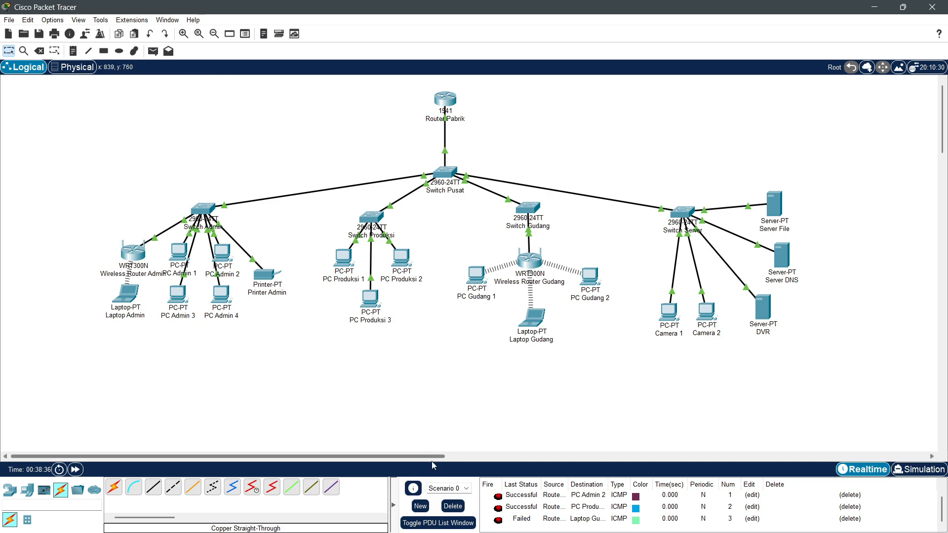
click(453, 507)
click(153, 51)
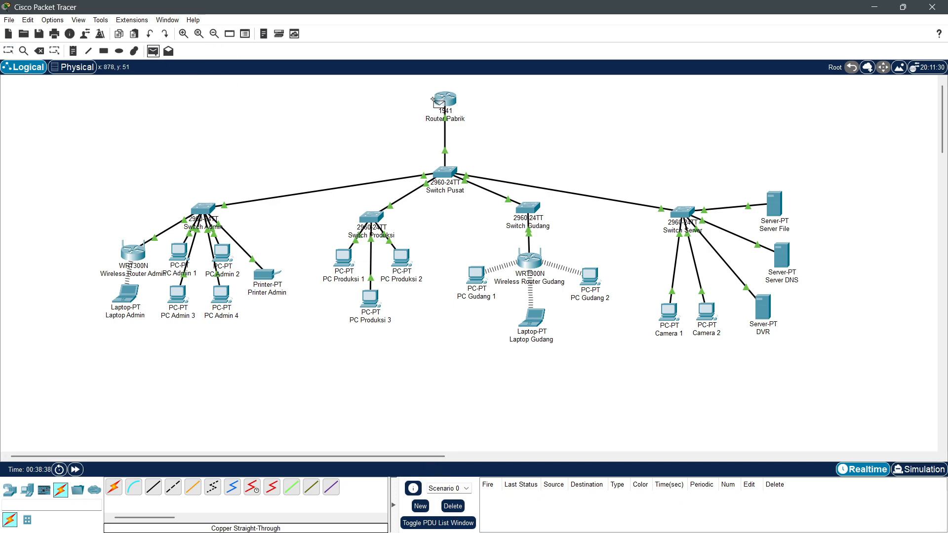